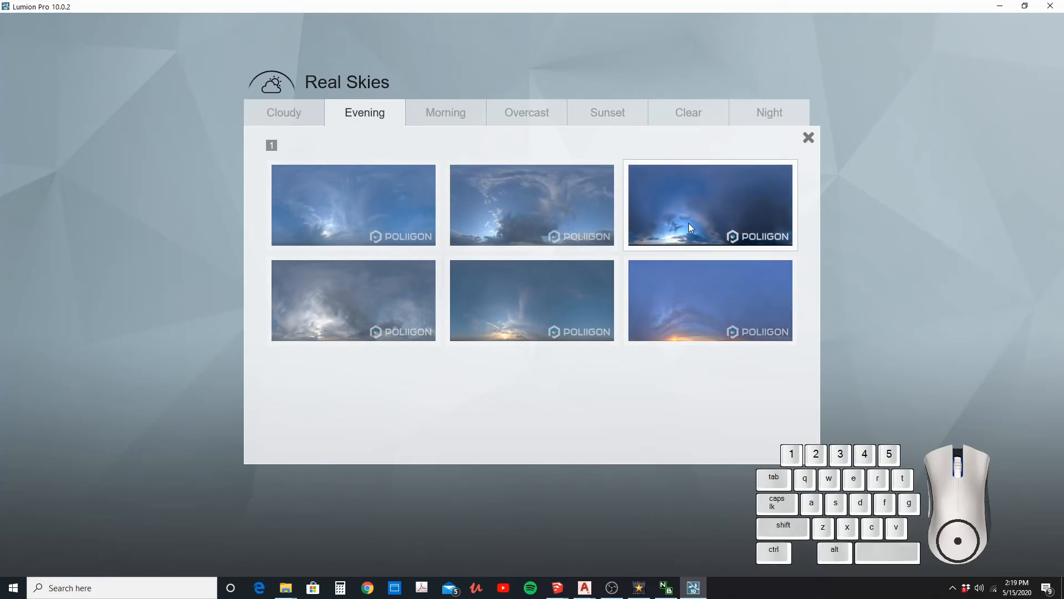
Place a plain Omni Light from the lights library at the ground-floor arched window.
key("w")
key("w")
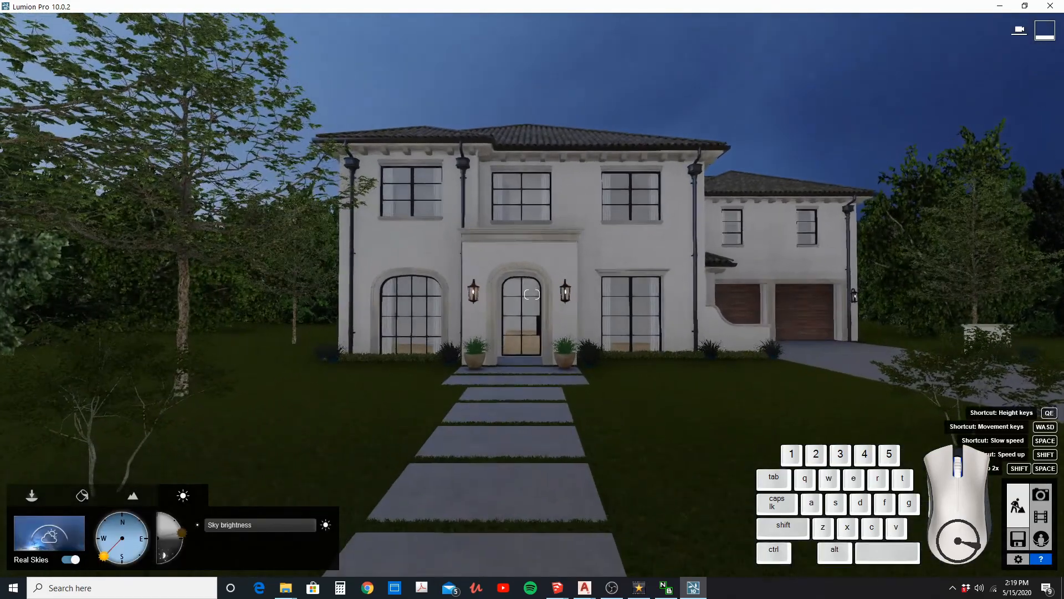
left_click(25, 501)
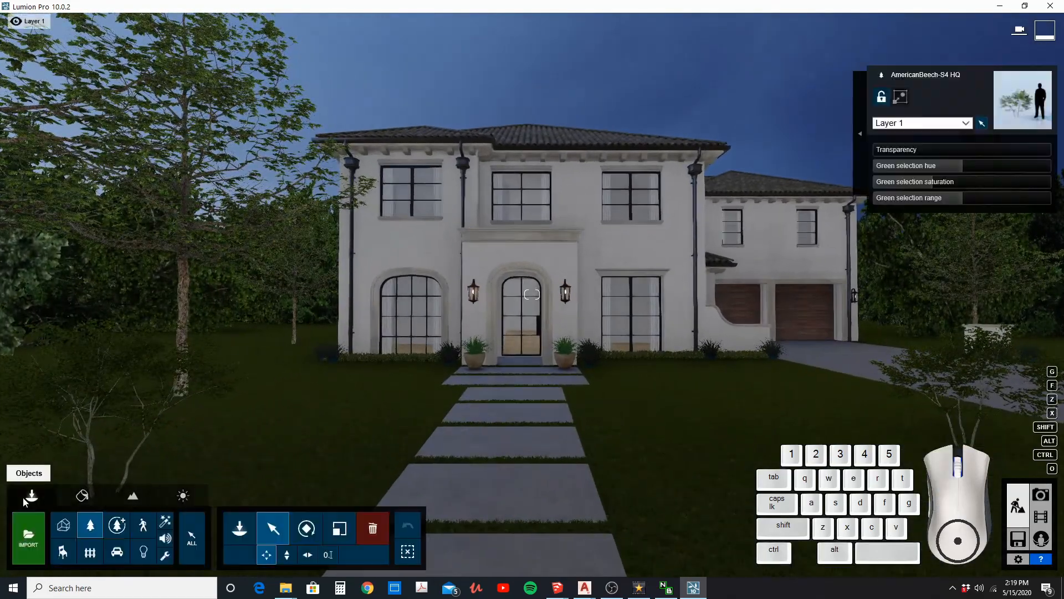
left_click(143, 552)
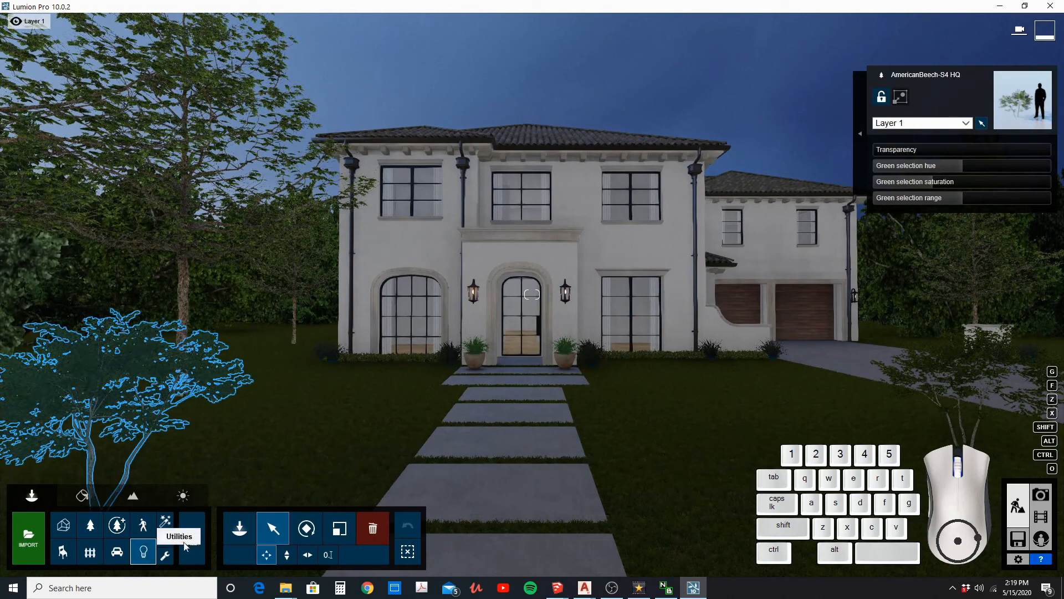
left_click(237, 529)
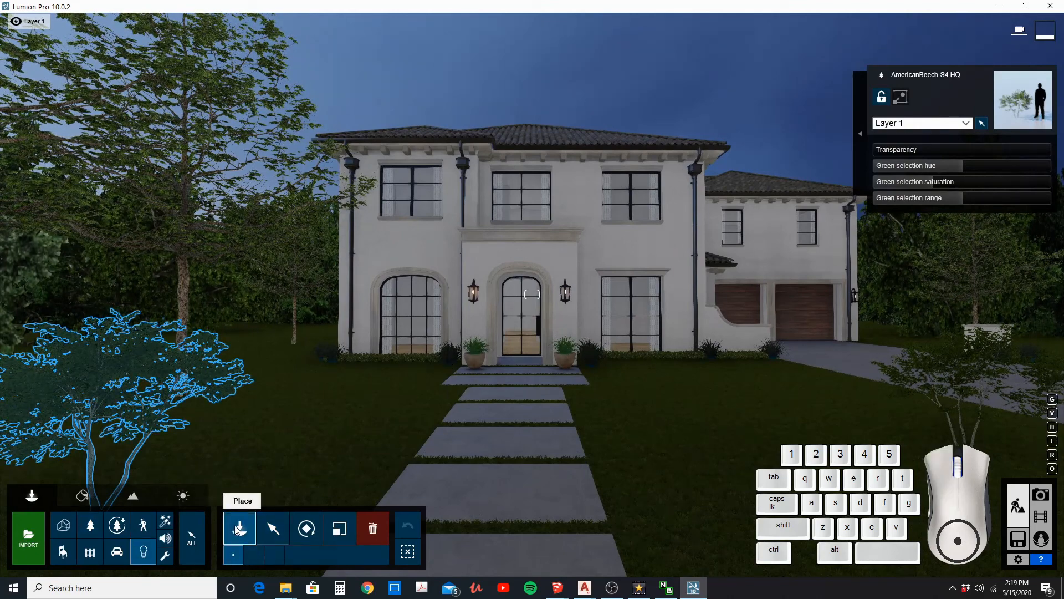
left_click(25, 100)
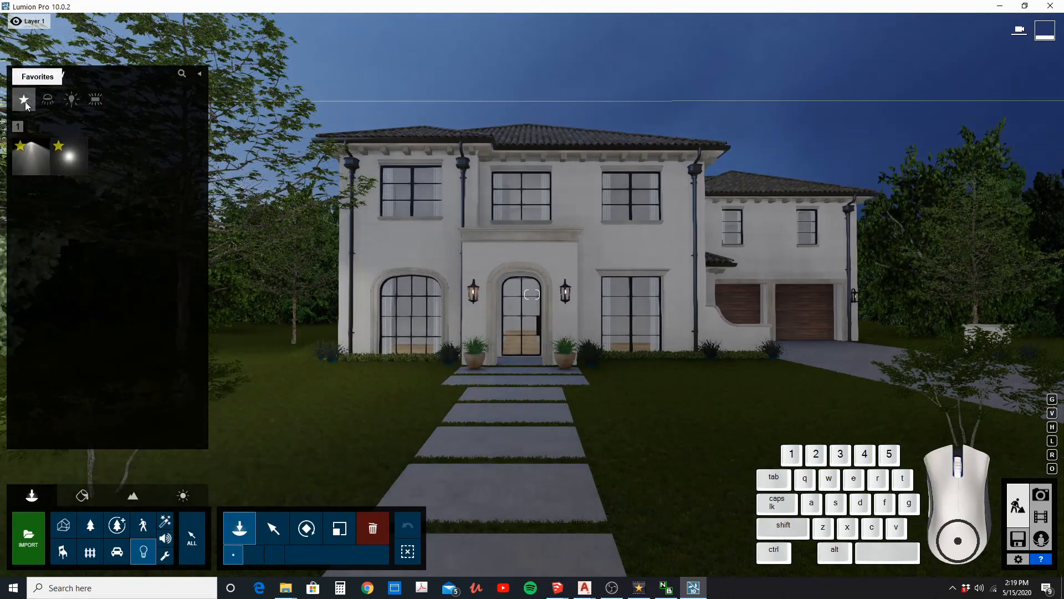
left_click(71, 99)
mouse_move(158, 152)
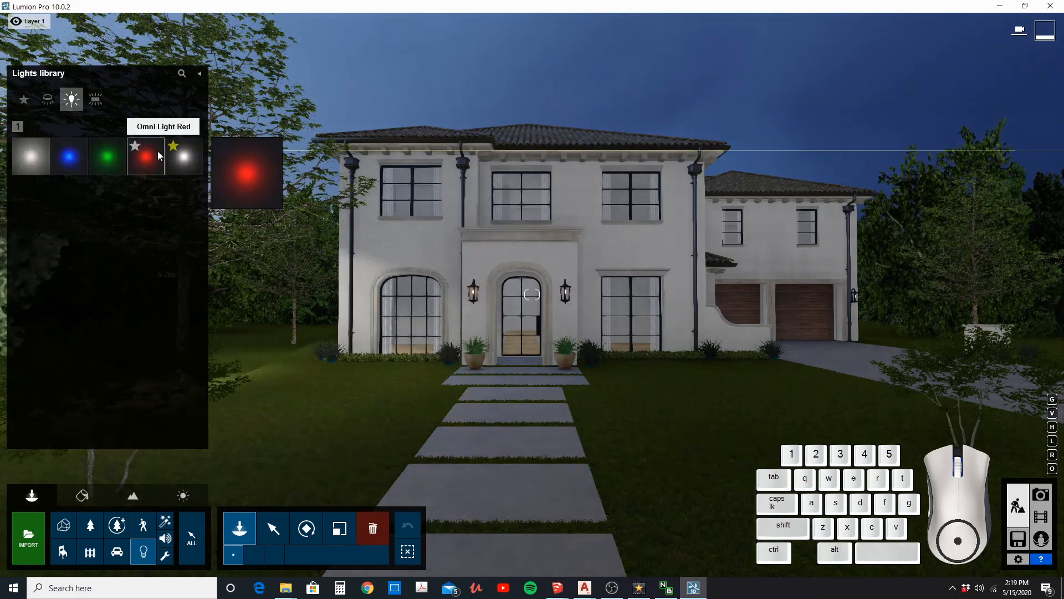
left_click(188, 165)
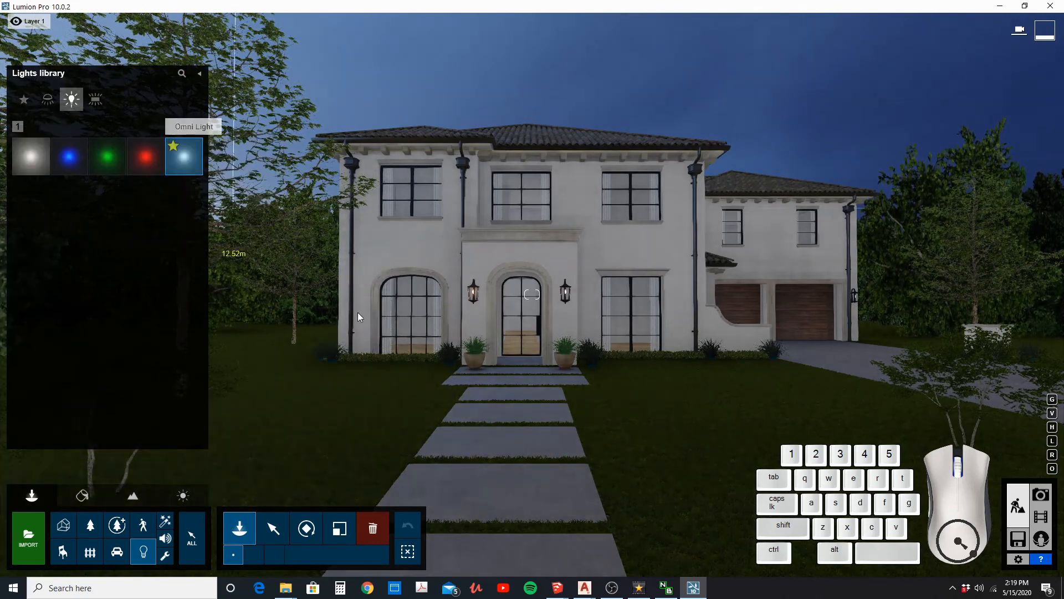
scroll(411, 321, "up", 3)
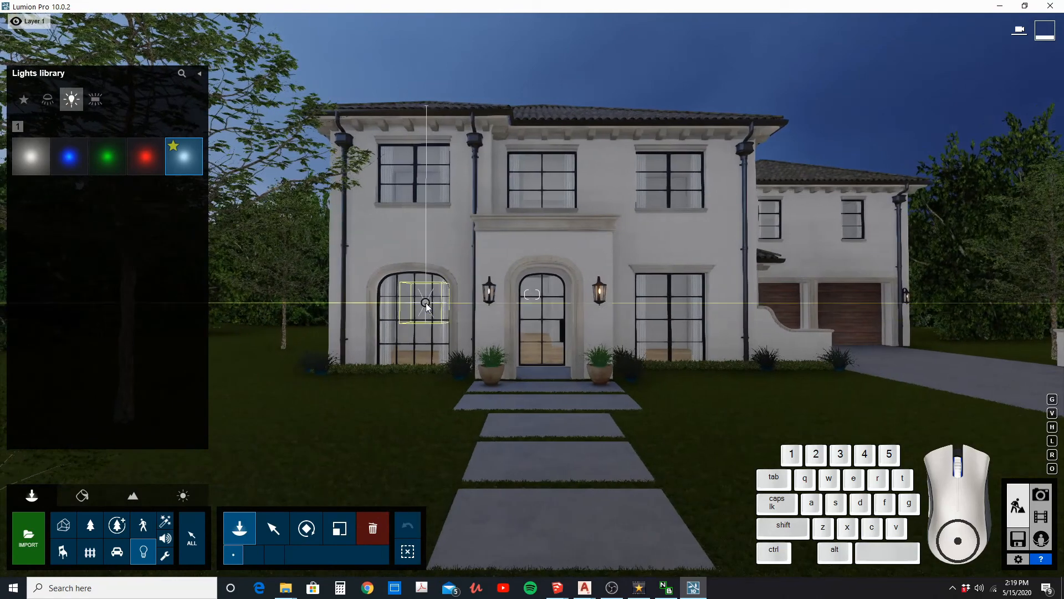
left_click(424, 305)
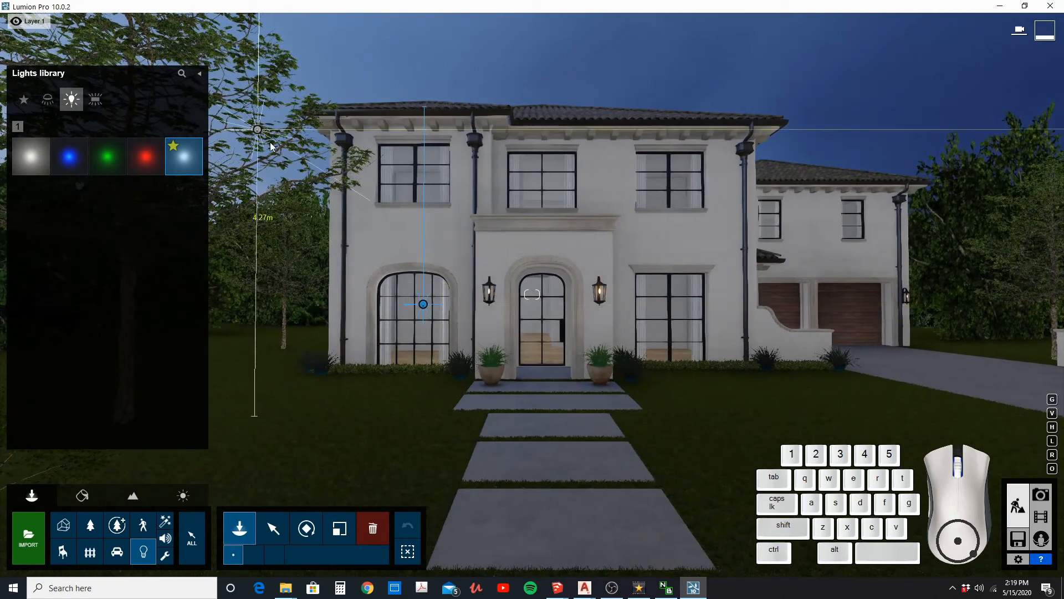
Assign the arched window's Omni Light to Layer 2 and make Layer 2 the current layer.
key("m")
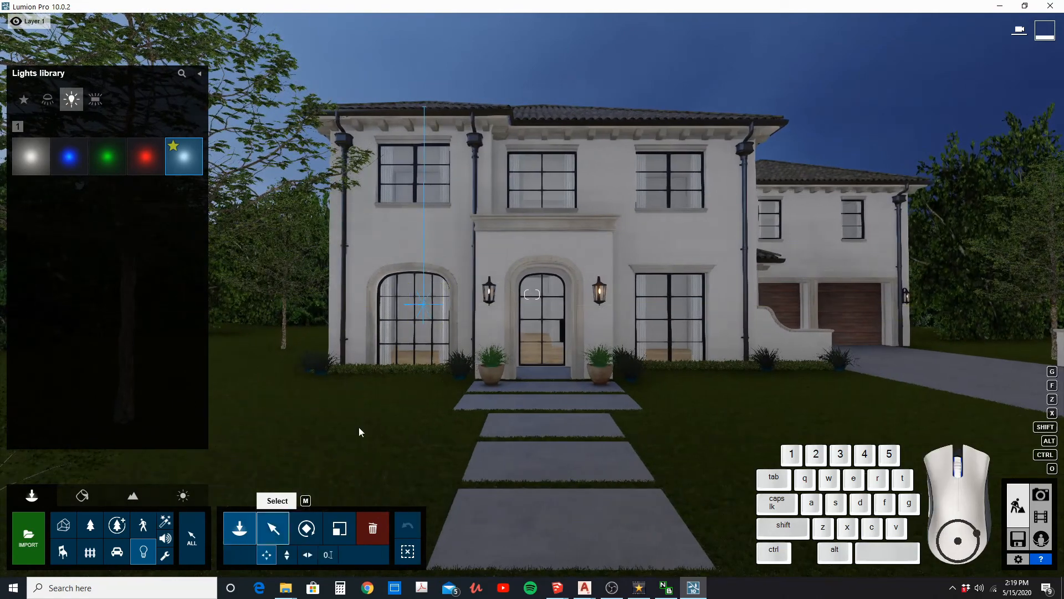
left_click(425, 305)
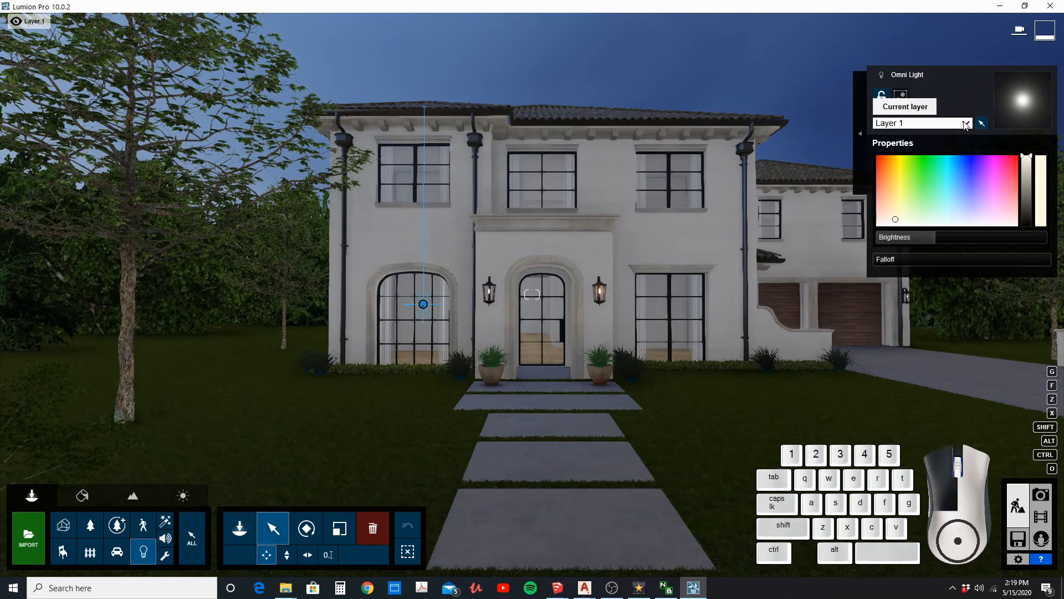
left_click(943, 123)
left_click(913, 152)
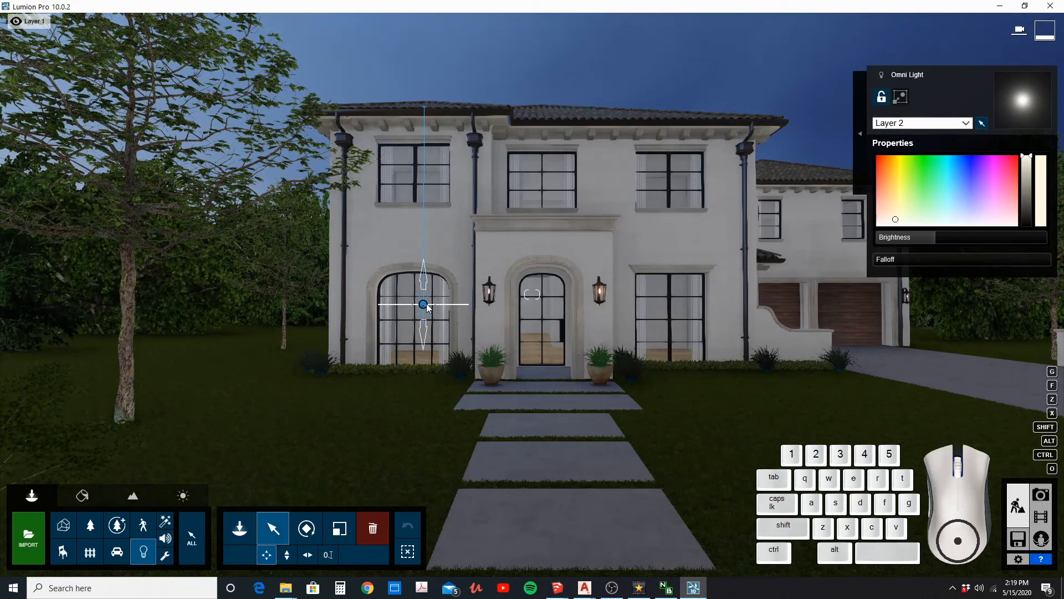
mouse_move(69, 61)
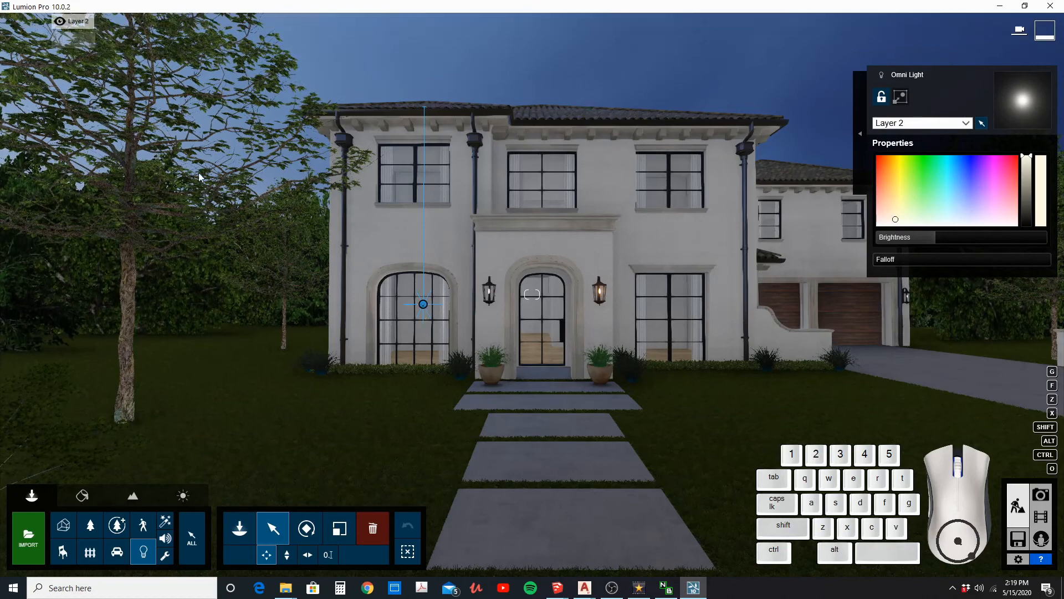
Nudge the arched window's light toward the window centre, then raise its brightness and give it a warm orange colour.
left_click(424, 305)
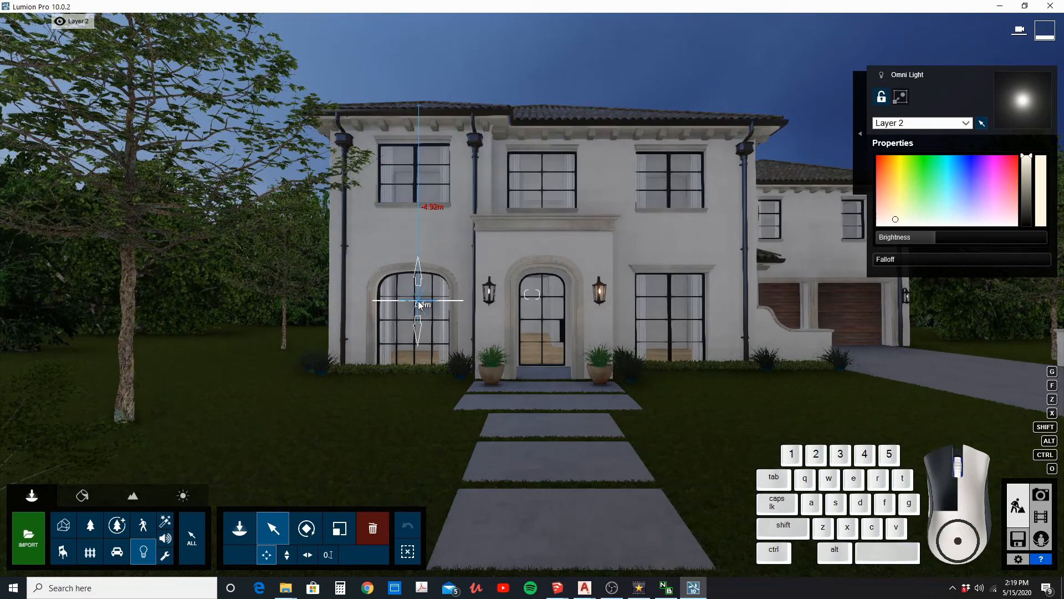
left_click_drag(936, 244, 990, 237)
left_click_drag(897, 220, 891, 171)
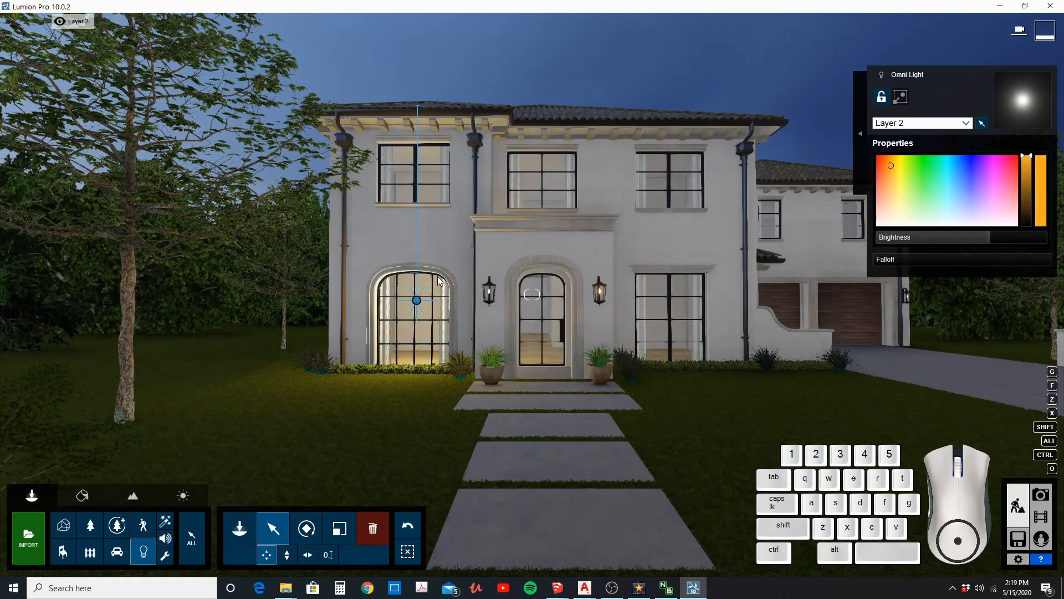
Copy the warm Omni Light to the other front windows, the entry door and the two windows above the garage.
left_click_drag(417, 303, 665, 197)
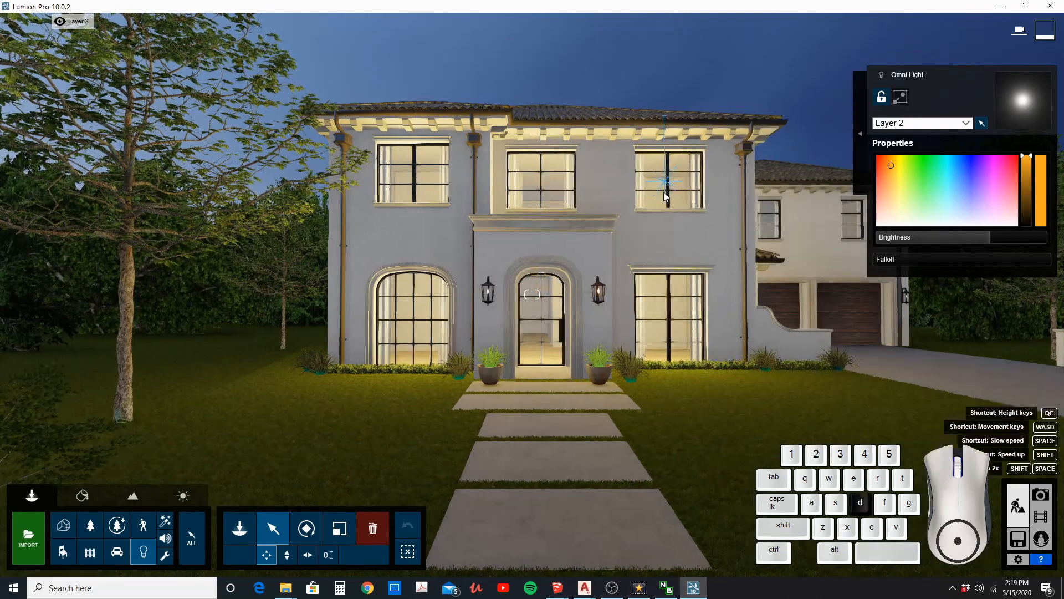
scroll(628, 211, "down", 5)
left_click_drag(559, 222, 661, 244, "alt")
left_click_drag(662, 245, 723, 244, "alt")
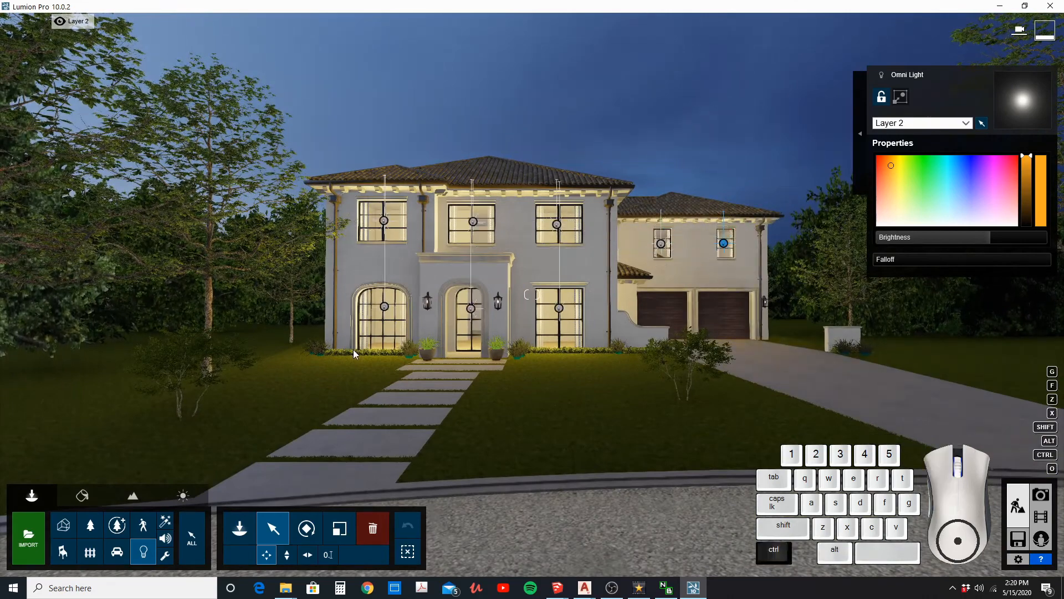
Select the six lights on the main front facade and move them together horizontally, deeper into the house.
left_click_drag(353, 349, 587, 194, "ctrl")
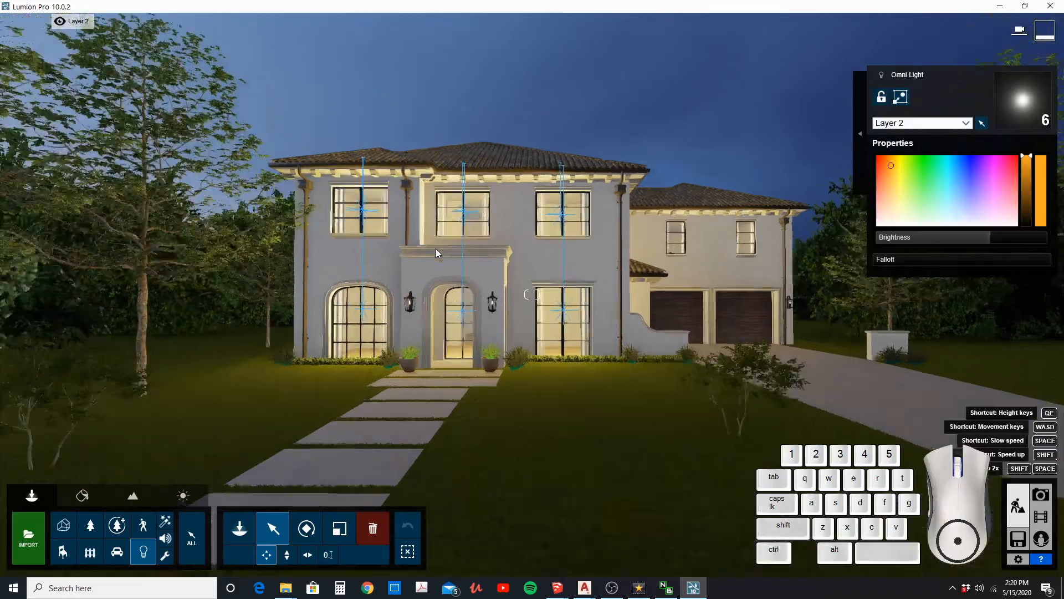
key("w")
key("a")
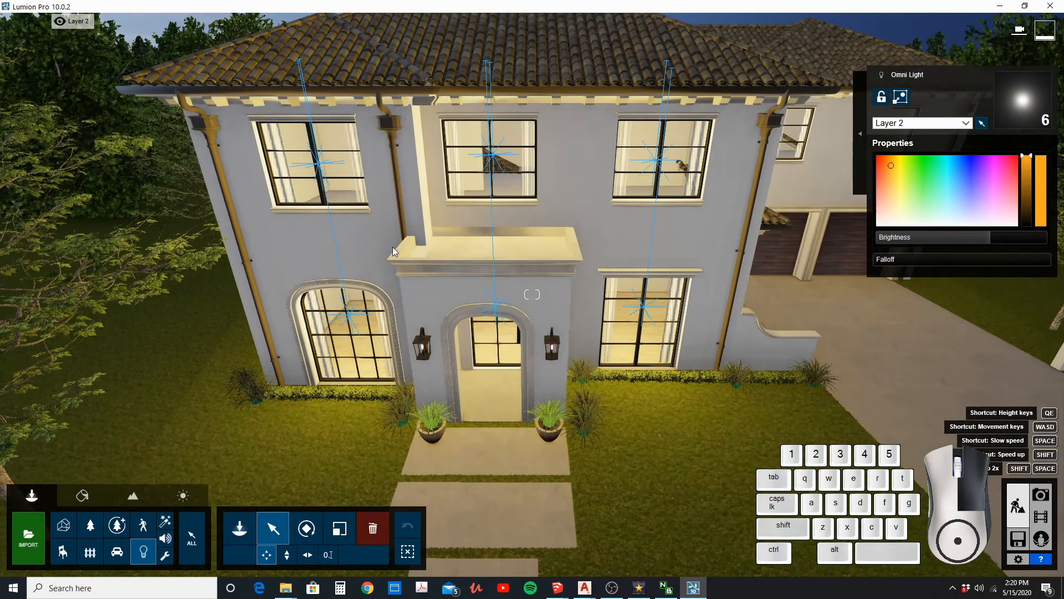
right_click_drag(392, 247, 380, 293)
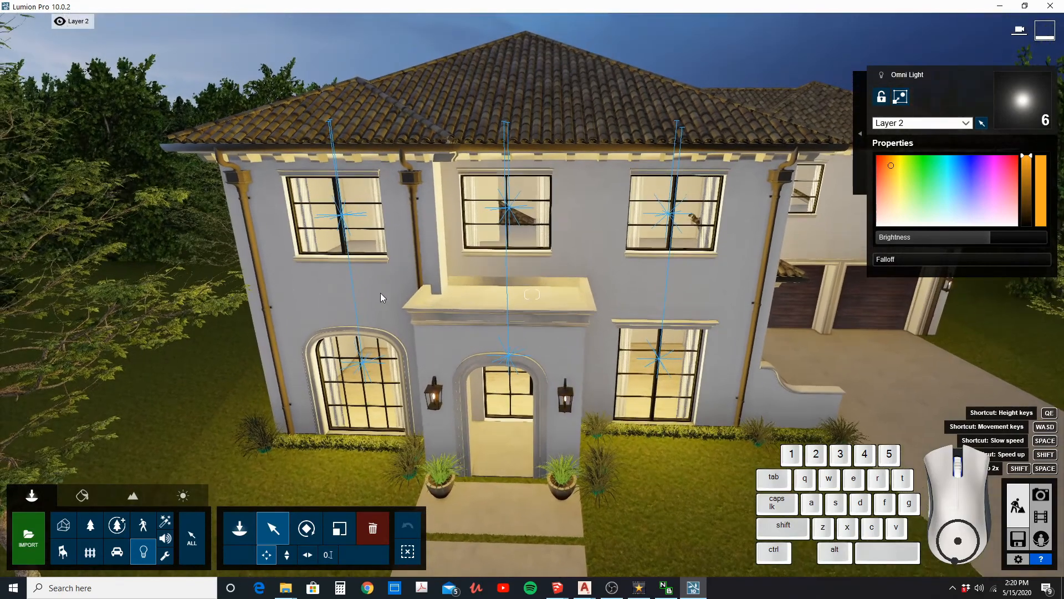
key("shift")
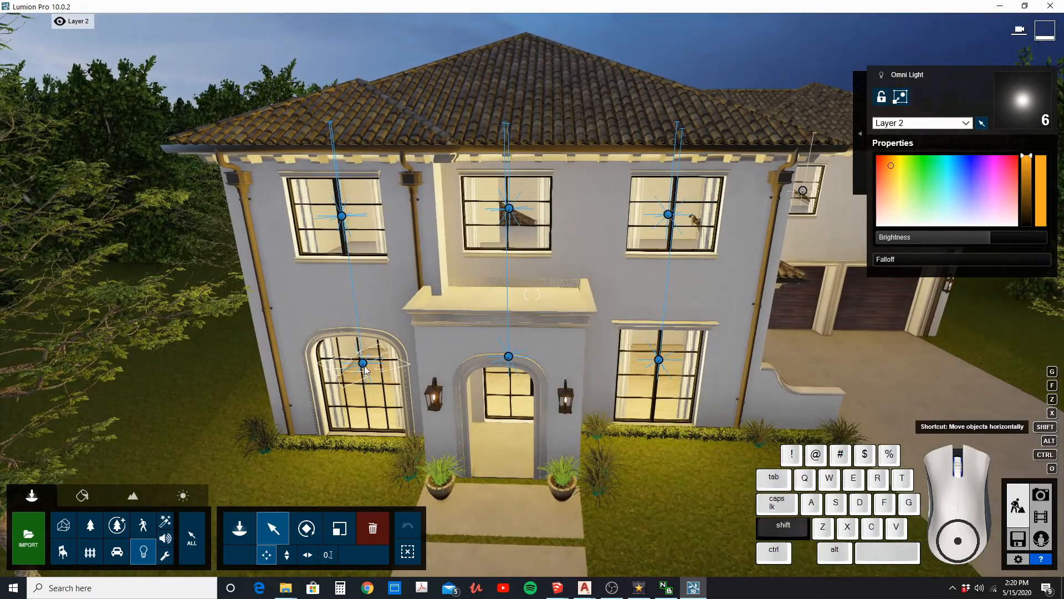
left_click_drag(364, 368, 404, 314, "shift")
key("e")
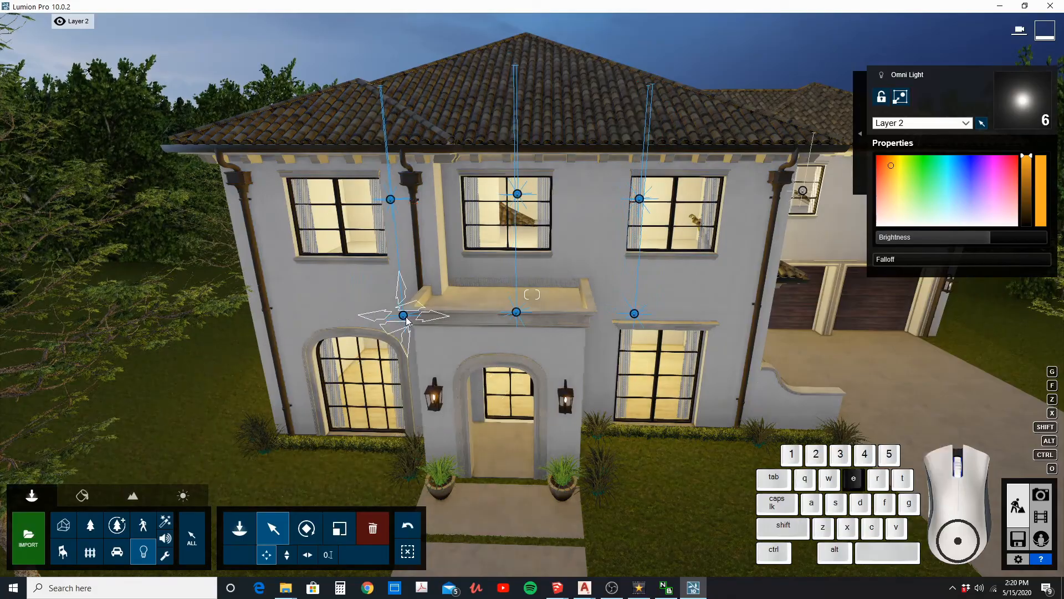
key("a")
scroll(404, 313, "down", 2)
right_click_drag(403, 314, 364, 321)
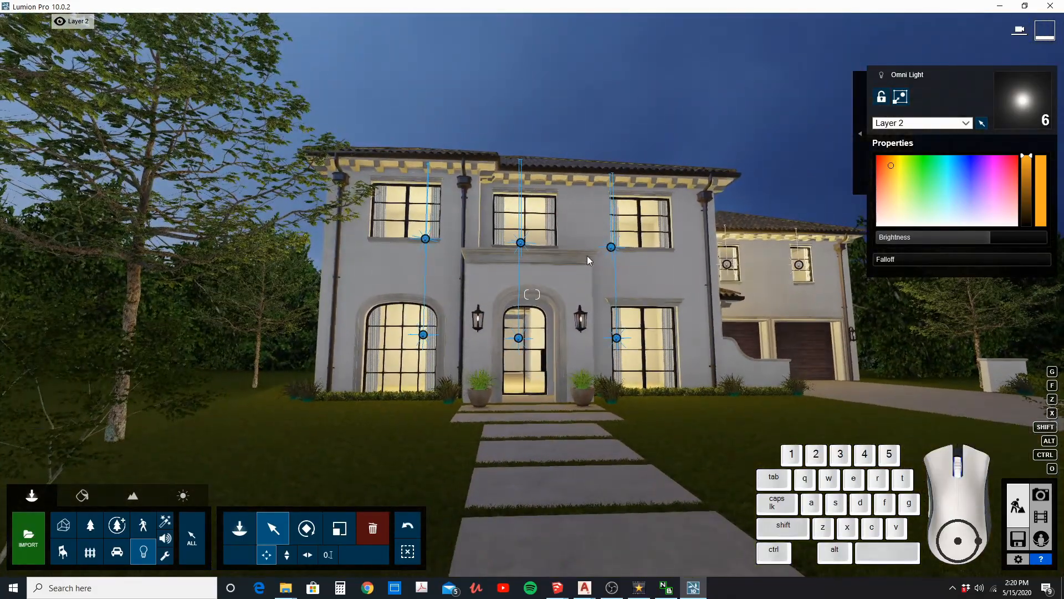
Fine-tune the six selected lights with slightly more falloff, a slightly deeper orange colour and slightly lower brightness.
right_click_drag(587, 255, 560, 277)
key("d")
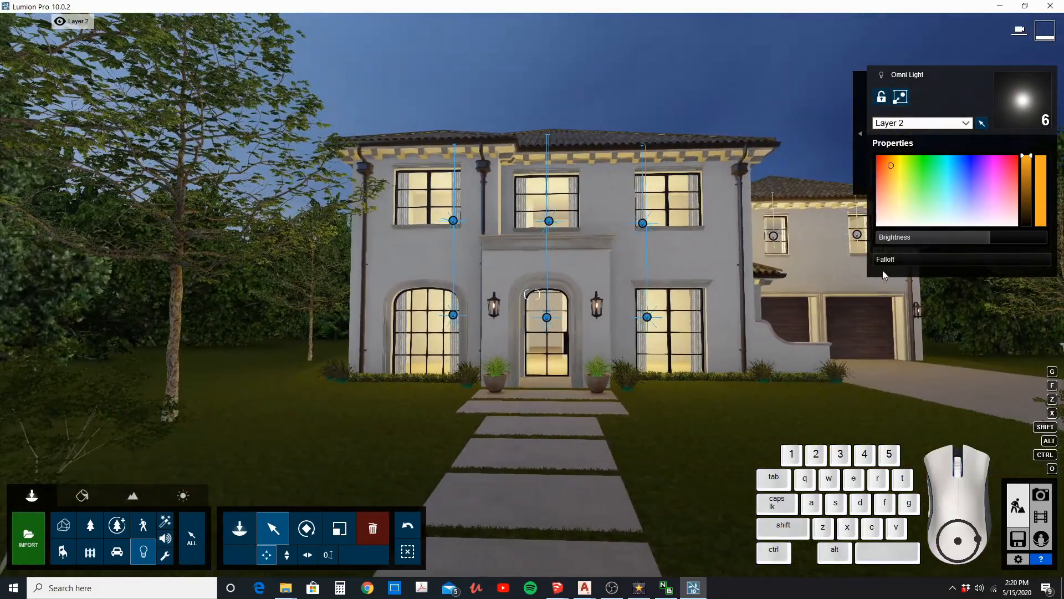
mouse_move(877, 261)
left_mouse_down()
mouse_move(936, 260)
mouse_move(878, 261)
left_mouse_up()
scroll(600, 263, "up", 3)
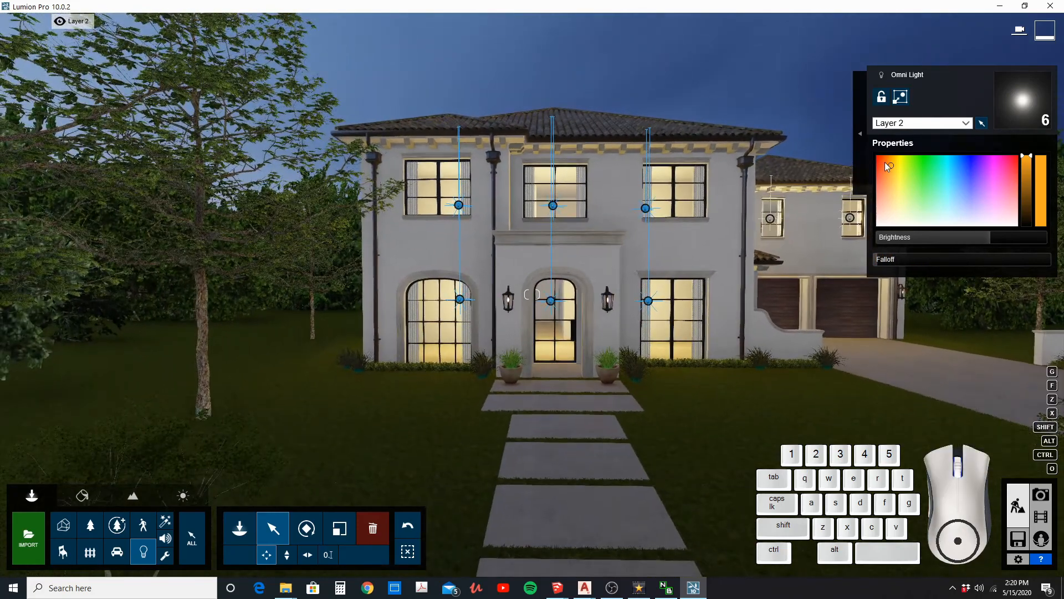
left_click_drag(890, 164, 890, 162)
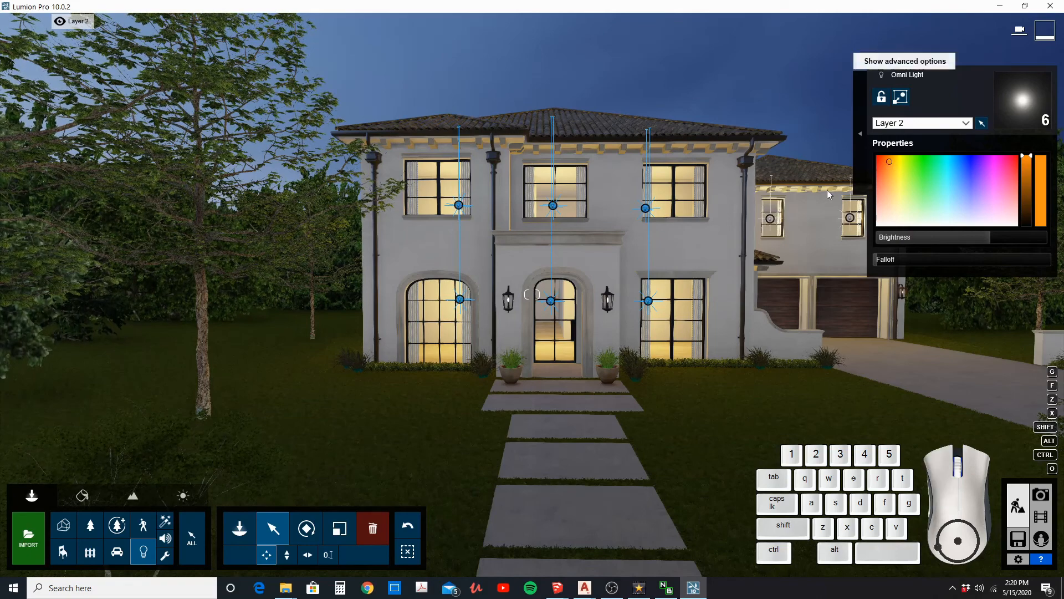
mouse_move(990, 238)
left_mouse_down()
mouse_move(946, 240)
mouse_move(992, 244)
mouse_move(986, 236)
left_mouse_up()
Select only the light behind the front door and duplicate it farther down the entry hallway.
key("w")
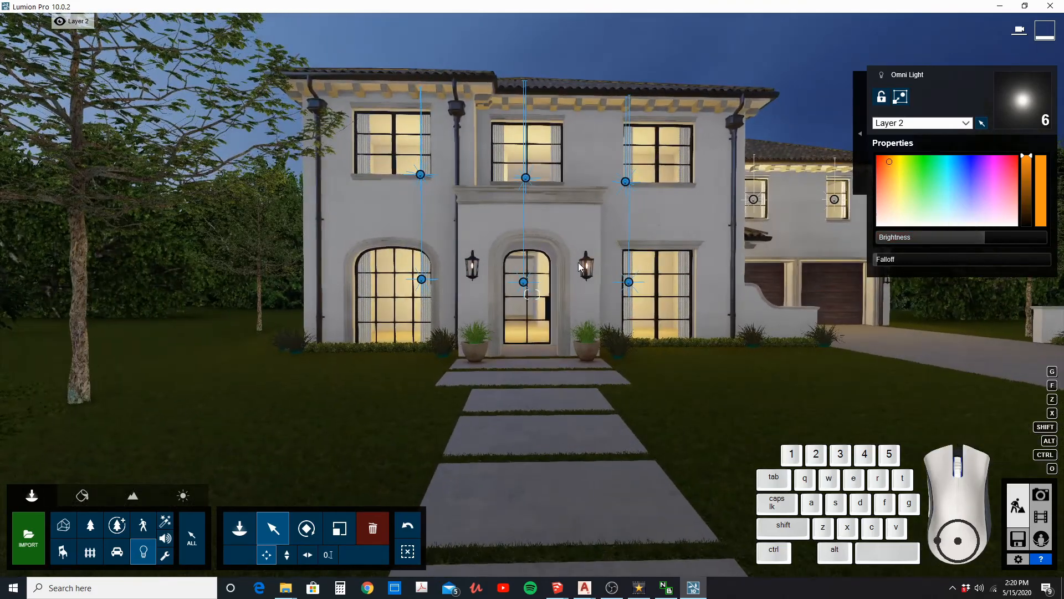
key("w")
left_click(519, 277)
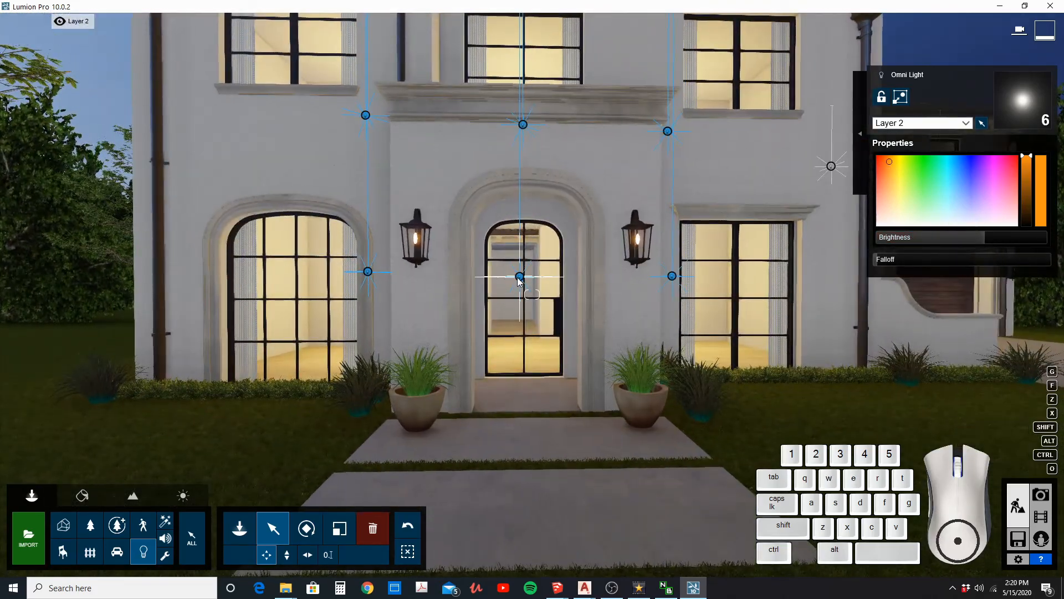
left_click(584, 437)
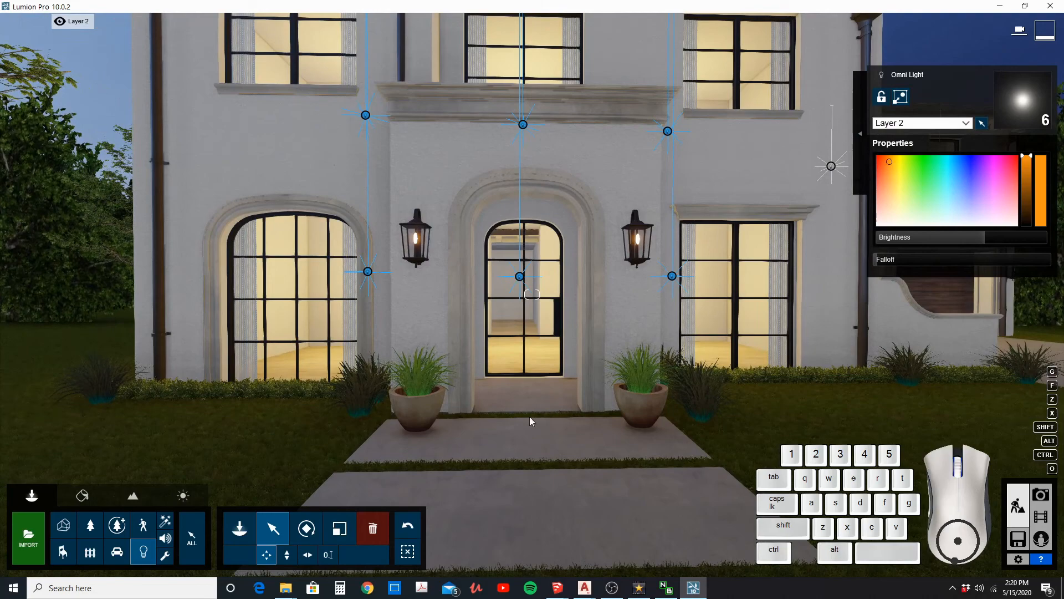
left_click(407, 550)
left_click(520, 276)
key("w")
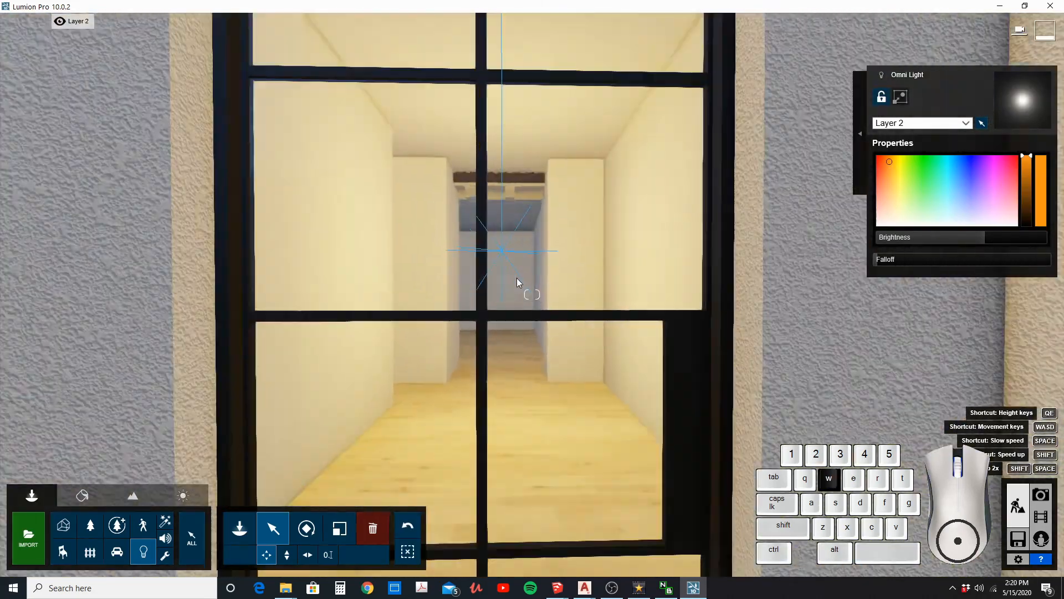
right_click_drag(516, 278, 507, 355)
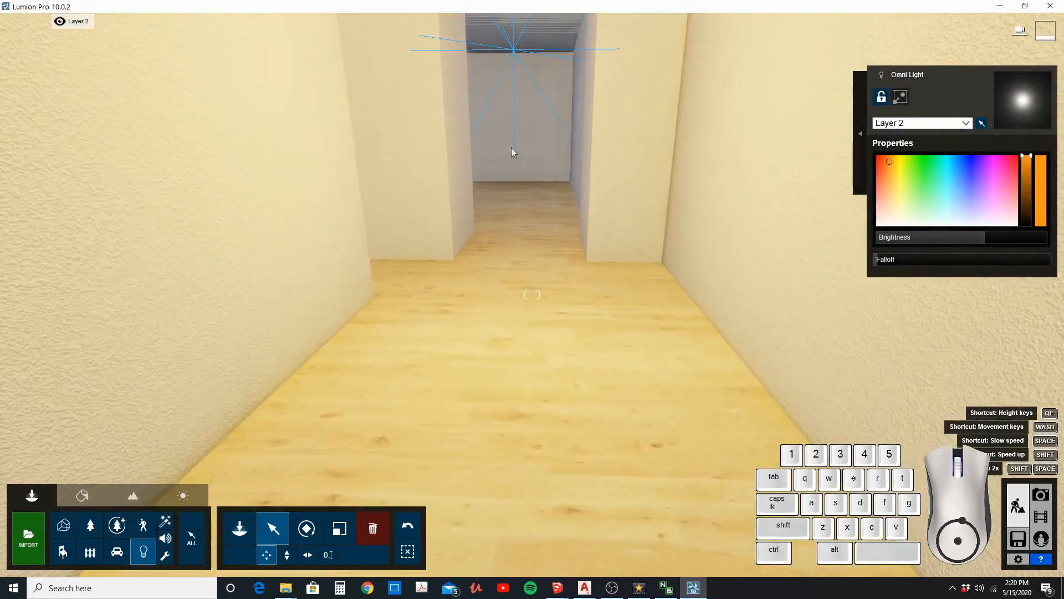
key("q")
right_click_drag(514, 233, 525, 288)
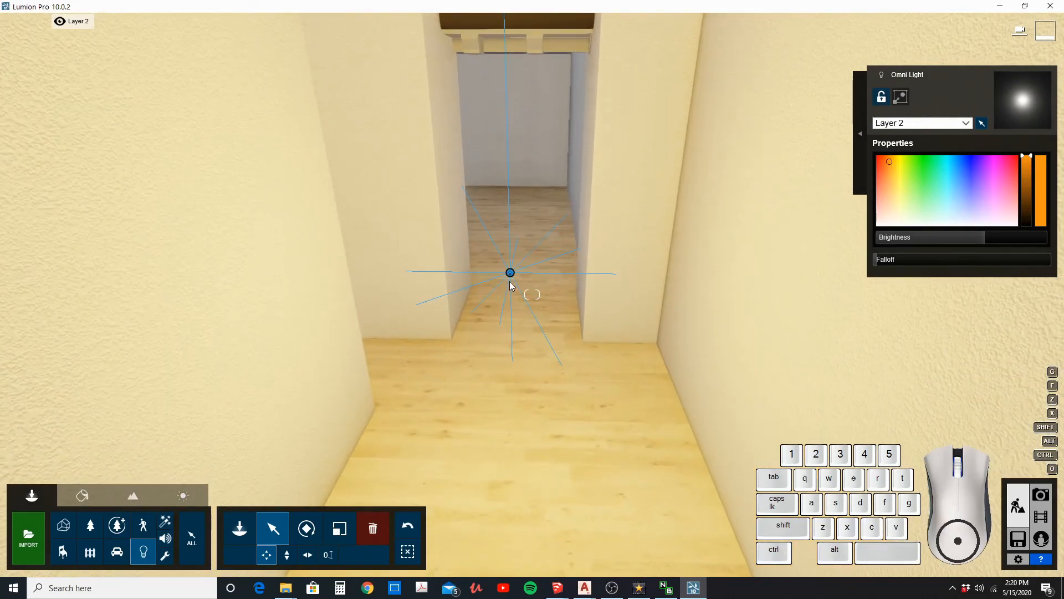
left_click_drag(510, 273, 516, 231, "ctrl")
left_click_drag(512, 276, 511, 205, "alt")
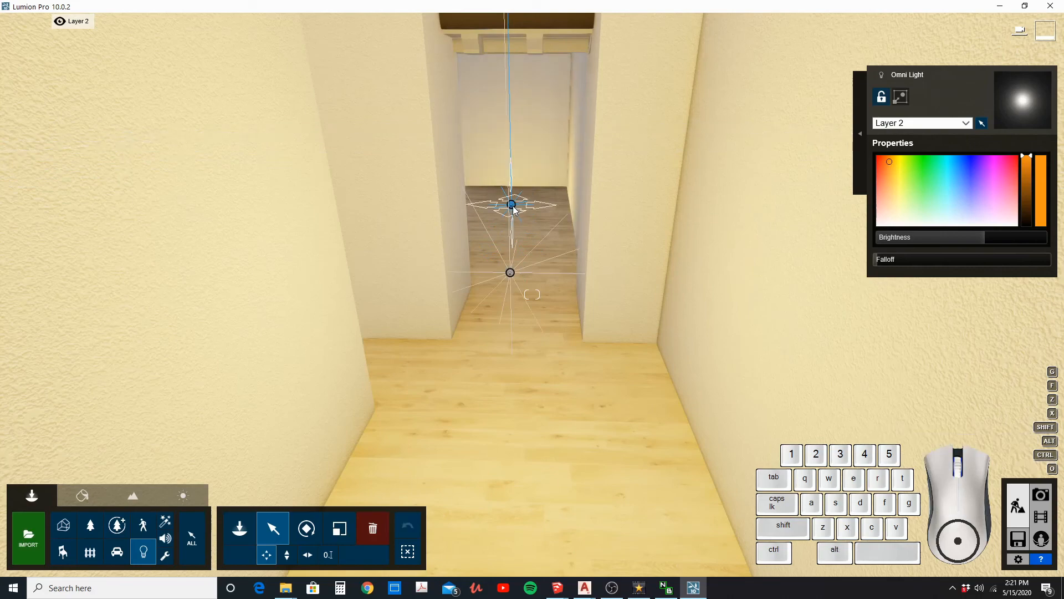
Raise the duplicated hallway light vertically above the floor and return to the front view of the house.
left_click(287, 555)
key("e")
right_click_drag(513, 195, 516, 181)
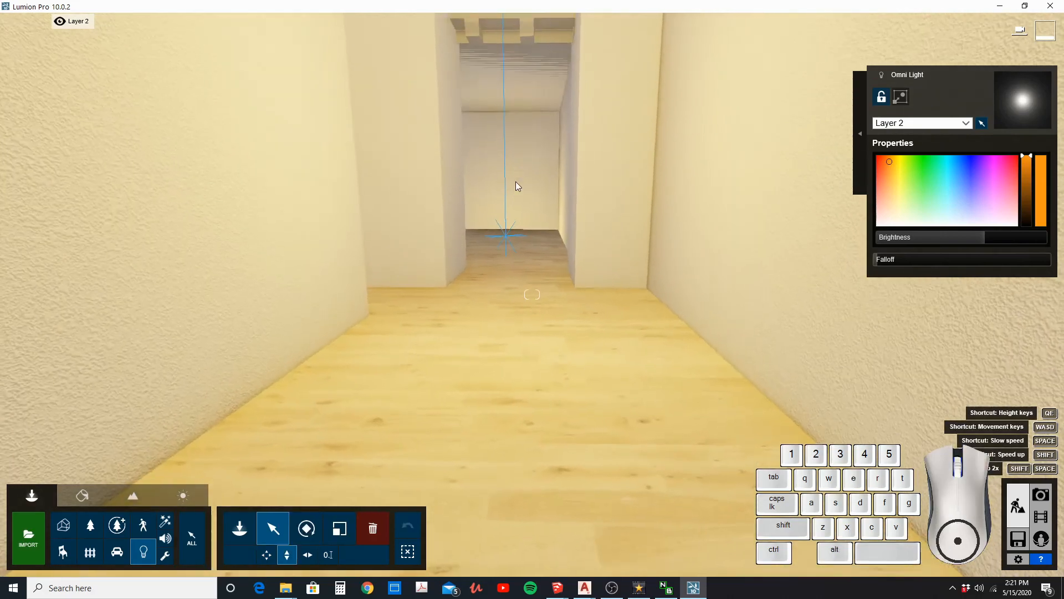
left_click_drag(506, 264, 510, 218)
key("s")
key("s")
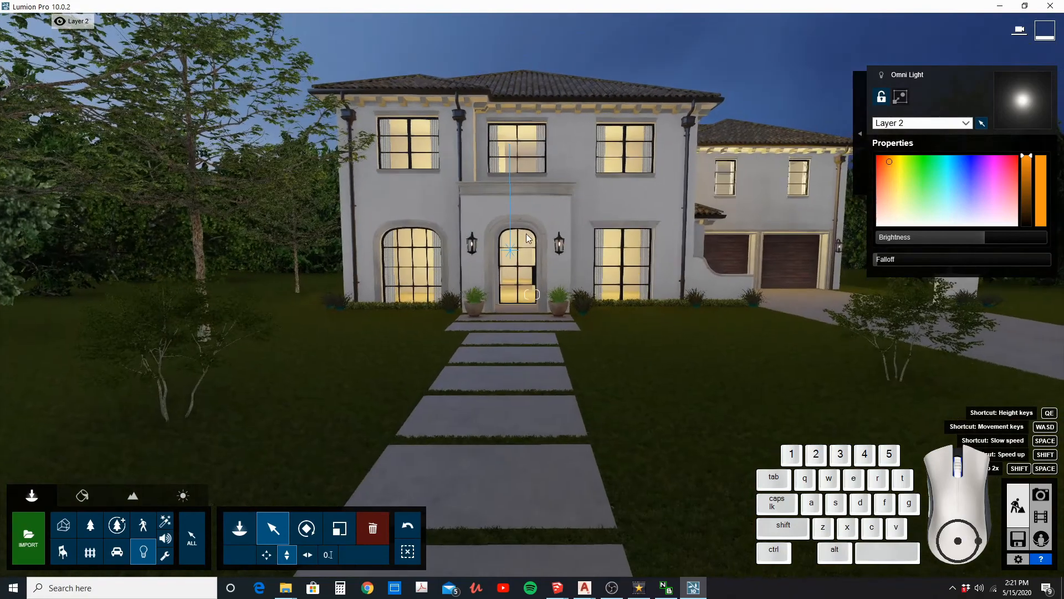
Select the two lights behind the upper windows over the garage and move them together horizontally.
key("d")
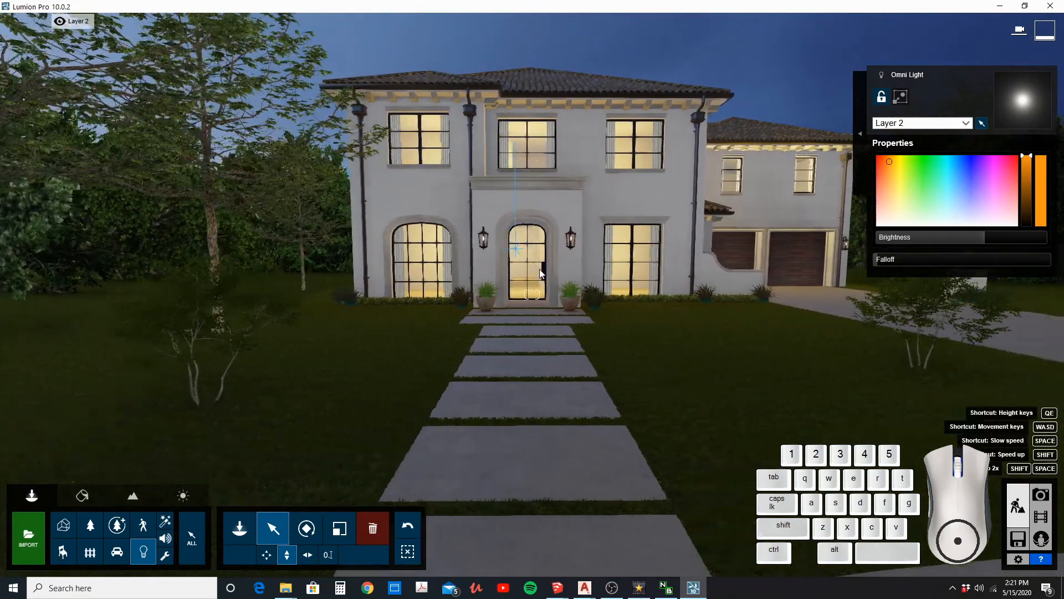
key("d")
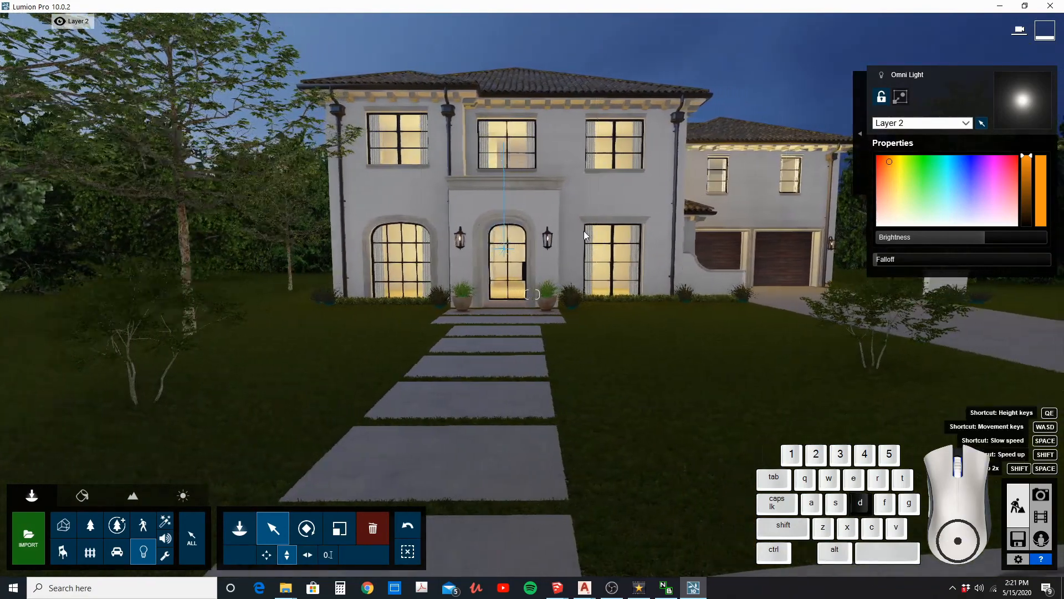
key("w")
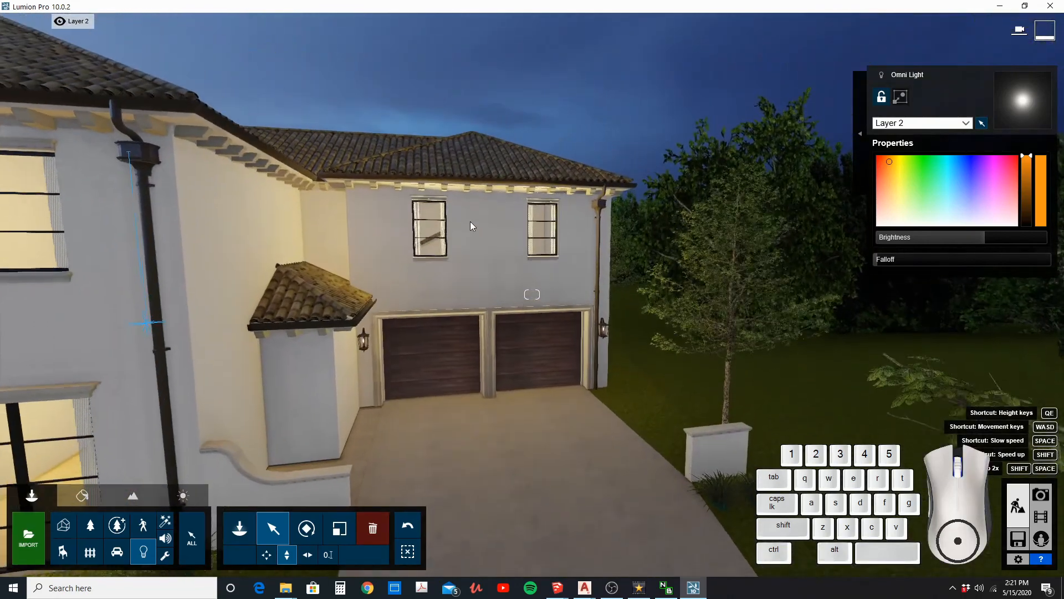
left_click(428, 234, "ctrl")
left_click(540, 238, "ctrl")
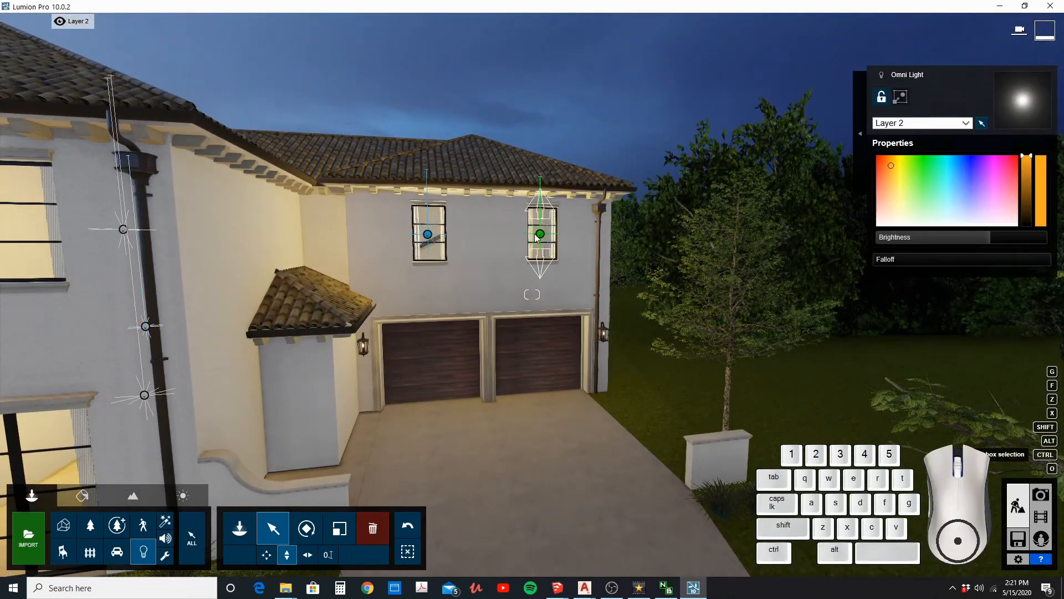
key("q")
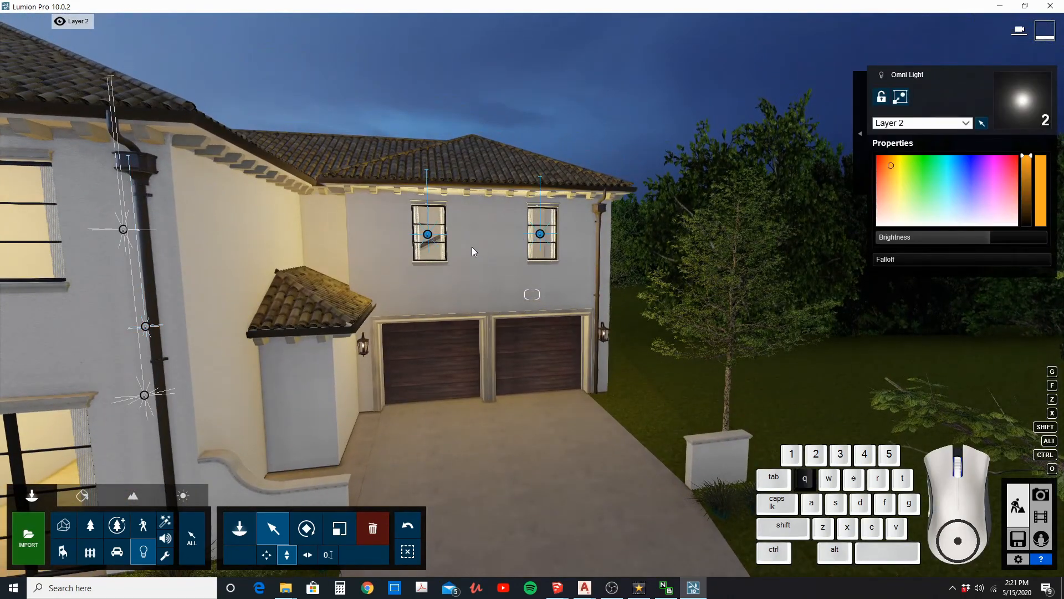
key("w")
right_click_drag(471, 247, 460, 249)
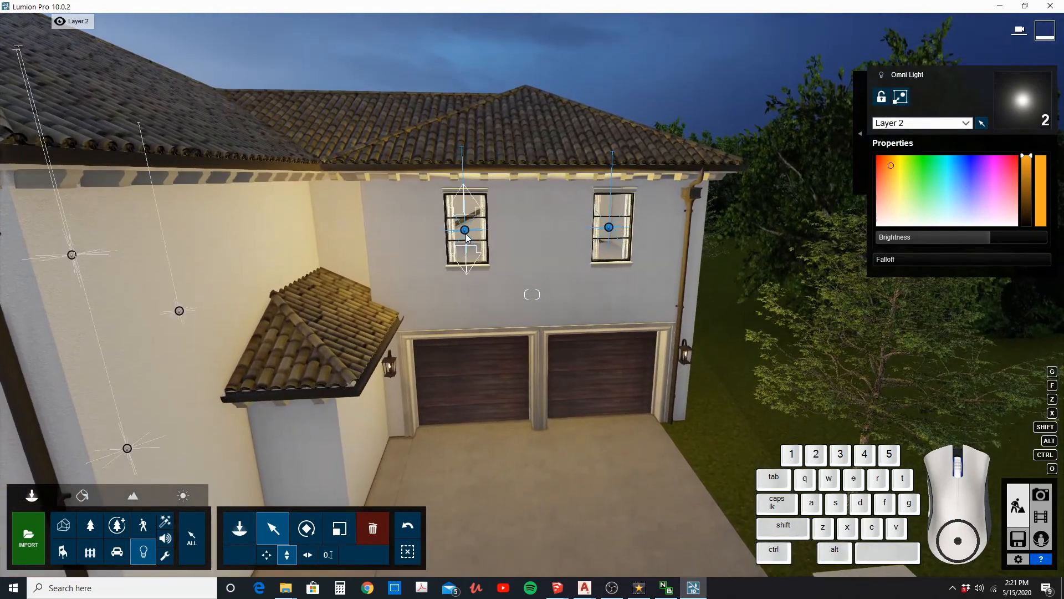
left_click(266, 554)
left_click_drag(470, 236, 475, 220, "shift")
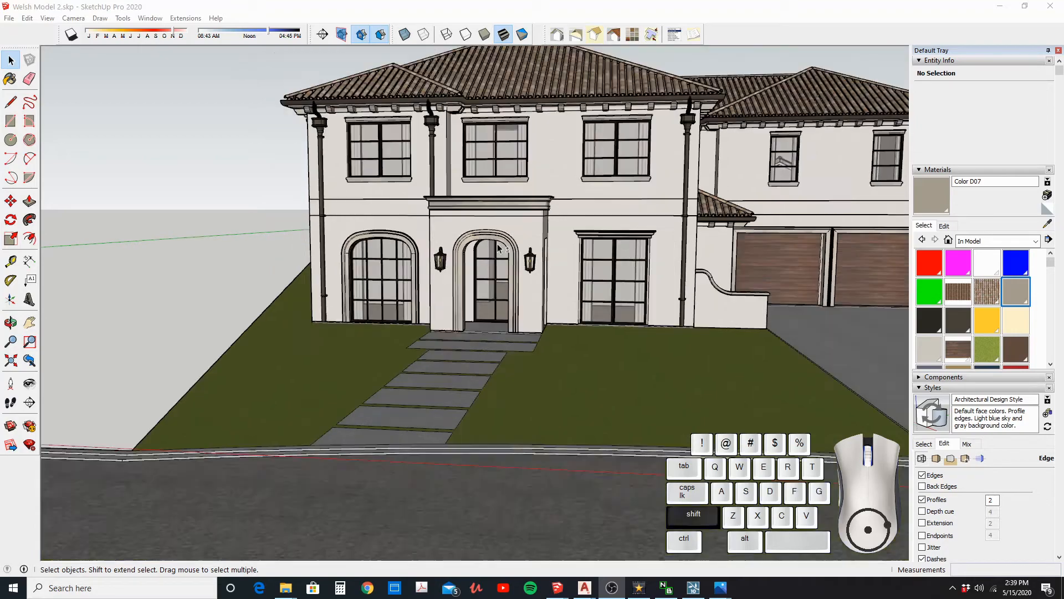
Switch to the SketchUp house model and delete the arched ground-floor window from the front facade.
left_click(388, 288)
key("Delete")
key("ctrl+z")
key("ctrl+z")
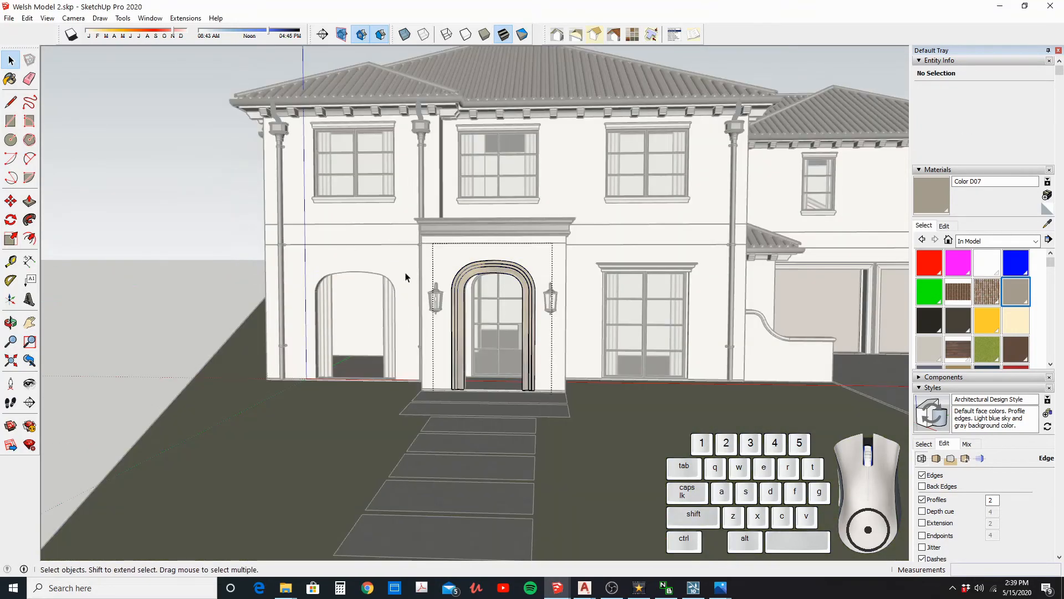
Select the cornice above the entry porch and move it up to the top of the porch walls.
left_click(335, 308)
scroll(338, 311, "up", 1)
middle_click_drag(335, 308, 419, 267)
scroll(429, 254, "up", 1)
left_click(431, 245)
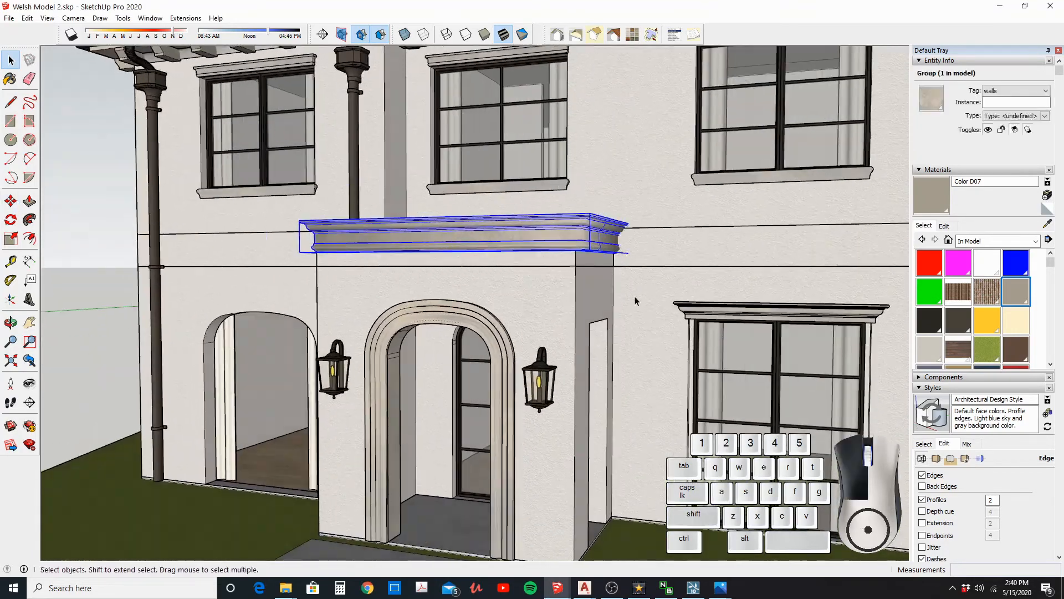
key("m")
left_click(644, 311)
left_click(641, 281)
Select all geometry of the arched entry trim and soften its edges.
left_click(10, 60)
triple_click(615, 294)
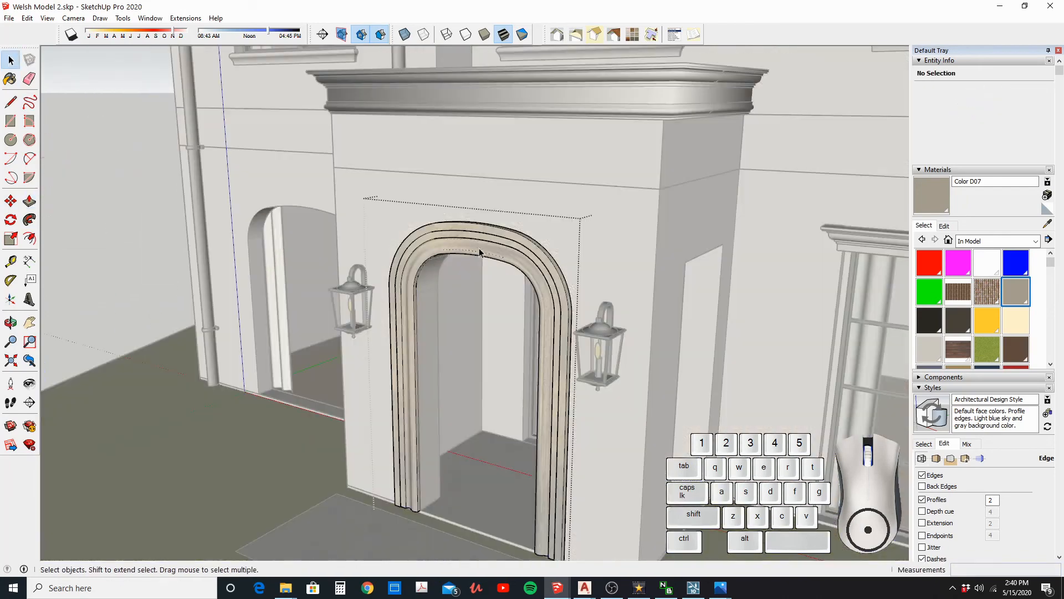
key("m")
left_click(388, 332)
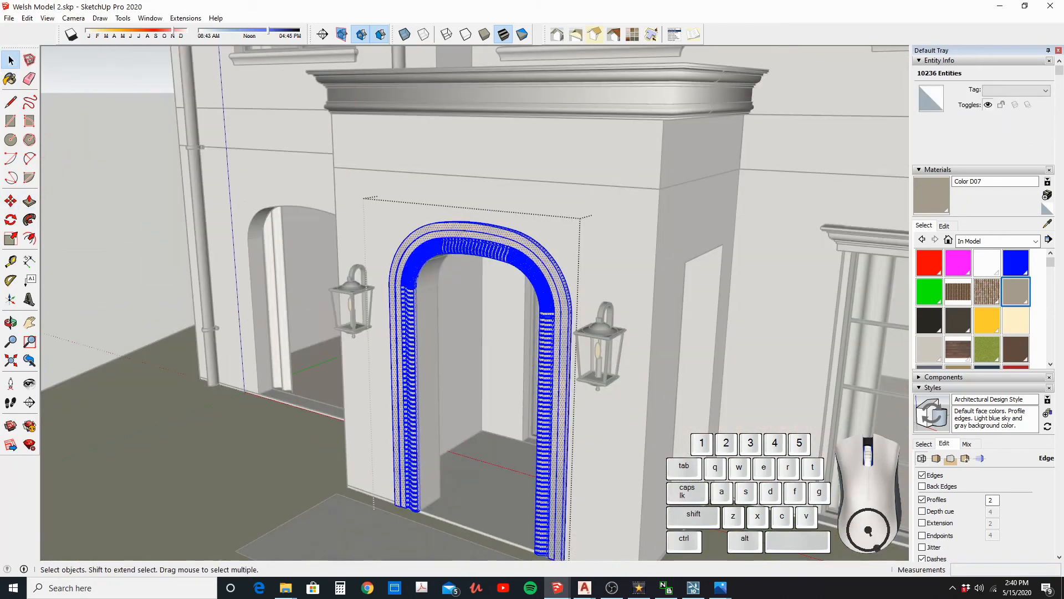
left_click_drag(921, 184, 936, 186)
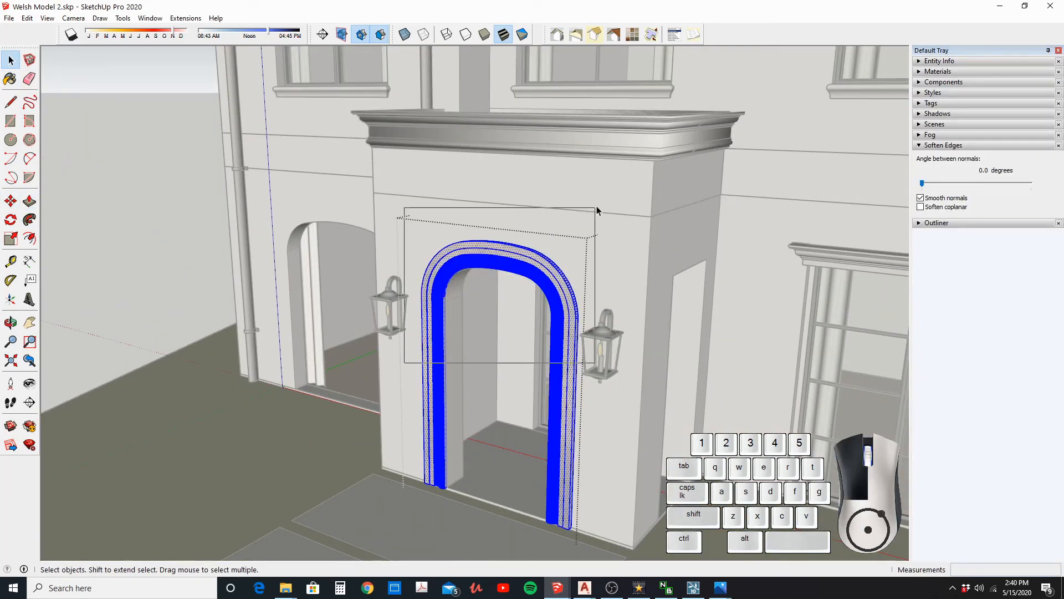
Move the curved underside of the entry's arched opening upward inside its trim.
key("m")
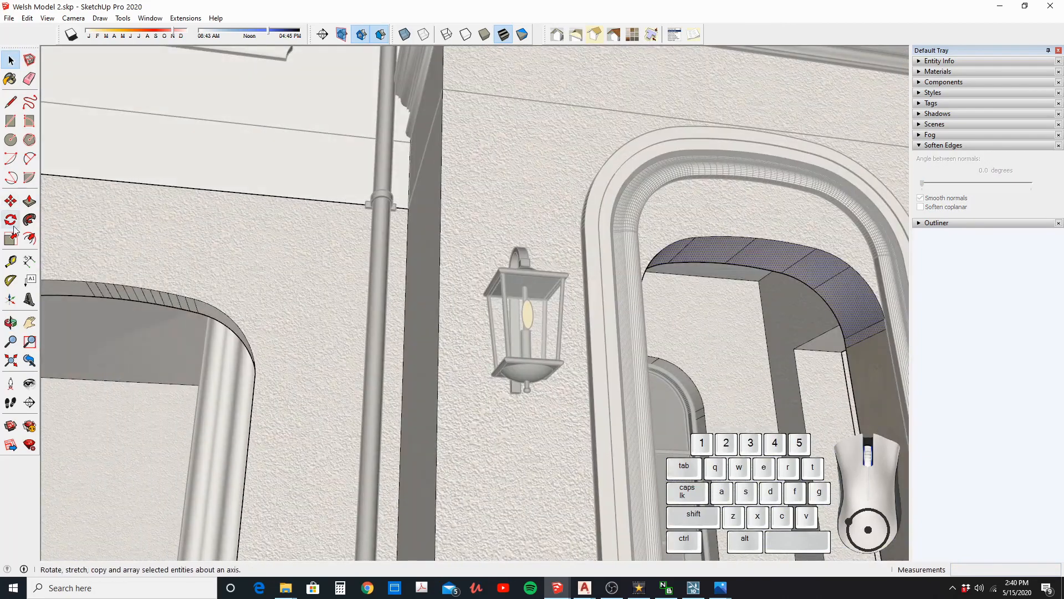
key("m")
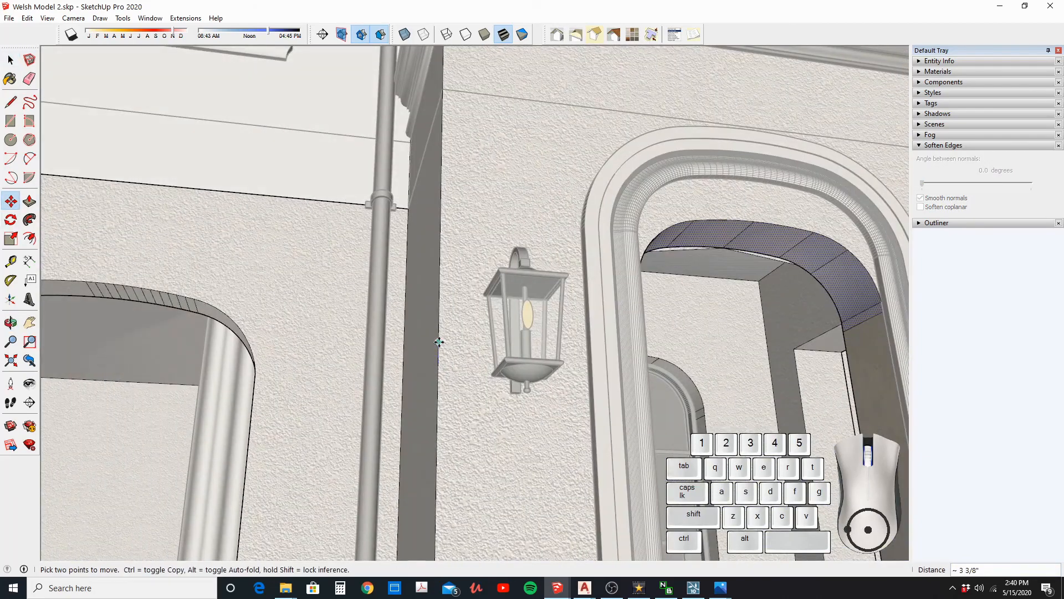
key("e")
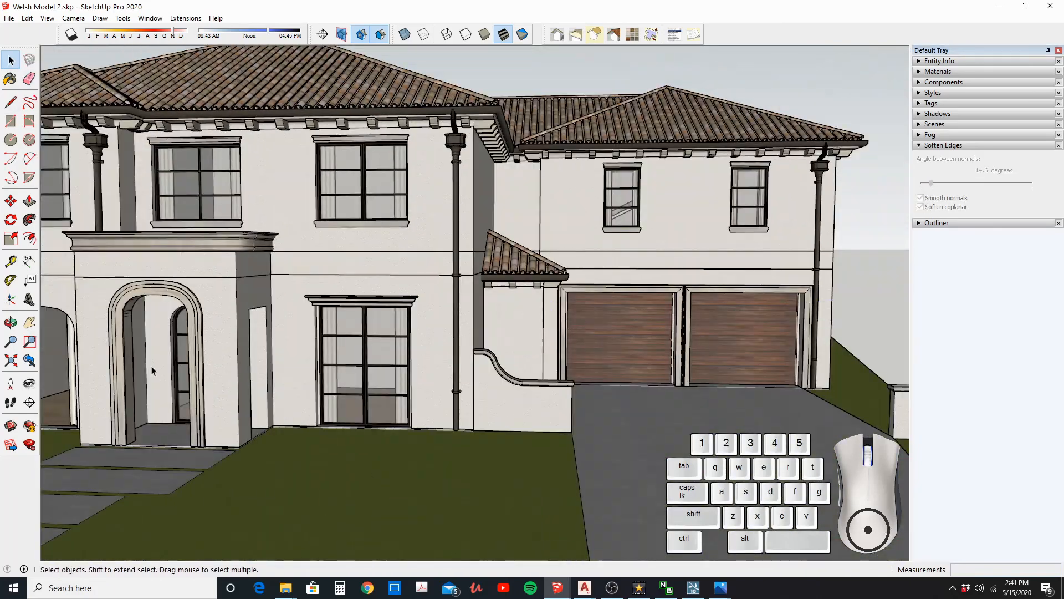
Open the wall for editing and draw lines around the empty arched window opening to square off its top.
scroll(188, 263, "up", 4)
middle_click_drag(152, 371, 316, 300)
scroll(188, 264, "down", 7)
scroll(264, 333, "up", 4)
scroll(300, 294, "up", 4)
triple_click(331, 265)
scroll(266, 360, "up", 5)
key("l")
left_click(318, 477)
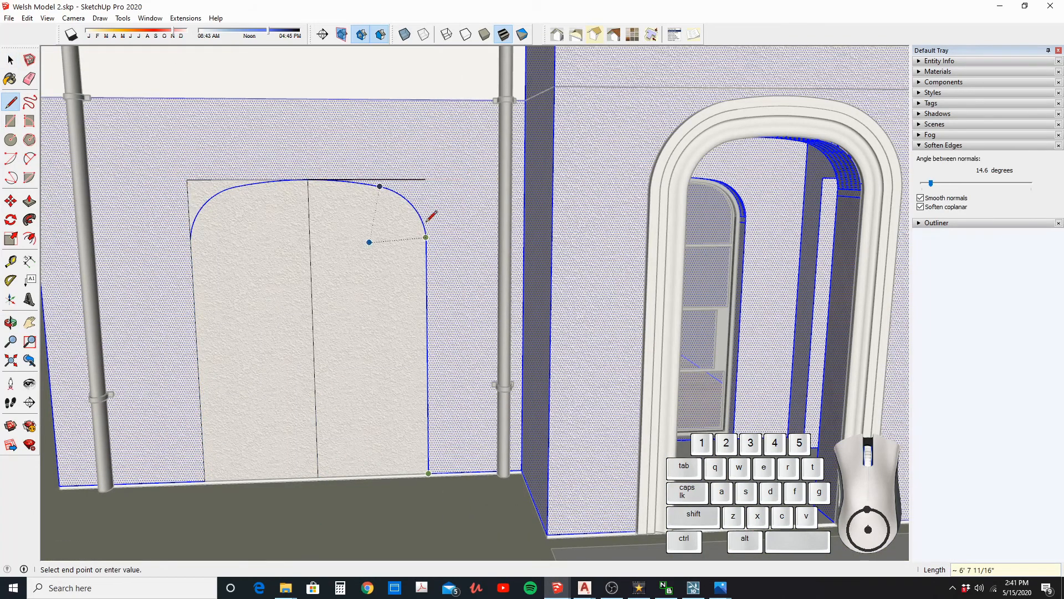
Erase the remaining arc edges inside the squared window outline.
key("e")
scroll(285, 180, "up", 5)
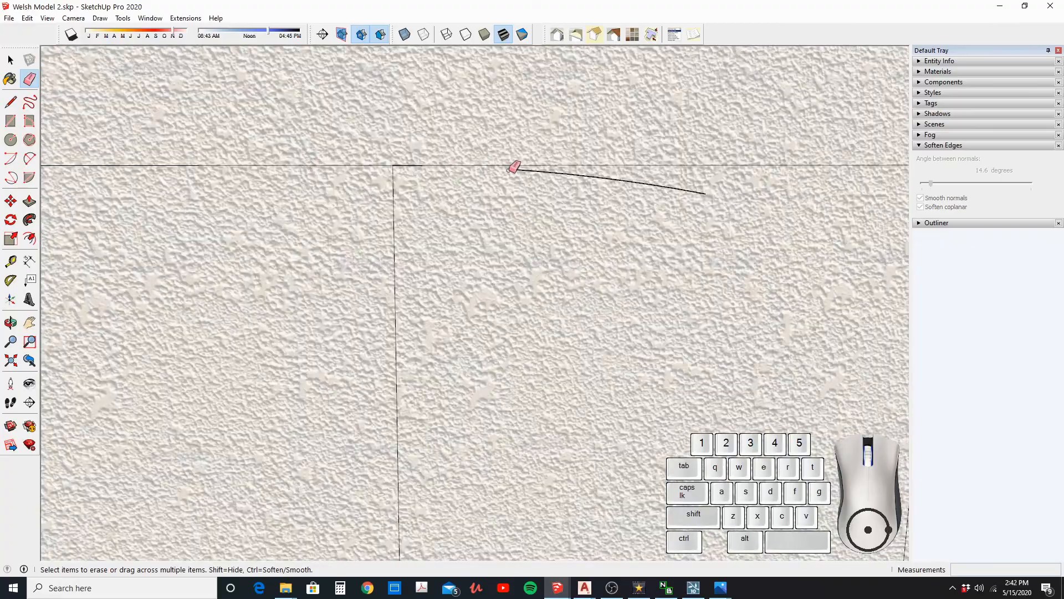
scroll(435, 169, "up", 4)
left_click_drag(276, 235, 222, 244)
scroll(61, 256, "down", 4)
Push/Pull the rectangular face through the wall to cut a square-topped window opening.
left_click(29, 201)
scroll(277, 232, "down", 4)
middle_click_drag(327, 373, 340, 314, "shift")
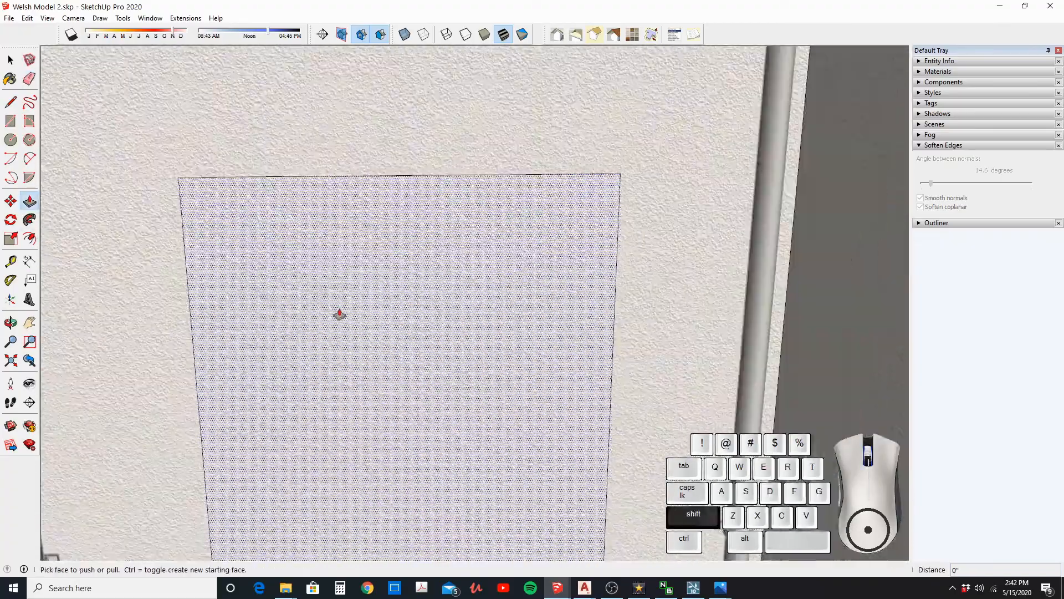
scroll(340, 313, "down", 1)
double_click(340, 314)
Erase the leftover edge fragments along the top of the new rectangular opening.
left_click_drag(254, 229, 311, 210)
mouse_move(311, 211)
middle_mouse_down()
mouse_move(375, 200)
mouse_move(310, 203)
middle_mouse_up()
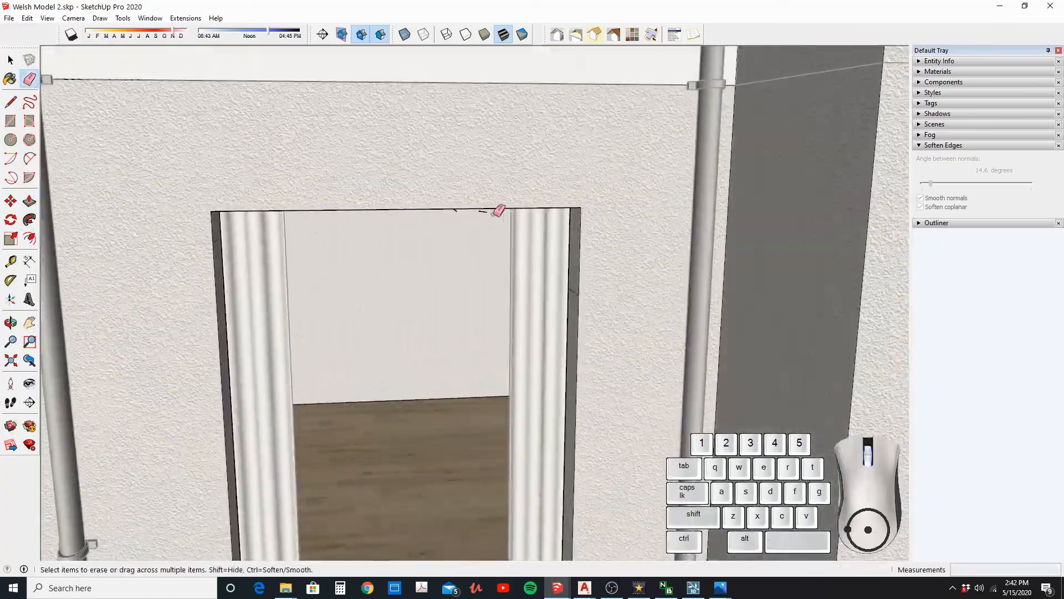
scroll(499, 209, "up", 4)
left_click(158, 152)
scroll(222, 144, "down", 4)
Copy the rectangular ground-floor window and its head trim from the far side of the entry into the new opening.
mouse_move(221, 144)
middle_mouse_down()
mouse_move(280, 127)
mouse_move(388, 225)
middle_mouse_up()
scroll(596, 335, "down", 6)
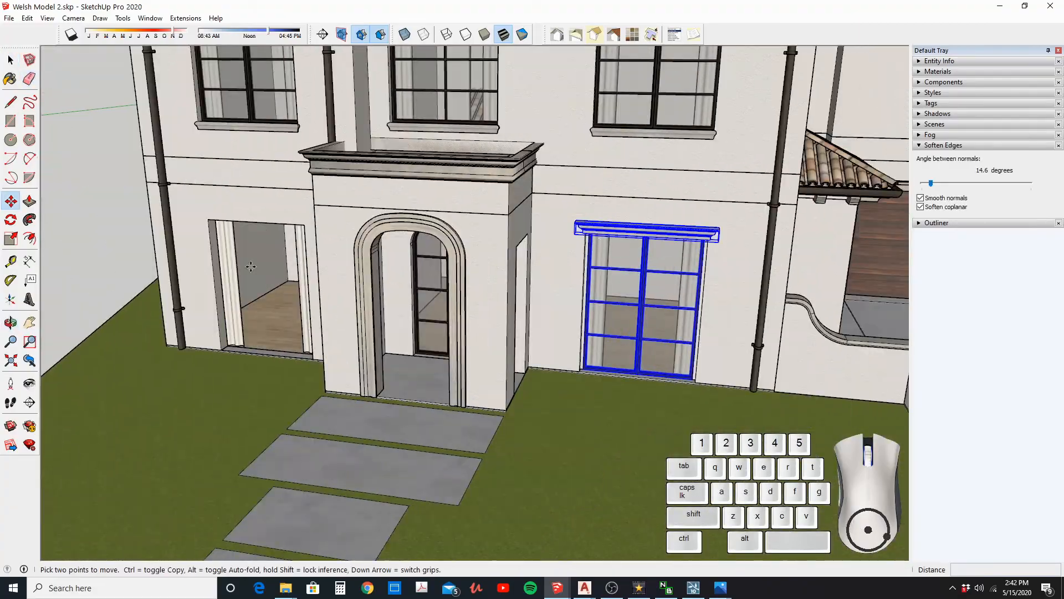
scroll(610, 369, "up", 4)
left_click(537, 373)
key("ctrl")
scroll(536, 373, "down", 4)
left_click(285, 361)
middle_click_drag(284, 360, 325, 152)
key("ctrl+t")
scroll(325, 152, "down", 1)
scroll(244, 172, "down", 2)
middle_click_drag(244, 172, 444, 207)
scroll(444, 206, "down", 1)
middle_click_drag(366, 171, 280, 144, "shift")
key("space")
middle_click_drag(280, 144, 269, 133, "shift")
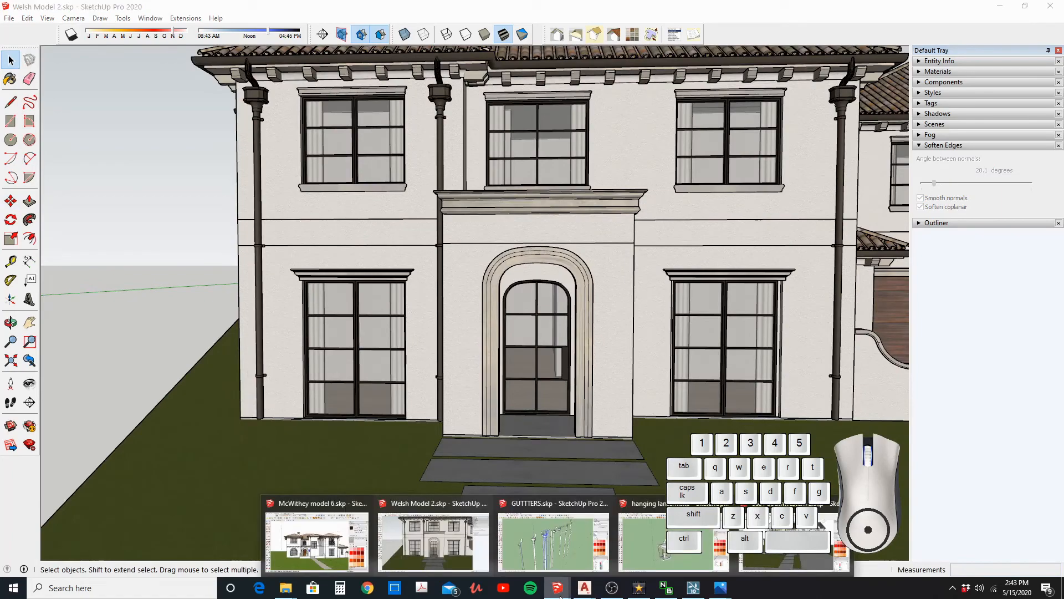
Switch to the other open house model for its vine-covered pergola and paste it into Welsh Model 2.
left_click(321, 542)
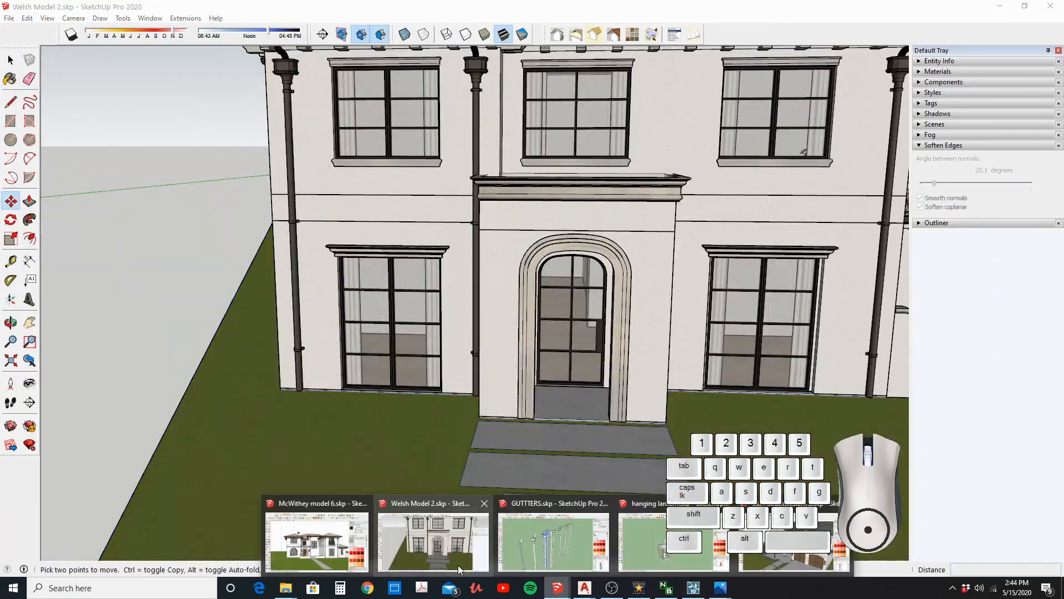
left_click(27, 18)
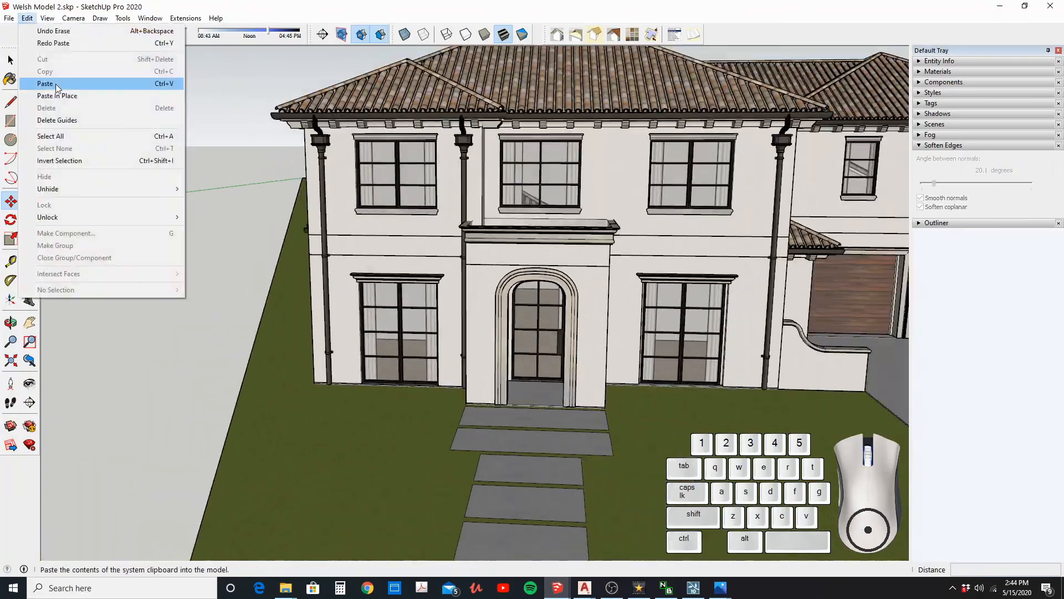
left_click(56, 84)
Position the pasted pergola against the front facade, over the new window and beside the entry porch.
scroll(388, 310, "up", 3)
middle_click_drag(388, 311, 409, 273)
scroll(361, 219, "up", 6)
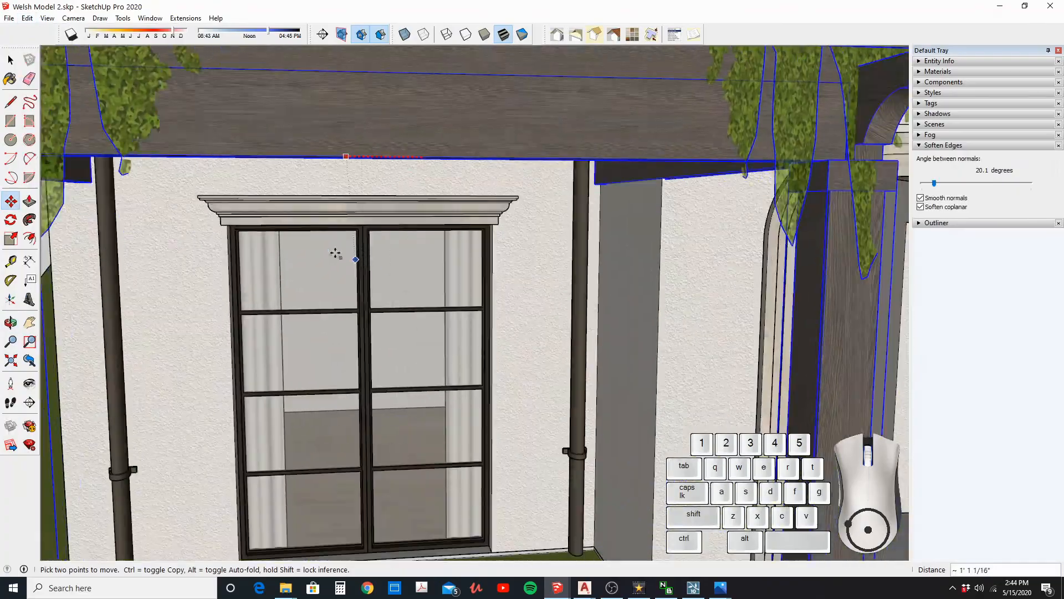
scroll(571, 304, "down", 6)
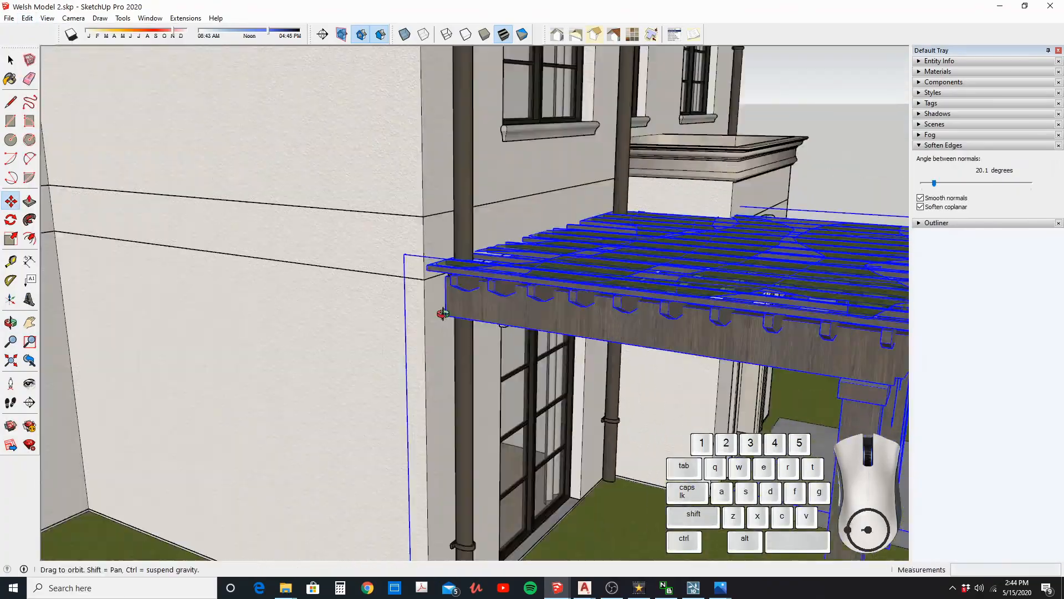
scroll(569, 387, "up", 3)
scroll(568, 387, "down", 5)
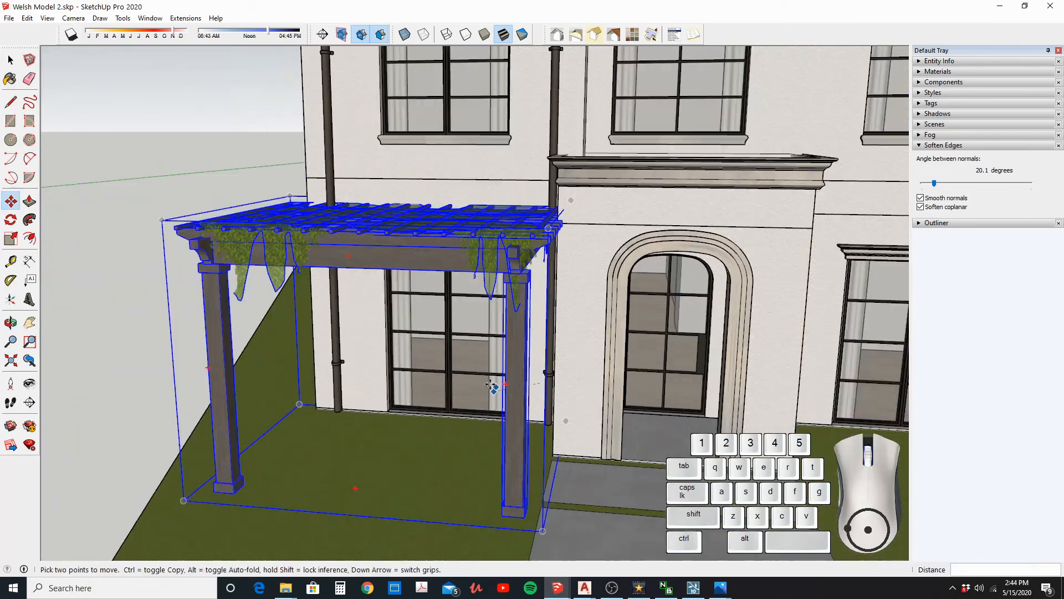
scroll(569, 386, "up", 4)
middle_click_drag(568, 387, 209, 335)
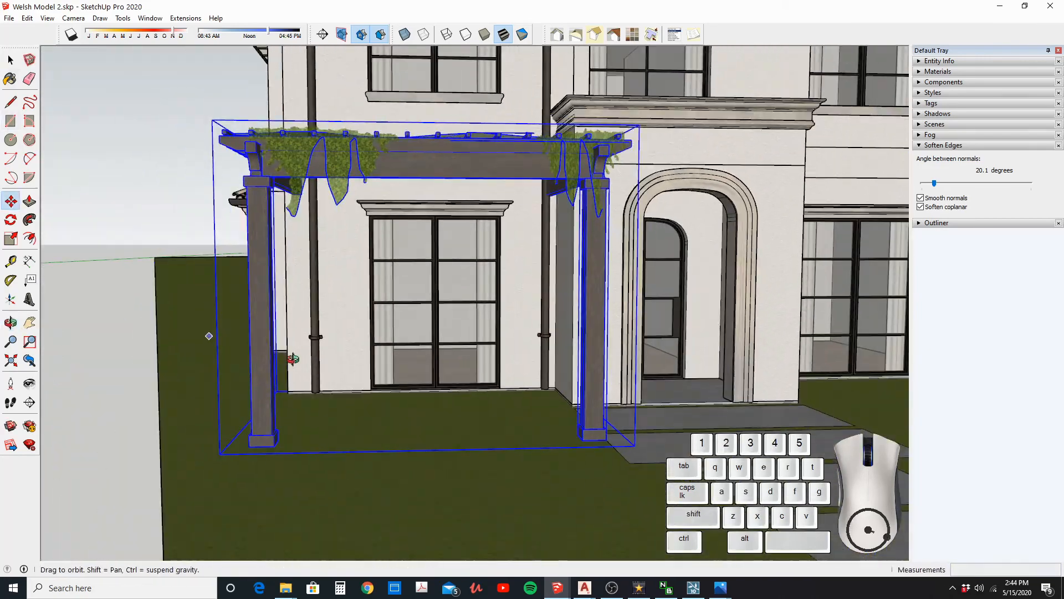
scroll(280, 389, "up", 5)
Open the lawn geometry for editing and draw a patio rectangle on it beneath the pergola.
key("space")
left_click(350, 440)
triple_click(349, 440)
left_click(10, 121)
middle_click_drag(499, 438, 346, 459)
scroll(346, 459, "down", 5)
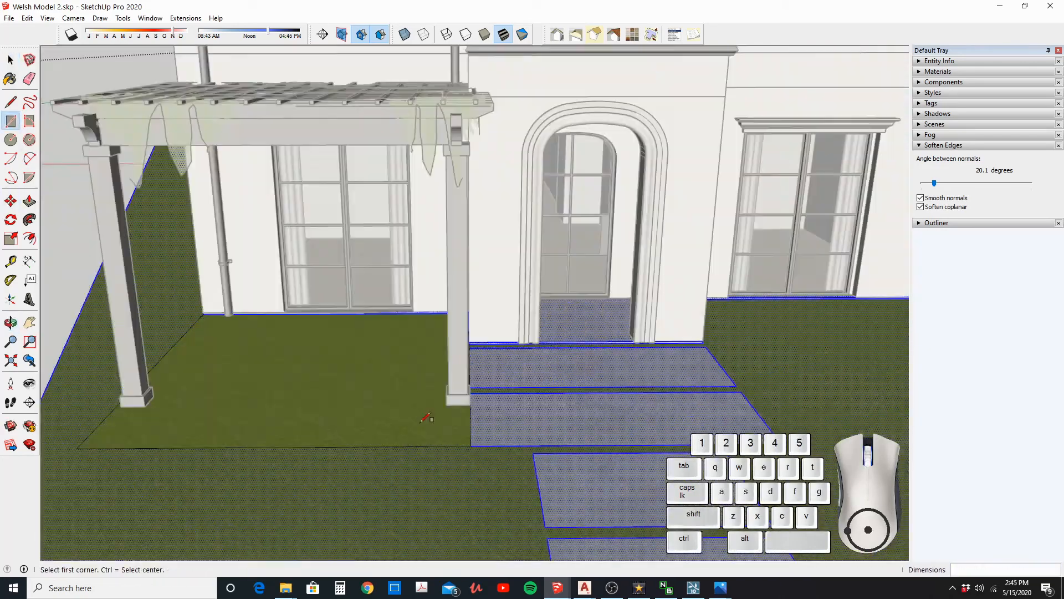
middle_click_drag(431, 418, 428, 362)
scroll(495, 383, "up", 2)
Sample the material of the arched entry trim and paint the patio rectangle with it.
key("space")
middle_click_drag(495, 383, 349, 388)
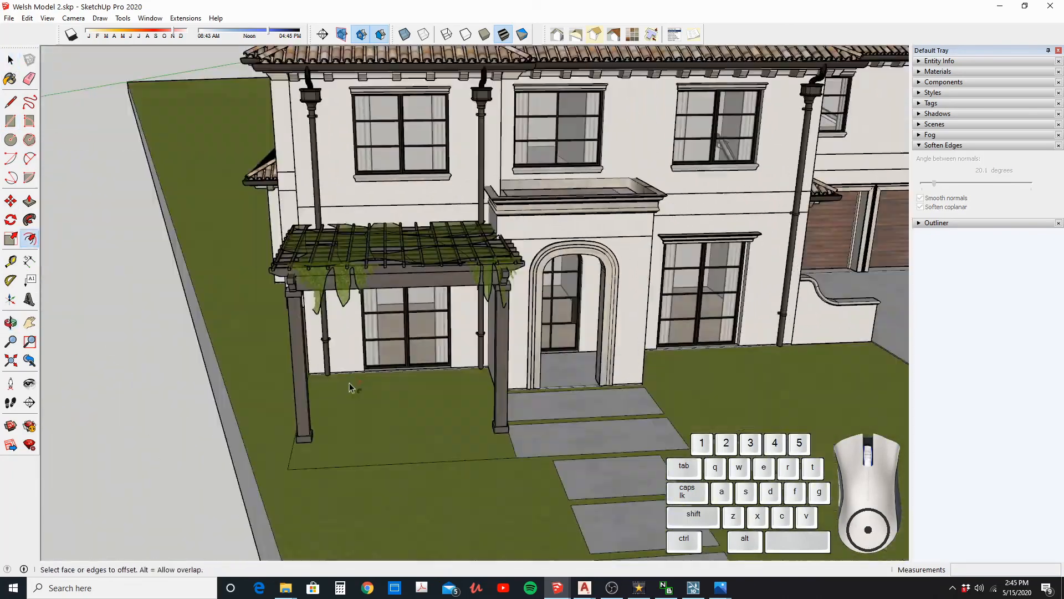
scroll(332, 377, "up", 5)
left_click(10, 79)
left_click(1056, 125)
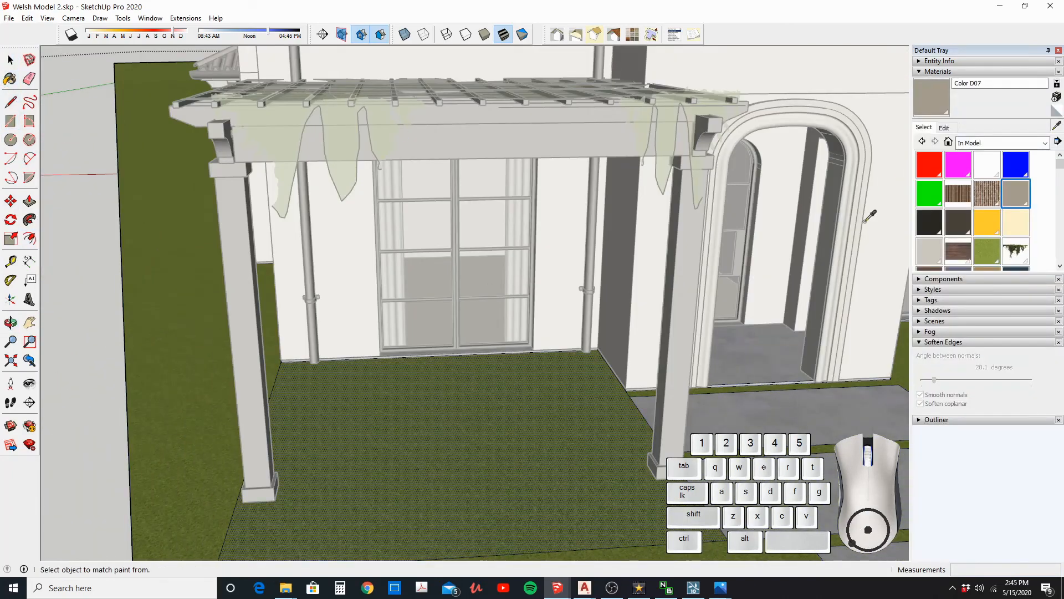
left_click(866, 221)
scroll(605, 113, "down", 2)
left_click(380, 375)
Offset the patio outline inward and push/pull the outer border into a low wall beneath the pergola posts.
scroll(388, 383, "up", 2)
key("f")
left_click(299, 432)
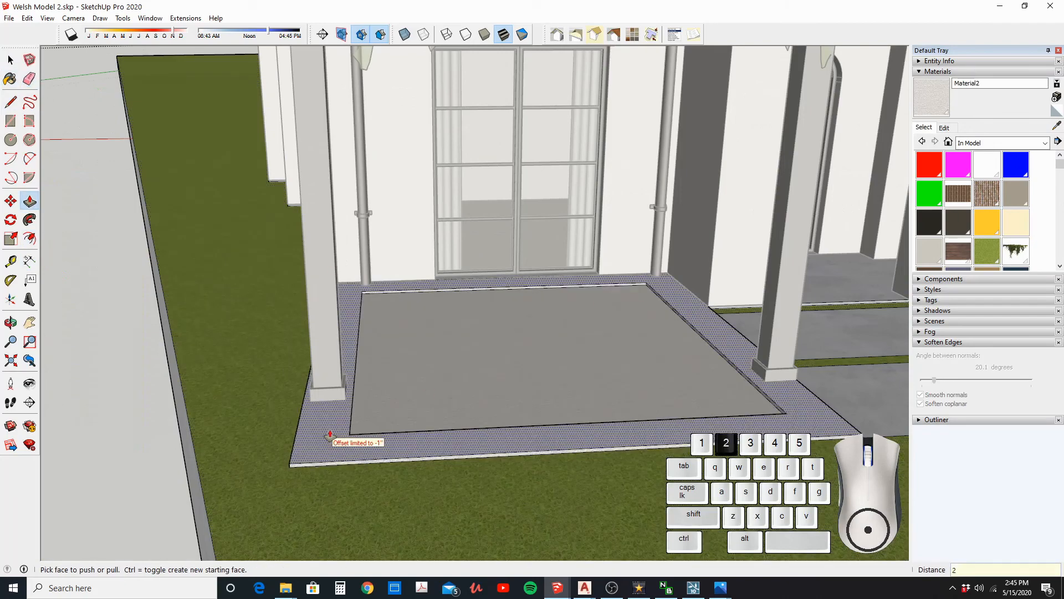
left_click(323, 427)
middle_click_drag(324, 427, 589, 273)
scroll(472, 254, "up", 3)
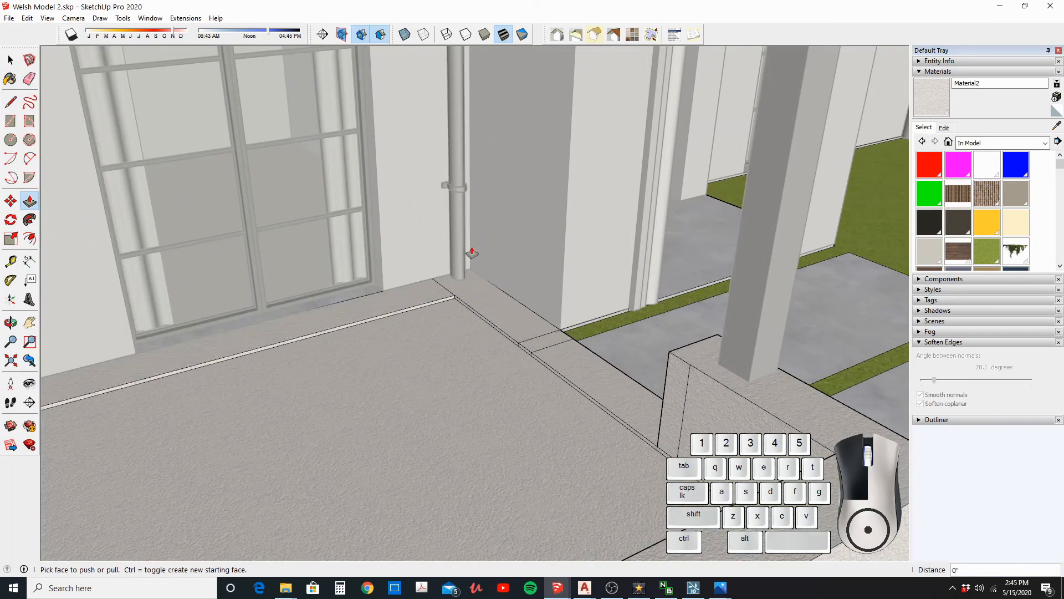
Erase the leftover border edges on the patio floor and level the remaining strip beside the entry with Push/Pull.
key("e")
left_click(461, 297)
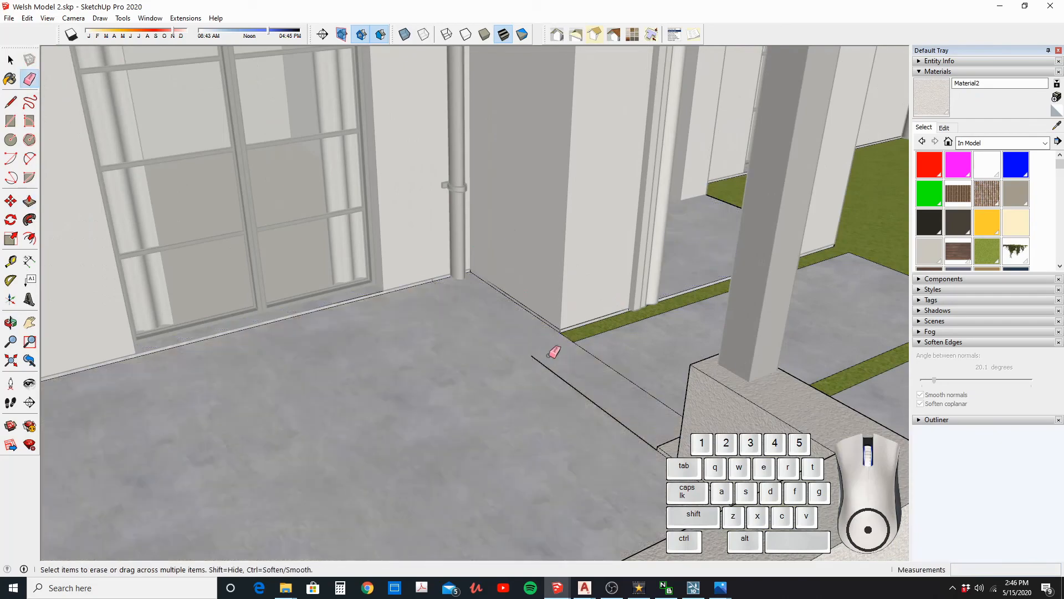
scroll(528, 396, "up", 1)
key("p")
middle_click_drag(529, 396, 222, 332, "shift")
double_click(330, 371)
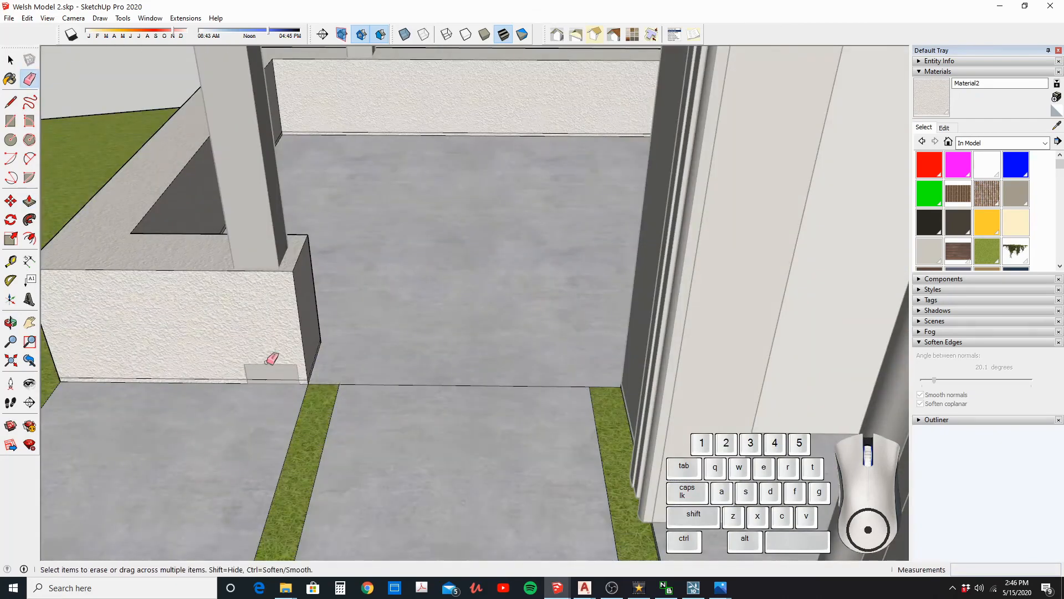
Push/Pull the narrow base strips of the low patio wall by 2 inches to align them with the wall faces.
key("space")
middle_click_drag(268, 361, 618, 392, "shift")
key("p")
double_click(449, 366)
middle_click_drag(449, 366, 634, 314)
scroll(634, 314, "up", 3)
left_click(634, 314)
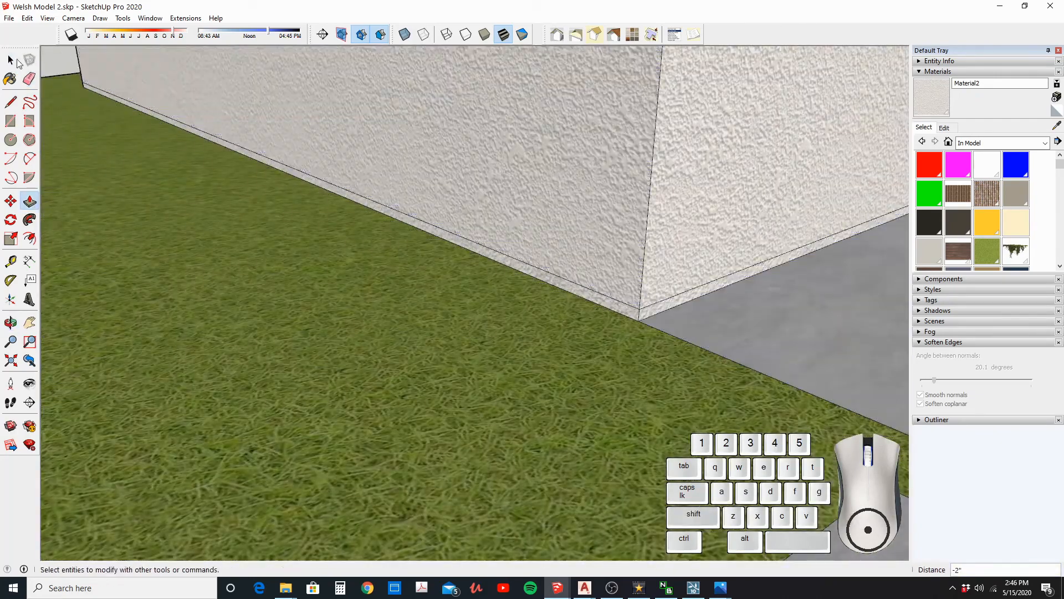
Push/Pull the front face of the low patio wall inward by about 3 feet.
left_click(12, 60)
scroll(388, 299, "down", 4)
middle_click_drag(388, 299, 333, 397)
scroll(375, 297, "up", 2)
triple_click(487, 383)
key("p")
middle_click_drag(228, 370, 435, 423)
left_click(424, 323)
left_click(477, 323)
left_click(435, 423)
left_click(532, 386)
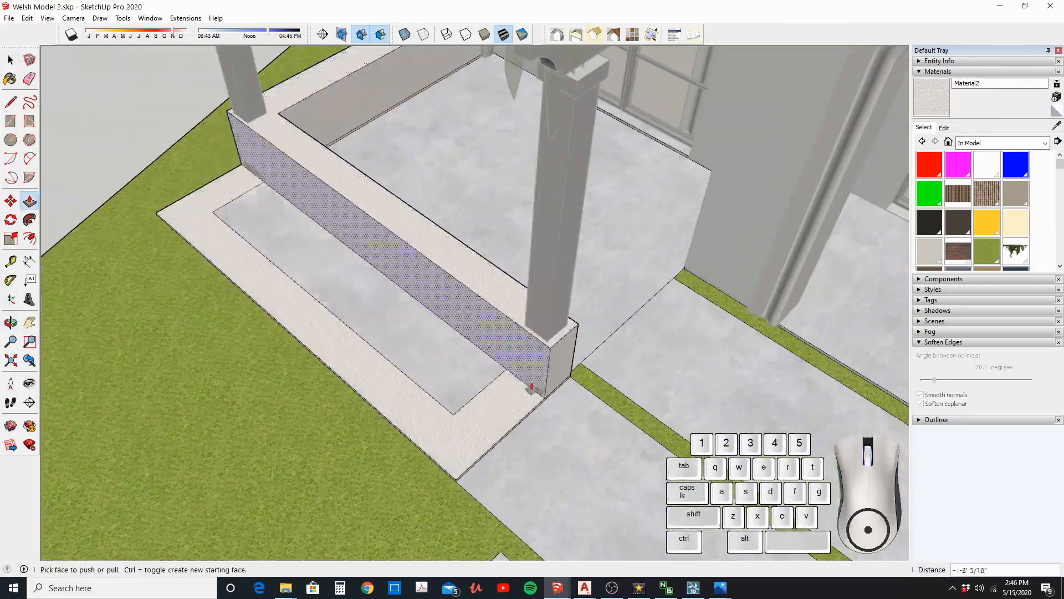
left_click(390, 326)
Push/Pull the leftover border strip in front of the low wall back by 1' 2", trimming its end piece as well.
middle_click_drag(389, 325, 555, 314)
key("e")
key("p")
middle_click_drag(290, 386, 417, 377, "shift")
scroll(499, 433, "up", 2)
left_click(413, 395)
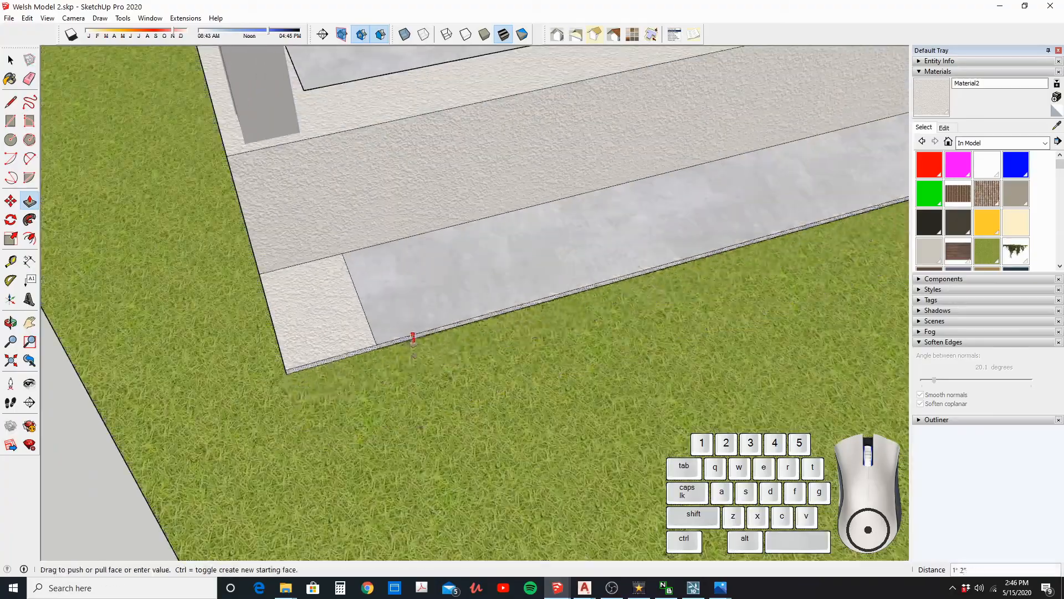
left_click(413, 338)
left_click(366, 280)
left_click(323, 271)
Draw a rectangle about 10' by 2' 11" over the slab in front of the low wall and erase its outer edge.
key("r")
left_click(350, 254)
middle_click_drag(777, 233, 269, 381, "shift")
left_click(268, 381)
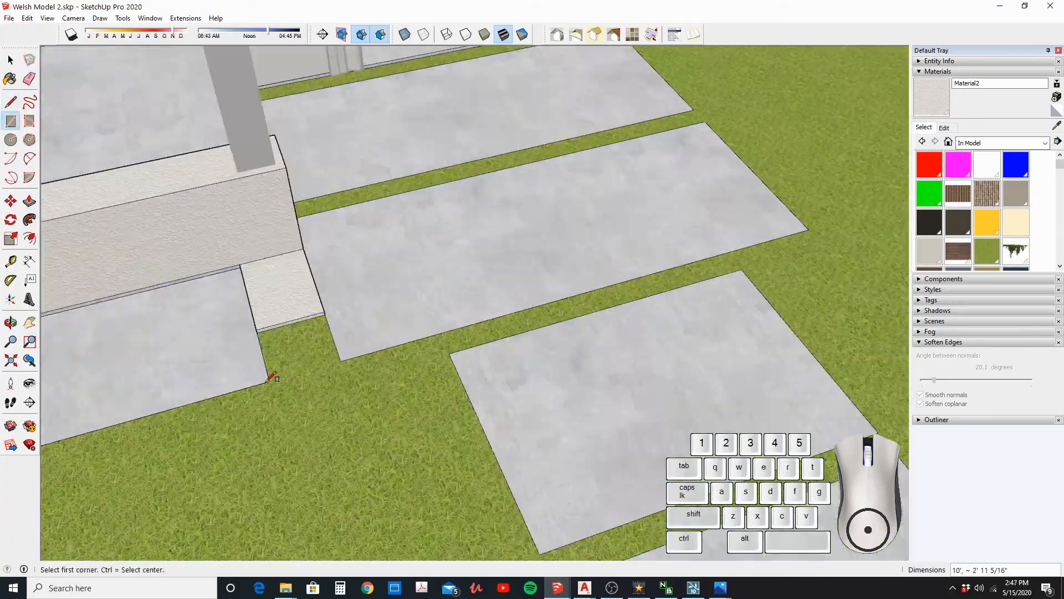
key("e")
left_click(203, 399)
Push/Pull the remaining border end piece back until it is flush with the low patio wall.
middle_click_drag(197, 397, 383, 366, "shift")
scroll(266, 277, "up", 3)
left_click(30, 201)
left_click(651, 322)
left_click(484, 186)
key("e")
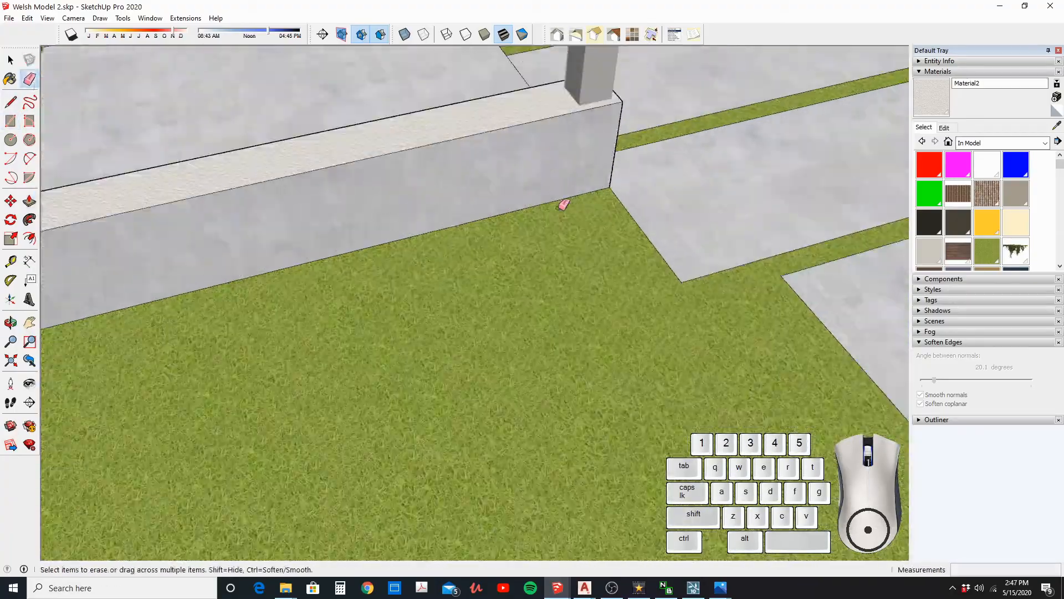
Copy the cap moulding profile from the curved side wall and place it on the top edge of the low patio wall.
mouse_move(559, 208)
middle_mouse_down()
mouse_move(463, 244)
mouse_move(405, 297)
mouse_move(314, 209)
middle_mouse_up()
scroll(463, 244, "down", 4)
key("space")
scroll(404, 297, "up", 2)
scroll(314, 209, "up", 3)
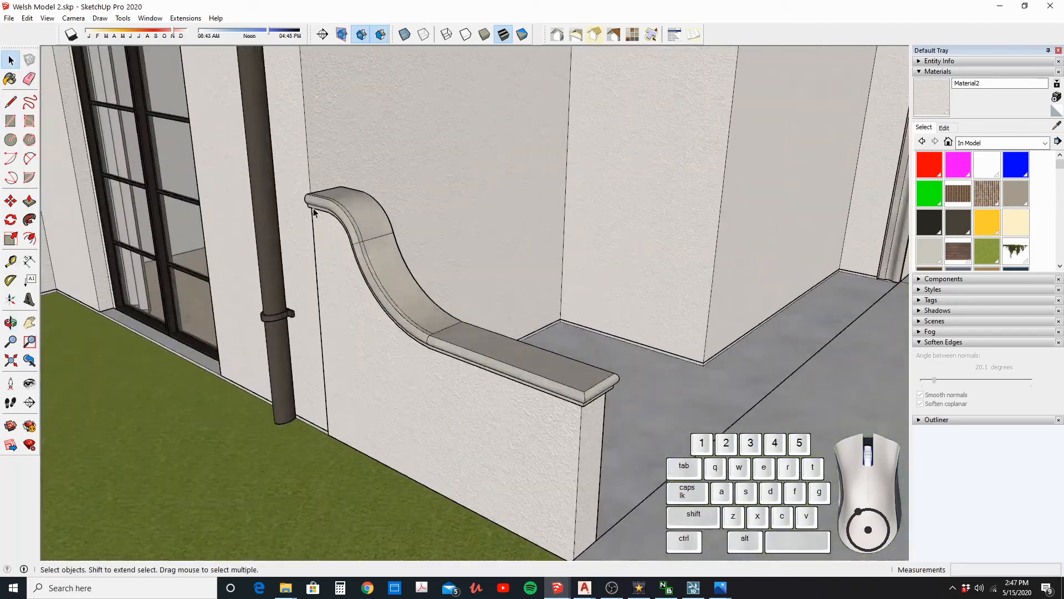
double_click(314, 213)
scroll(278, 199, "up", 2)
left_click(309, 208)
scroll(309, 208, "down", 5)
scroll(114, 314, "up", 8)
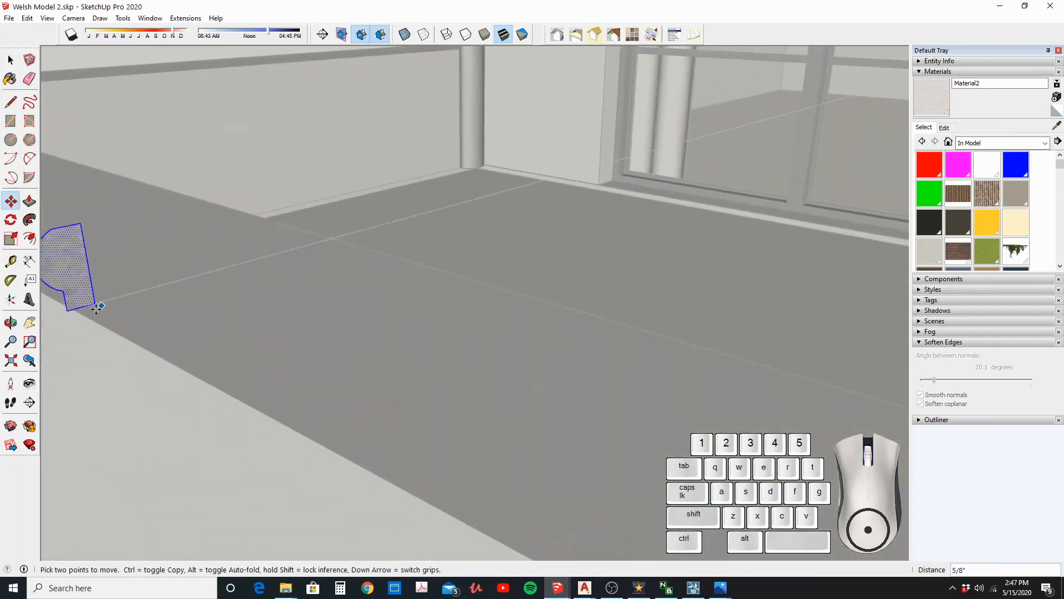
left_click(89, 302)
Sweep the cap profile along the top edges of the low patio wall with Follow Me.
scroll(48, 210, "down", 6)
key("space")
left_click(190, 261)
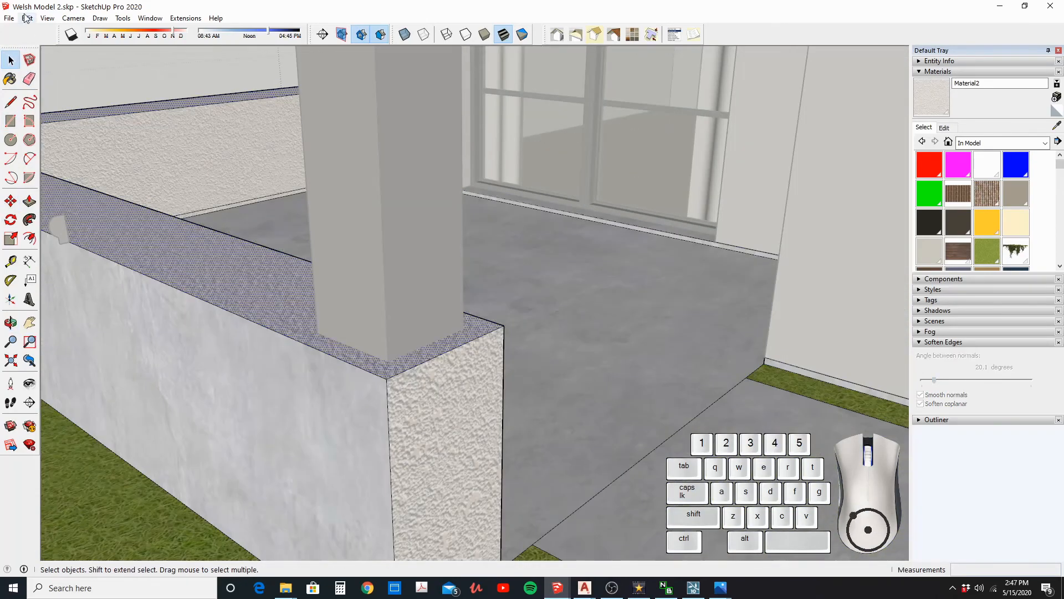
scroll(60, 224, "up", 1)
triple_click(62, 227)
middle_click_drag(60, 235, 327, 314, "shift")
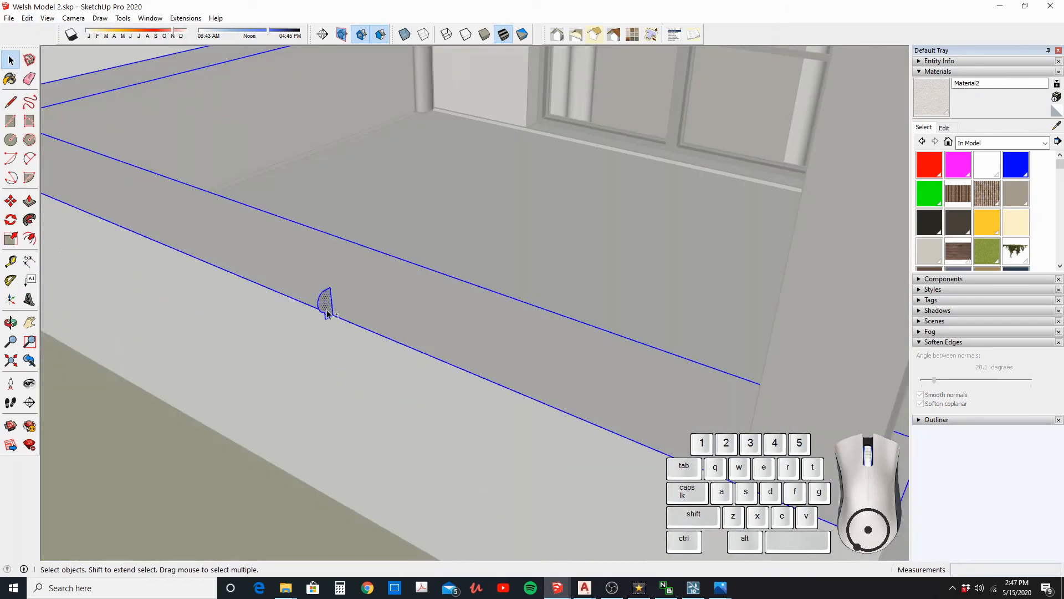
left_click(123, 18)
left_click(157, 123)
left_click(326, 304)
Fill the open top between the patio wall's cap mouldings with a rectangle and erase the extra edges.
key("r")
middle_click_drag(171, 208, 513, 328, "shift")
left_click(400, 227)
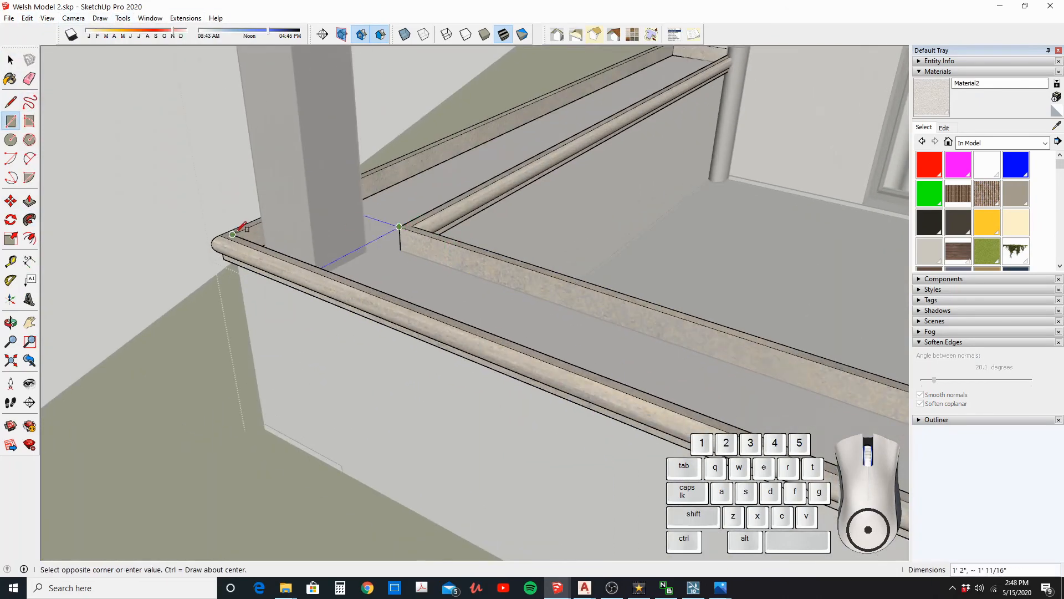
left_click(233, 235)
key("e")
scroll(405, 219, "down", 5)
middle_click_drag(405, 219, 576, 214)
Select the second-floor window nearest the garage together with its sill and trim, and move them outward from the wall.
middle_click_drag(815, 255, 421, 313, "shift")
key("space")
left_click(420, 313)
scroll(421, 313, "down", 5)
left_click(570, 297)
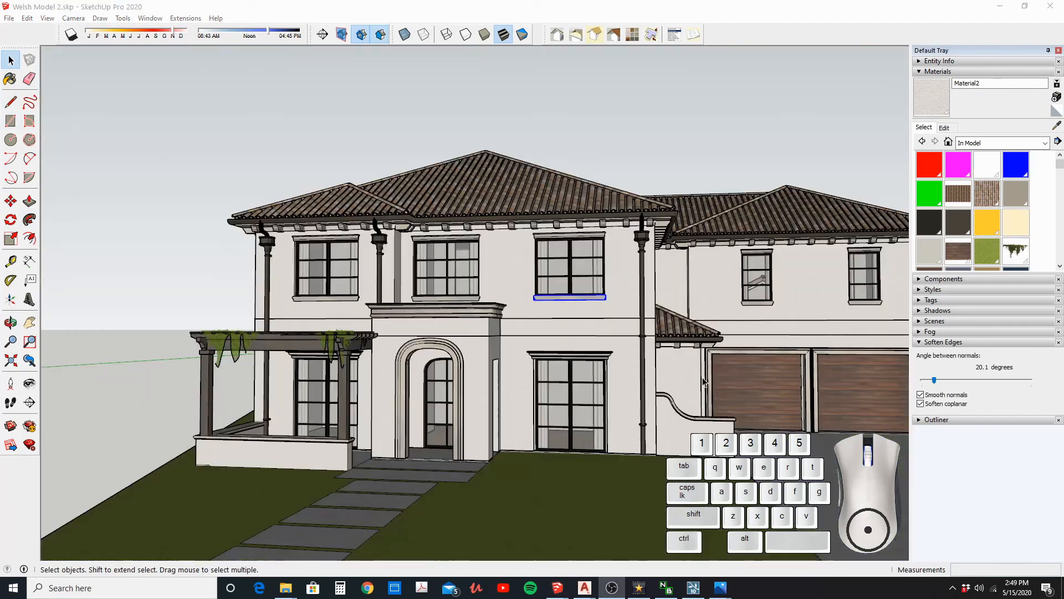
scroll(615, 299, "up", 3)
left_click(521, 286, "shift")
middle_click_drag(521, 285, 380, 388)
key("m")
key("space")
Draw lines on the upper wall extending 2' beyond the window's lower corners and down to the wall's bottom edge.
double_click(465, 308)
key("l")
left_click(517, 347)
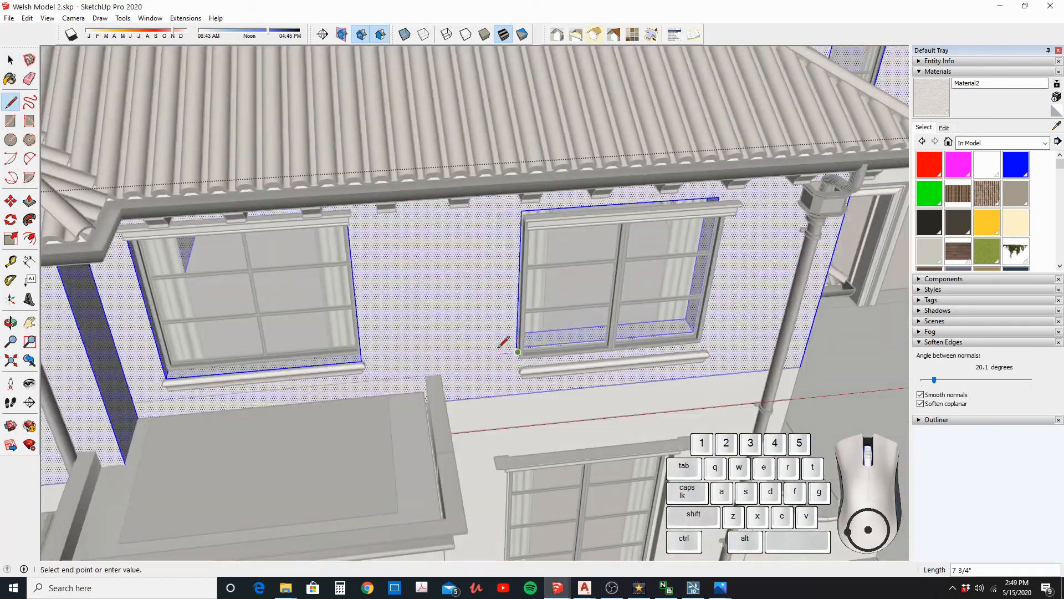
scroll(501, 345, "up", 3)
middle_click_drag(493, 413, 323, 394)
left_click(384, 356)
left_click(425, 359)
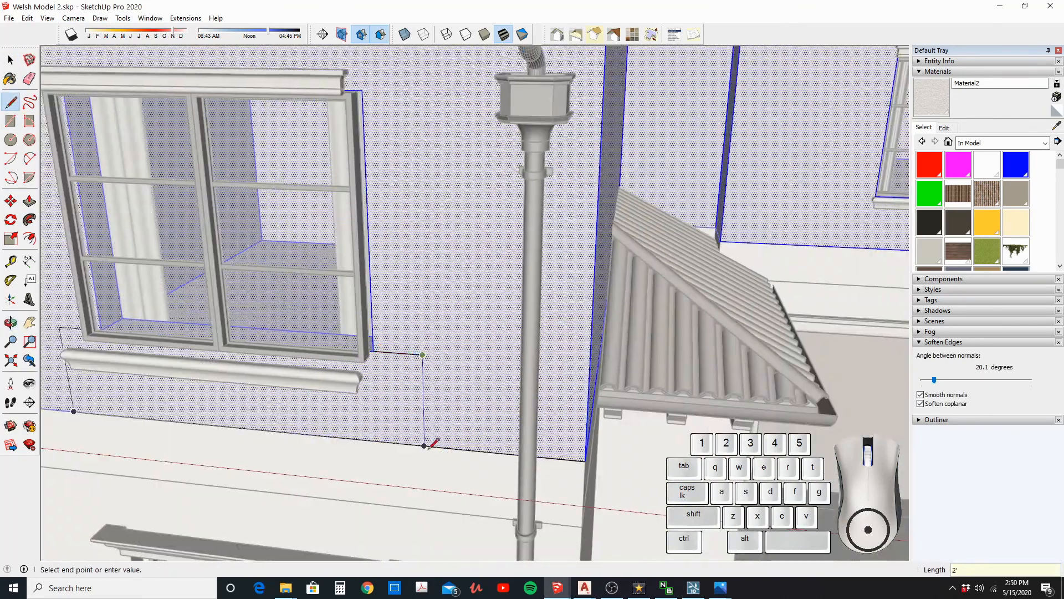
left_click(427, 435)
Extend the side lines up to the top of the wall and erase the short horizontal lines beside the window.
key("space")
left_click(427, 446)
triple_click(432, 357)
key("l")
left_click(425, 359)
scroll(429, 356, "down", 2)
middle_click_drag(426, 358, 439, 435, "shift")
left_click(435, 193)
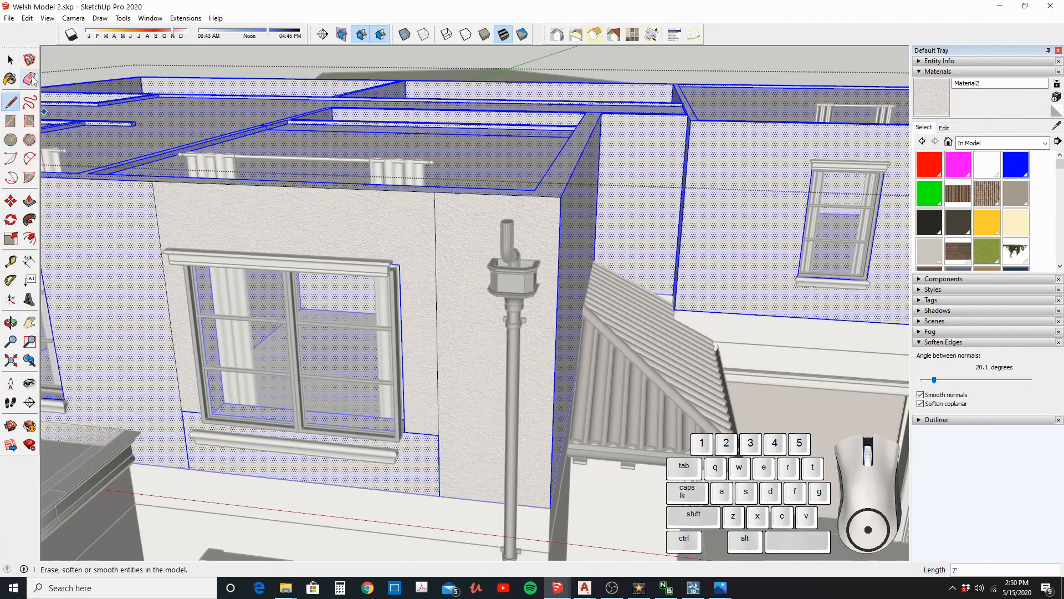
left_click(32, 80)
left_click(421, 434)
left_click(191, 412)
Push/Pull the outlined wall panel around the upper window outward to form a projecting bay.
key("p")
left_click(273, 475)
left_click(274, 499)
middle_click_drag(274, 499, 277, 407)
left_click(277, 407)
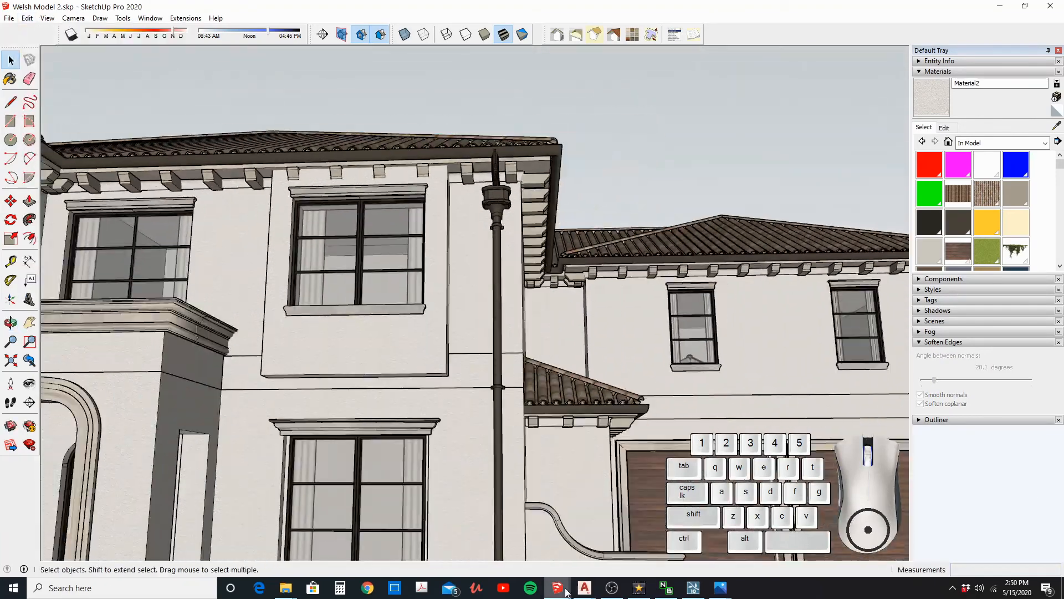
Paste a corbel bracket and position it at the lower corner of the projecting bay.
key("ctrl+v")
middle_click_drag(499, 421, 355, 455)
scroll(355, 361, "up", 3)
left_click(321, 357)
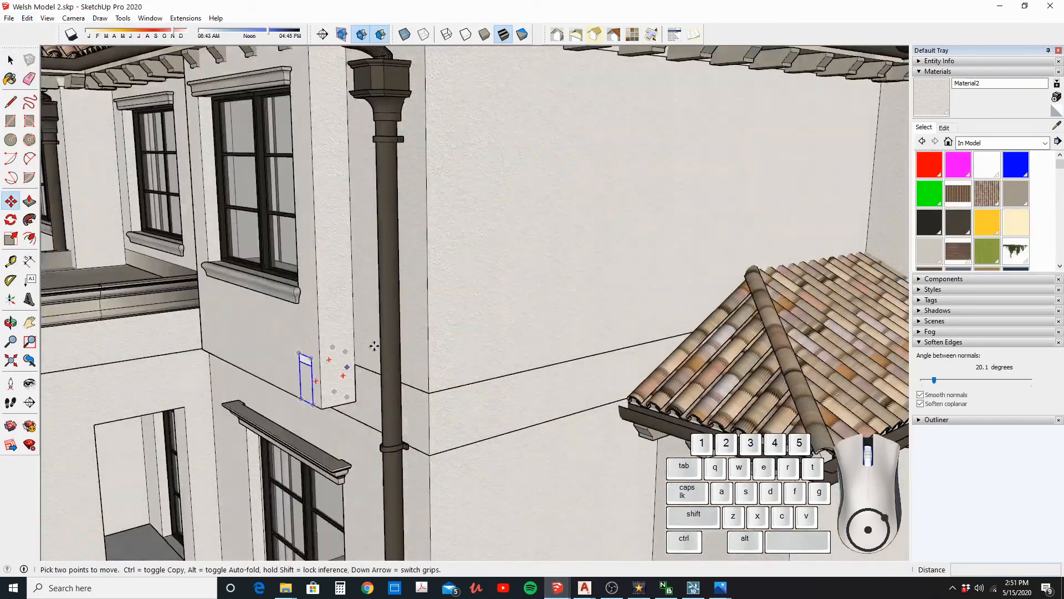
scroll(355, 333, "up", 2)
left_click(281, 366)
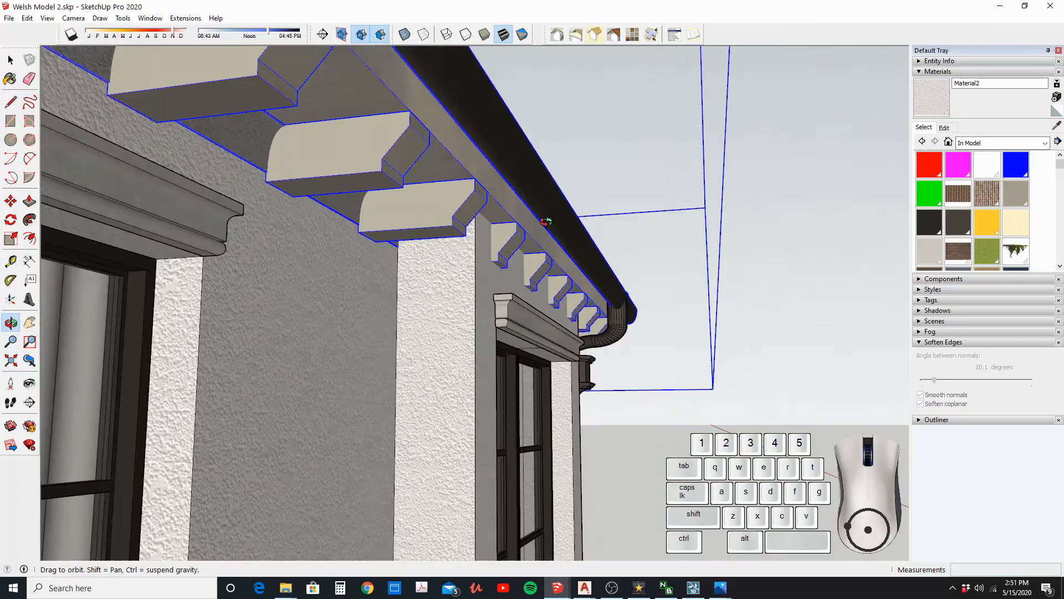
Hide the main roof group with its tiles and eave brackets.
right_click(297, 249)
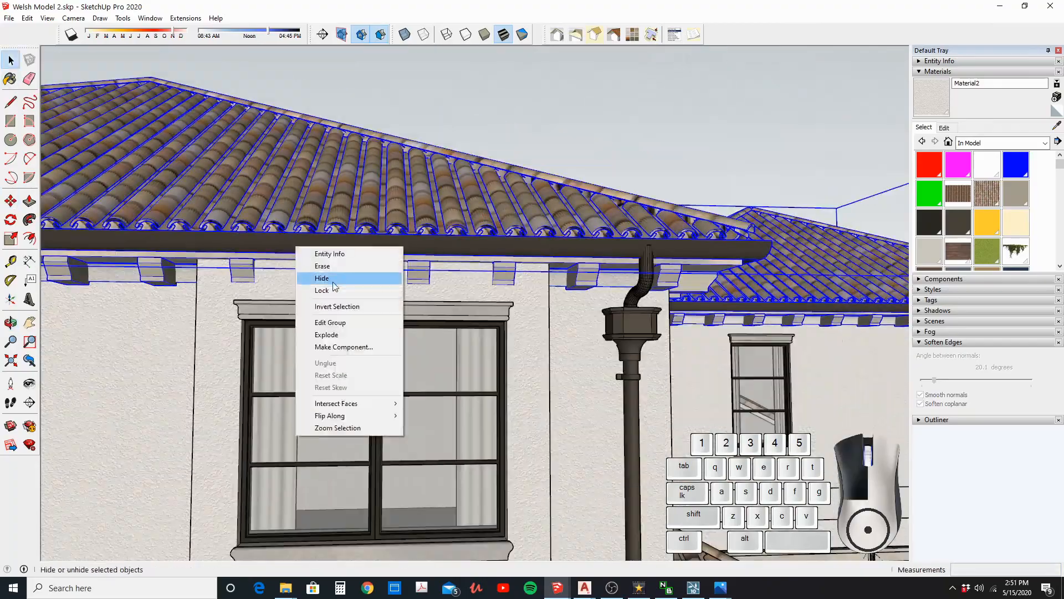
left_click(335, 278)
left_click(535, 334)
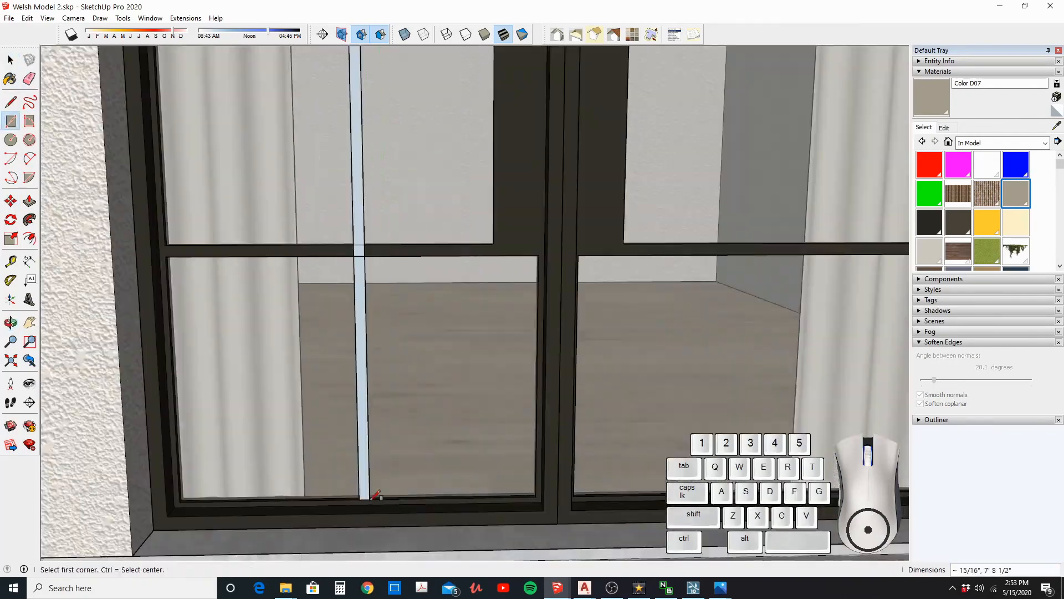
Position the vertical muntin bar in the ground-floor window and paste a copy into the sash of the bay window.
right_click(364, 298)
left_click(11, 201)
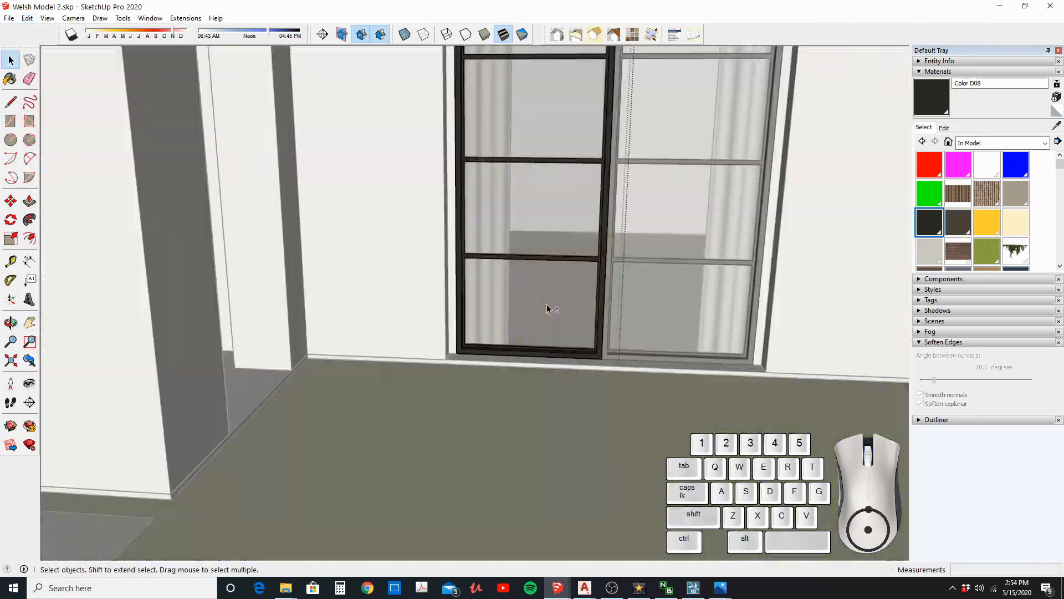
key("ctrl+v")
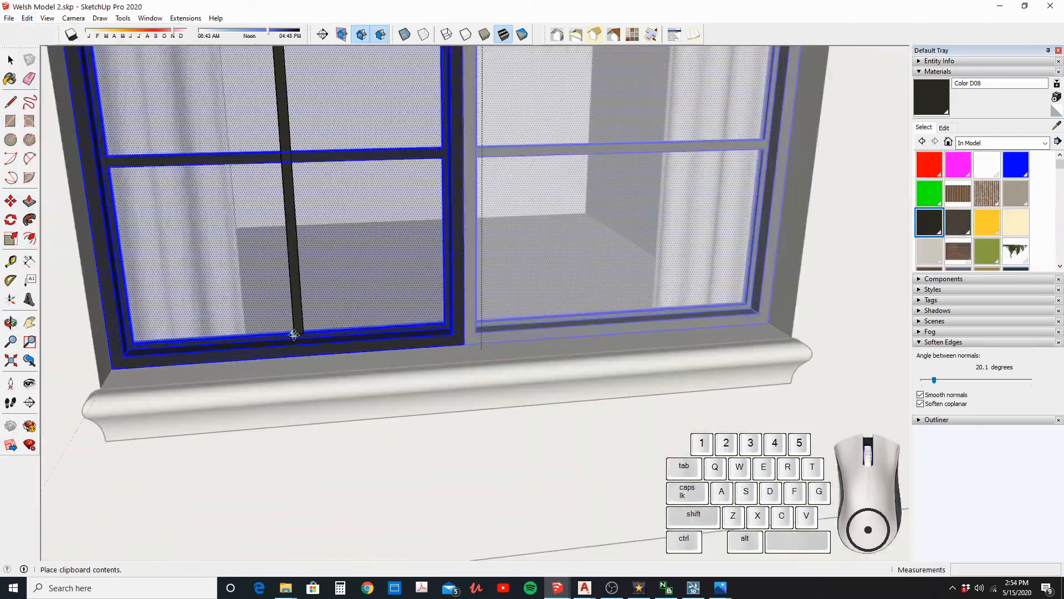
left_click(293, 335)
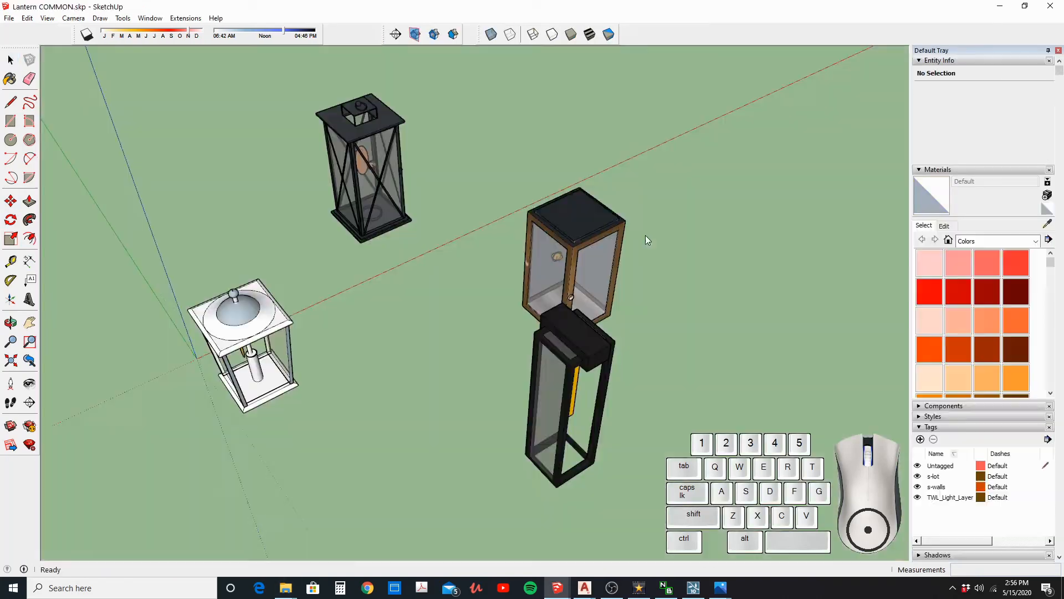
Copy the tall black lantern from Lantern COMMON.skp and place it on the wall beside the arched entry.
left_click(571, 410)
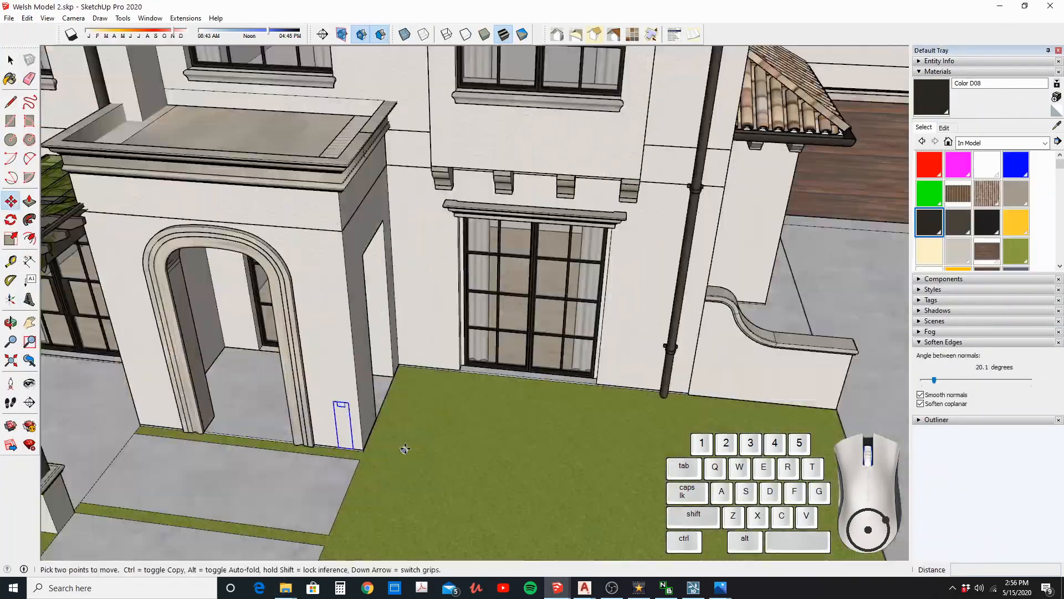
middle_click_drag(405, 447, 488, 266, "shift")
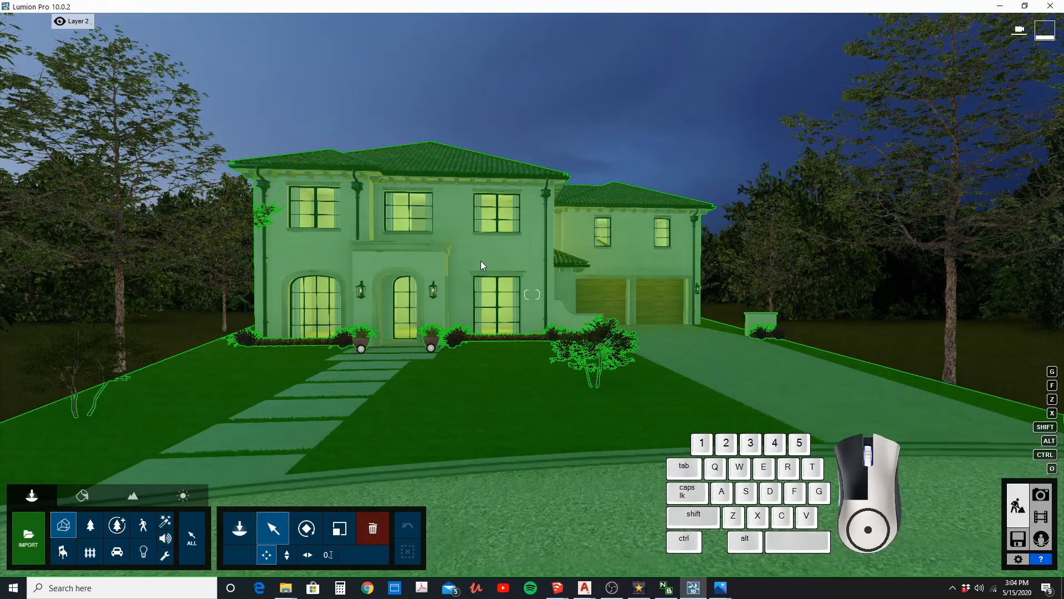
Switch to Lumion, re-import the house model from Welsh Model 2.skp and clear the selection.
left_click(481, 260)
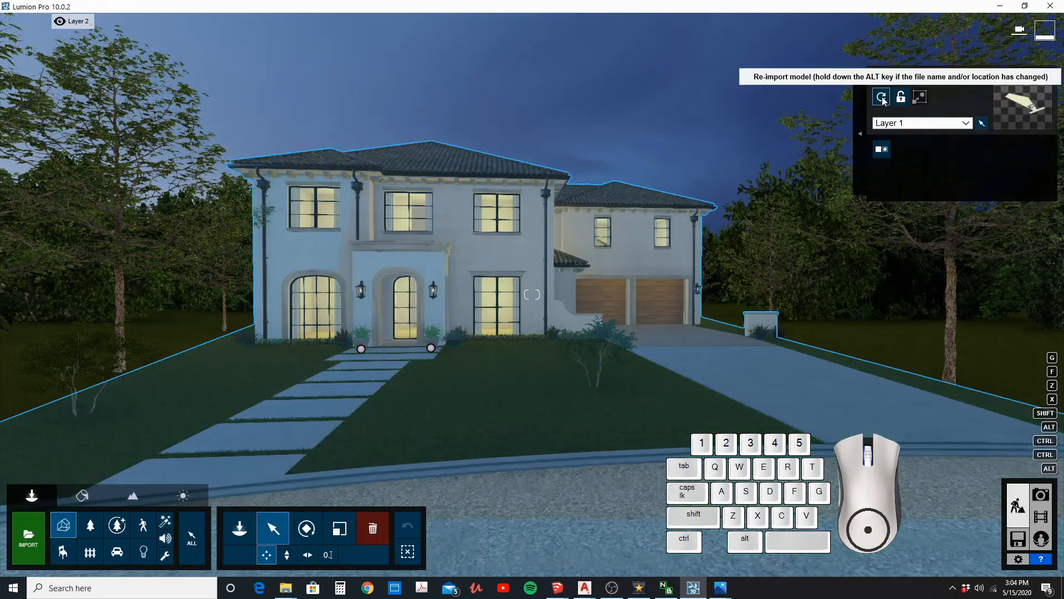
left_click(882, 97)
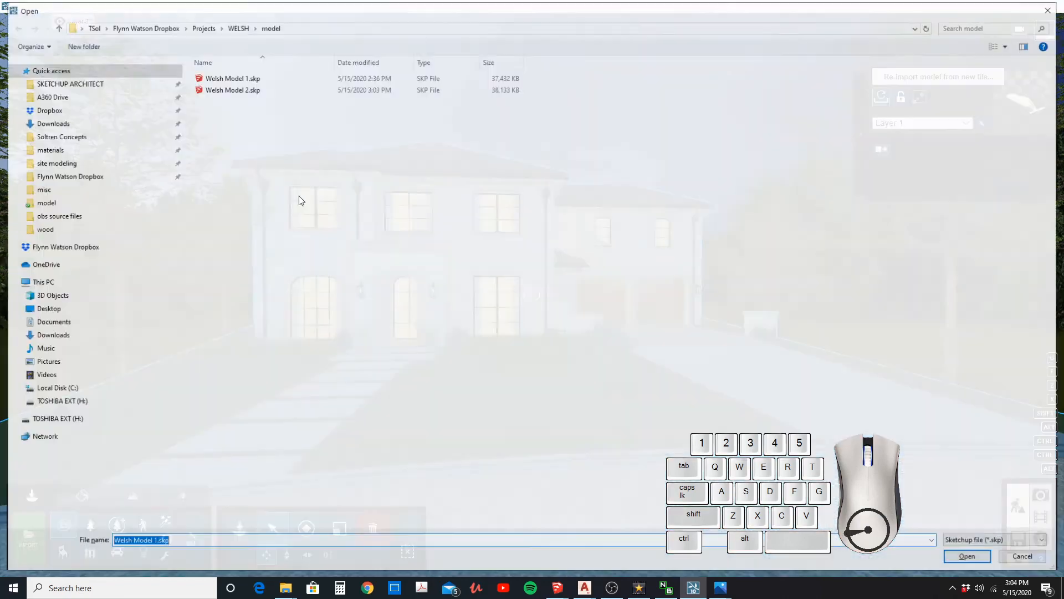
left_click(970, 558)
left_click(409, 553)
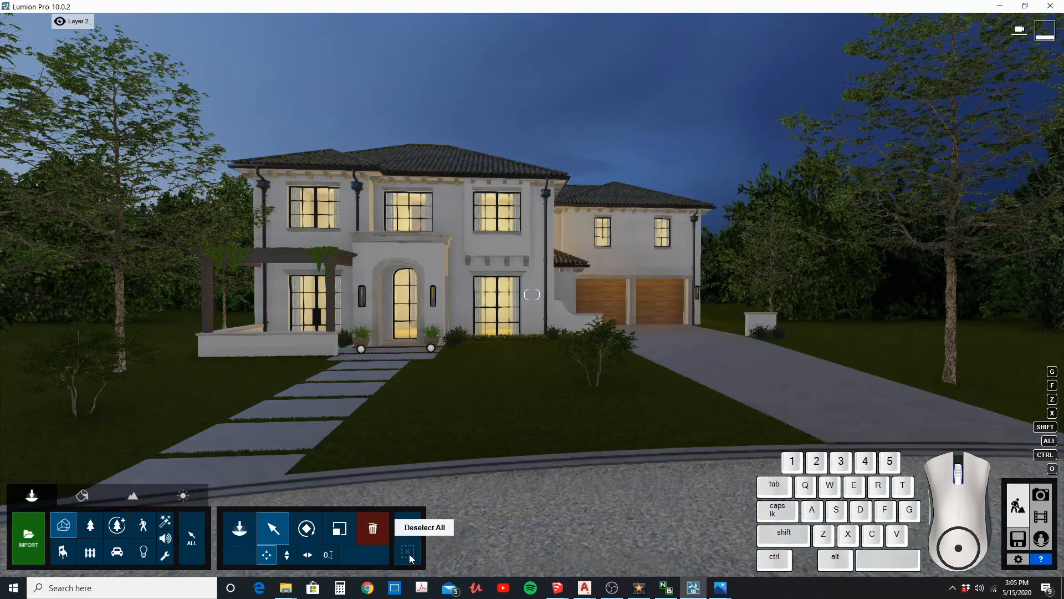
Examine the updated facade with its pergola, walled patio, projecting bay and entry lanterns in the evening scene.
key("a")
key("w")
key("a")
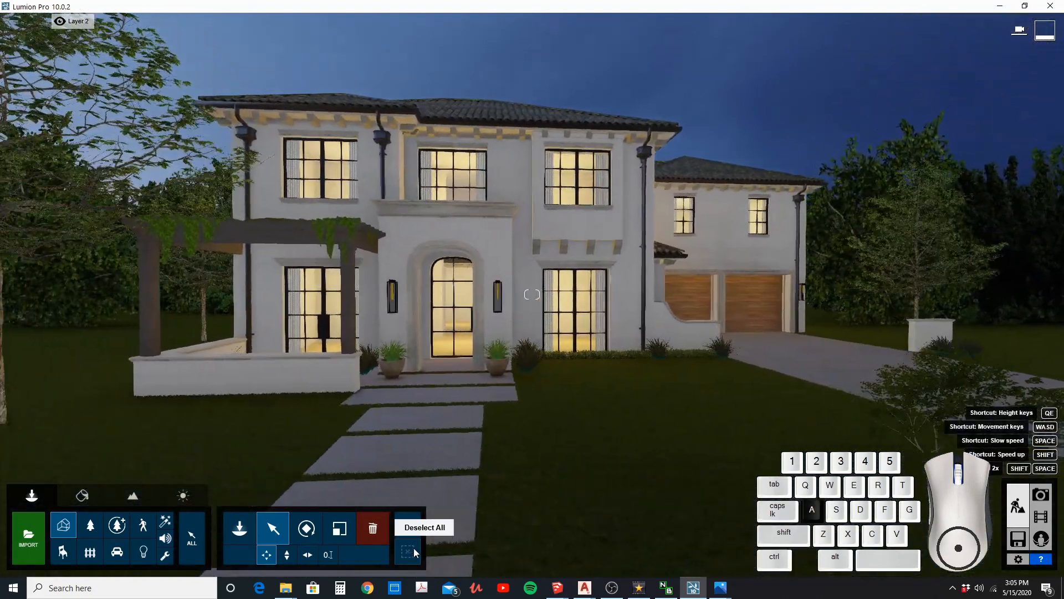
key("w")
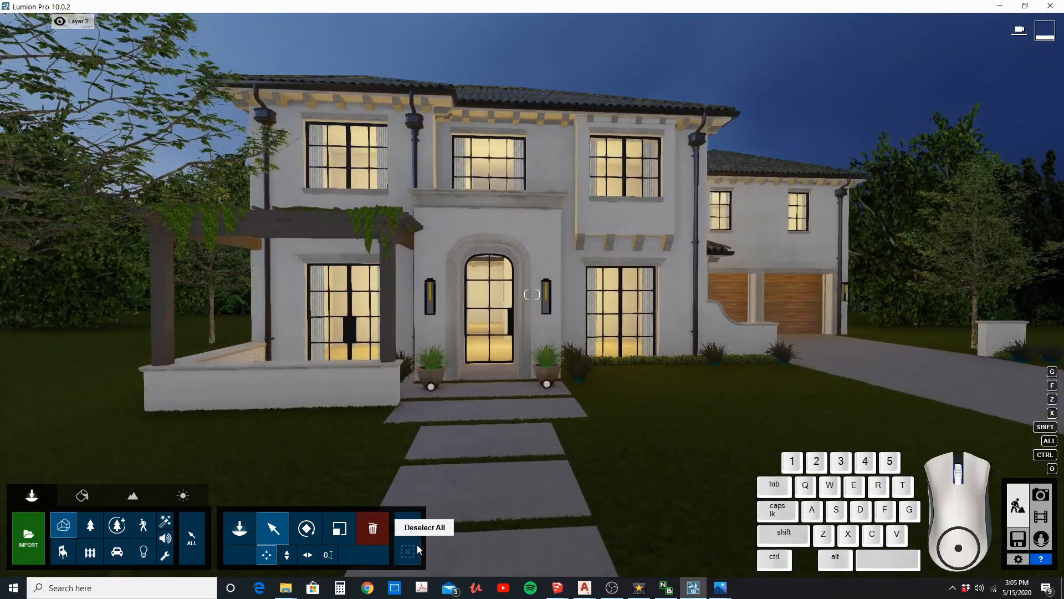
key("s")
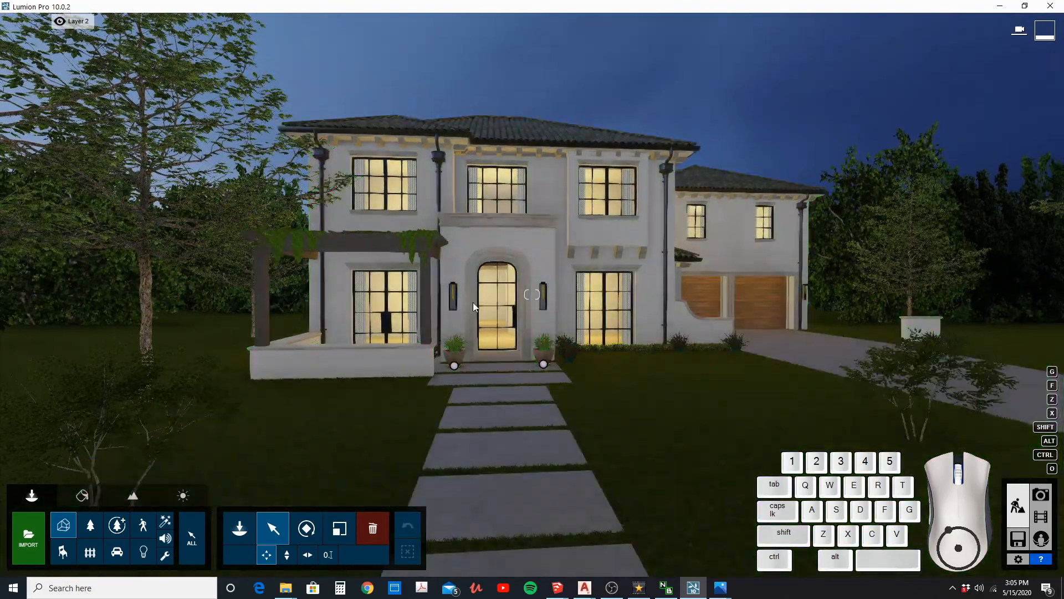
key("w")
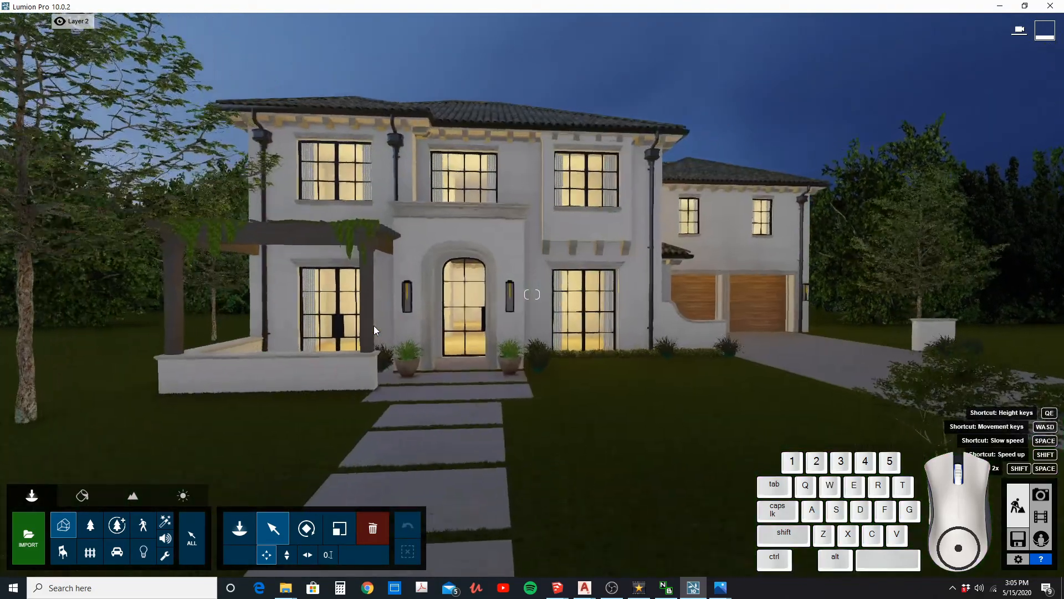
key("w")
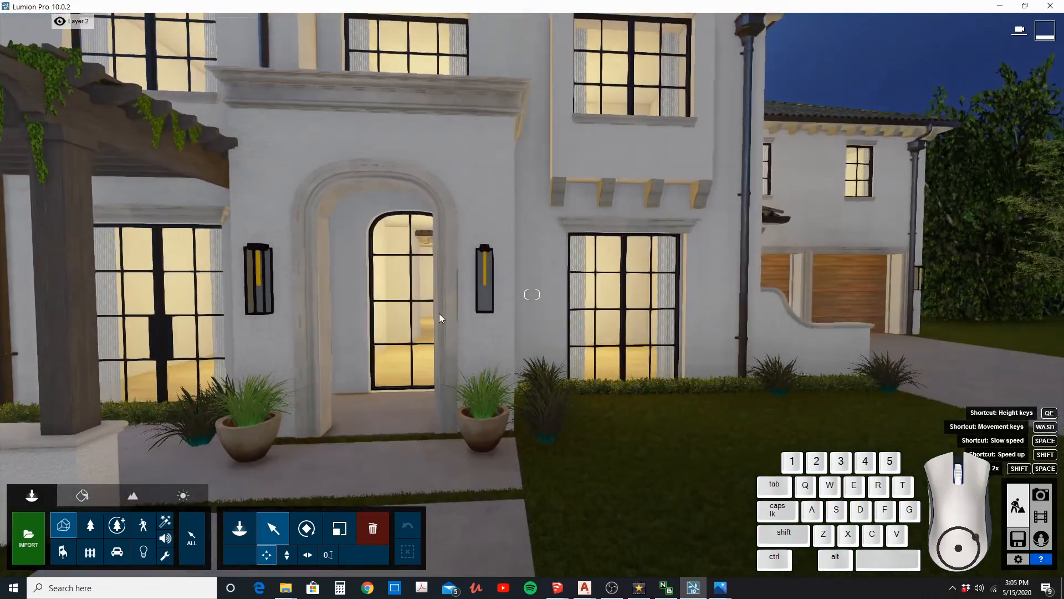
Assign the Standard material to the entry wall lantern's parts, including its yellow light tube.
key("w")
left_click(82, 495)
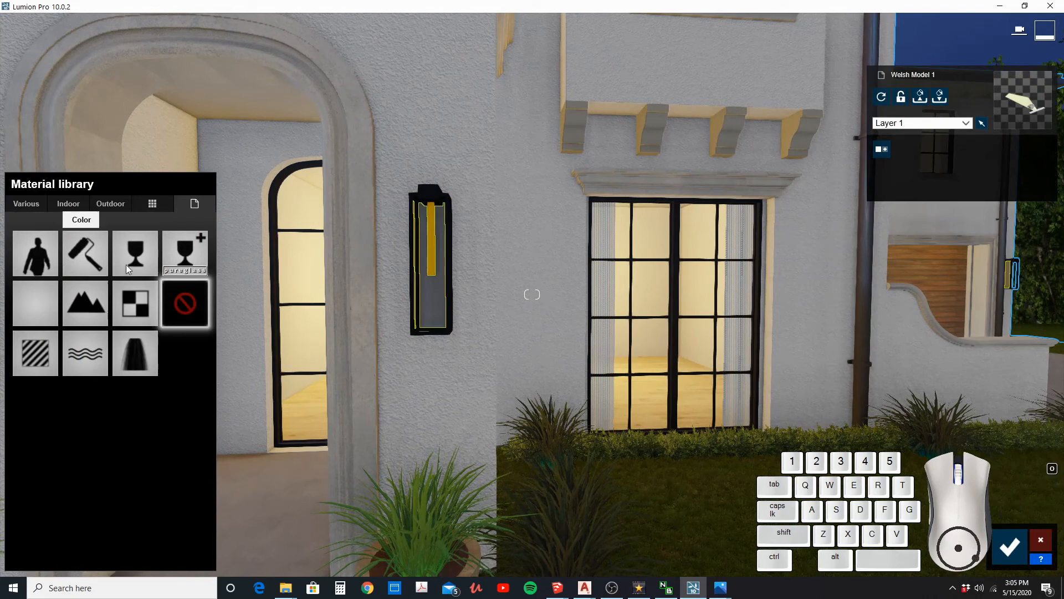
left_click(48, 348)
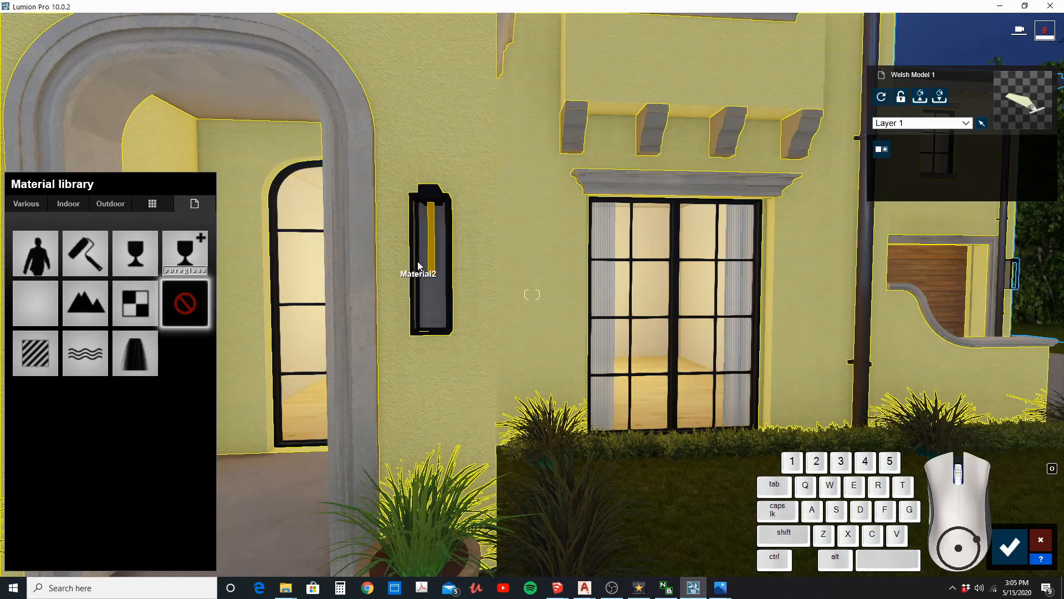
left_click(424, 260)
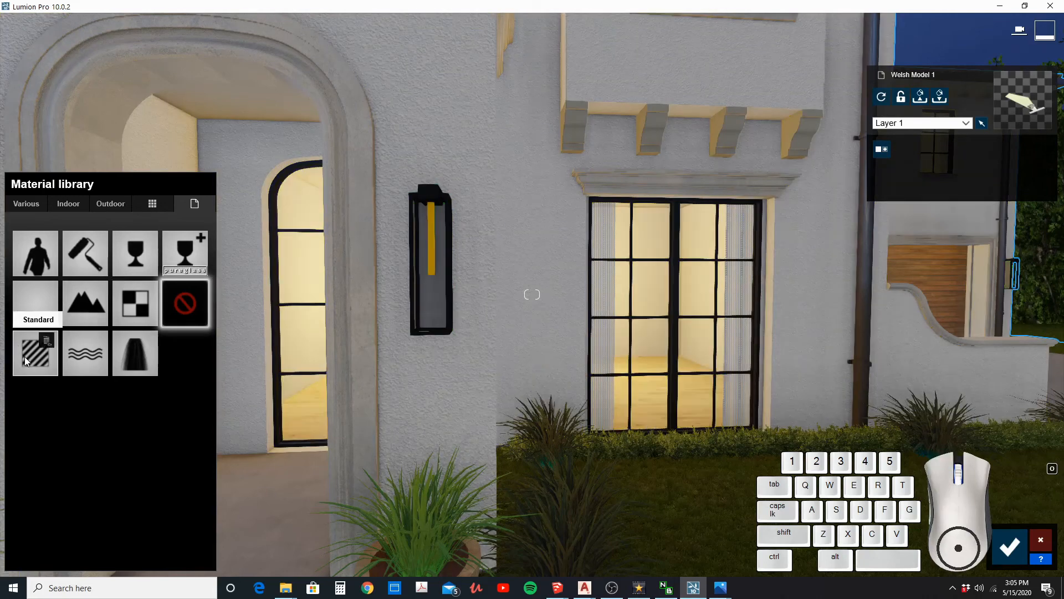
left_click(442, 264)
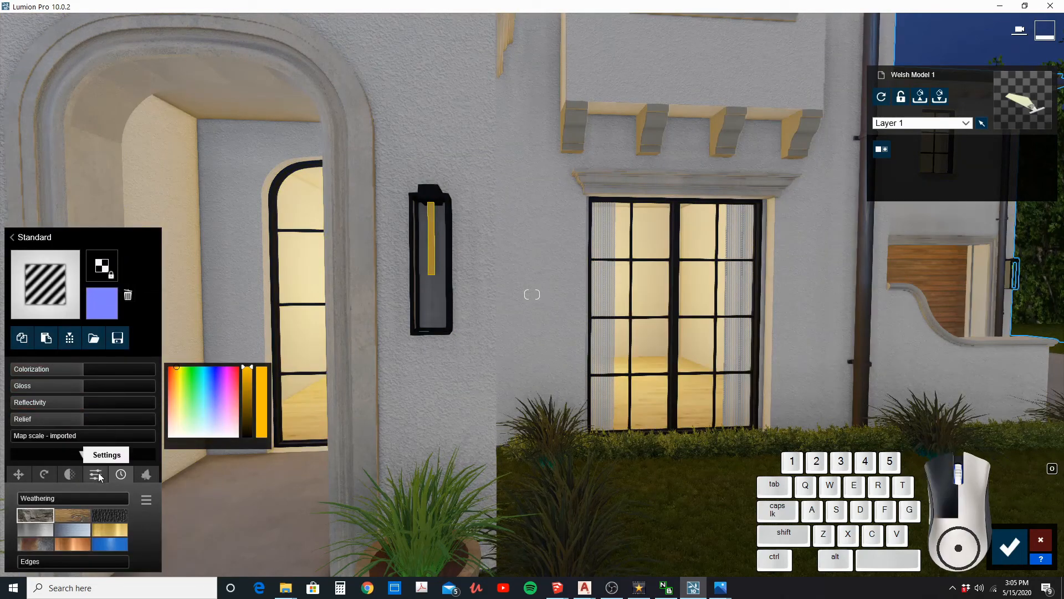
Raise the emissive level of the entry lanterns' light tube and change its color to a paler warm yellow.
left_click_drag(71, 496, 73, 497)
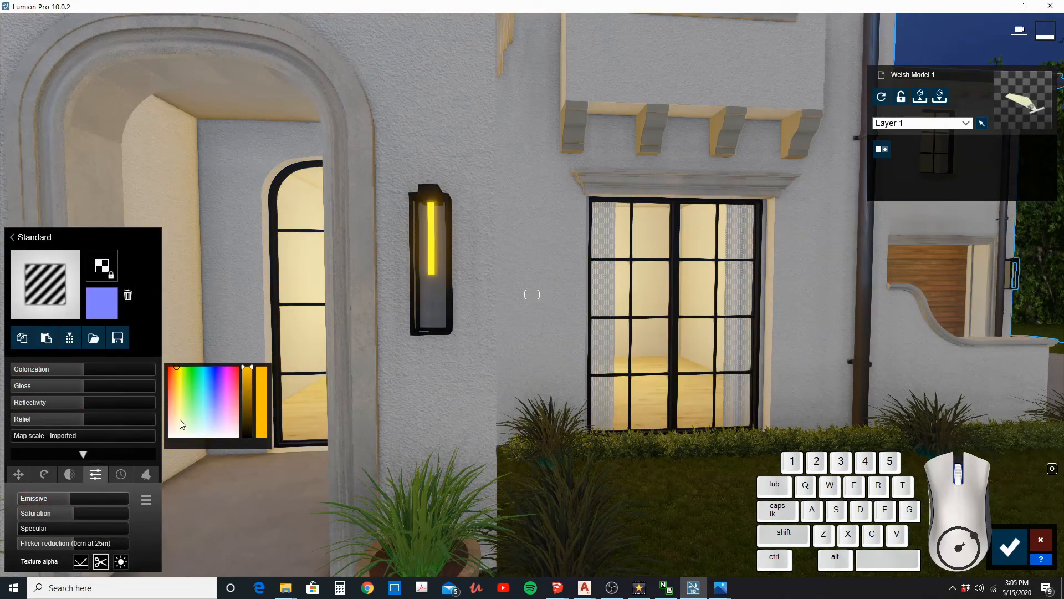
left_click_drag(183, 400, 178, 381)
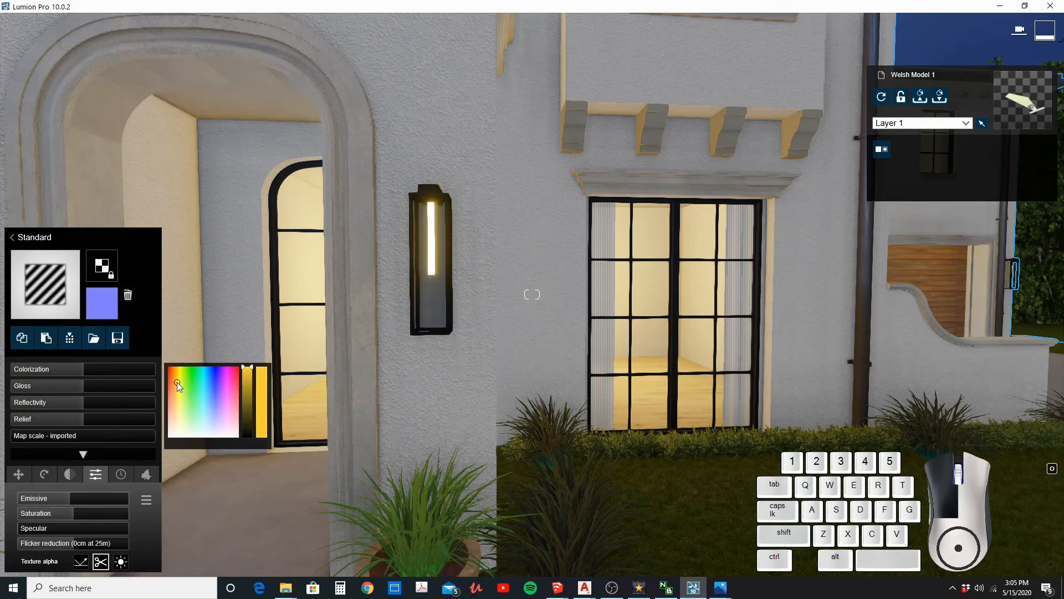
key("s")
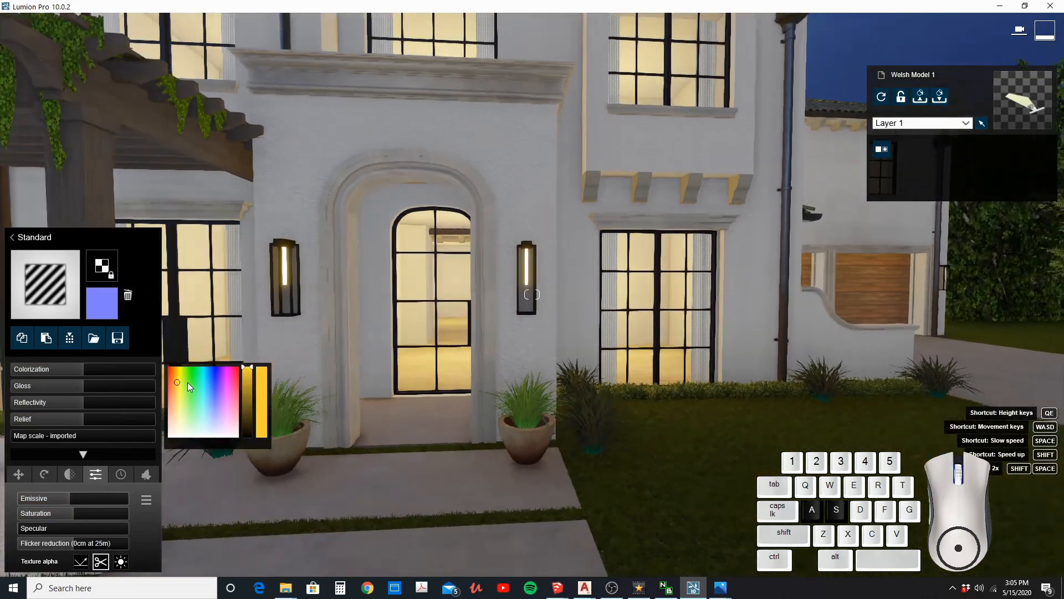
key("d")
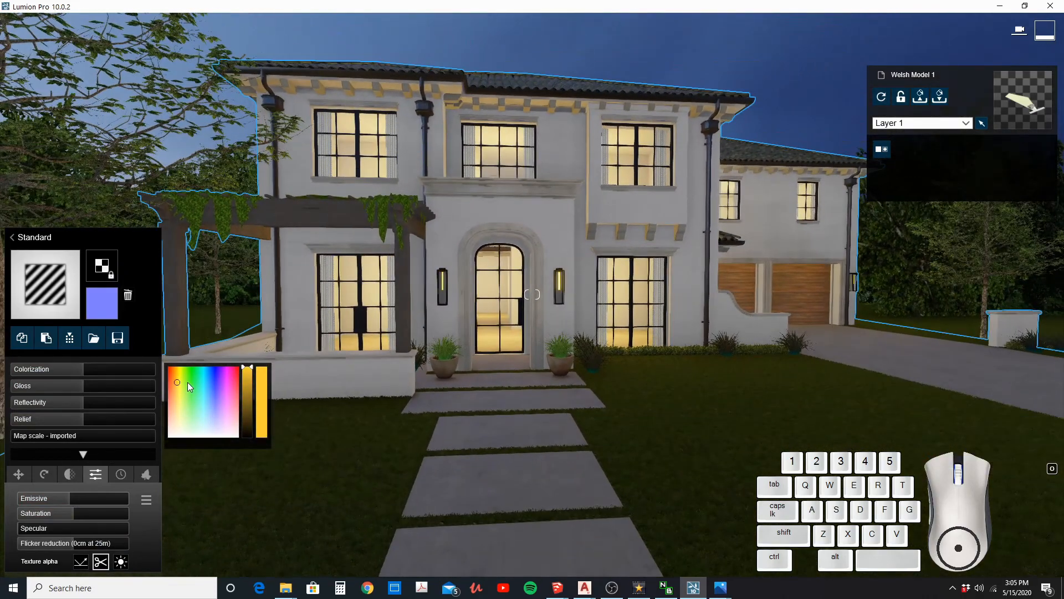
Inspect the pergola and walled patio from the front and outer side, and save the material changes.
key("a")
key("w")
key("w")
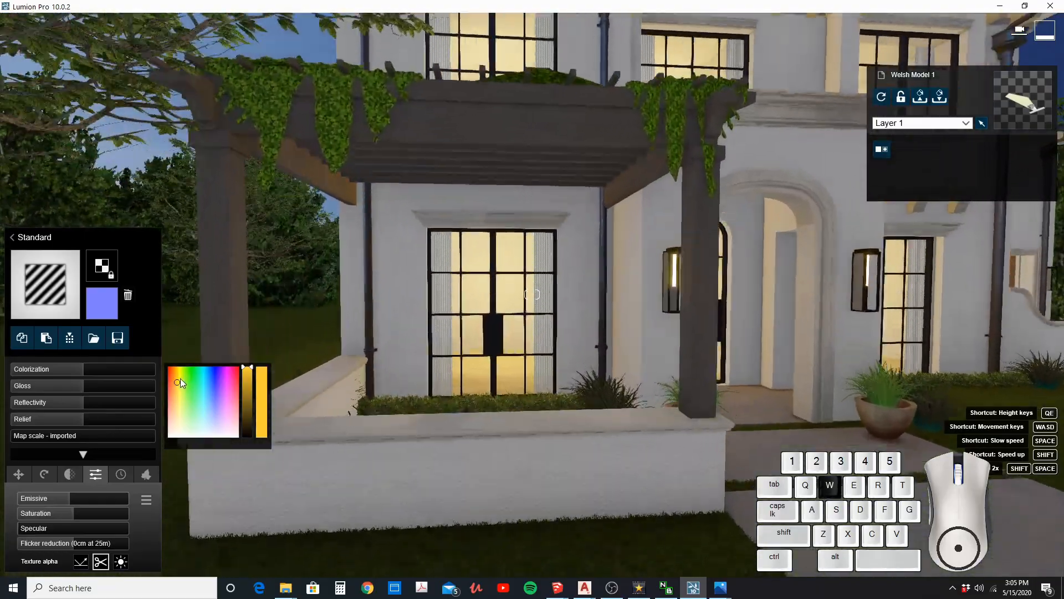
right_click_drag(181, 378, 318, 434)
key("q")
key("a")
right_click_drag(195, 392, 242, 409)
key("a")
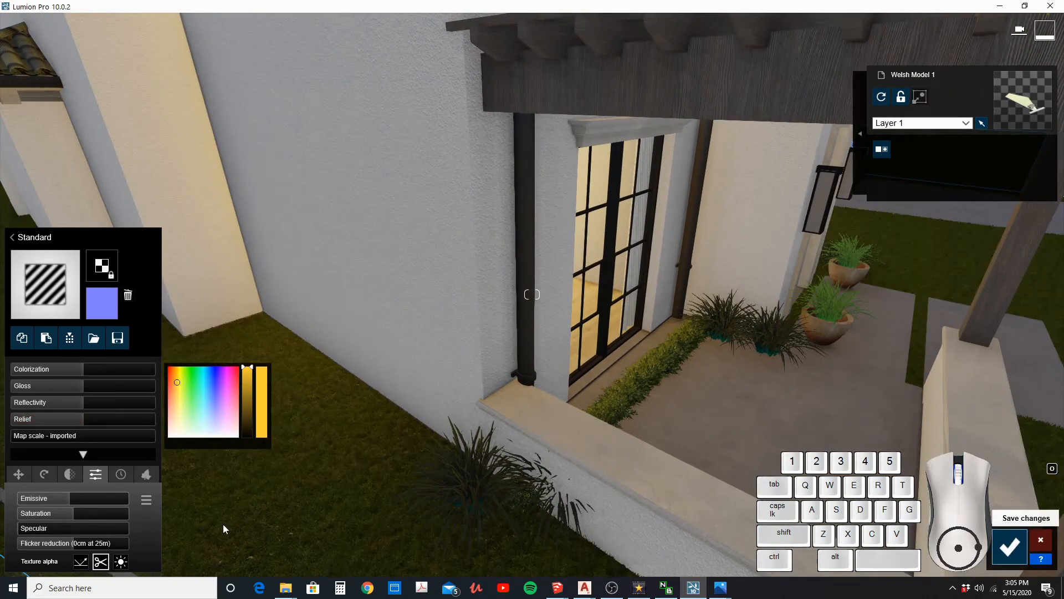
left_click(1010, 546)
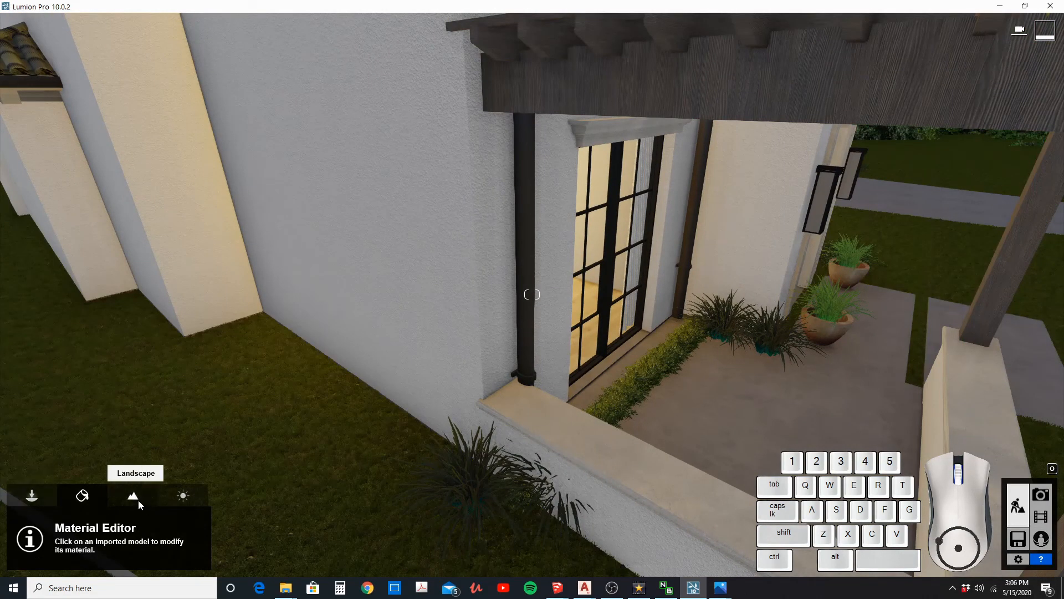
Reposition the Black Mondo Grass Round plants at the patio wall along the side wall's base and beside the patio's outer corner.
left_click(133, 497)
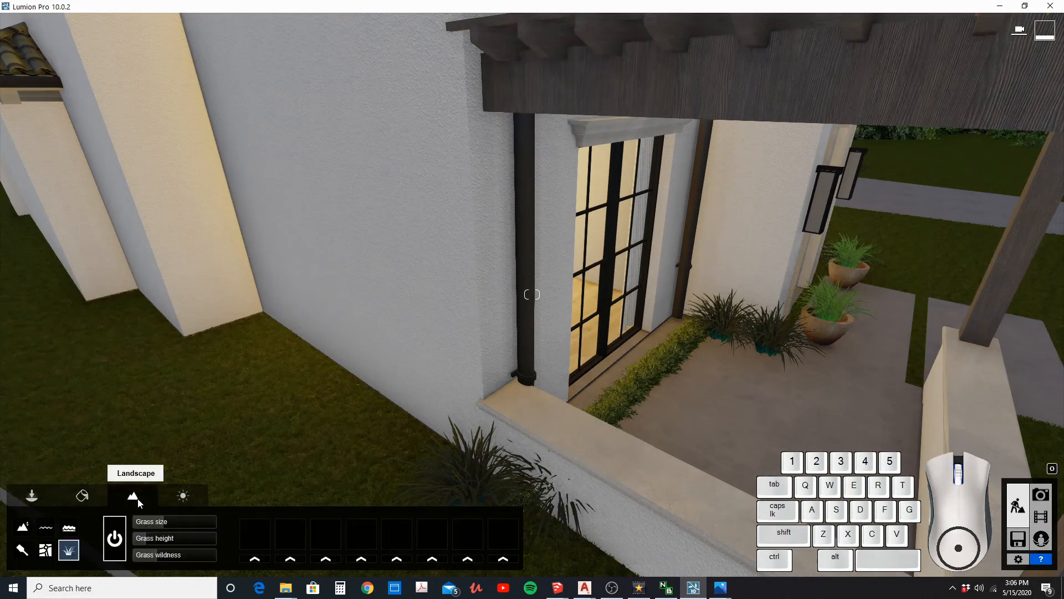
left_click(31, 497)
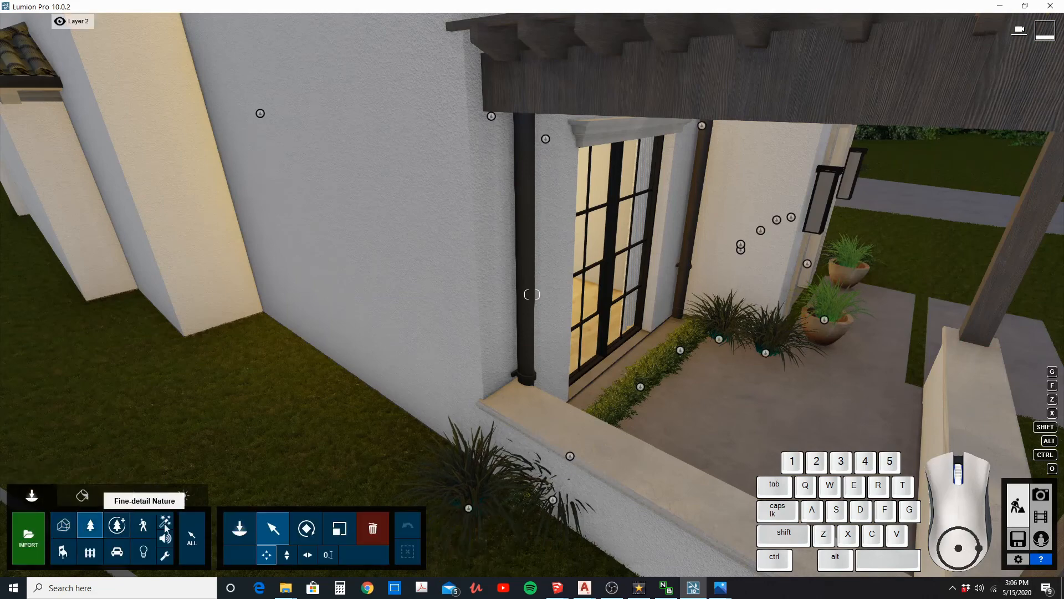
right_click_drag(317, 486, 323, 483)
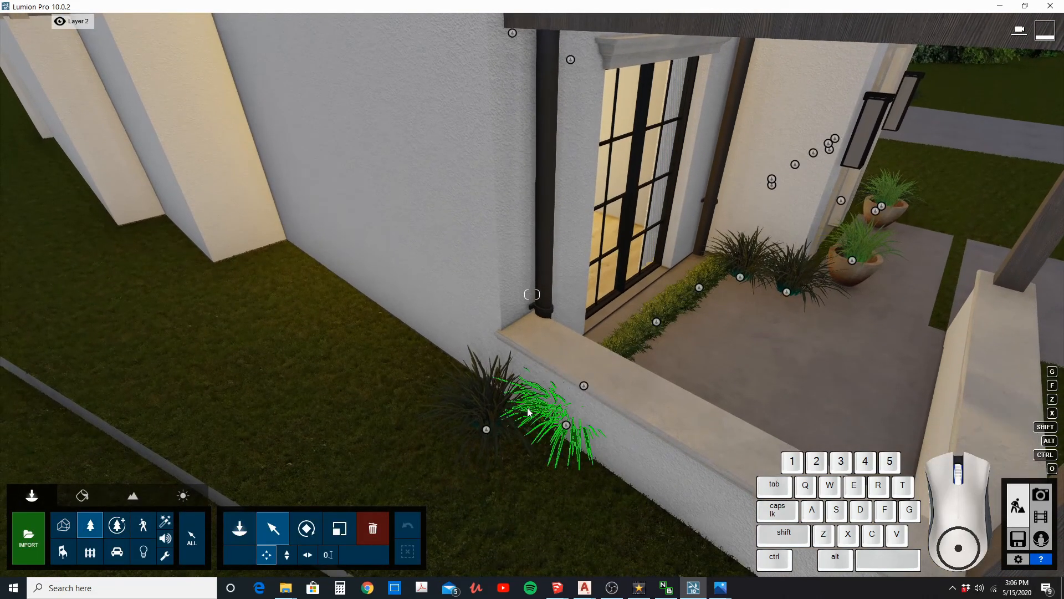
left_click_drag(486, 430, 292, 296)
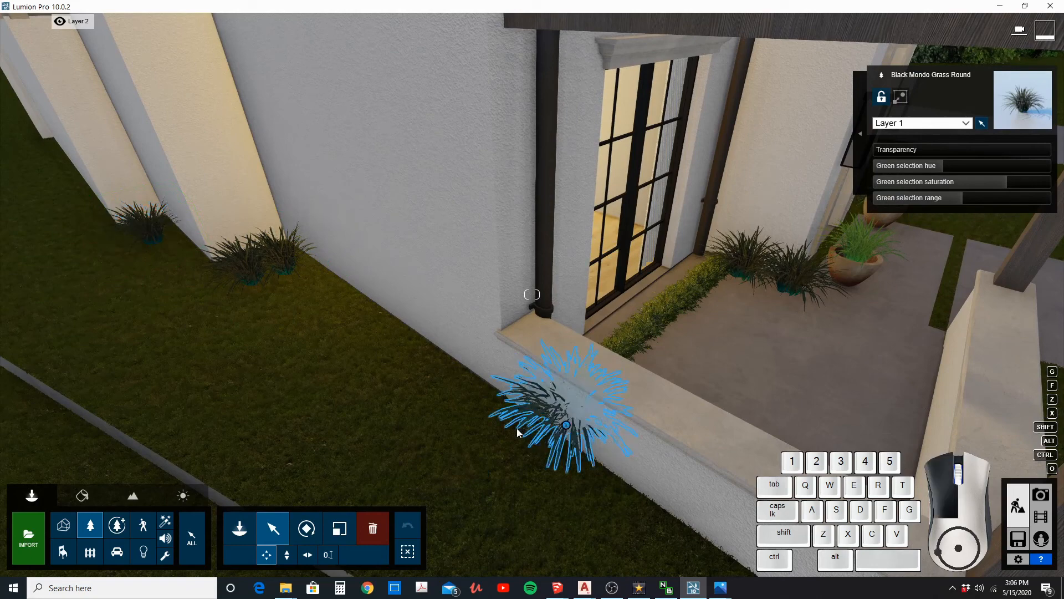
left_click_drag(465, 421, 454, 440)
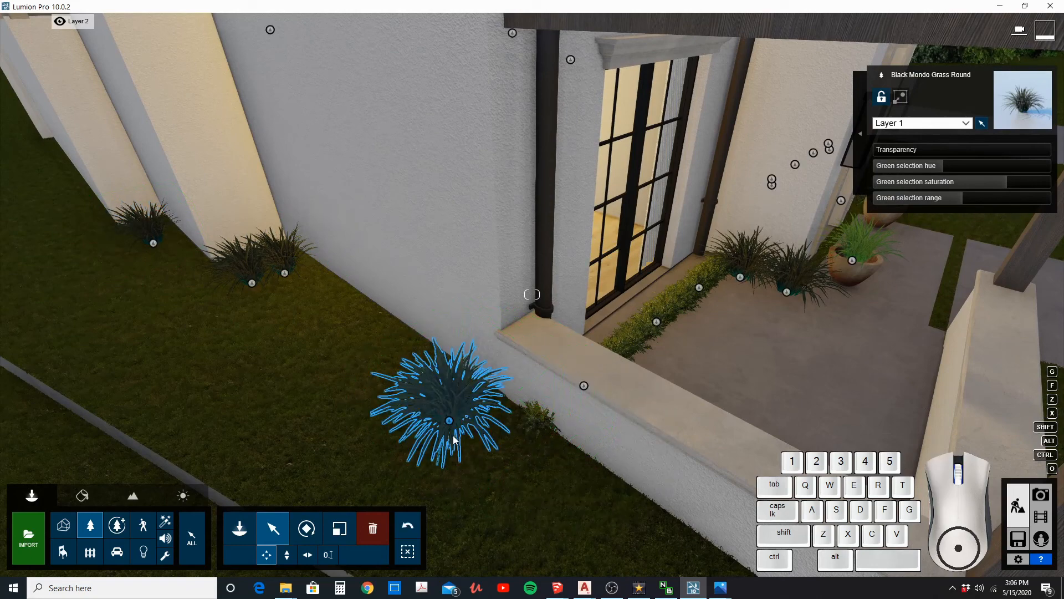
Delete the hedge pieces and mondo grasses growing inside the walled patio and through its side wall.
left_click(383, 539)
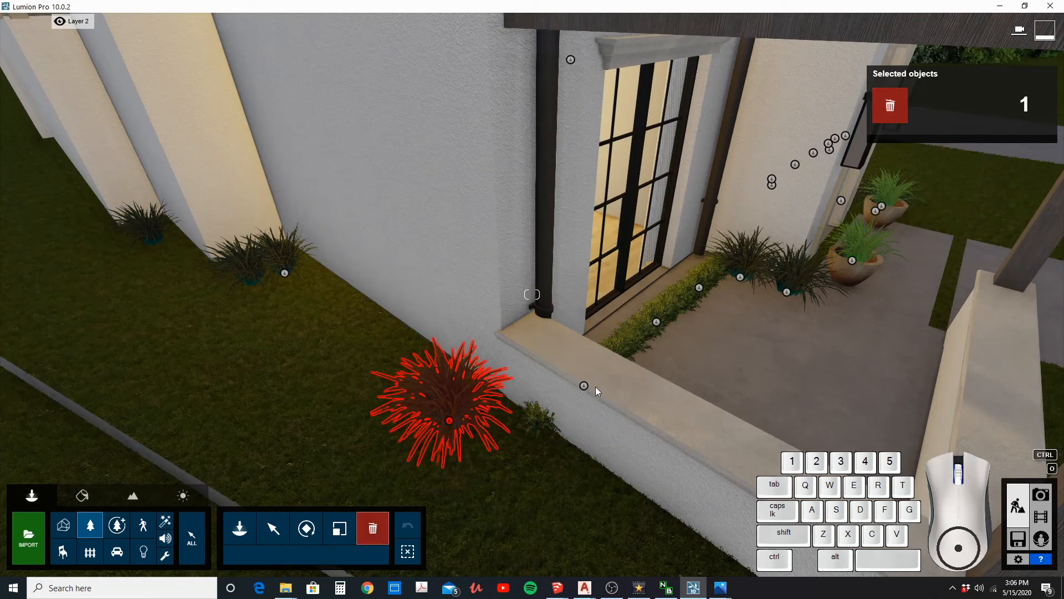
left_click(698, 287)
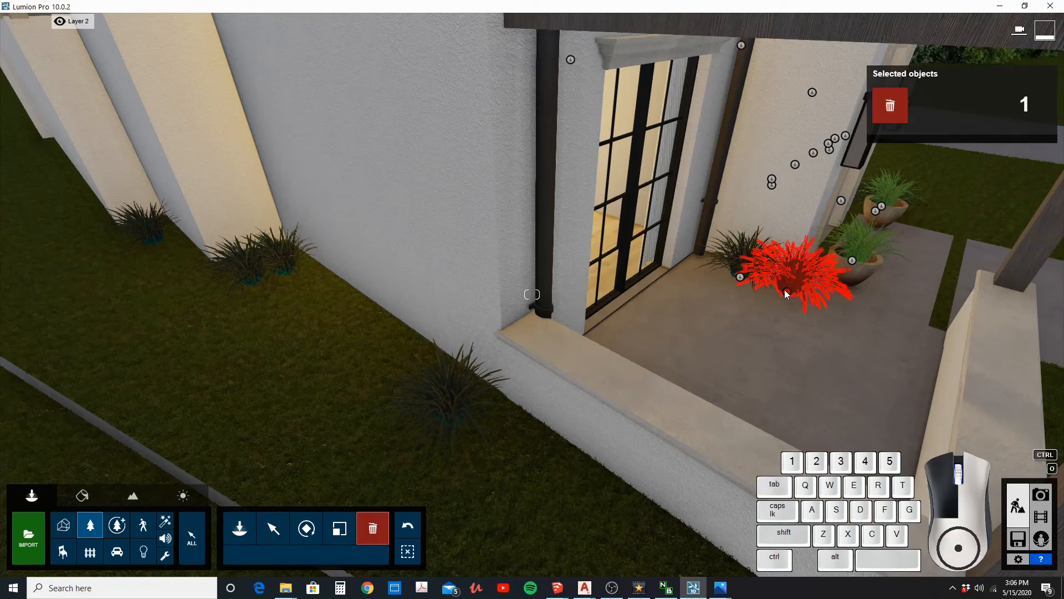
left_click(744, 278)
Copy the low hedge from under the bay window and line the full front base of the patio wall with it.
key("d")
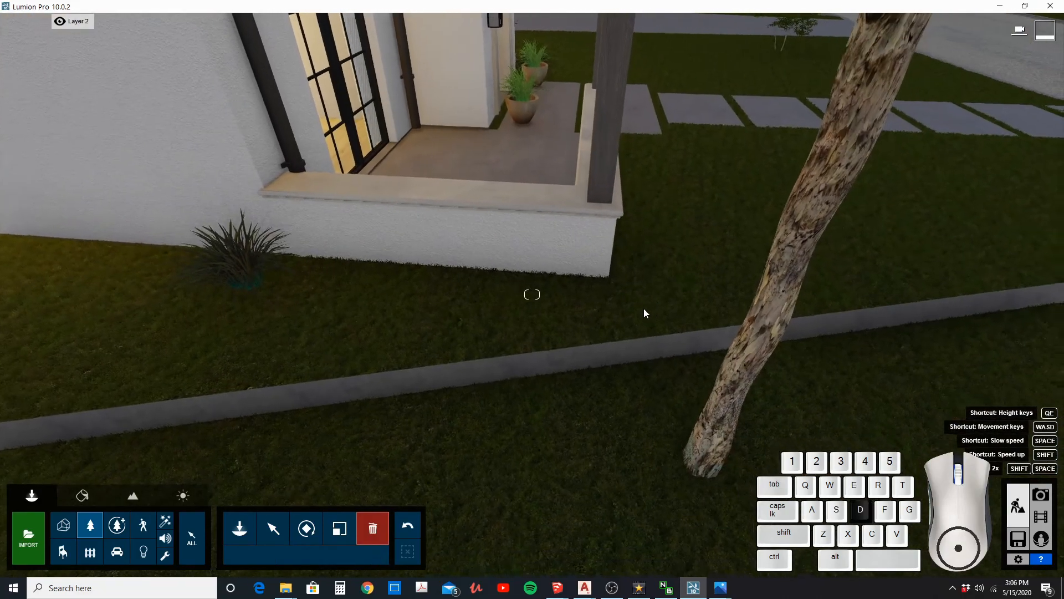
right_click_drag(644, 308, 377, 467)
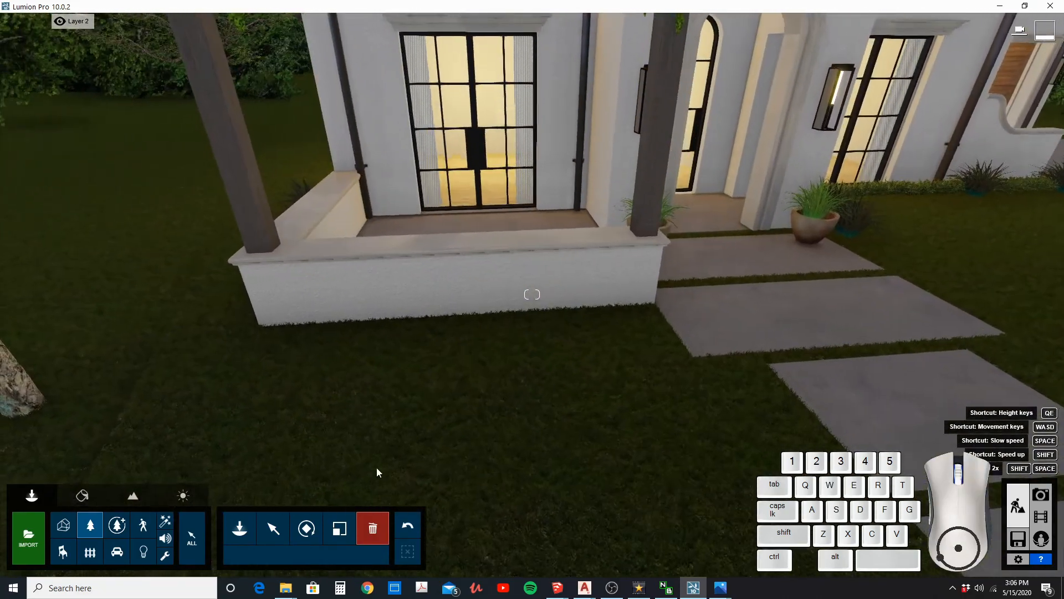
left_click(273, 527)
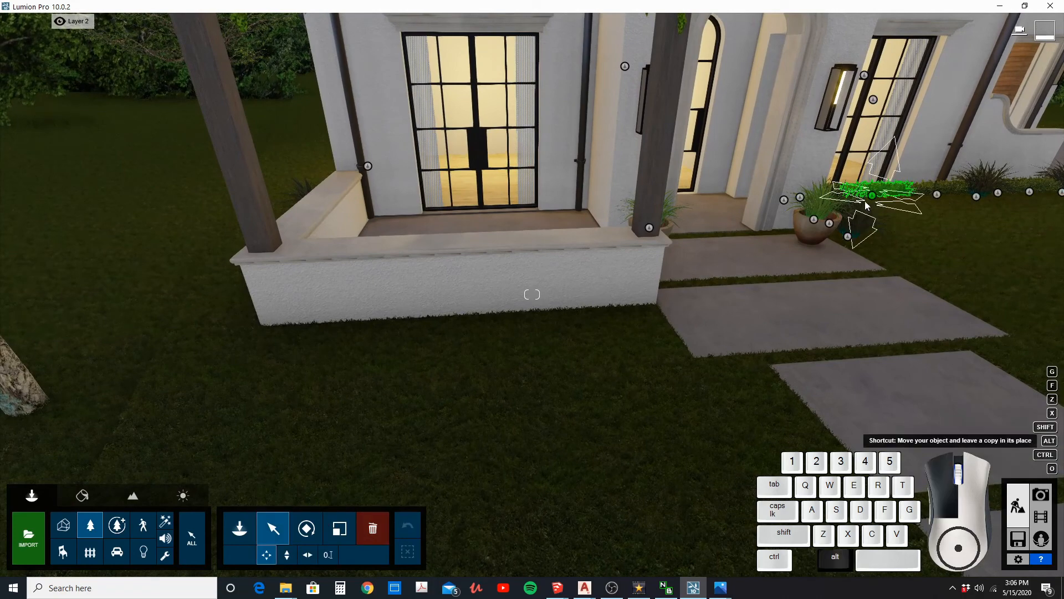
left_click_drag(869, 205, 593, 326)
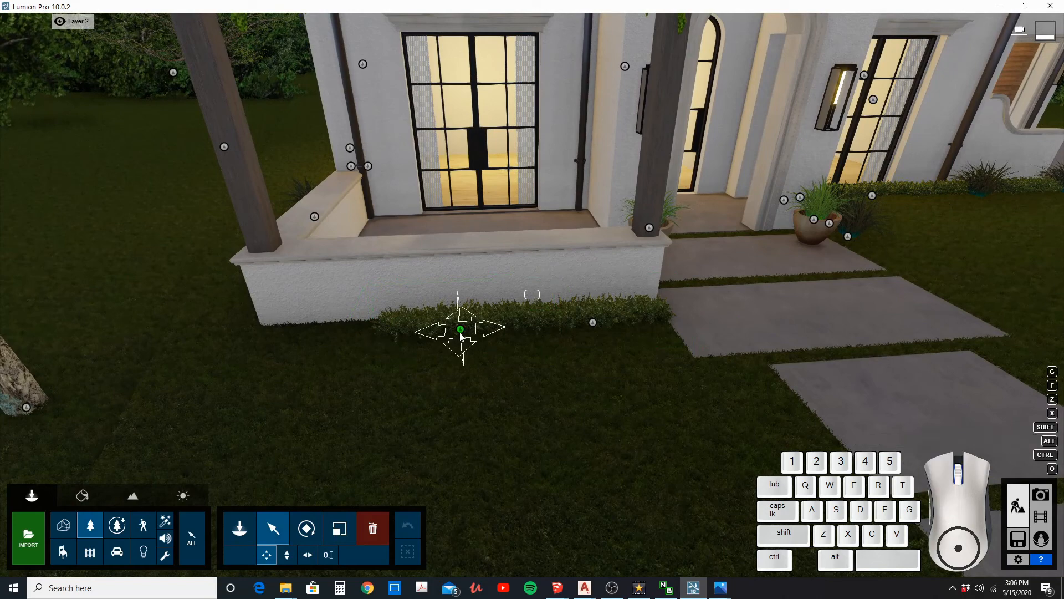
left_click_drag(460, 329, 310, 327, "alt")
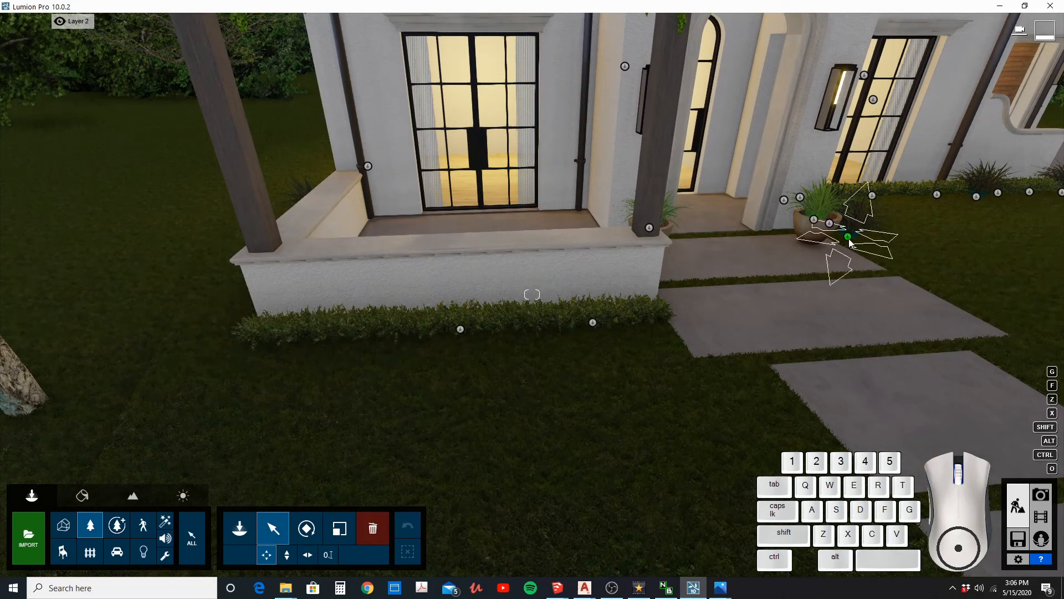
Copy a Black Mondo Grass Round plant to the hedge's walkway end and another across the walkway beside the entry planter.
left_click_drag(850, 243, 649, 349, "alt")
key("d")
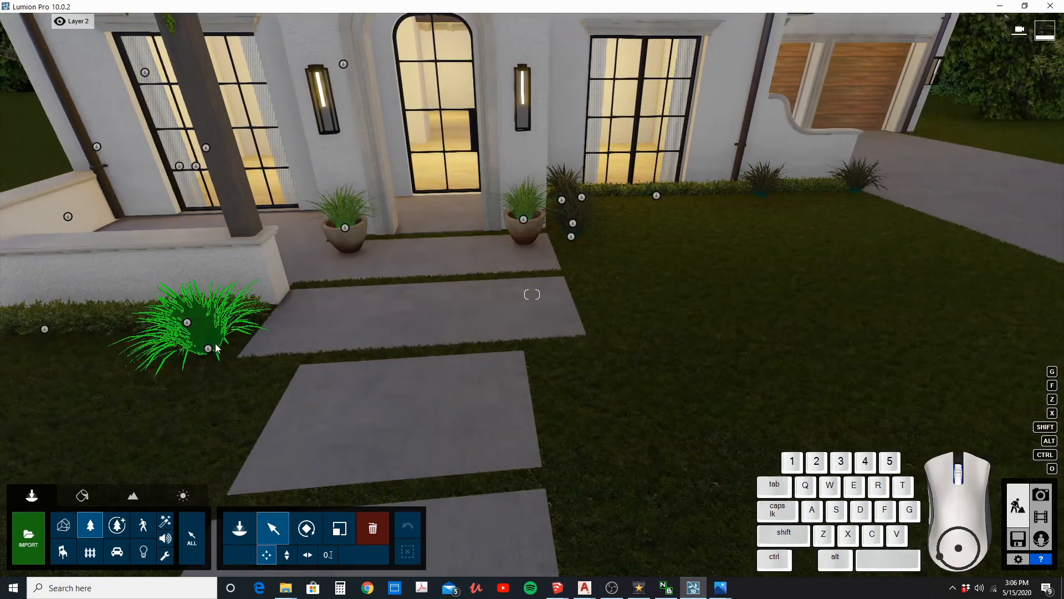
left_click_drag(209, 349, 592, 268, "alt")
Examine the new planting across the facade and around the pergola patio.
key("e")
key("a")
right_click_drag(611, 291, 574, 275)
key("s")
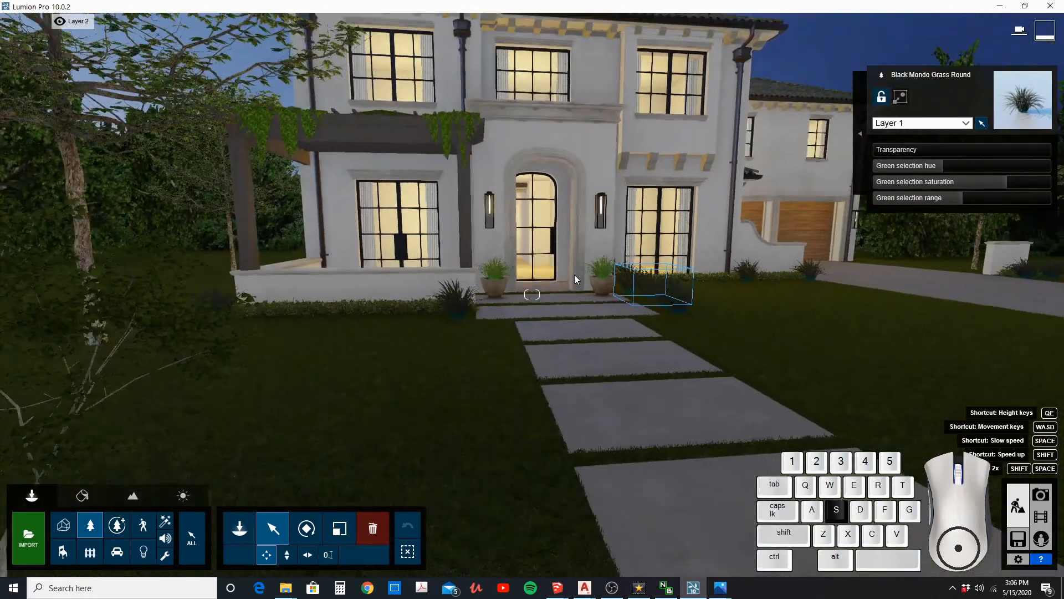
key("d")
key("r")
key("w")
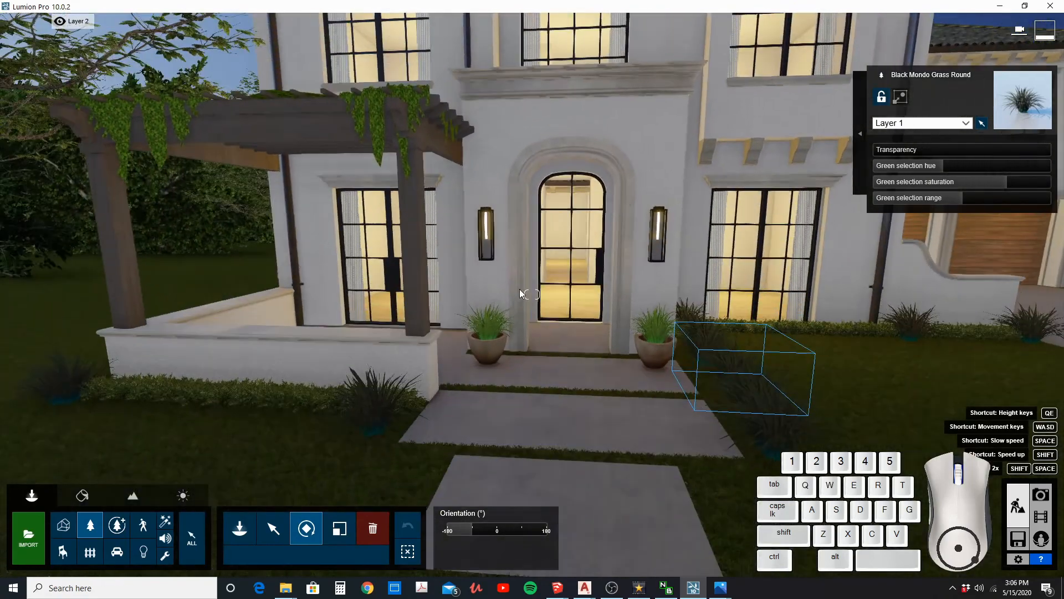
key("a")
key("w")
key("q")
right_click_drag(351, 317, 325, 338)
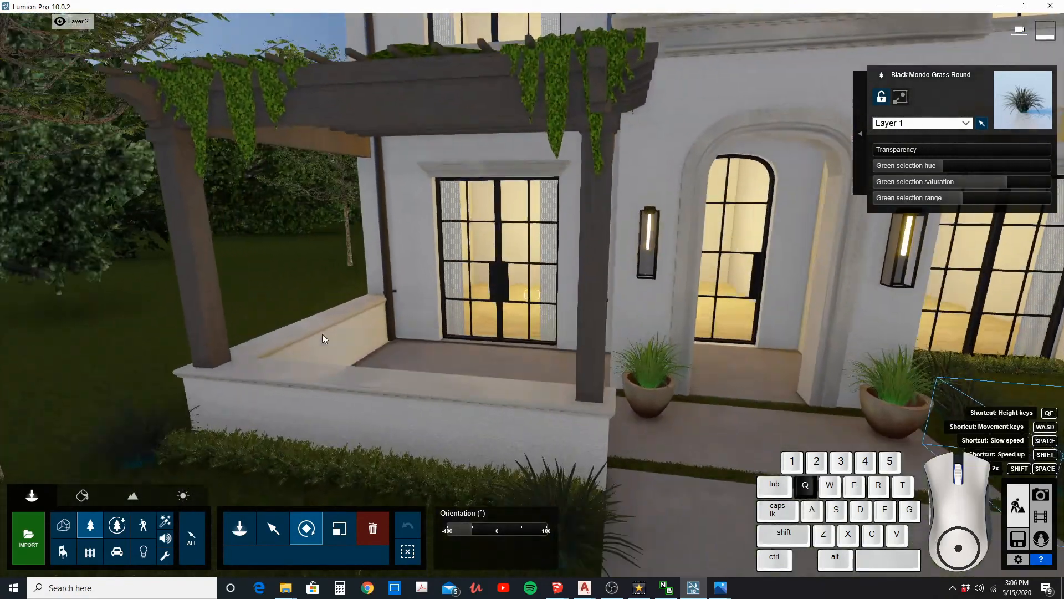
Assign the Standard material to the pergola's wood posts and beams.
left_click(82, 494)
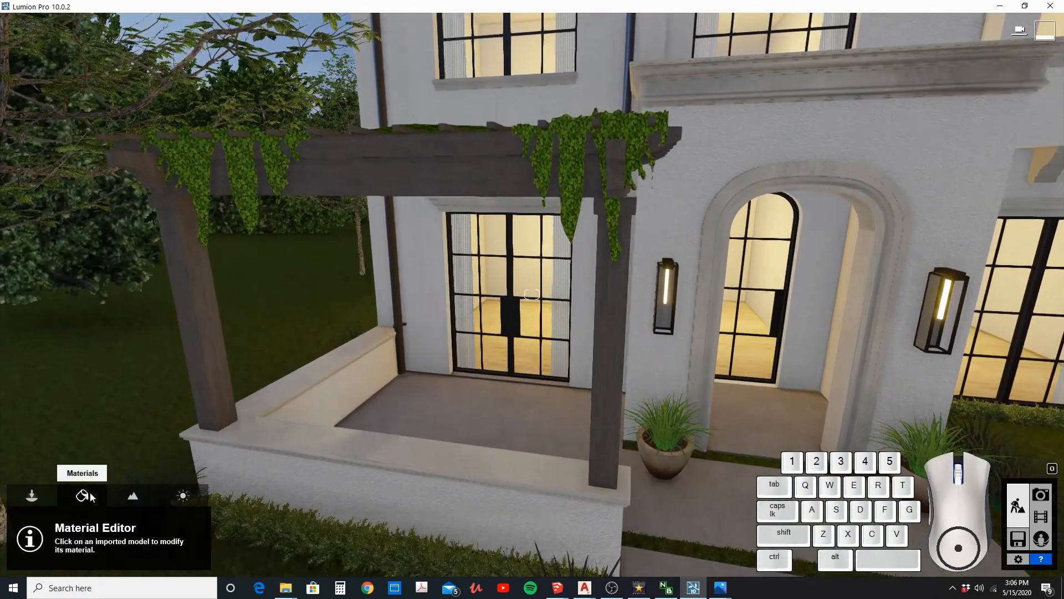
left_click(200, 303)
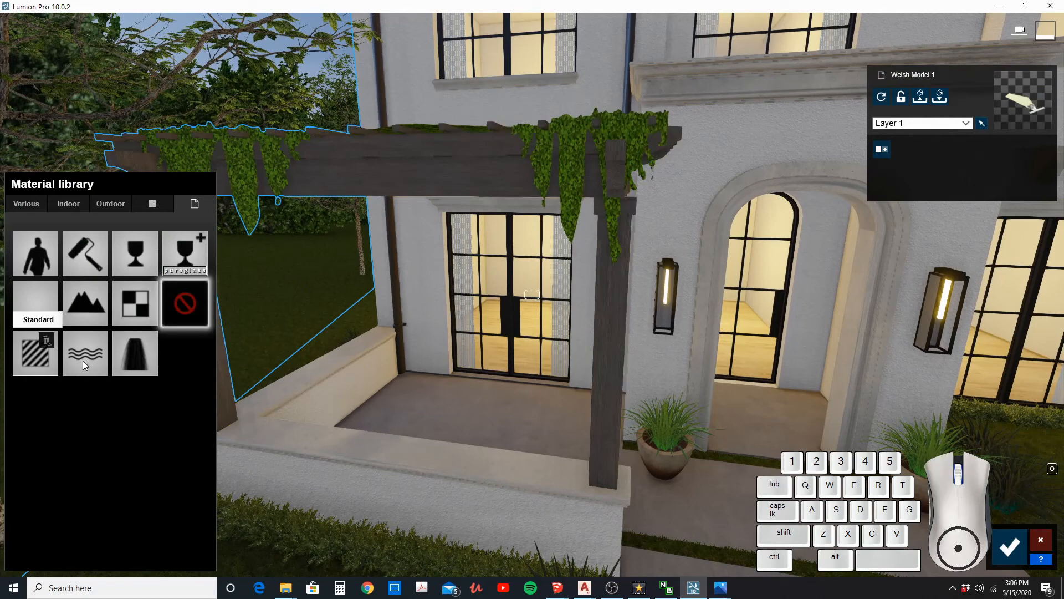
left_click(67, 352)
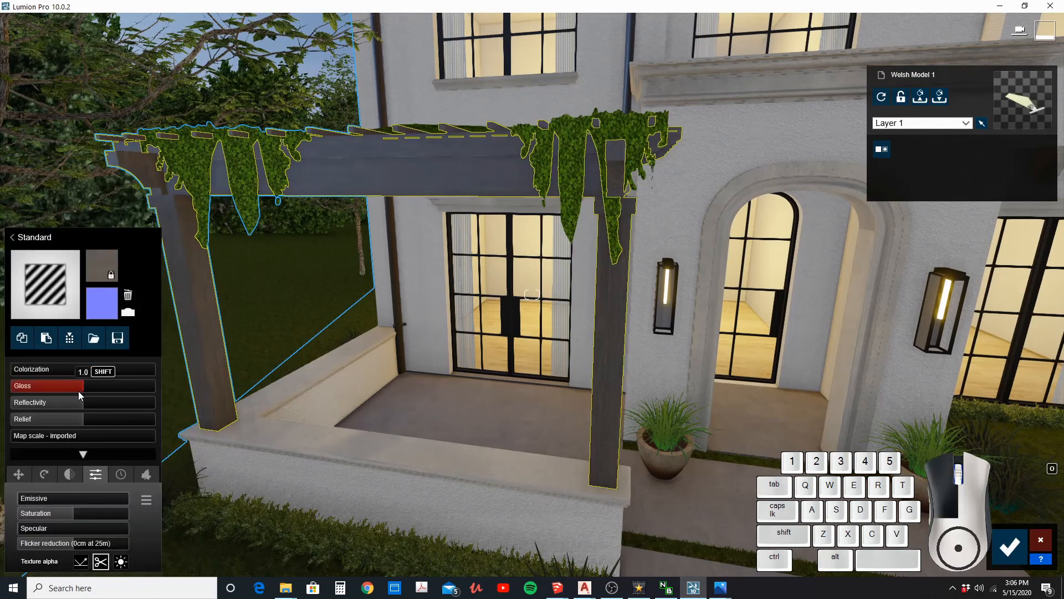
Lower the pergola wood's gloss and reflectivity and flip its normal map direction.
left_click_drag(78, 390, 62, 392)
left_click(62, 402)
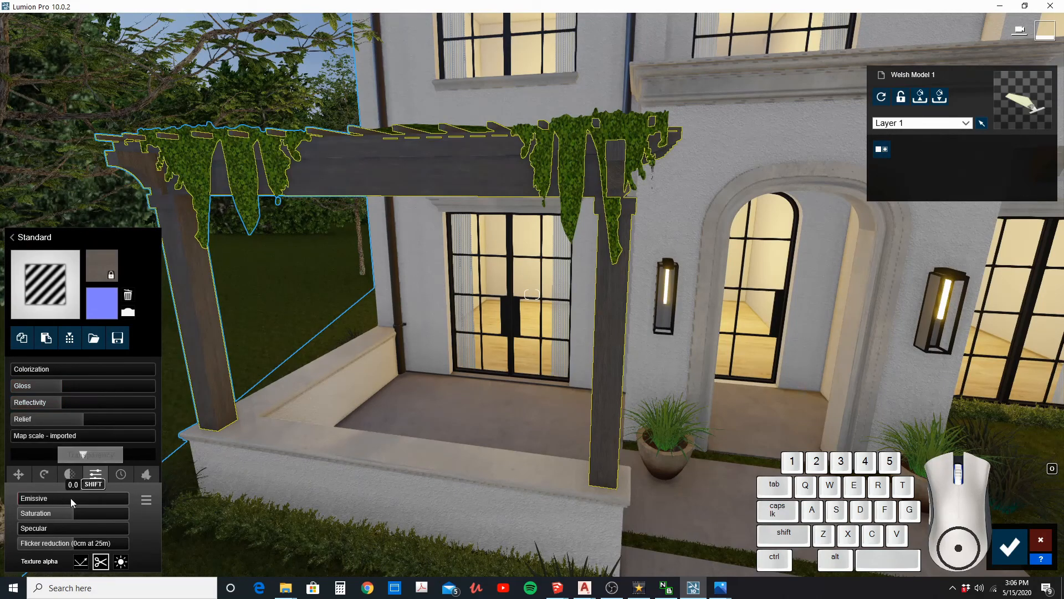
left_click(128, 313)
Apply Wood weathering of about 0.4 to the pergola material.
key("w")
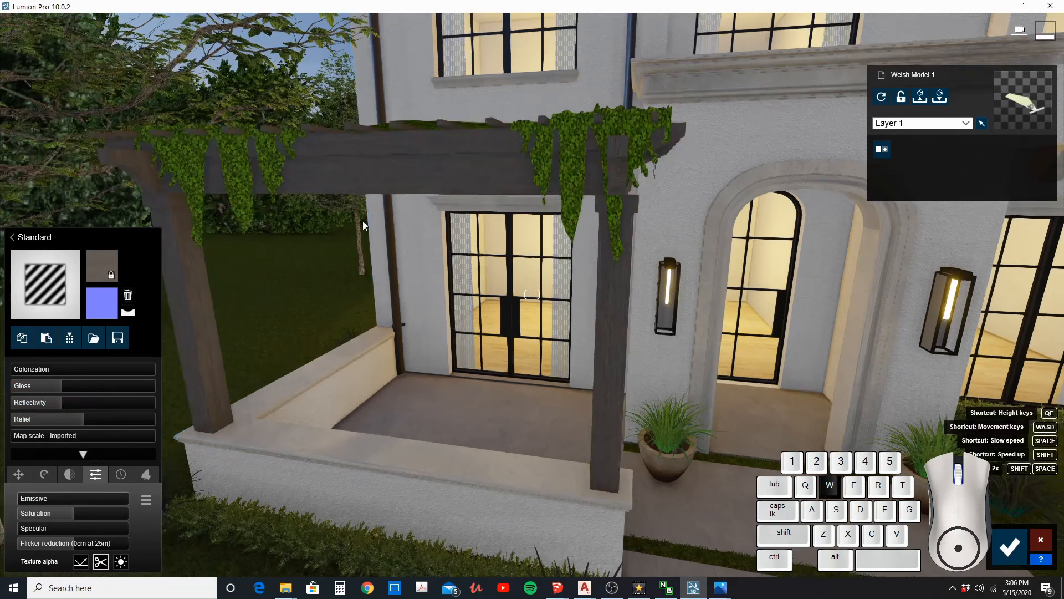
right_click_drag(363, 220, 344, 215)
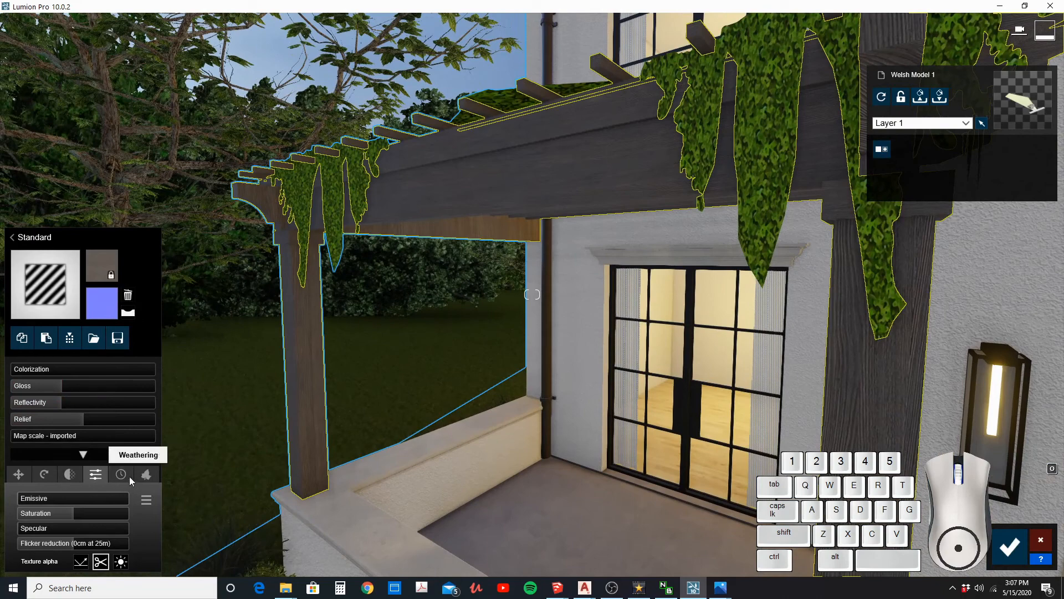
left_click(125, 475)
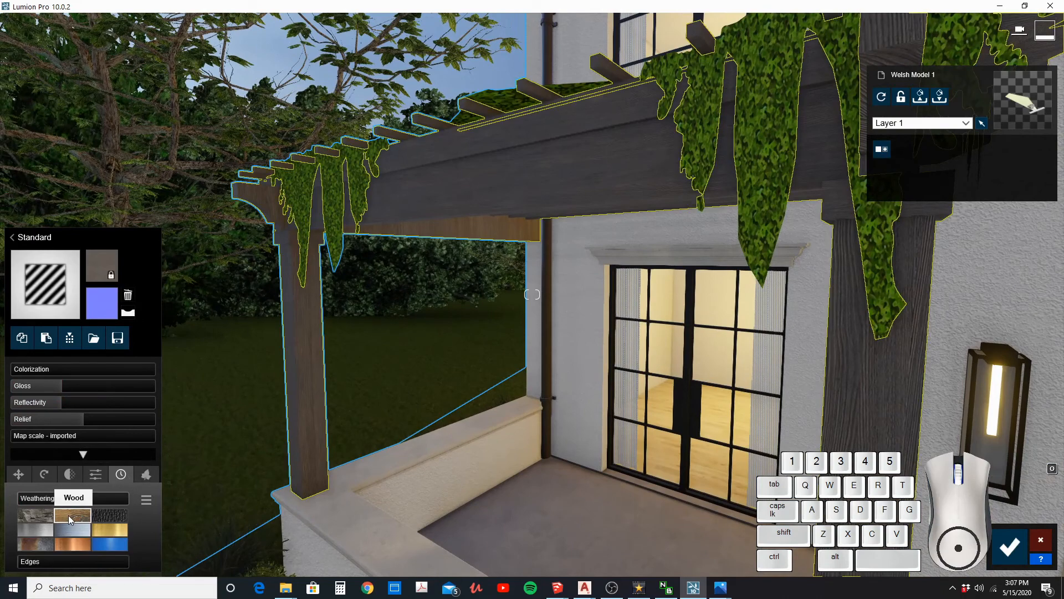
left_click_drag(31, 502, 71, 501)
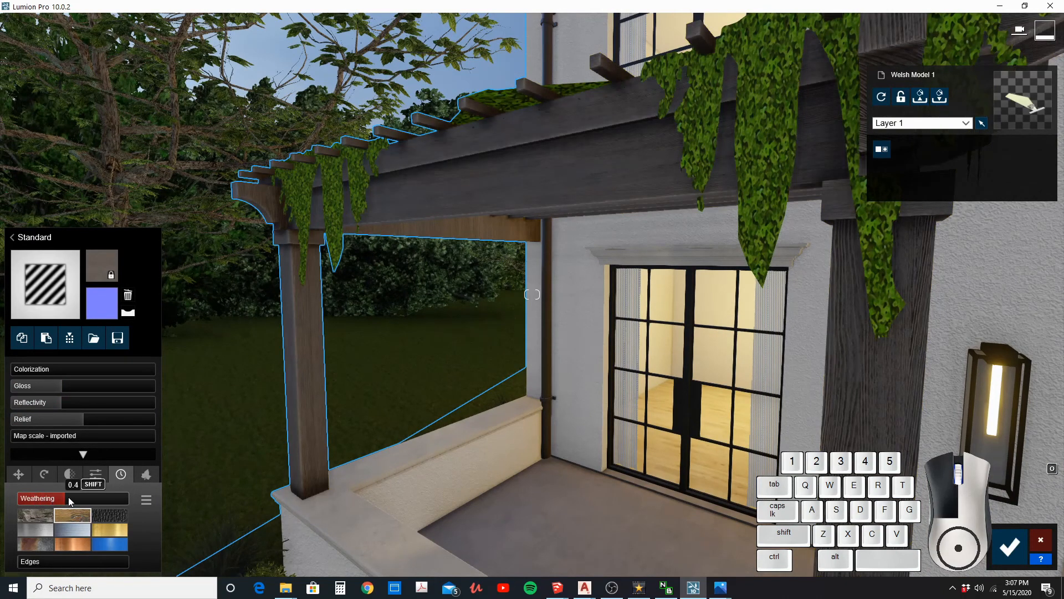
key("s")
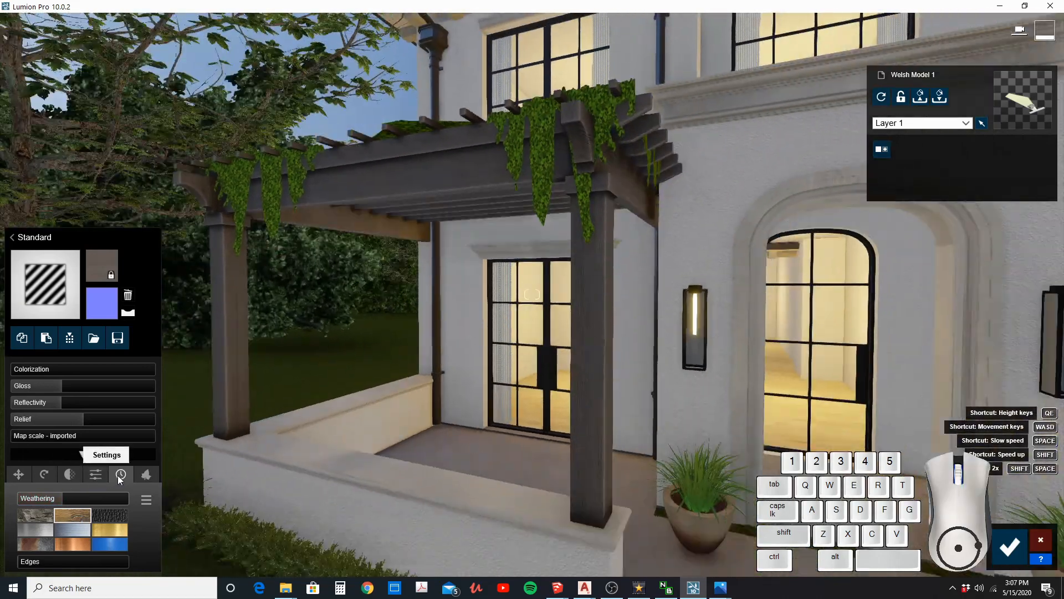
Inspect the material settings of the patio door frame under the pergola.
key("w")
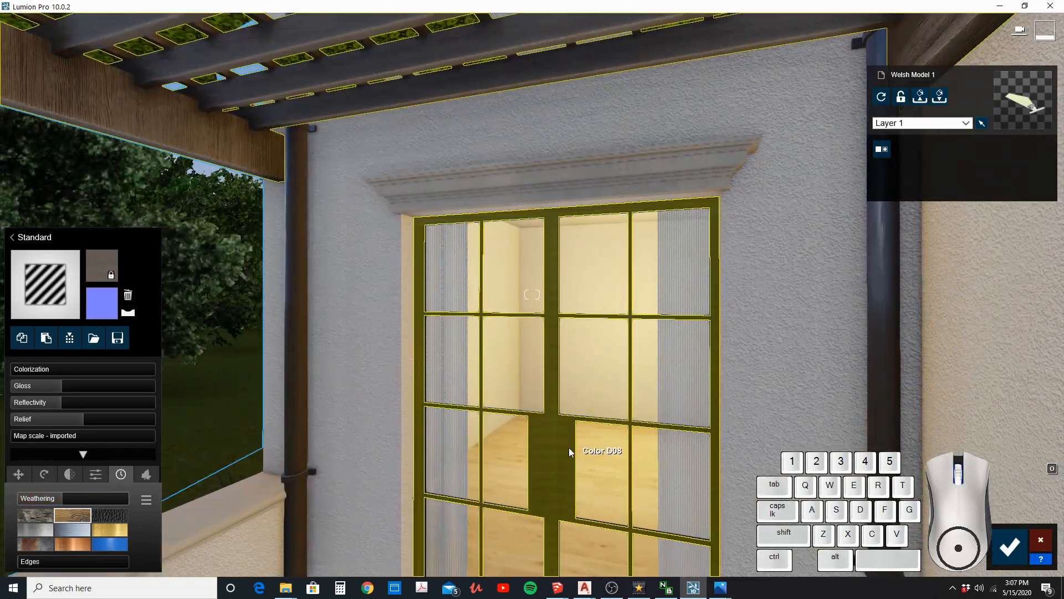
left_click(567, 448)
key("s")
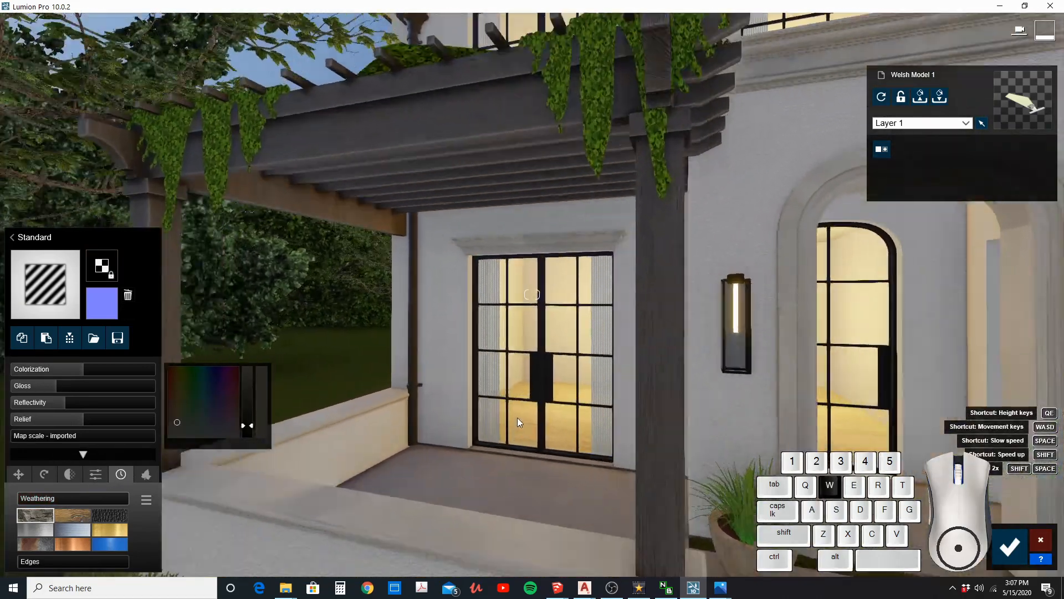
key("w")
key("s")
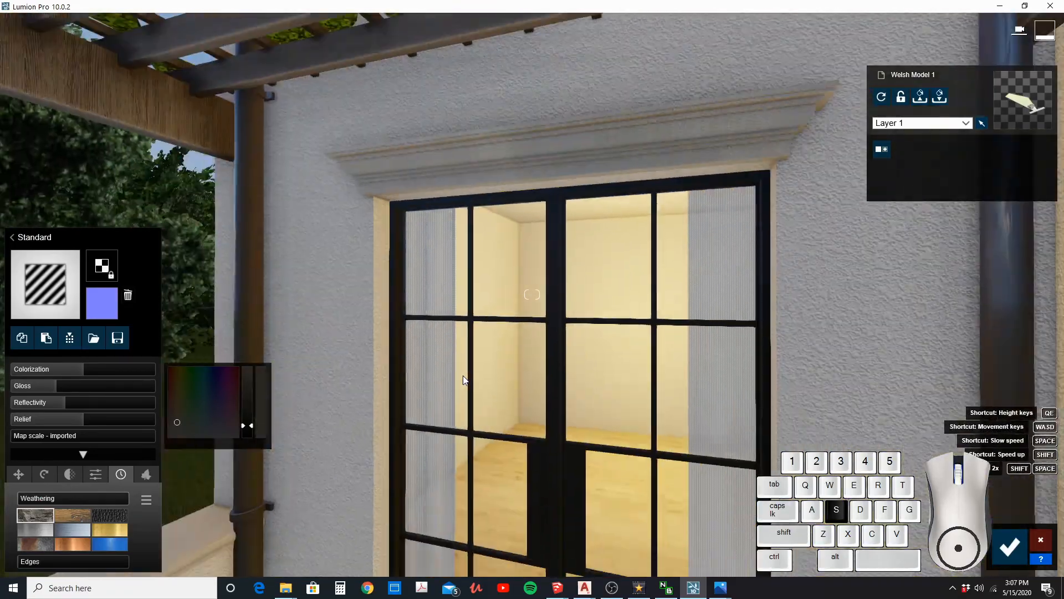
key("w")
key("w")
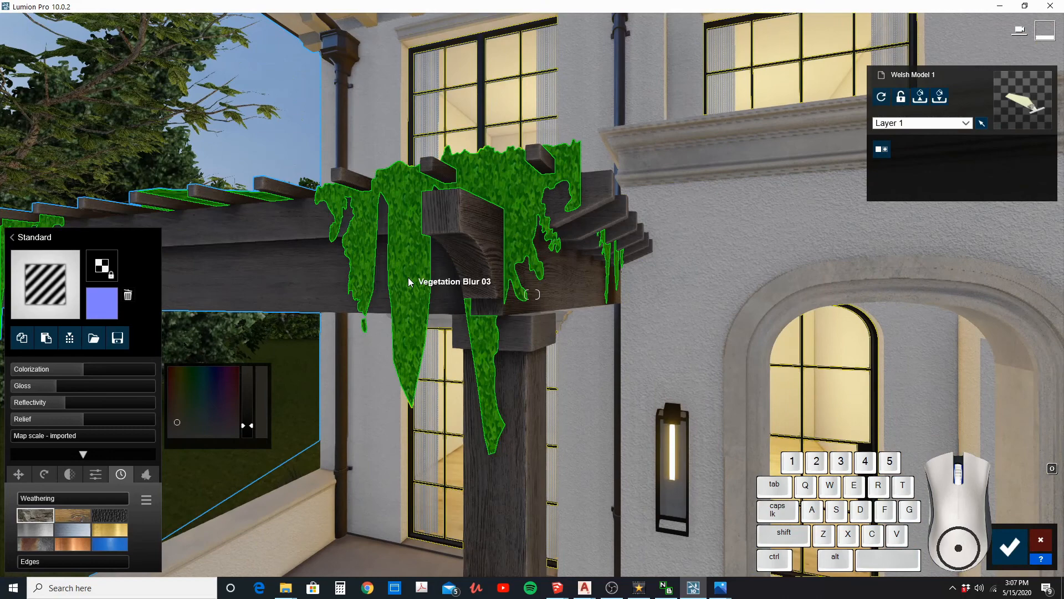
left_click(408, 282)
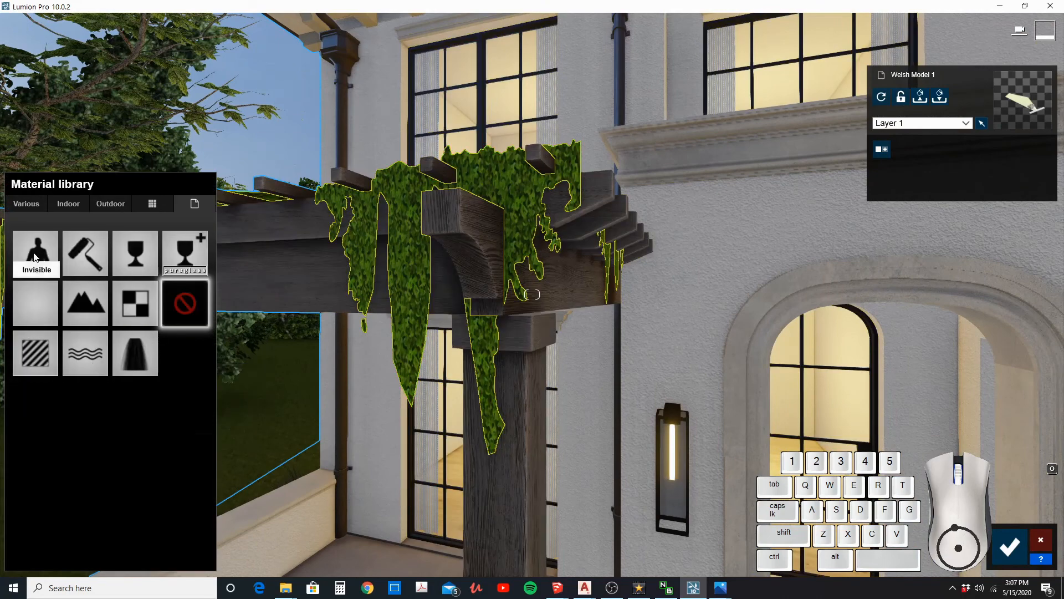
left_click(111, 204)
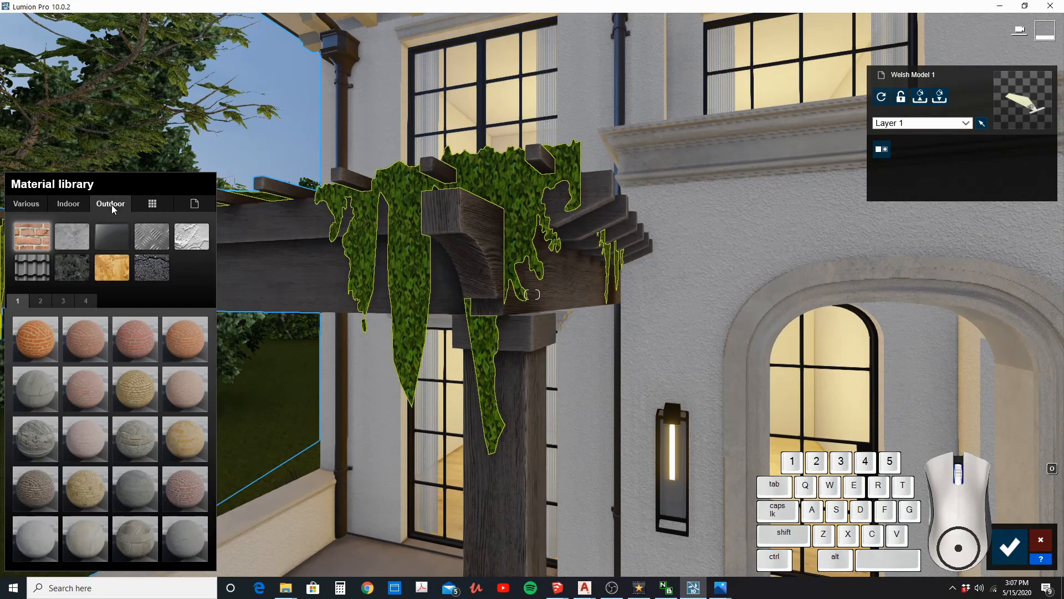
left_click(155, 209)
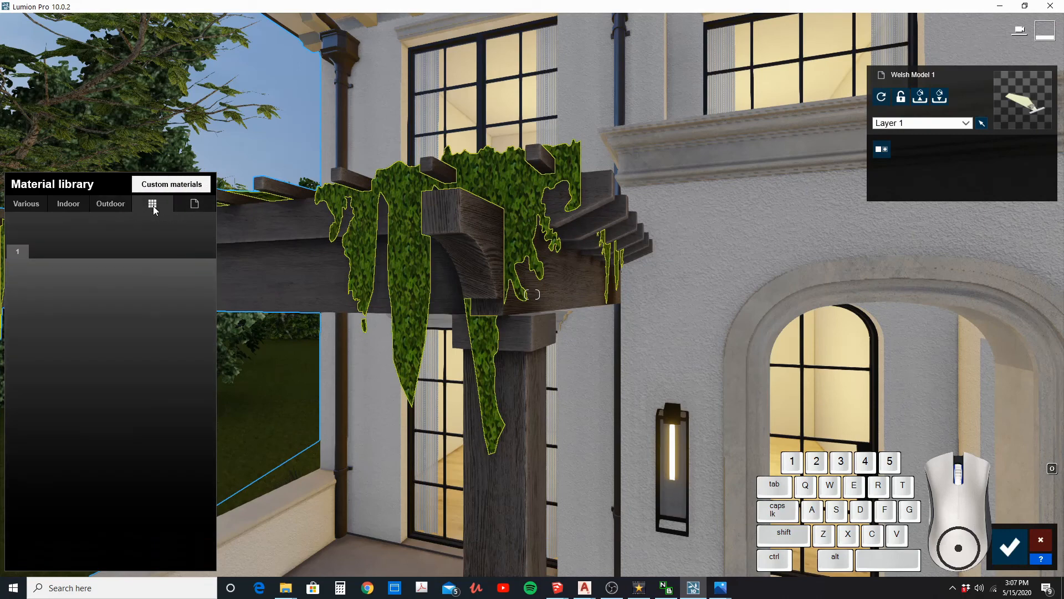
left_click(32, 207)
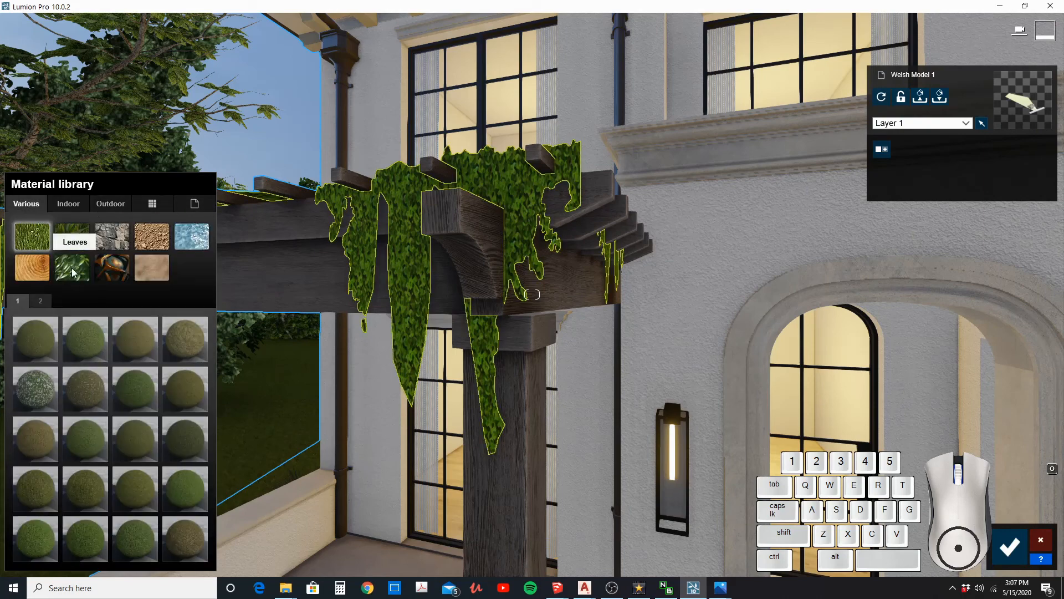
left_click(74, 272)
left_click(44, 349)
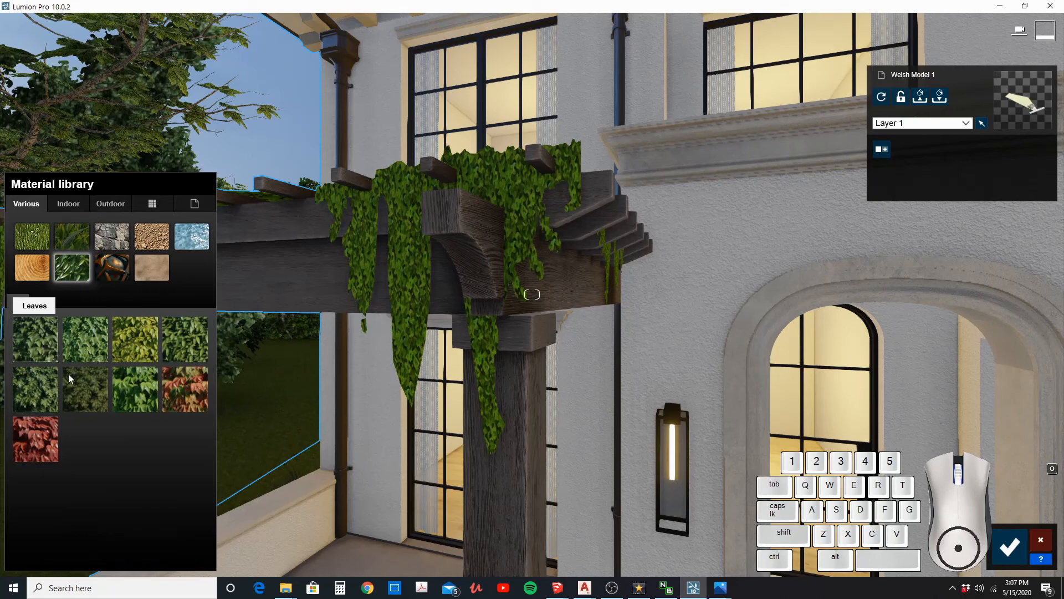
left_click(57, 367)
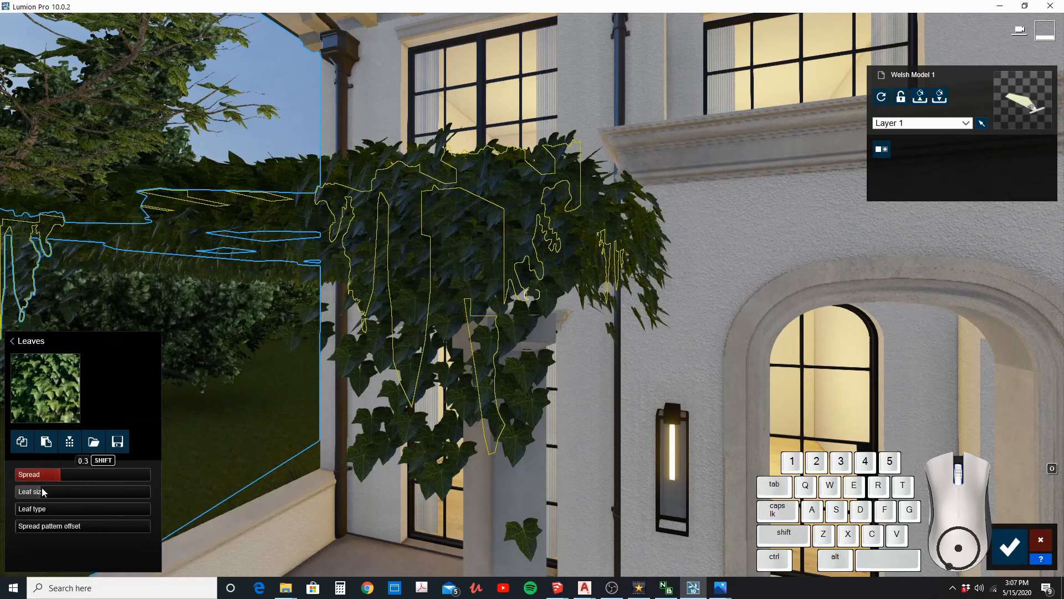
left_click_drag(43, 492, 16, 496)
right_click_drag(638, 249, 593, 212)
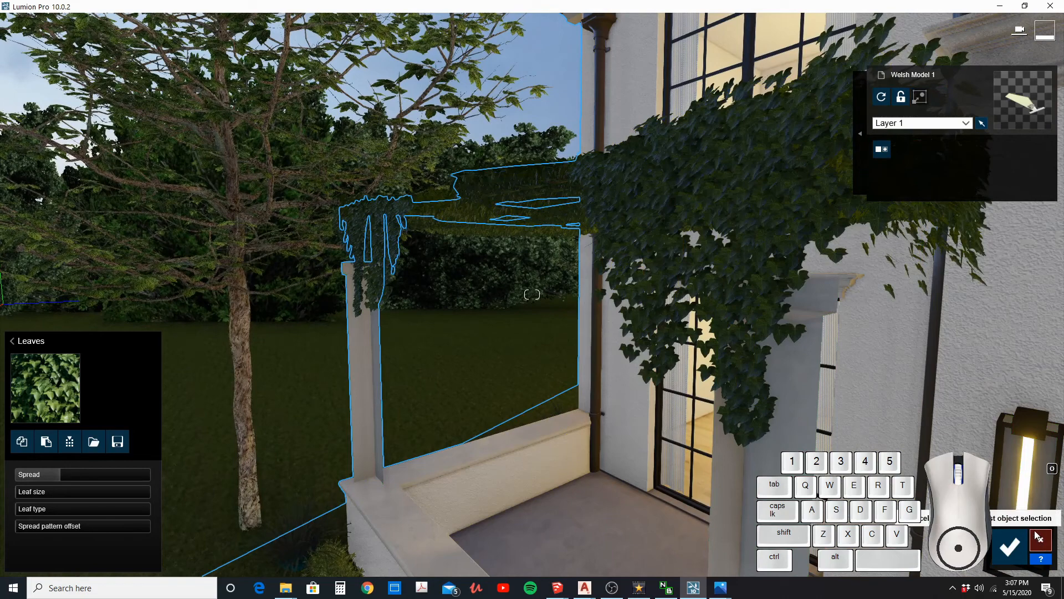
Assign the first green ivy material from the Leaves category to the vines hanging on the pergola.
left_click(668, 174)
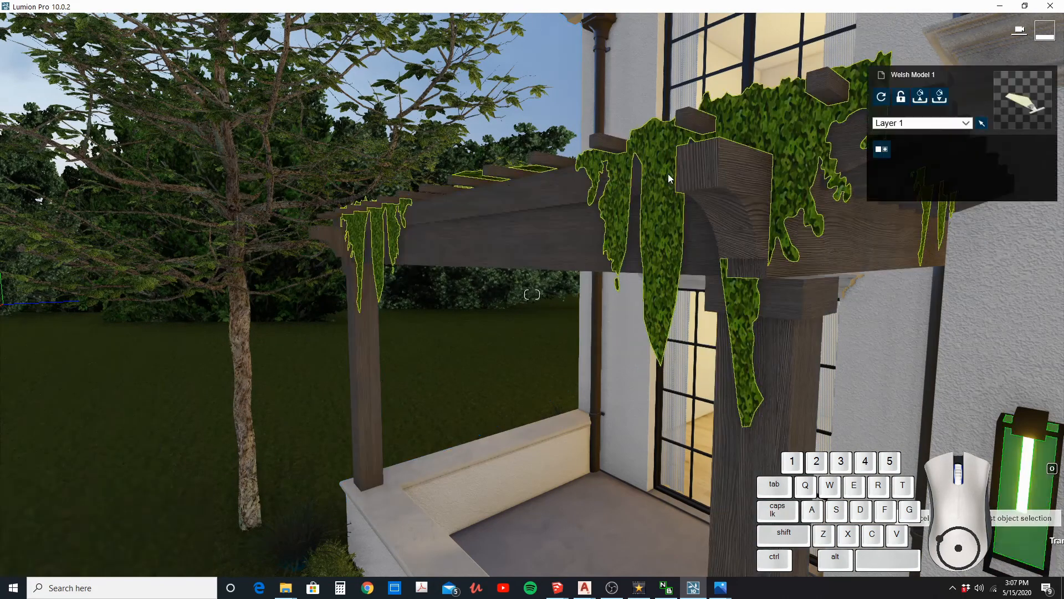
right_click_drag(660, 226, 673, 214)
scroll(673, 214, "down", 5)
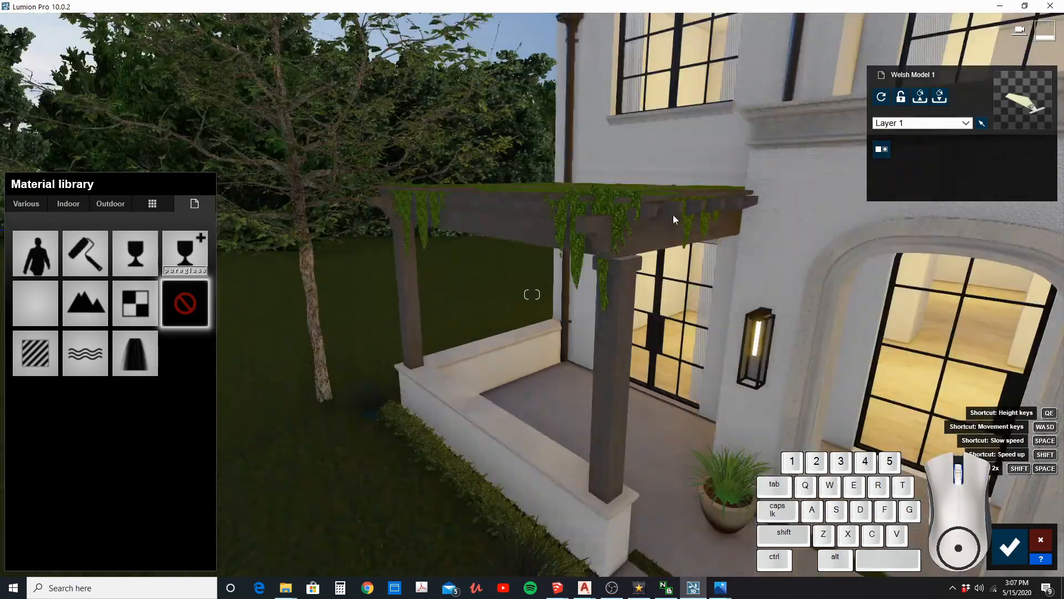
scroll(549, 287, "up", 5)
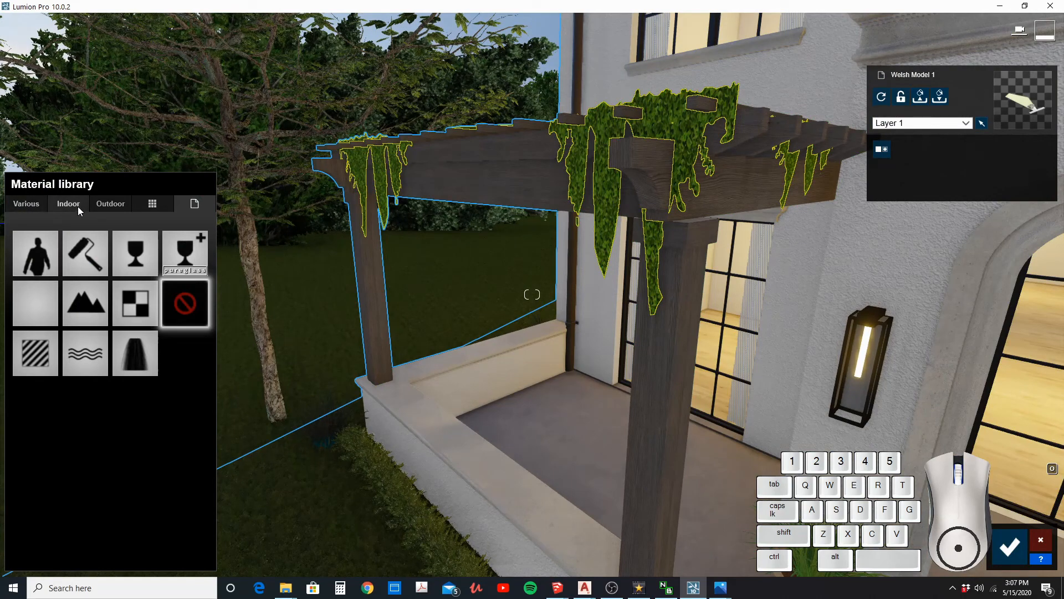
left_click(32, 206)
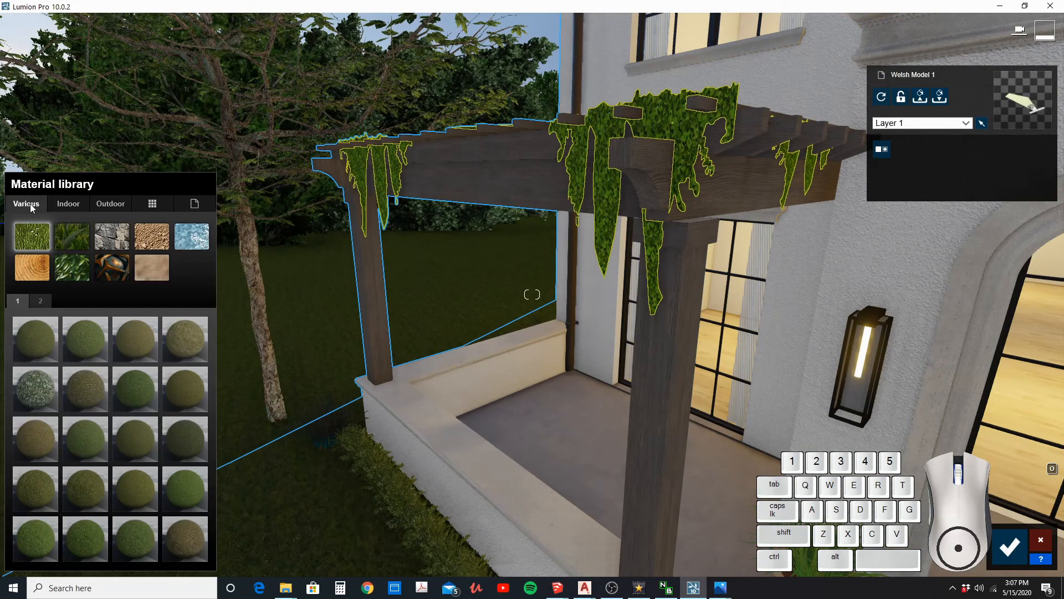
left_click(73, 265)
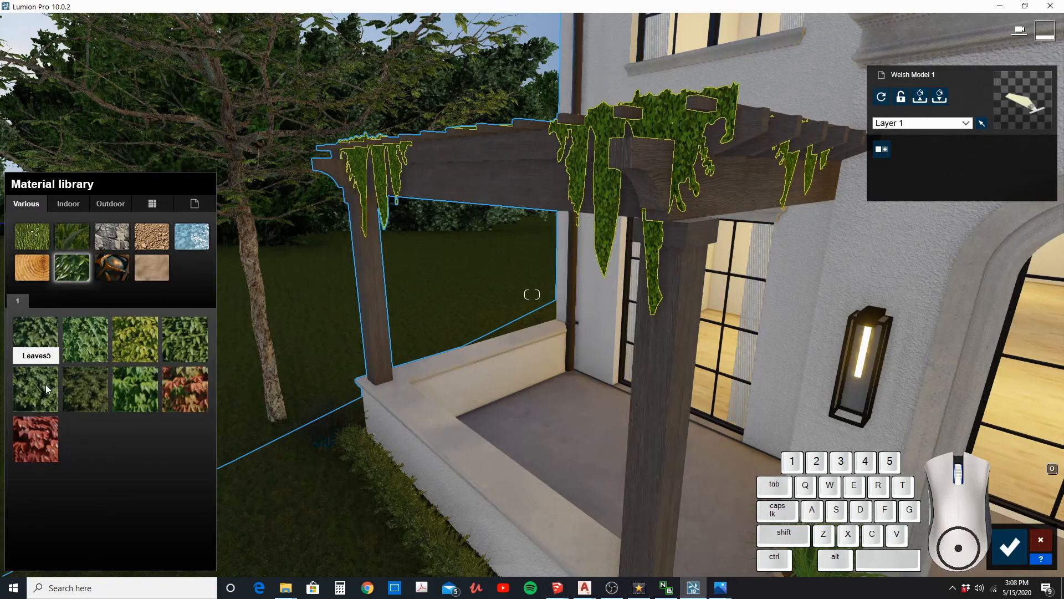
left_click(42, 348)
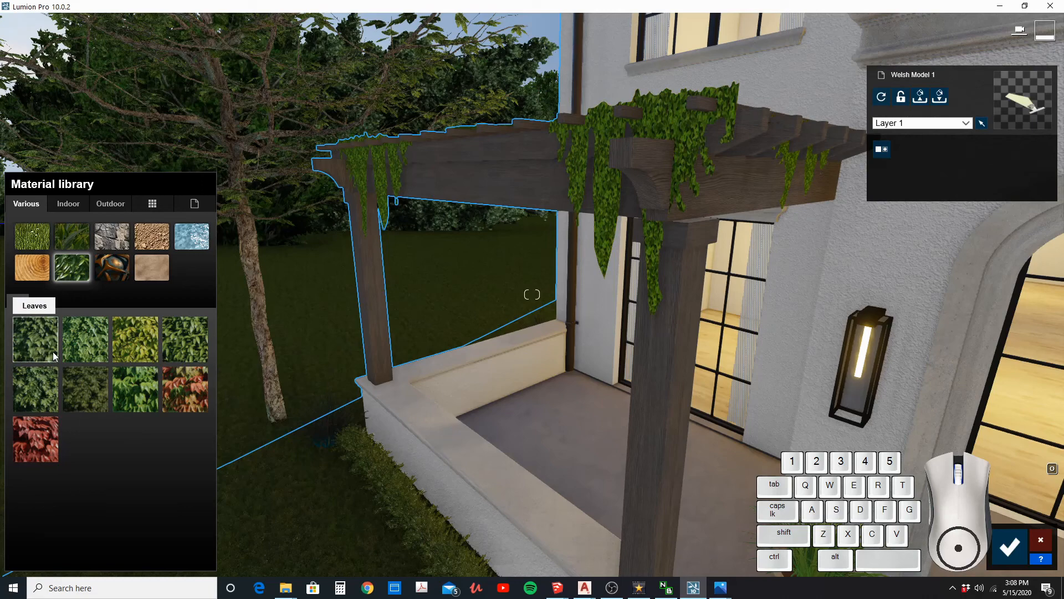
left_click(54, 356)
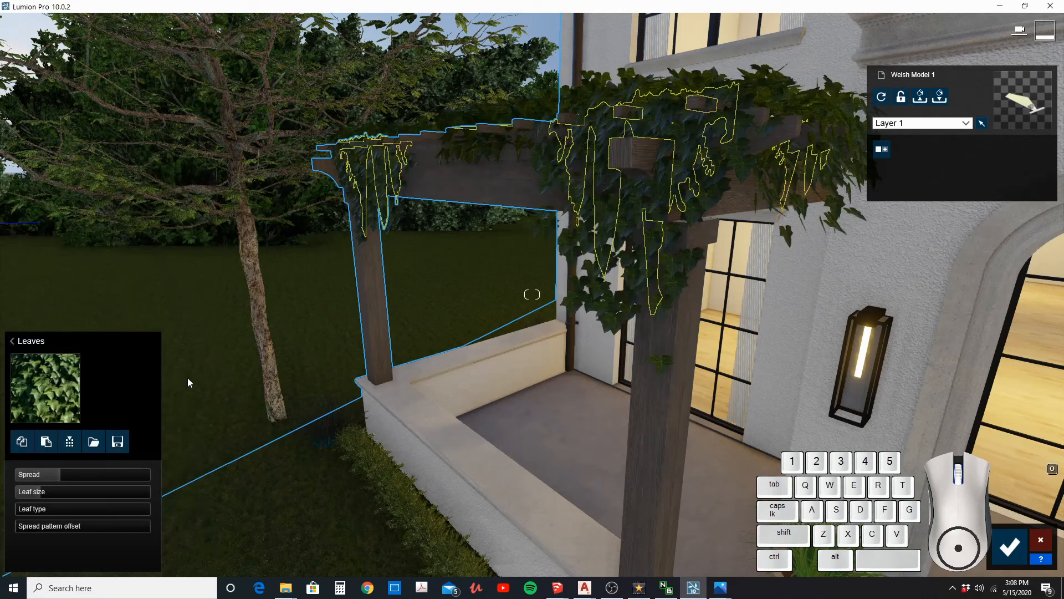
Set the pergola vines' leaf size and spread to 0.0 and save the material changes.
left_click_drag(37, 492, 19, 495)
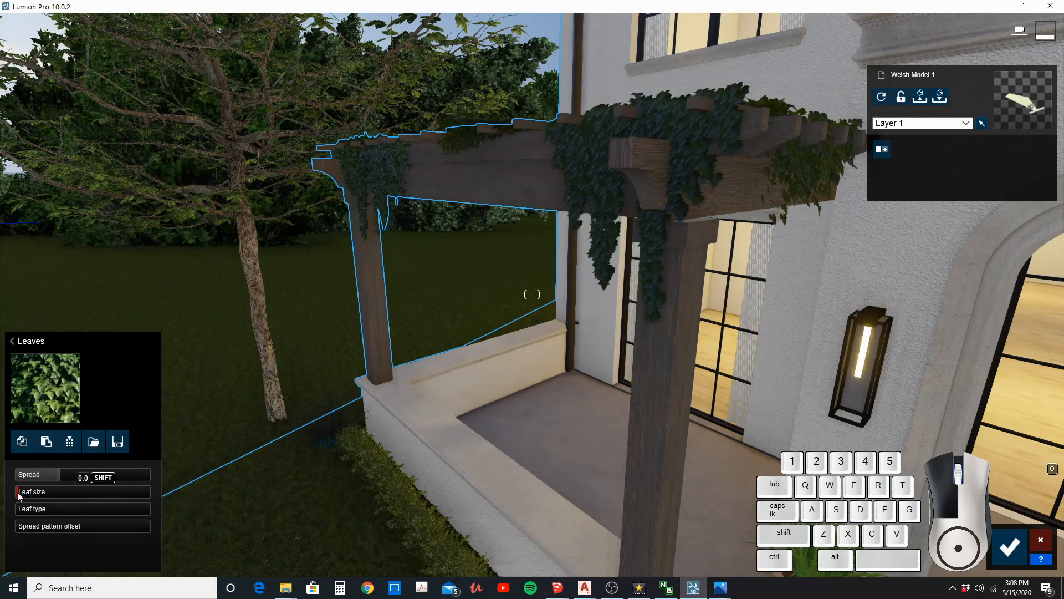
left_click(70, 477)
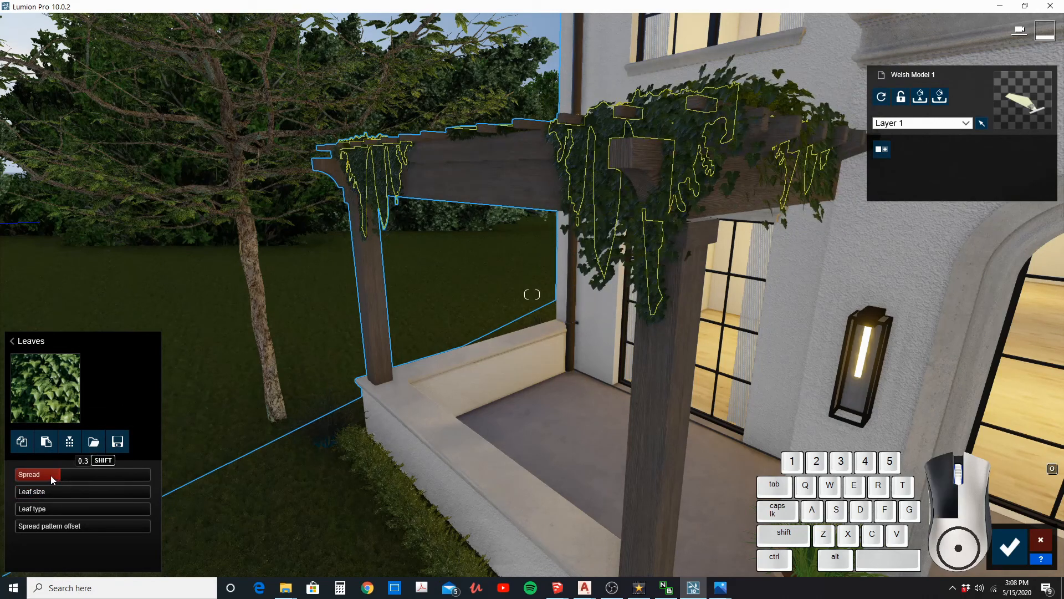
left_click_drag(51, 474, 21, 480)
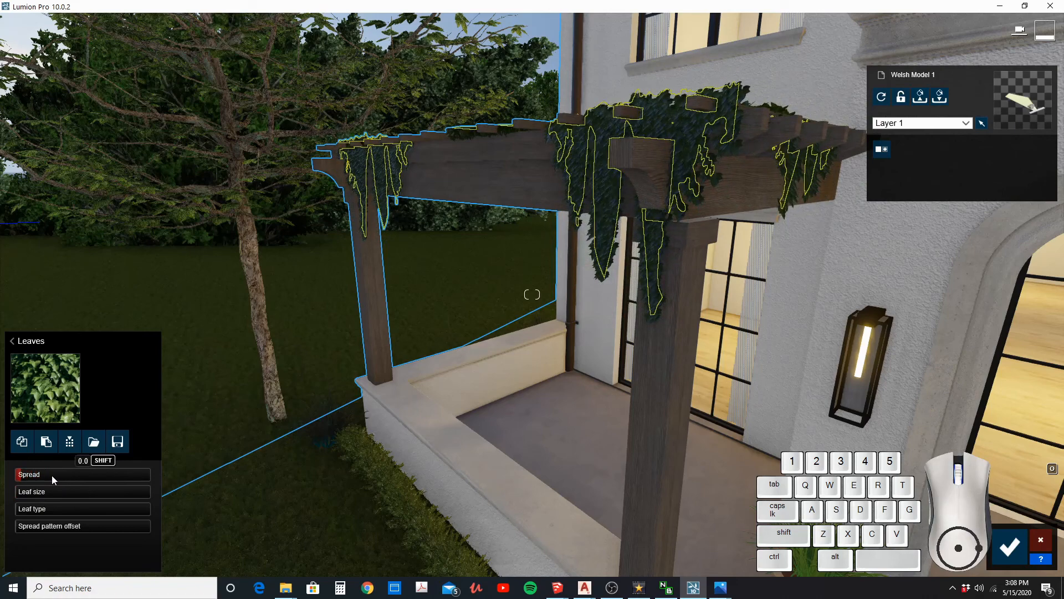
left_click(1009, 546)
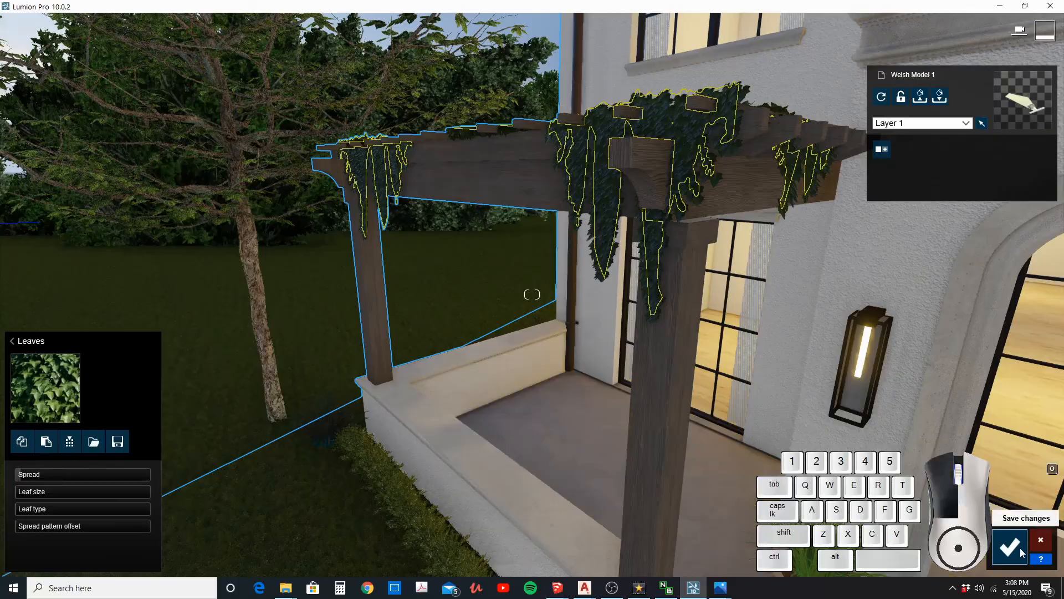
Copy the existing omni light behind the entry door onto the lantern left of the front door.
key("a")
right_click_drag(406, 411, 455, 413)
key("a")
key("e")
mouse_move(467, 374)
right_mouse_down()
mouse_move(533, 374)
mouse_move(467, 374)
mouse_move(467, 355)
mouse_move(467, 373)
right_mouse_up()
key("d")
key("e")
key("w")
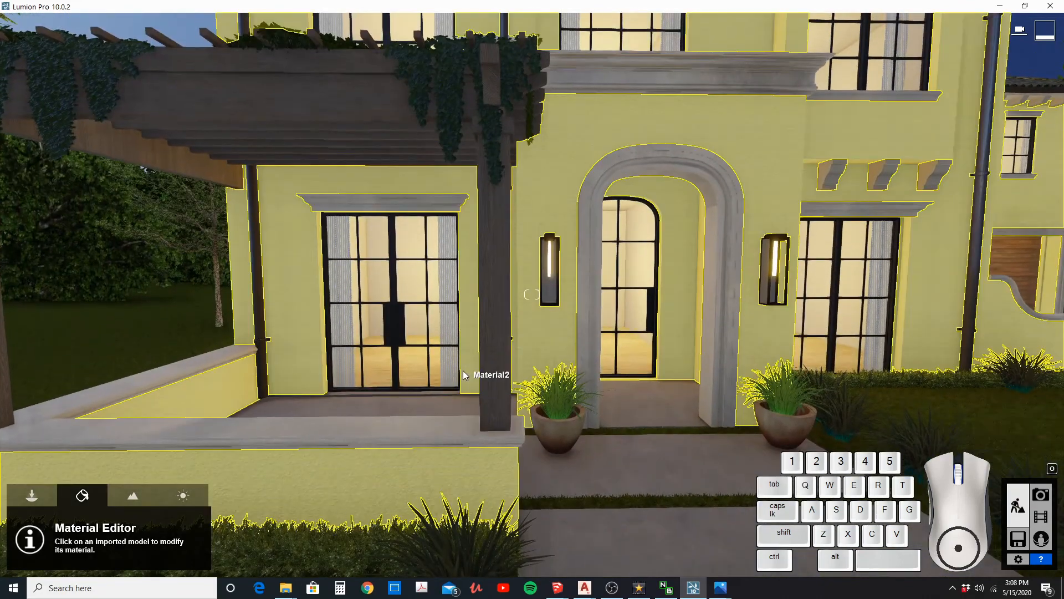
key("d")
left_click(31, 496)
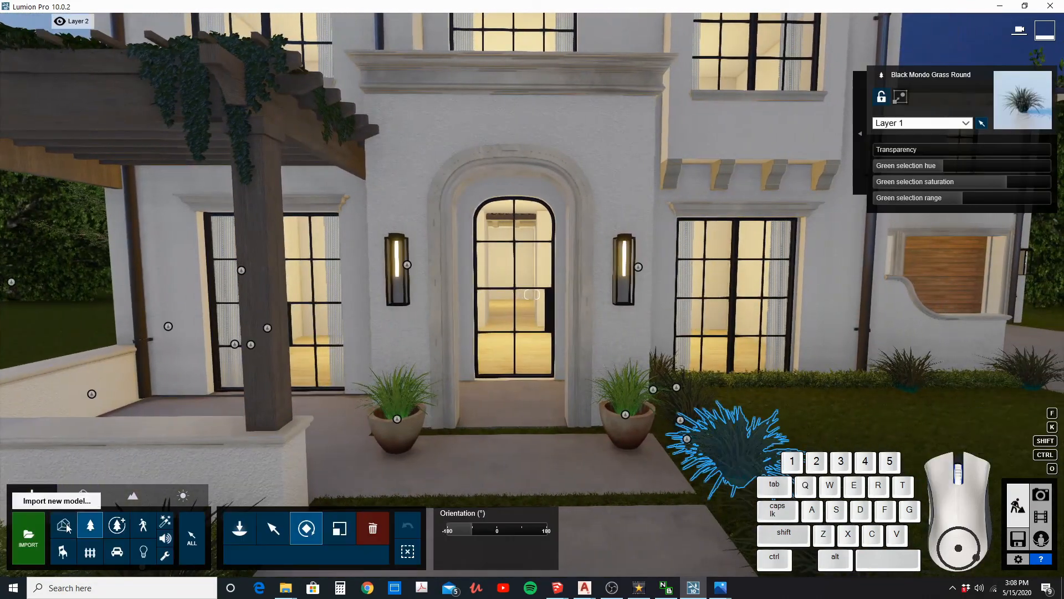
left_click(149, 551)
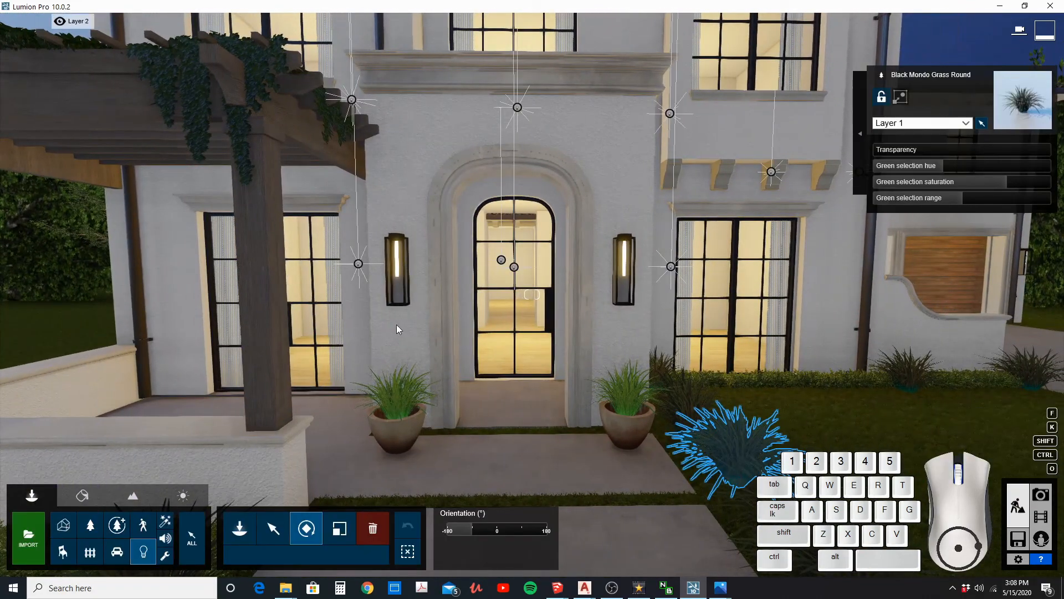
left_click(286, 528)
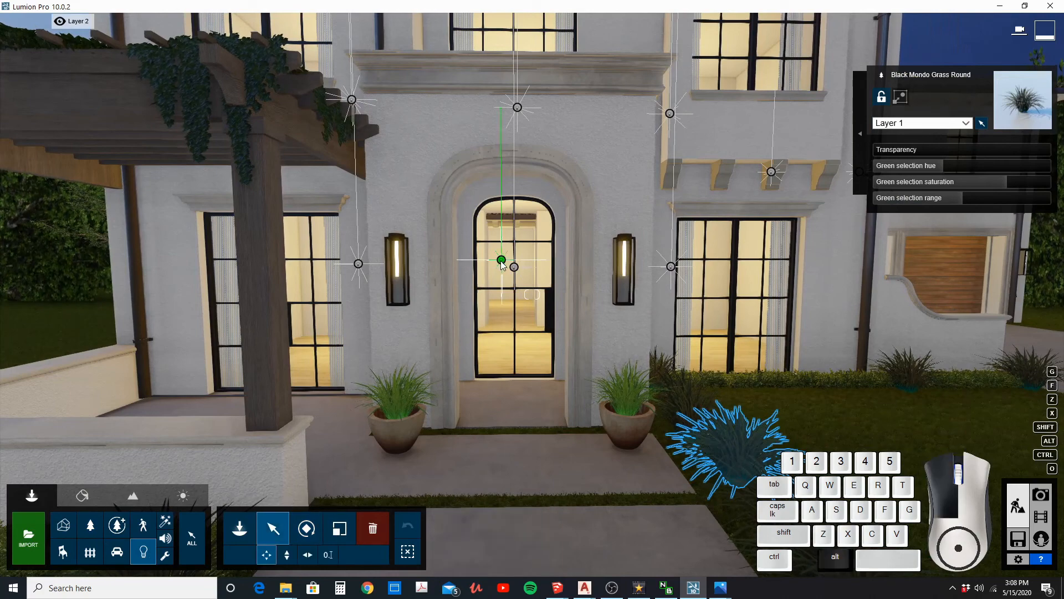
mouse_move(502, 260)
left_mouse_down()
mouse_move(407, 235)
mouse_move(397, 262)
left_mouse_up()
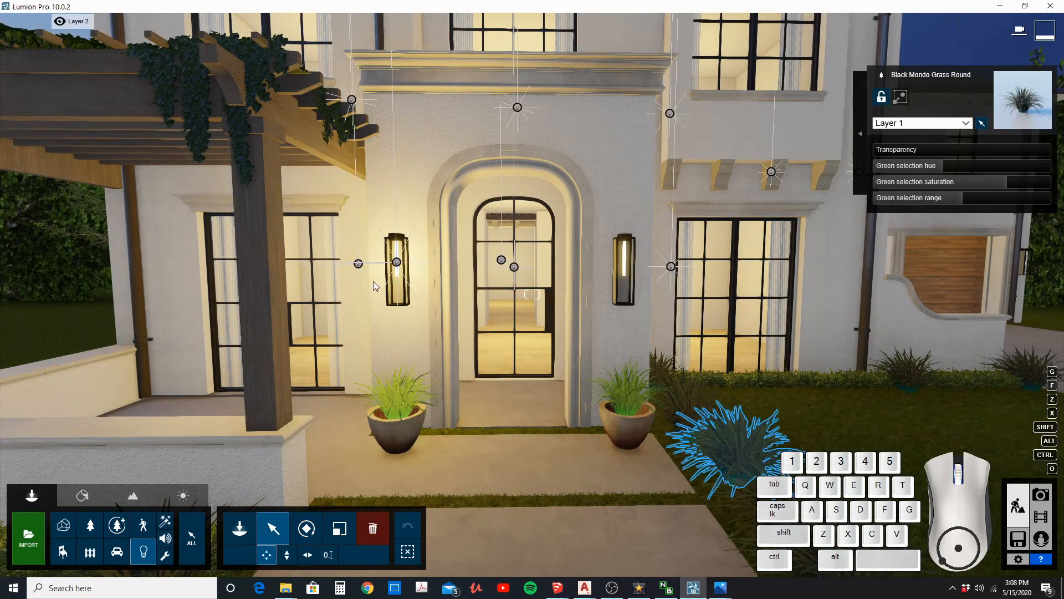
Adjust the left lantern light's brightness and falloff, and copy it onto the lantern right of the front door.
left_click(397, 262)
left_click_drag(886, 263, 970, 240)
scroll(433, 262, "down", 5)
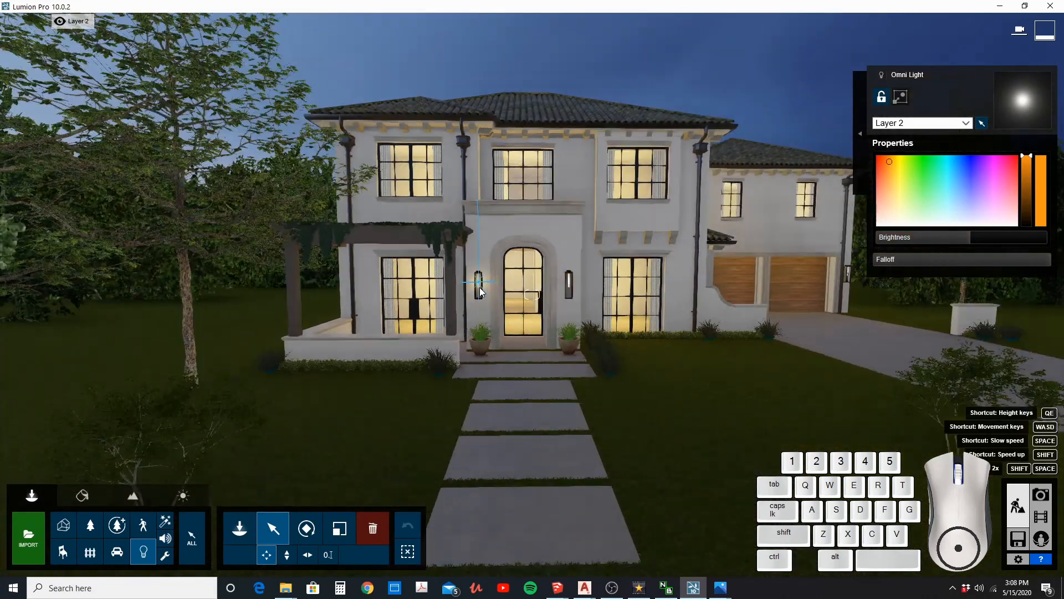
scroll(480, 287, "up", 4)
left_click_drag(426, 271, 606, 273, "alt")
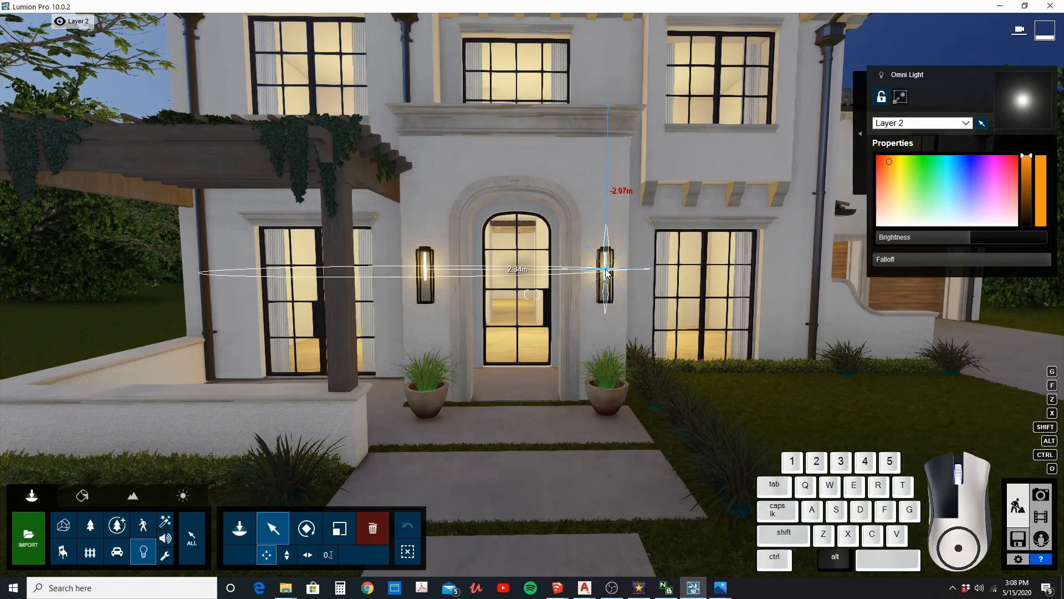
Copy the omni light from the entry lantern onto the lantern left of the garage doors.
key("d")
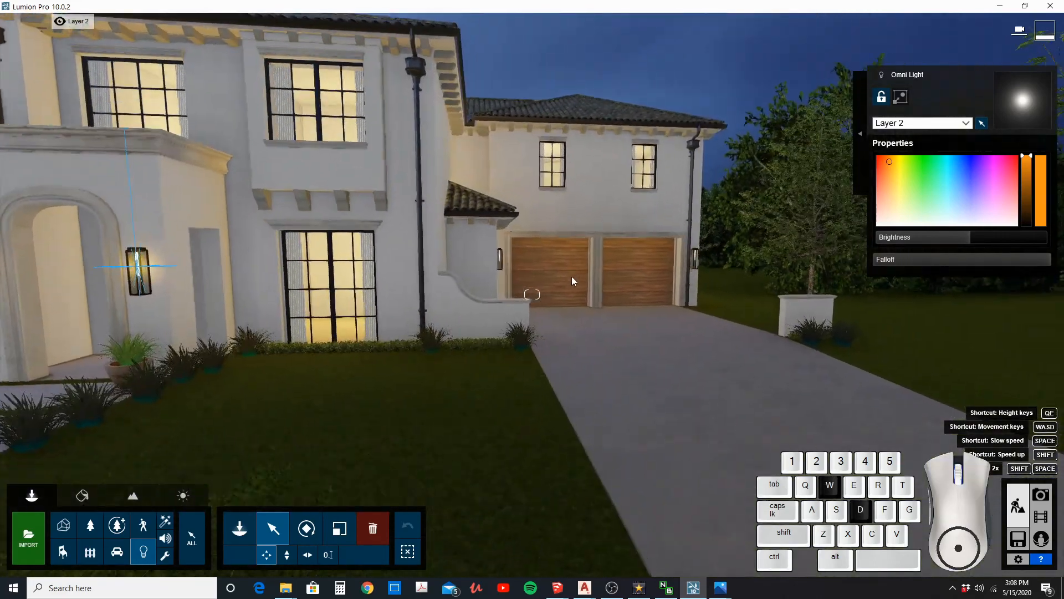
scroll(571, 276, "up", 5)
scroll(138, 338, "down", 5)
key("a")
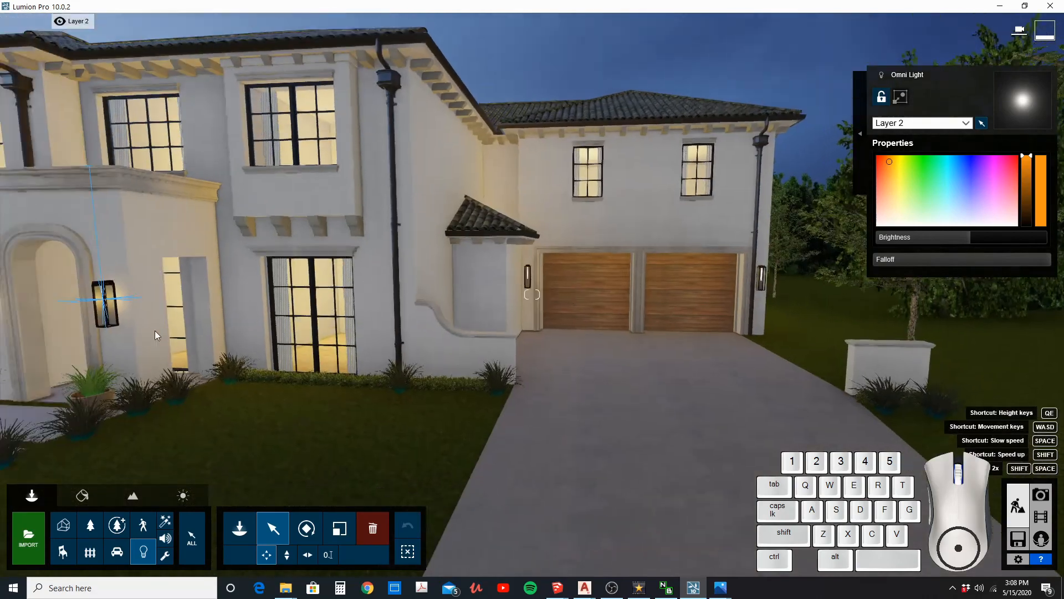
left_click_drag(156, 298, 558, 283, "alt")
scroll(558, 284, "up", 6)
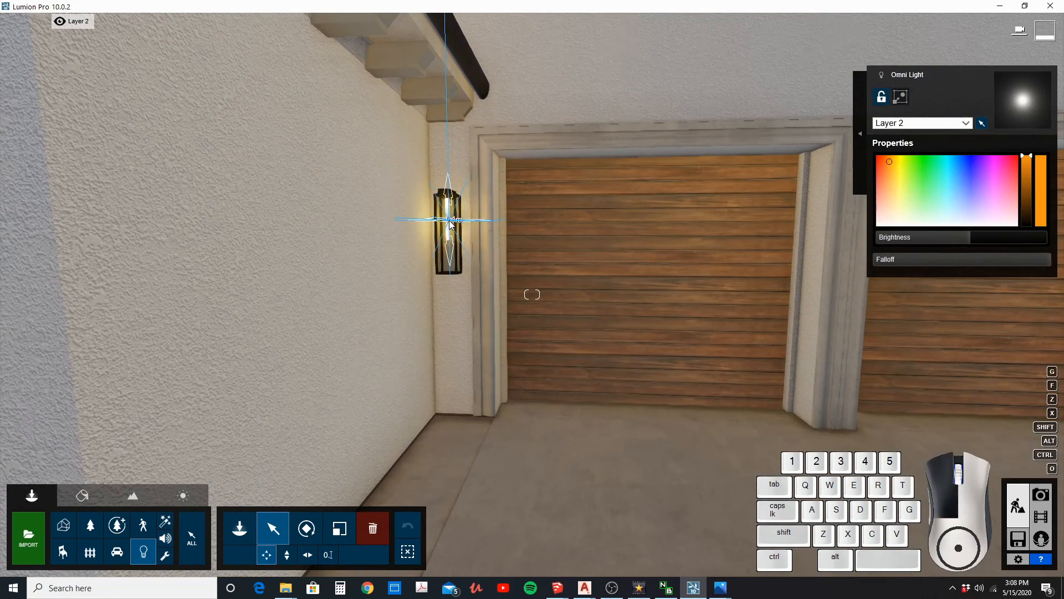
Copy the garage's left lantern light onto the lantern right of the garage doors.
scroll(443, 230, "down", 6)
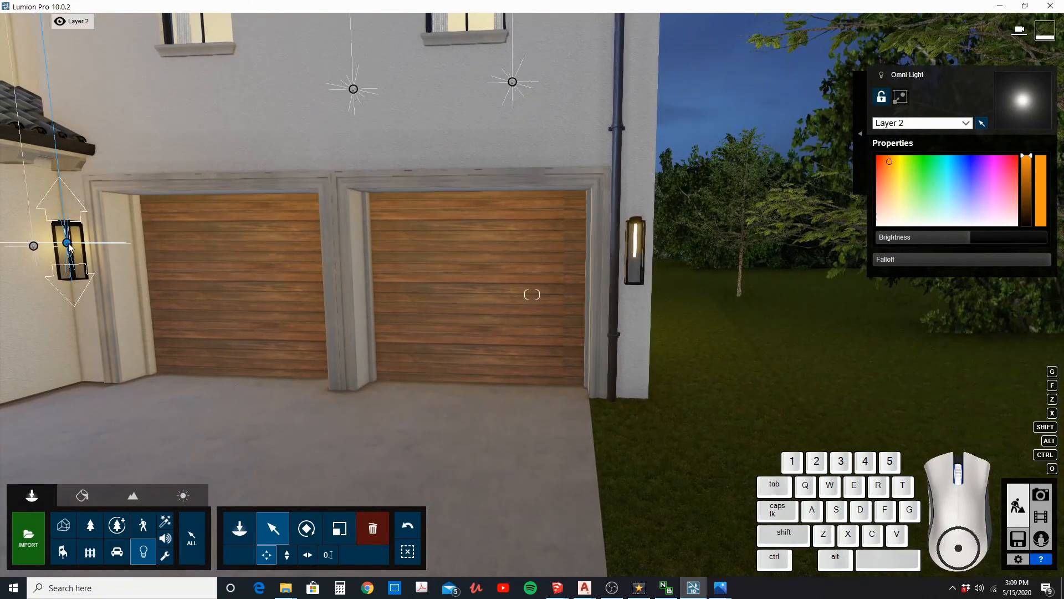
left_click_drag(68, 246, 635, 247, "alt")
key("s")
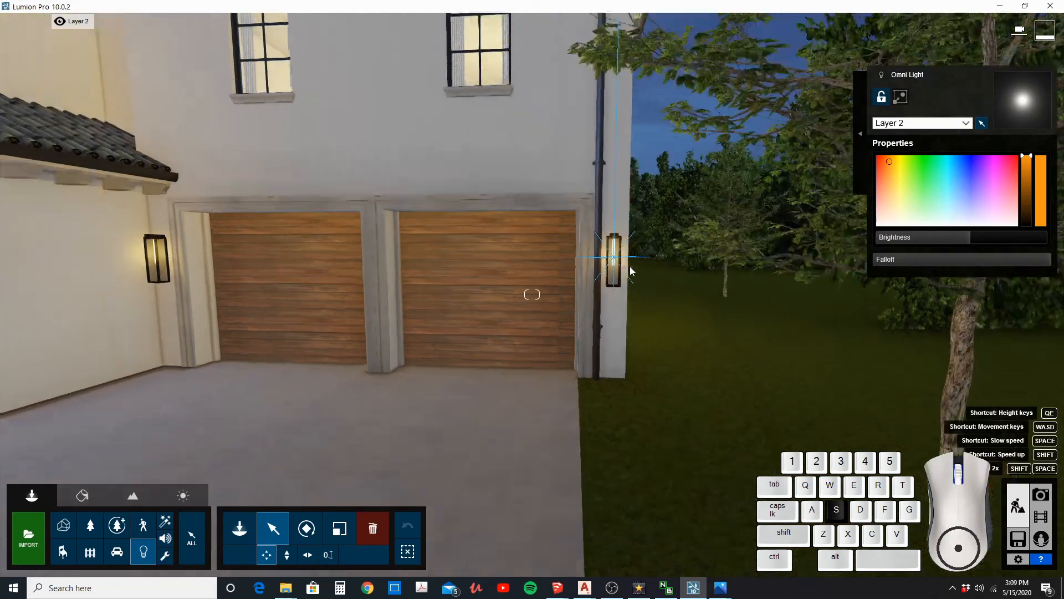
key("a")
key("w")
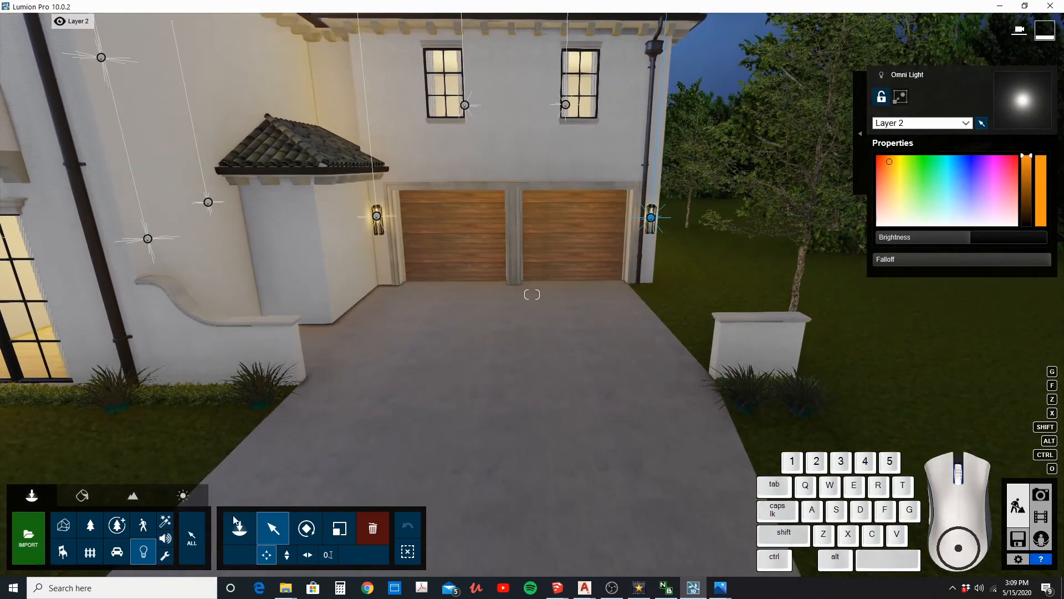
Copy the black mondo grass and a juniper hedge from the front bed to the driveway's right edge behind the low wall.
left_click(91, 525)
left_click_drag(260, 406, 704, 366, "alt")
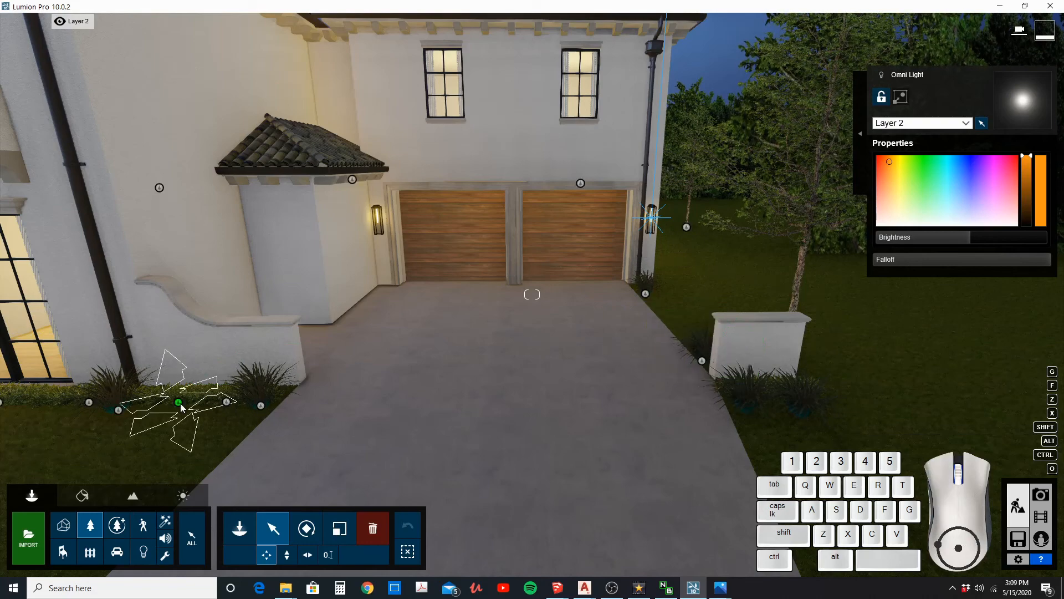
left_click_drag(179, 403, 676, 320, "alt")
Rotate the copied juniper hedge behind the low wall so it runs parallel to the driveway edge.
key("d")
key("w")
right_click_drag(676, 320, 676, 400)
key("q")
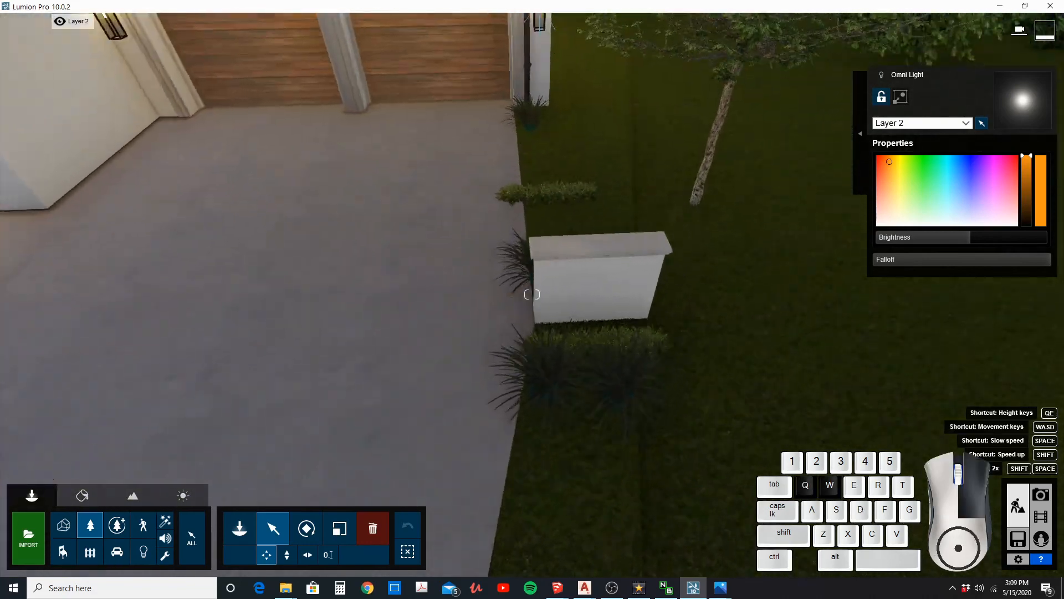
key("w")
left_click(306, 528)
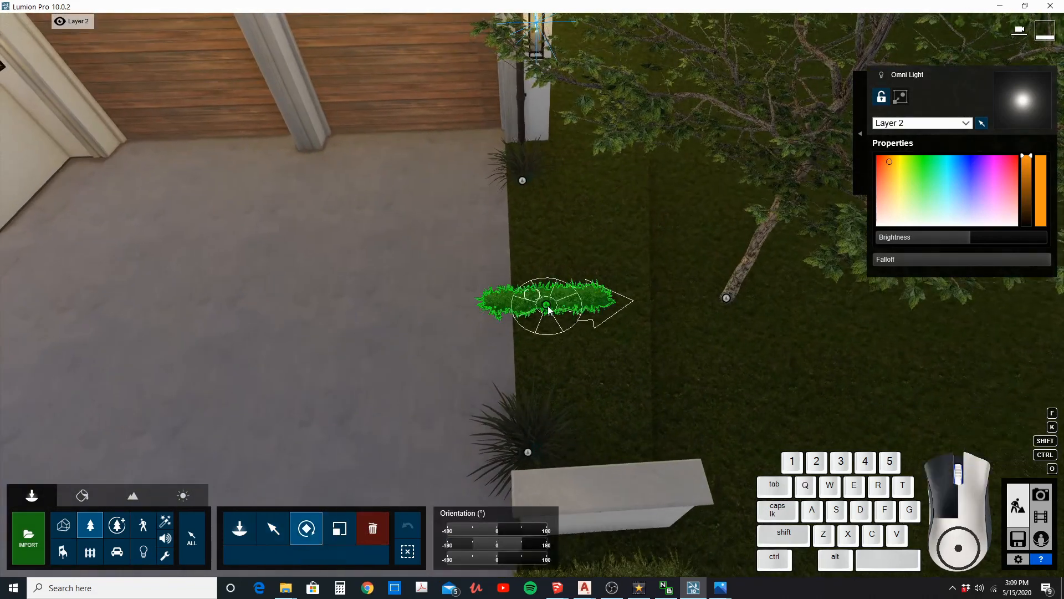
left_click_drag(547, 309, 538, 265)
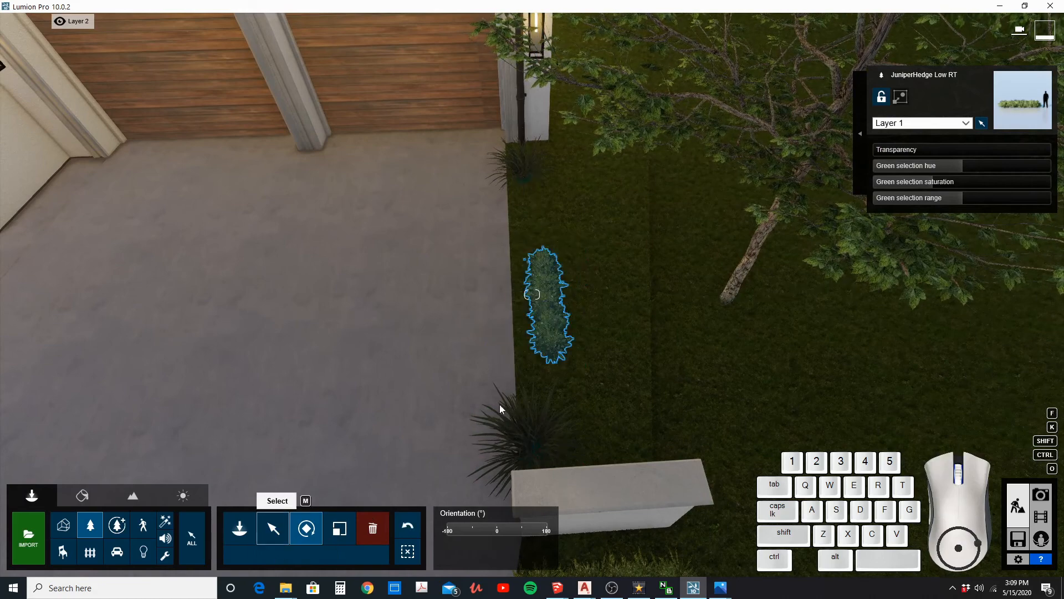
Line the driveway's right edge with juniper hedge from the low wall to the garage corner.
key("m")
left_click_drag(547, 304, 535, 415)
key("w")
key("q")
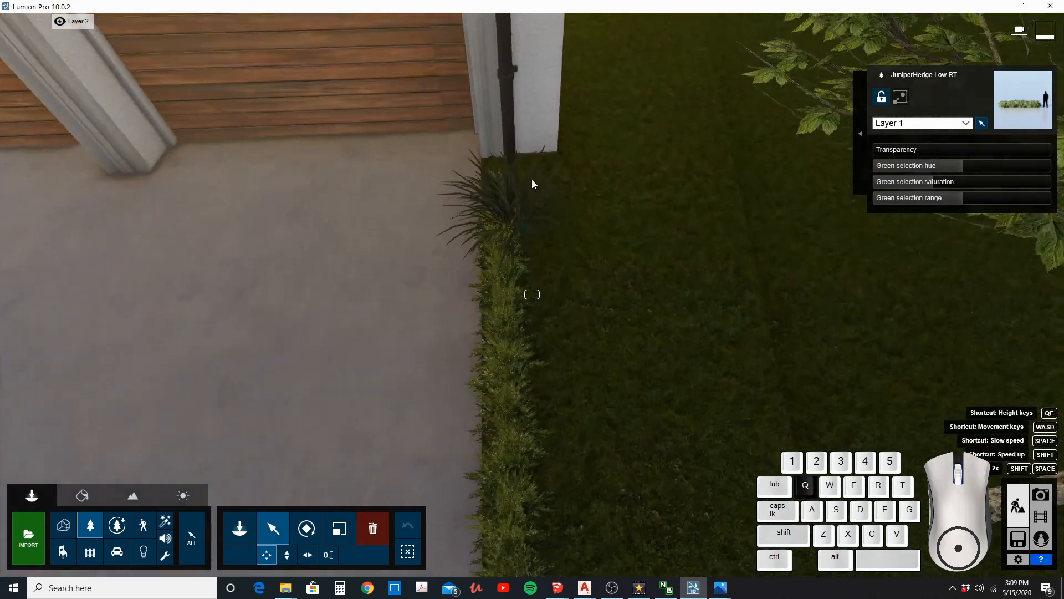
Cluster copies of the black mondo grass around the base of the garage's right corner.
left_click(502, 304)
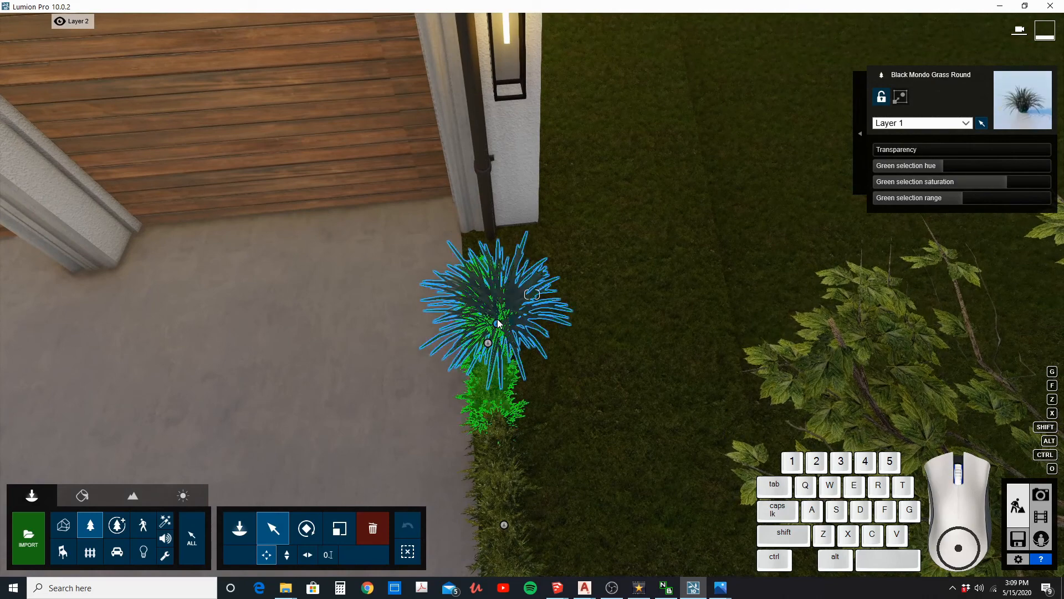
left_click_drag(501, 297, 582, 192, "alt")
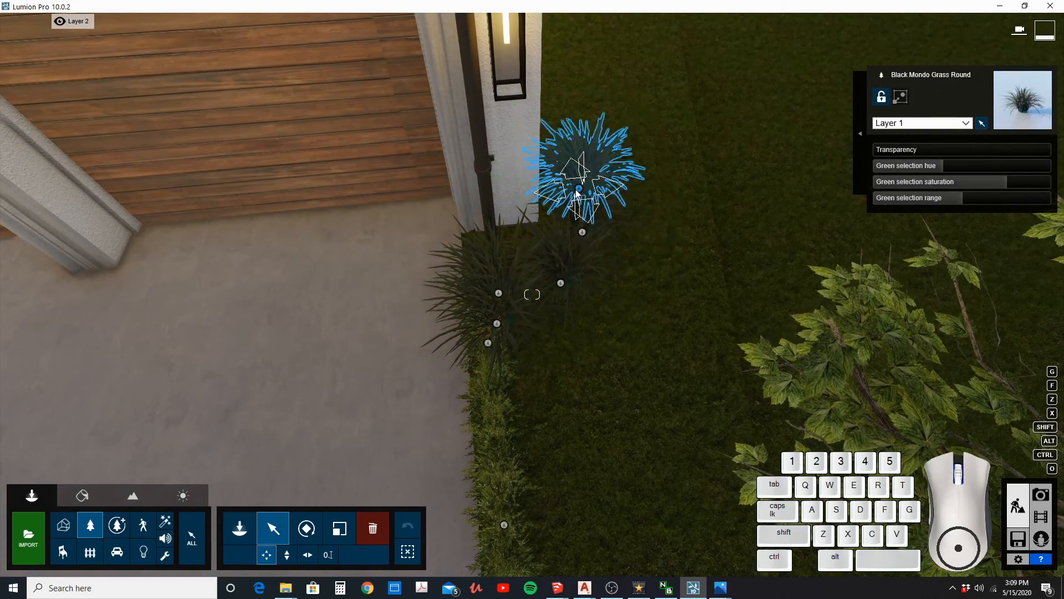
key("a")
key("s")
key("s")
key("a")
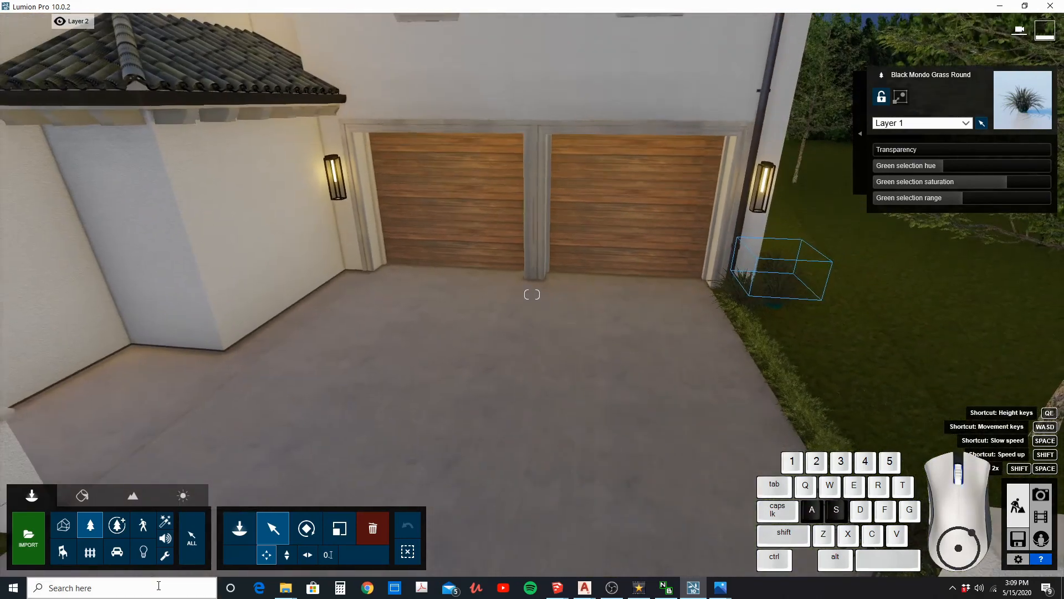
Place a Lamp19 spotlight on the floor of the pergola patio near the French doors.
left_click(244, 534)
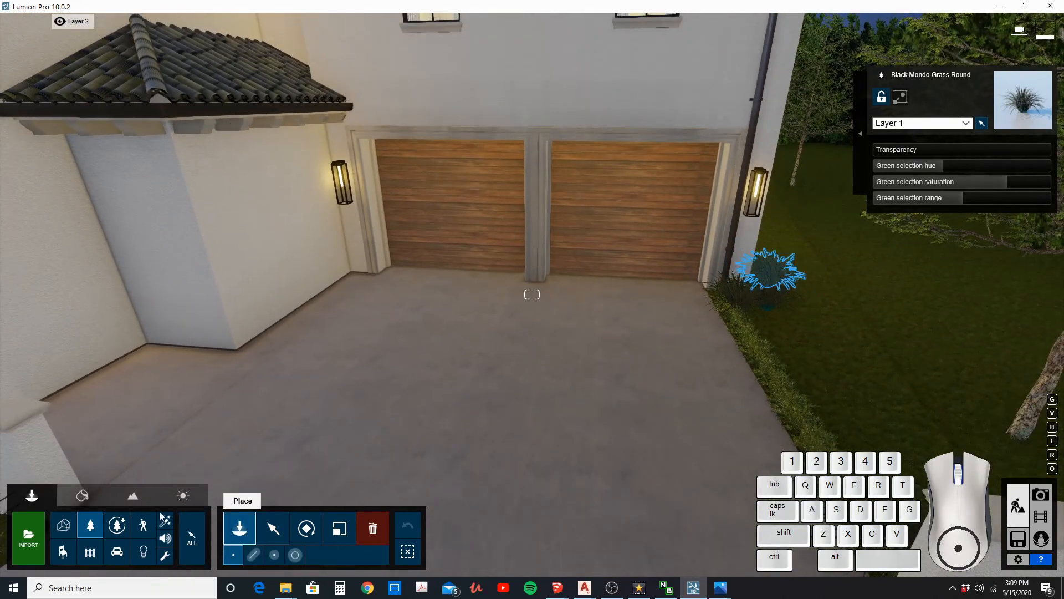
left_click(144, 552)
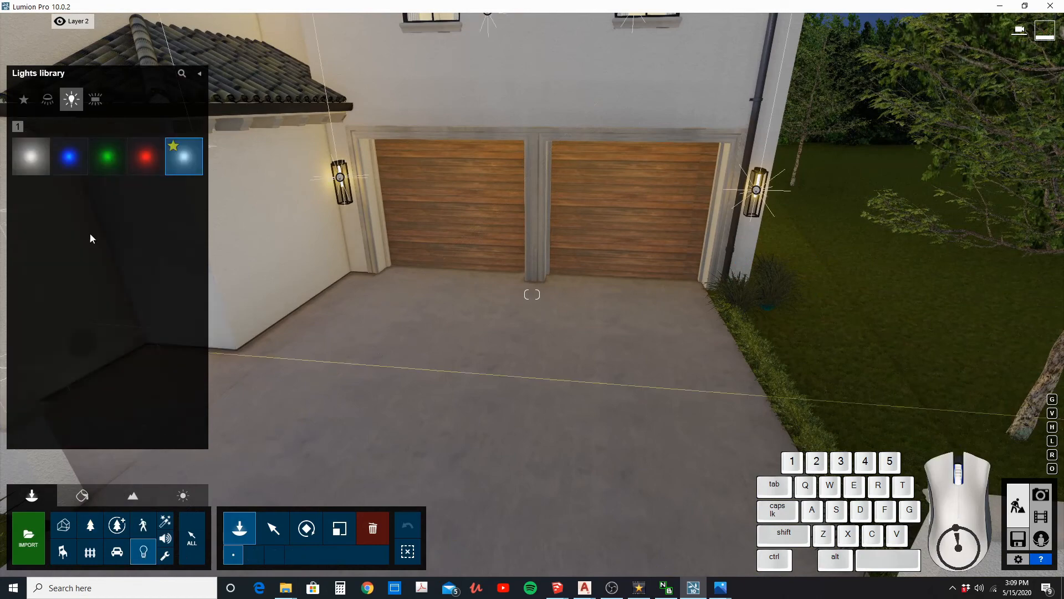
left_click(49, 106)
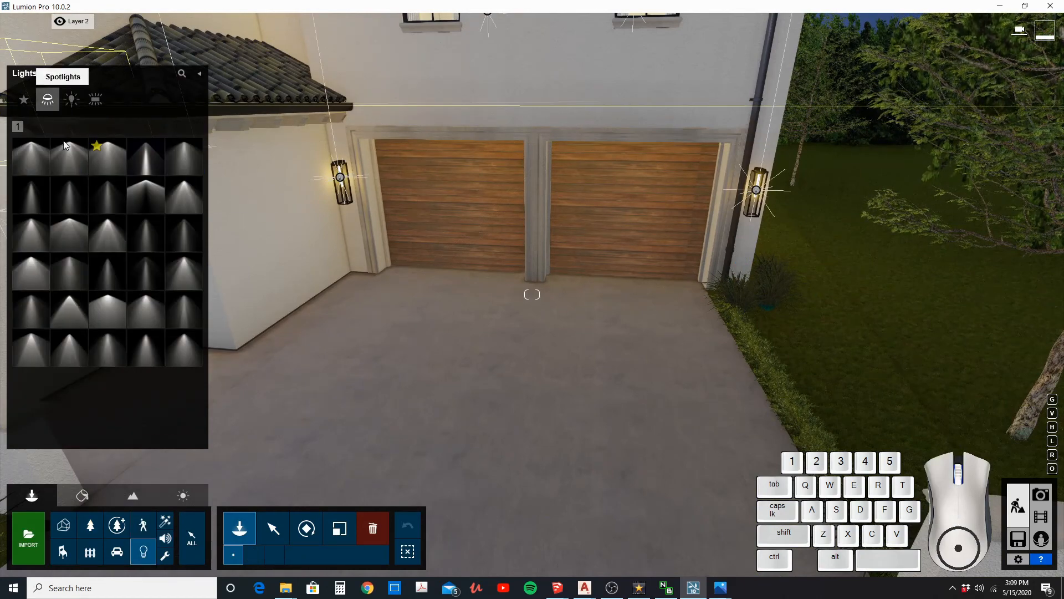
left_click(147, 297)
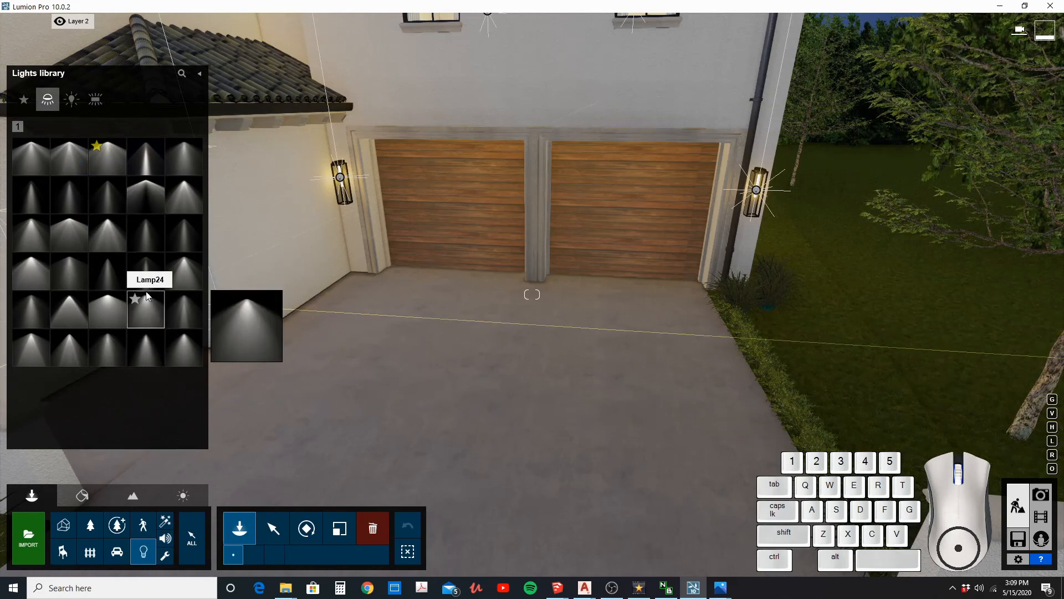
key("a")
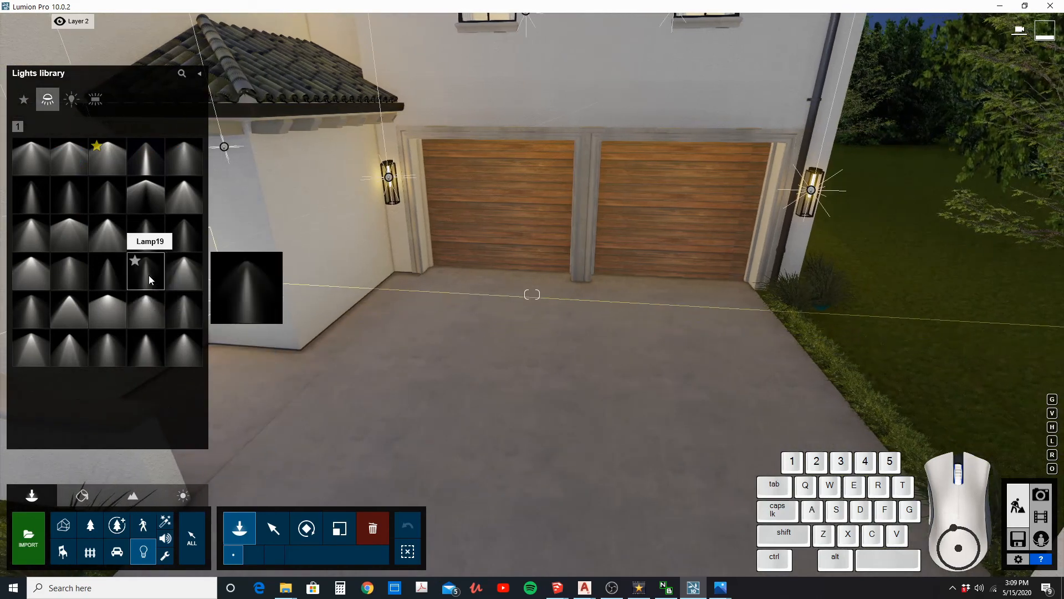
left_click(147, 278)
key("w")
key("q")
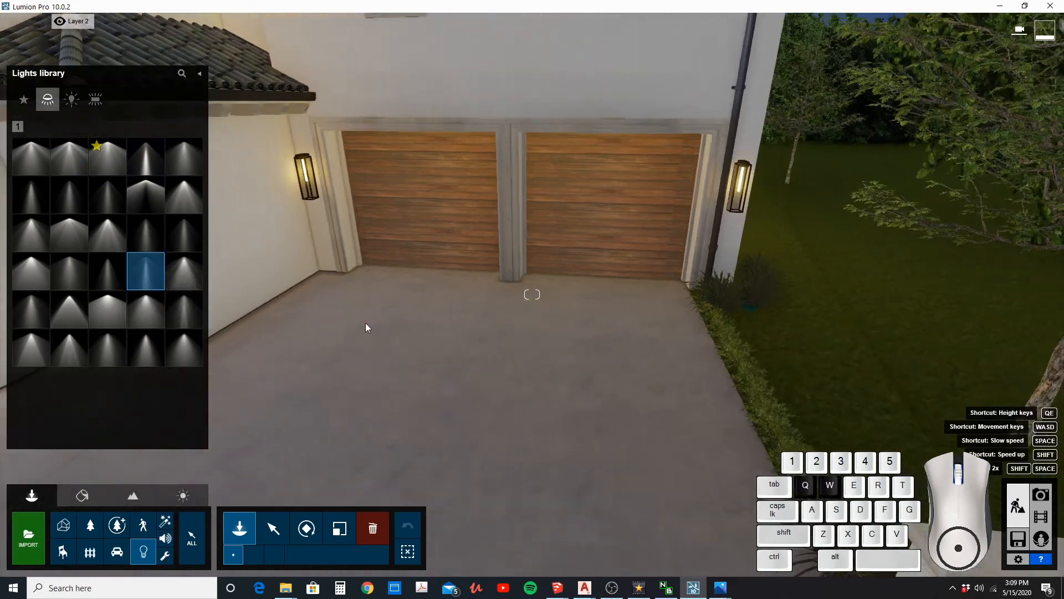
right_click_drag(276, 417, 301, 414)
key("a")
scroll(301, 414, "down", 5)
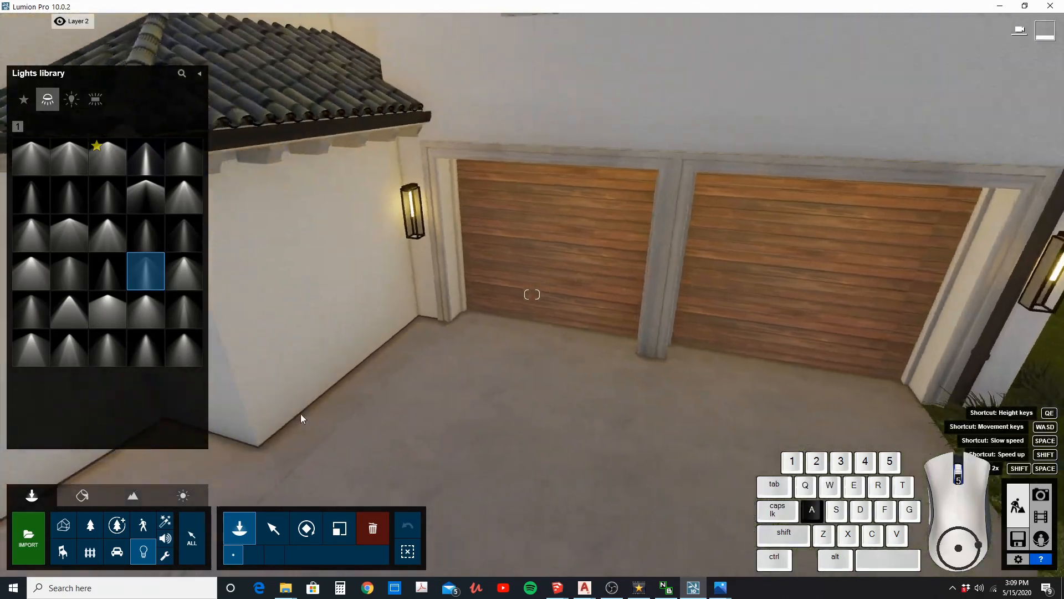
scroll(300, 413, "down", 5)
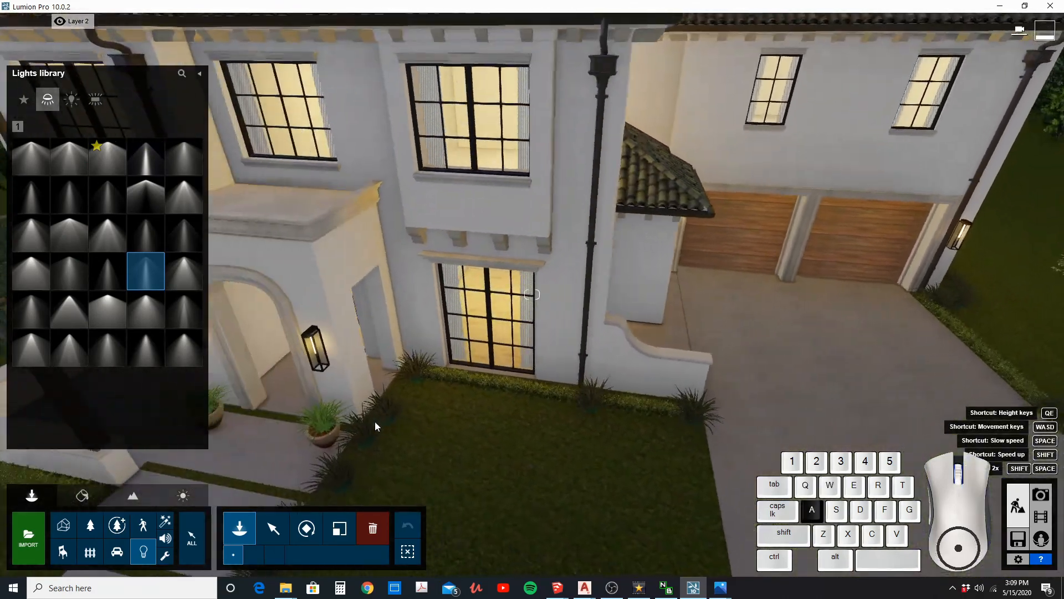
mouse_move(375, 421)
right_mouse_down()
mouse_move(375, 388)
mouse_move(358, 415)
right_mouse_up()
scroll(421, 424, "up", 5)
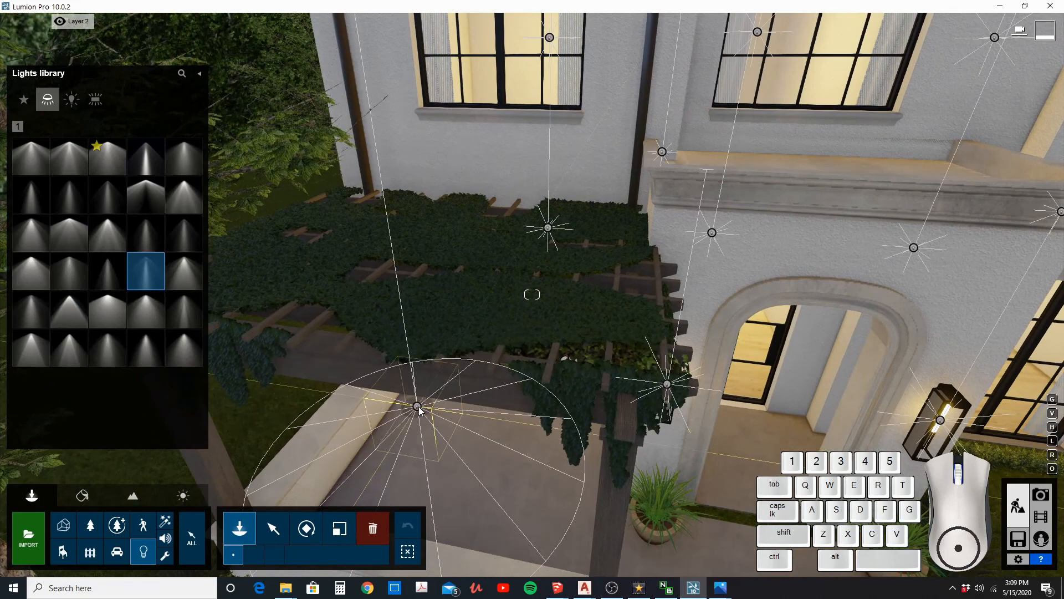
key("w")
key("e")
Rotate the Lamp19 spotlight to shine upward and move it near the wall left of the patio doors.
left_click(307, 527)
left_click_drag(407, 360, 401, 336)
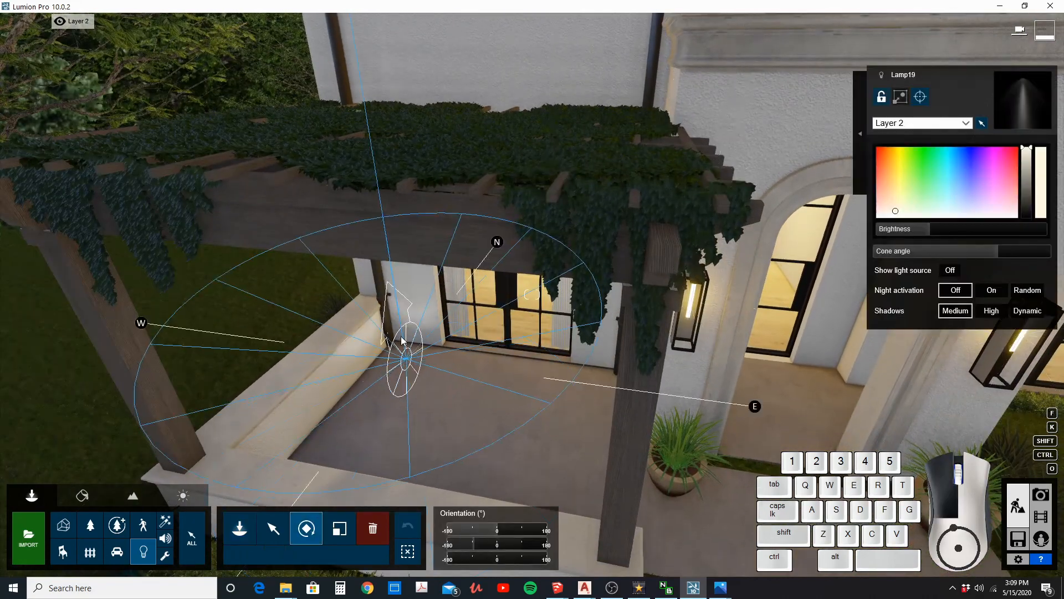
key("e")
right_click_drag(326, 433, 326, 361)
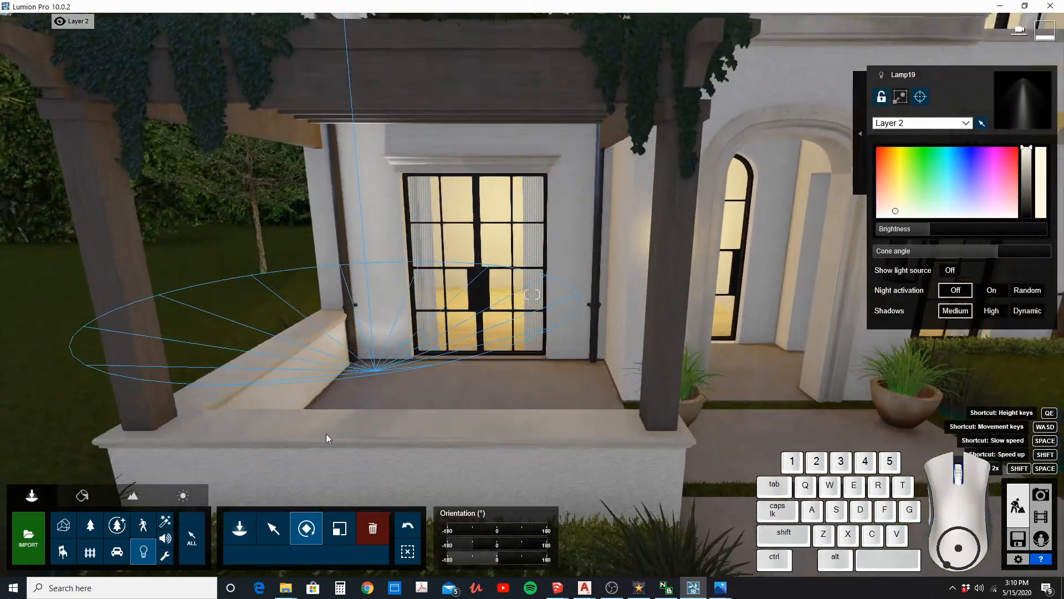
left_click(269, 531)
left_click_drag(373, 374, 381, 368)
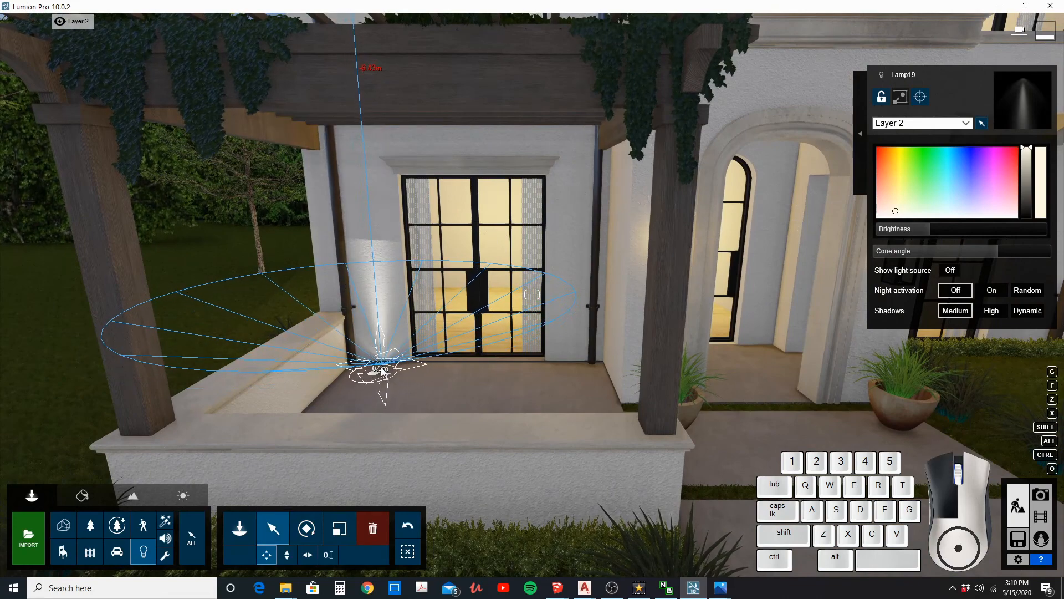
Shift the Lamp19 spotlight slightly away from the wall beside the patio doors.
key("a")
right_click_drag(381, 369, 521, 347)
key("e")
key("w")
right_click_drag(532, 295, 489, 336)
key("w")
key("d")
key("s")
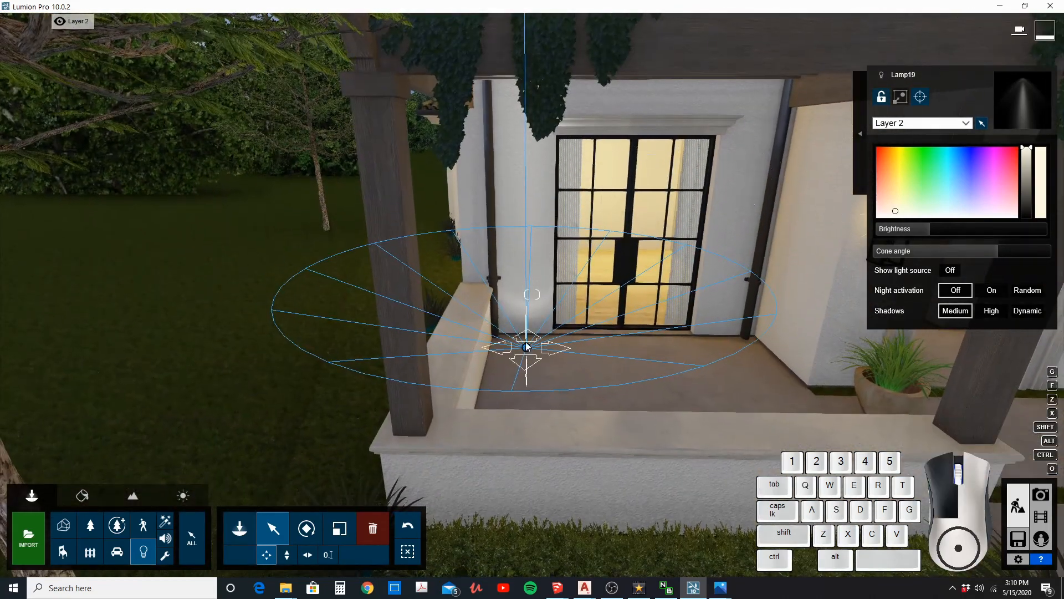
left_click_drag(527, 347, 527, 361)
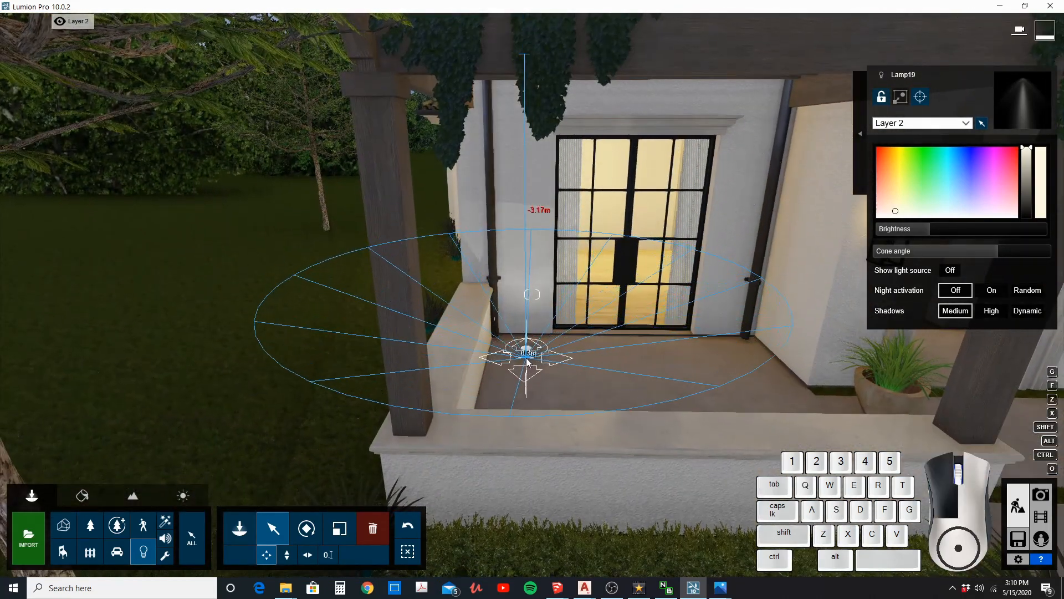
Raise the Lamp19 spotlight's brightness and fine-tune its position on the patio floor.
left_click(987, 228)
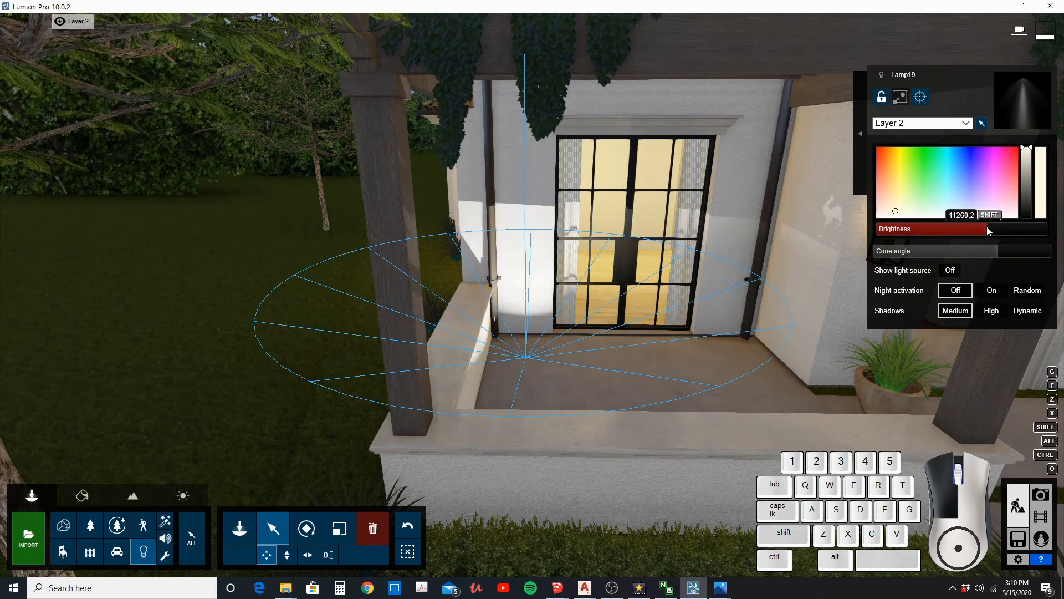
key("s")
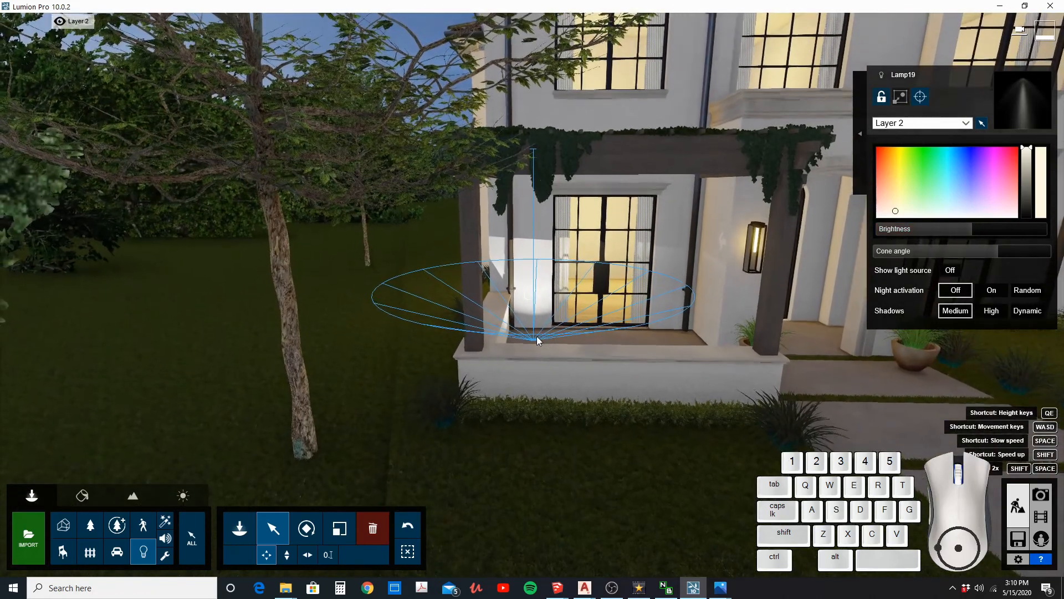
left_click_drag(534, 341, 536, 344)
key("w")
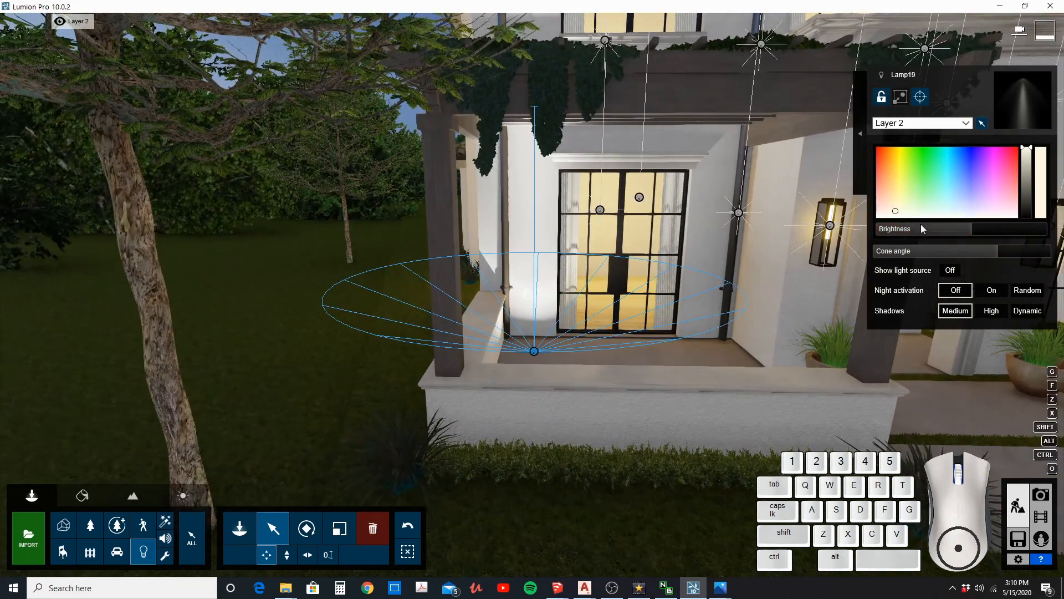
Give the Lamp19 spotlight a warm yellow-orange colour, reduce its brightness and narrow its cone angle.
mouse_move(986, 247)
left_mouse_down()
mouse_move(1005, 254)
mouse_move(974, 239)
left_mouse_up()
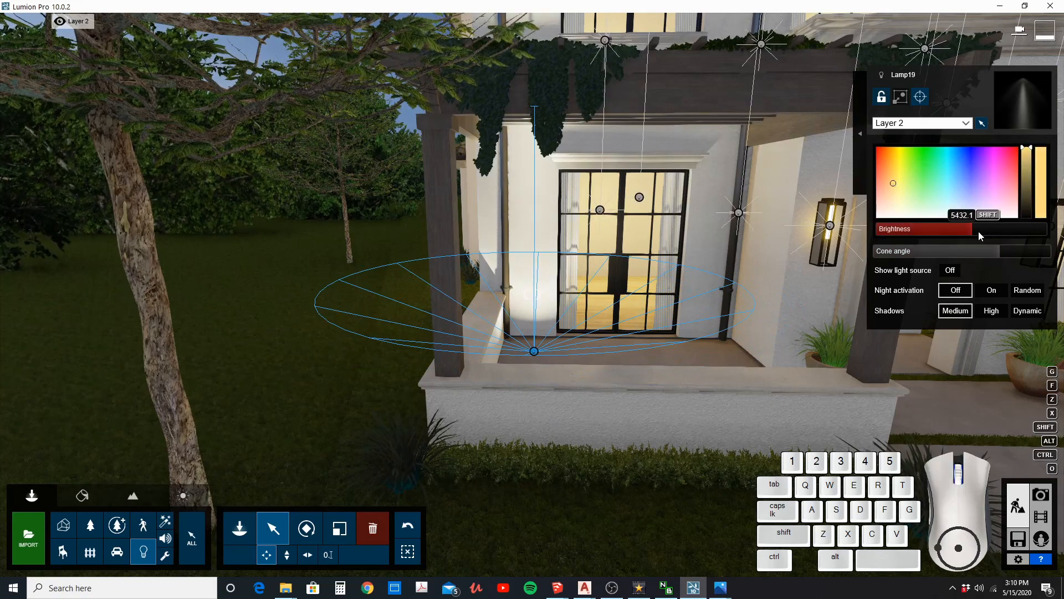
left_click_drag(979, 231, 943, 230)
key("s")
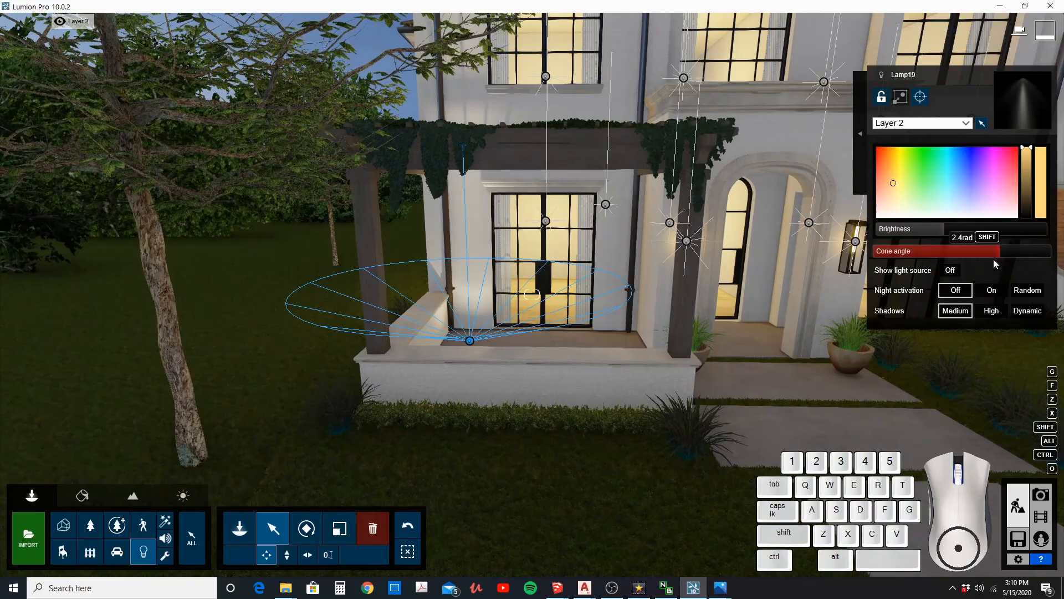
left_click_drag(994, 264, 960, 251)
key("s")
right_click_drag(638, 300, 580, 321)
Replace the patio's Lamp19 spotlight with a Lamp04 spotlight on the floor left of the French doors.
left_click(373, 528)
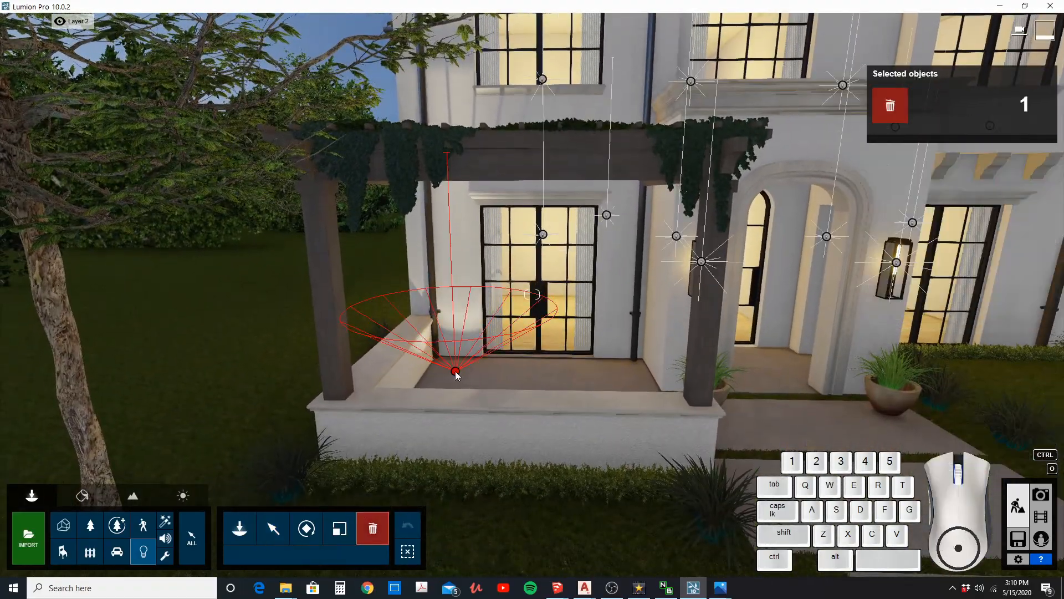
left_click(455, 372)
left_click(246, 531)
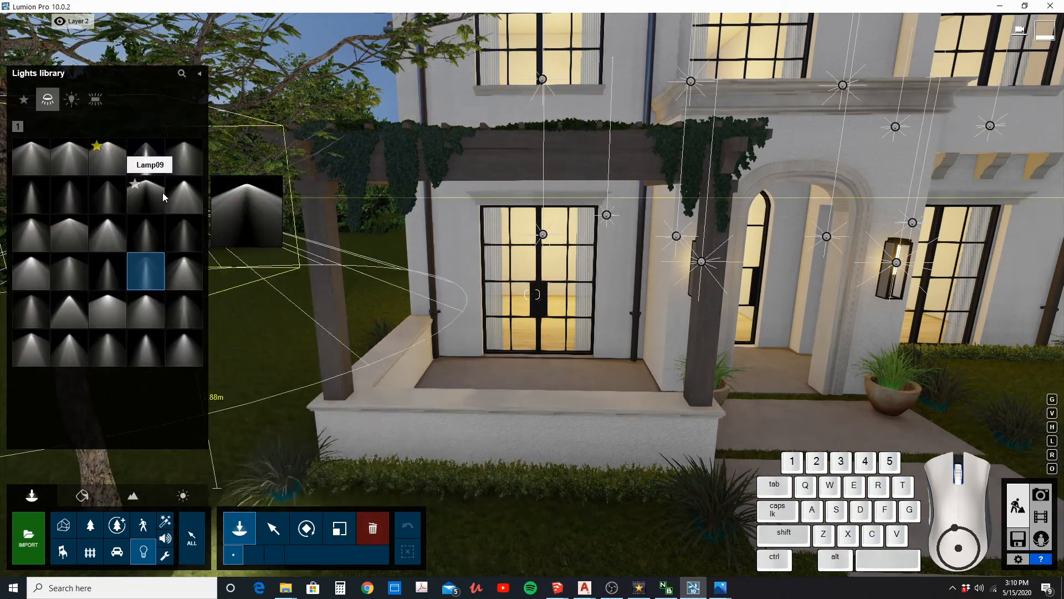
left_click(143, 166)
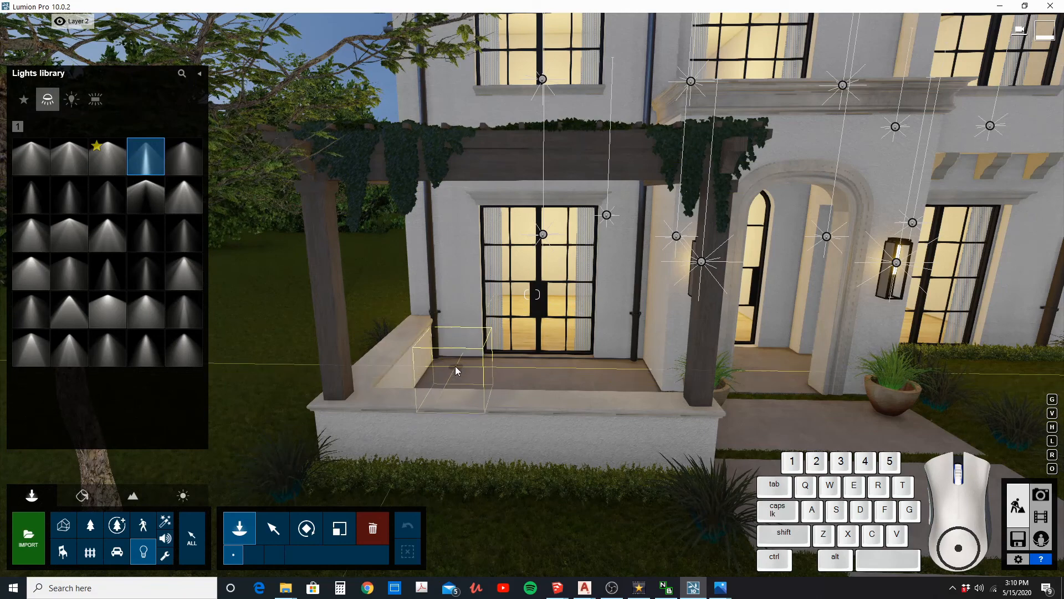
key("w")
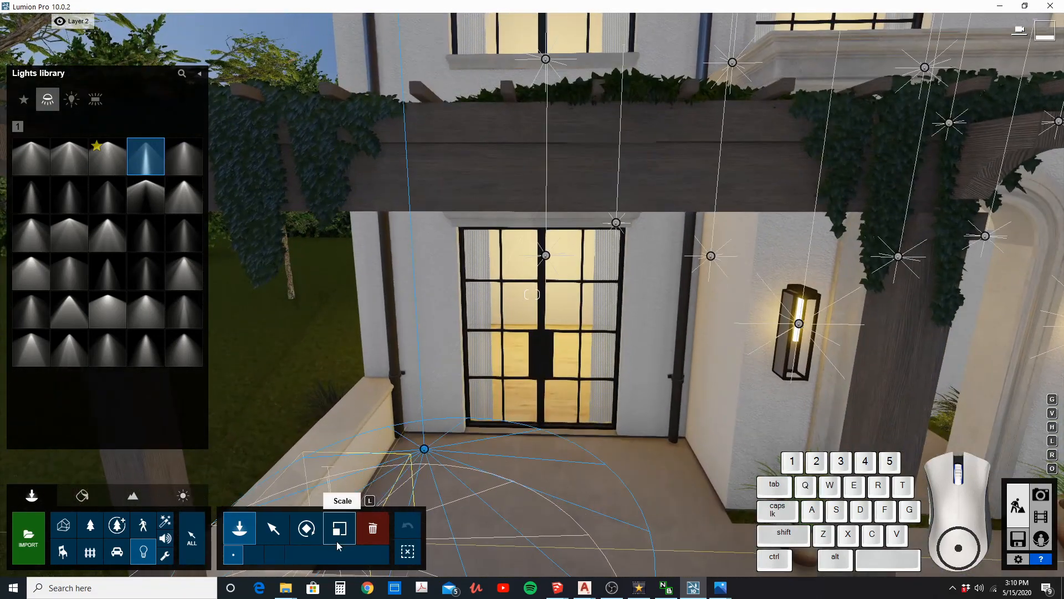
Rotate the Lamp04 spotlight to shine upward along the wall left of the patio doors.
left_click(307, 527)
left_click(424, 448)
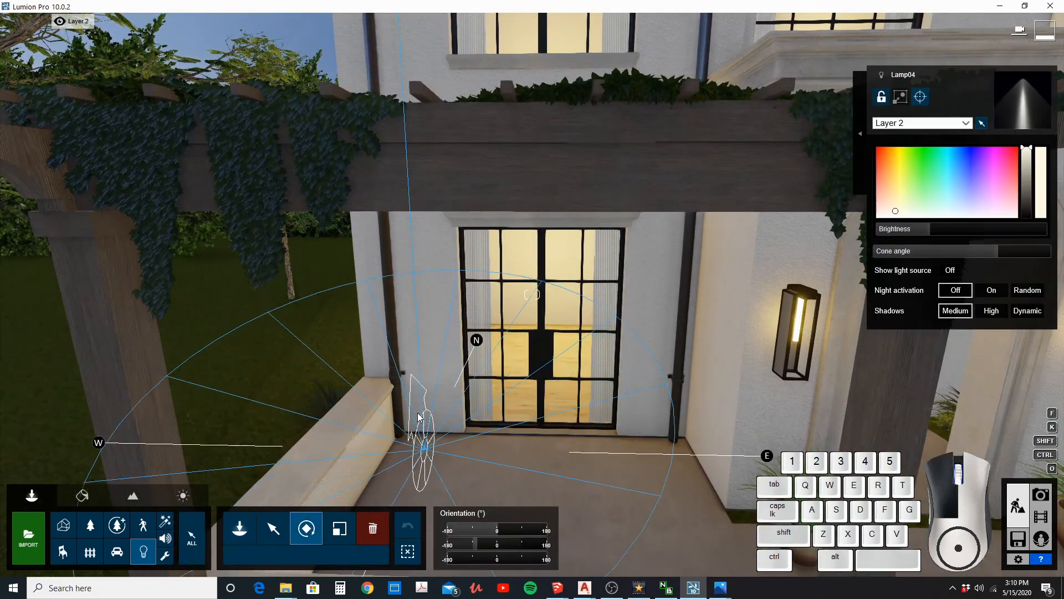
key("w")
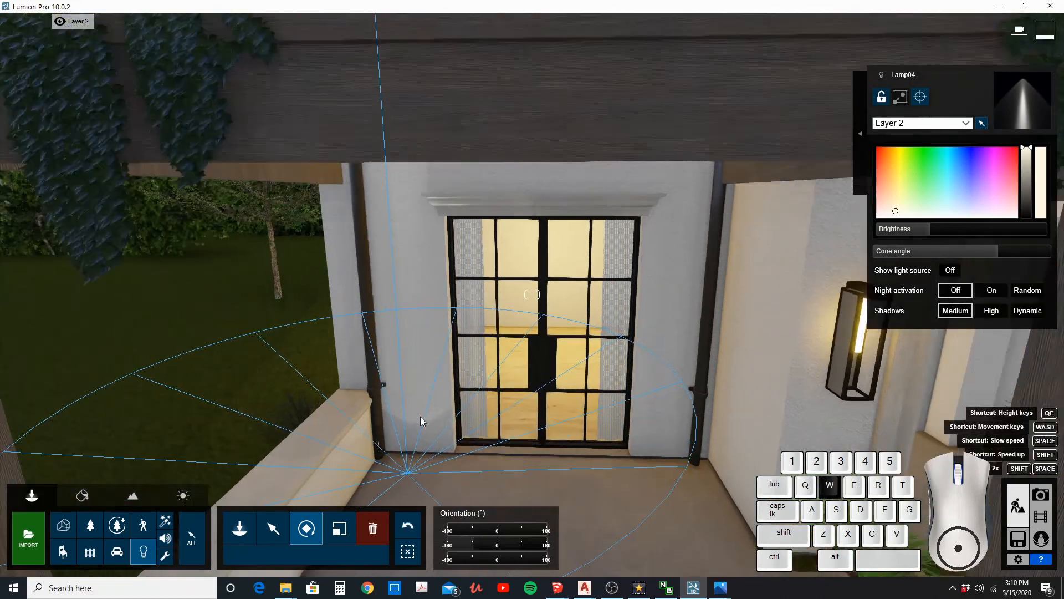
right_click_drag(421, 421, 525, 403)
left_click_drag(618, 271, 615, 252)
key("s")
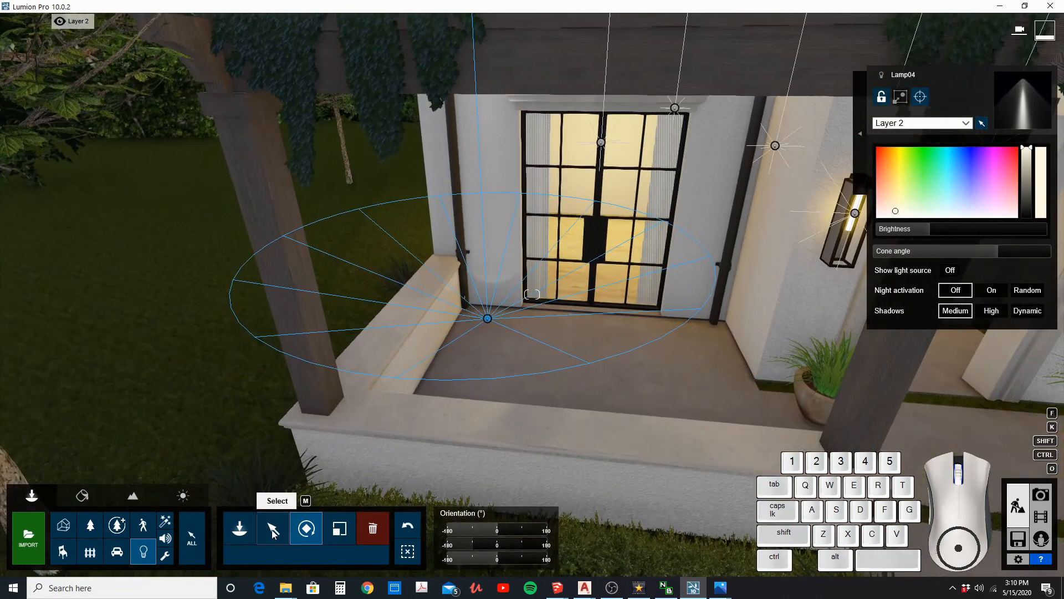
Move the Lamp04 uplight onto the low wall beside the downspout left of the French doors and raise its brightness to about 1240.
left_click(273, 532)
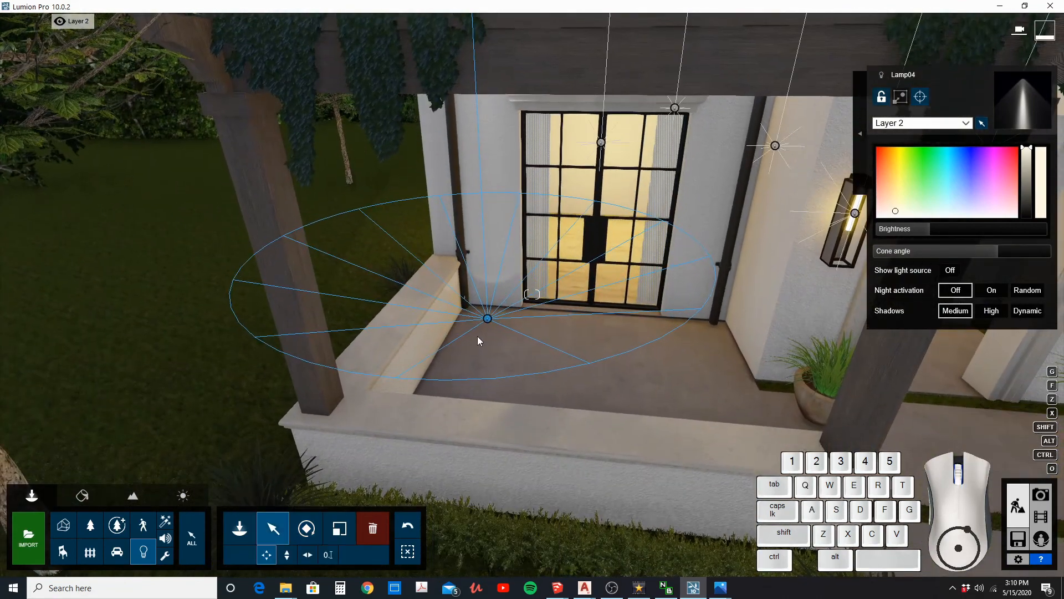
mouse_move(488, 319)
left_mouse_down()
mouse_move(488, 306)
mouse_move(492, 315)
left_mouse_up()
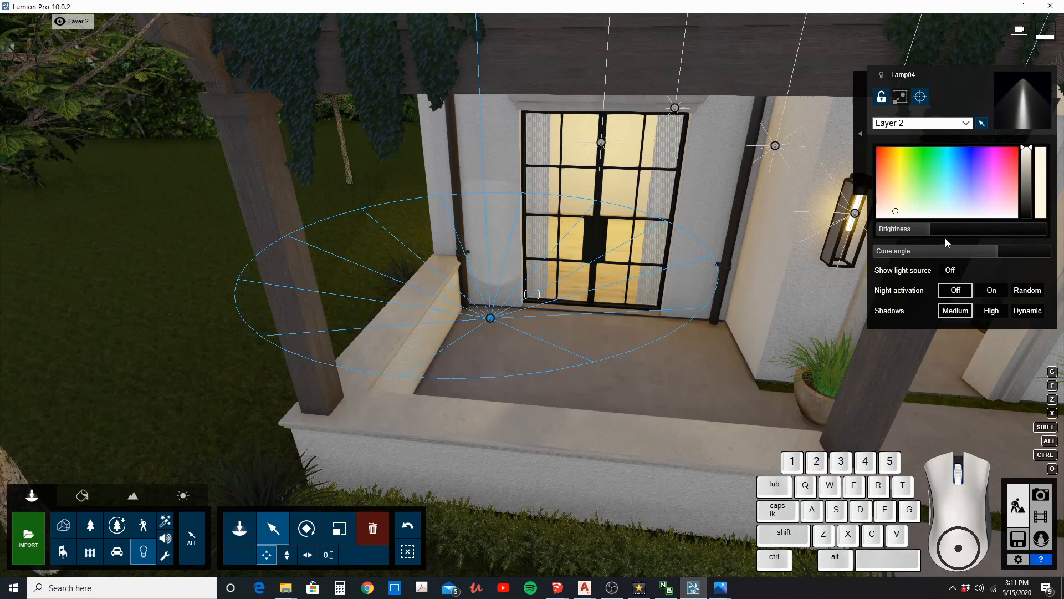
left_click_drag(942, 227, 952, 227)
key("s")
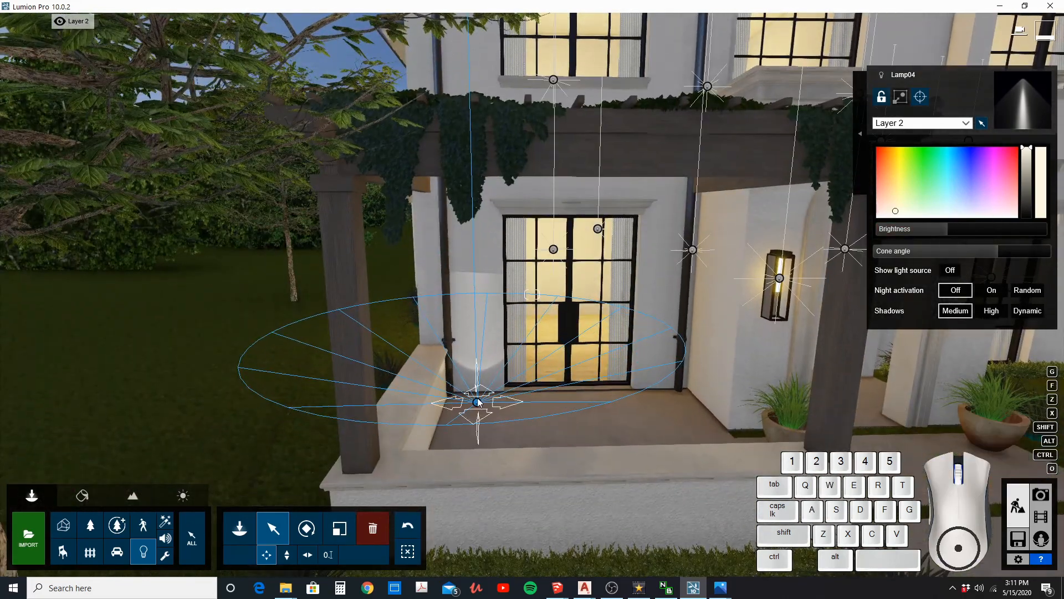
left_click_drag(478, 402, 446, 351)
Narrow the patio uplight's cone angle slightly, give it a warm orange colour and set its brightness to about 976.
key("e")
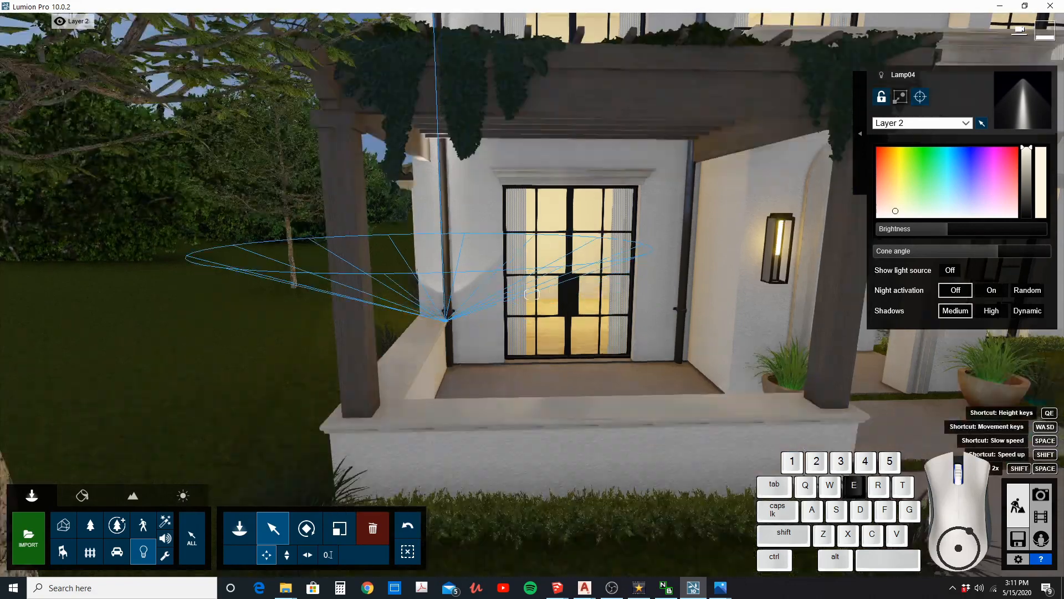
key("s")
key("q")
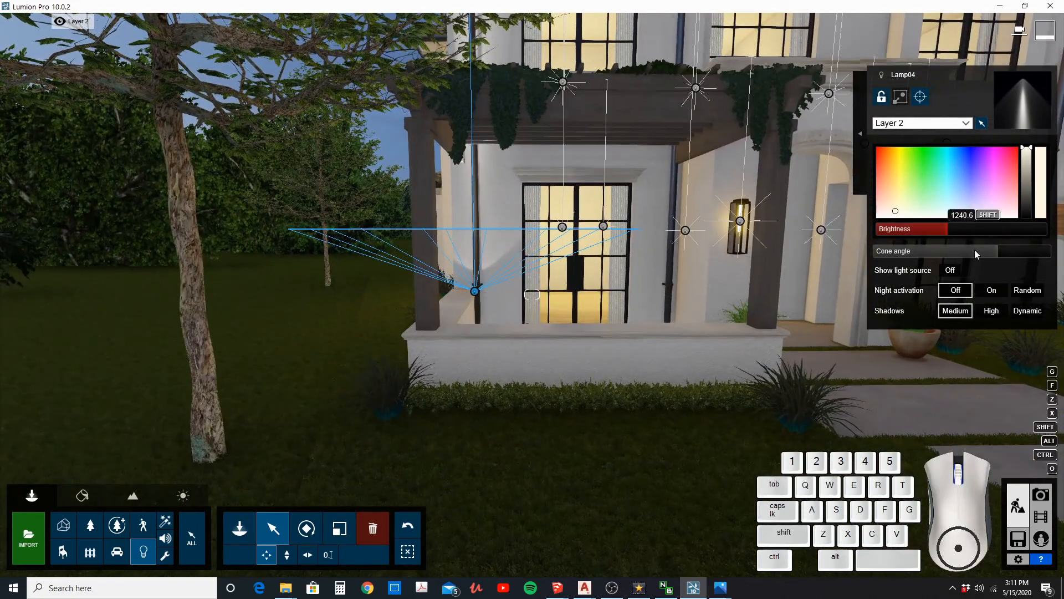
left_click_drag(1023, 253, 959, 227)
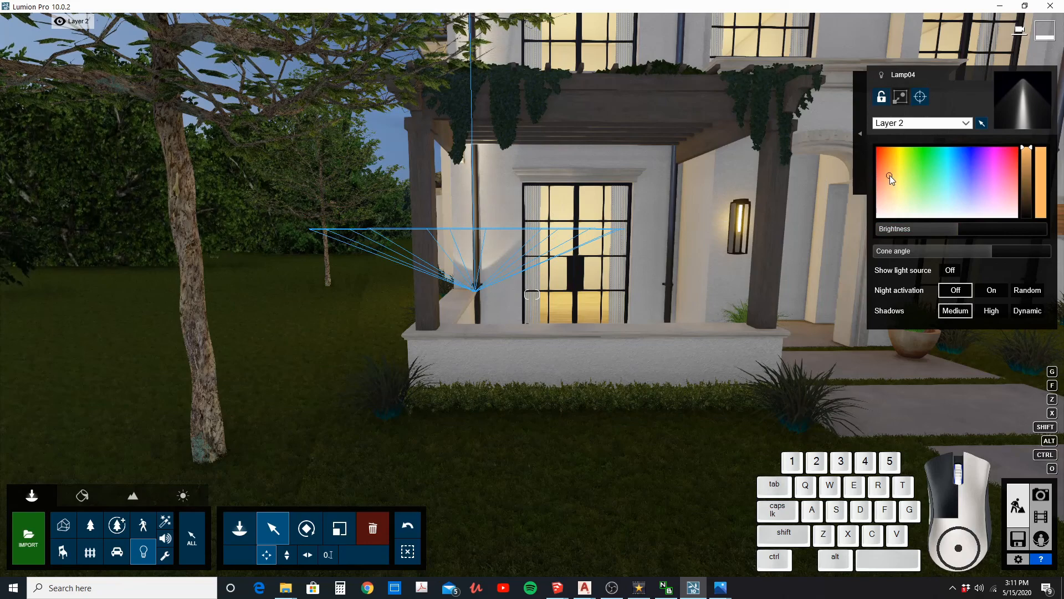
key("s")
key("d")
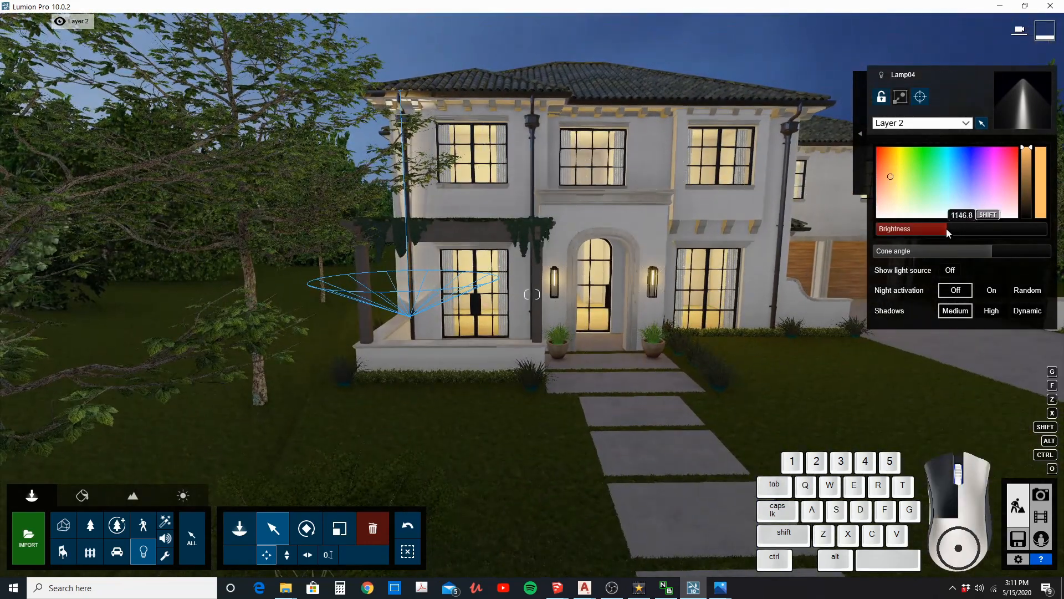
left_click_drag(947, 228, 944, 231)
Copy the warm uplight to the downspout right of the patio's French doors and fine-tune its position.
key("w")
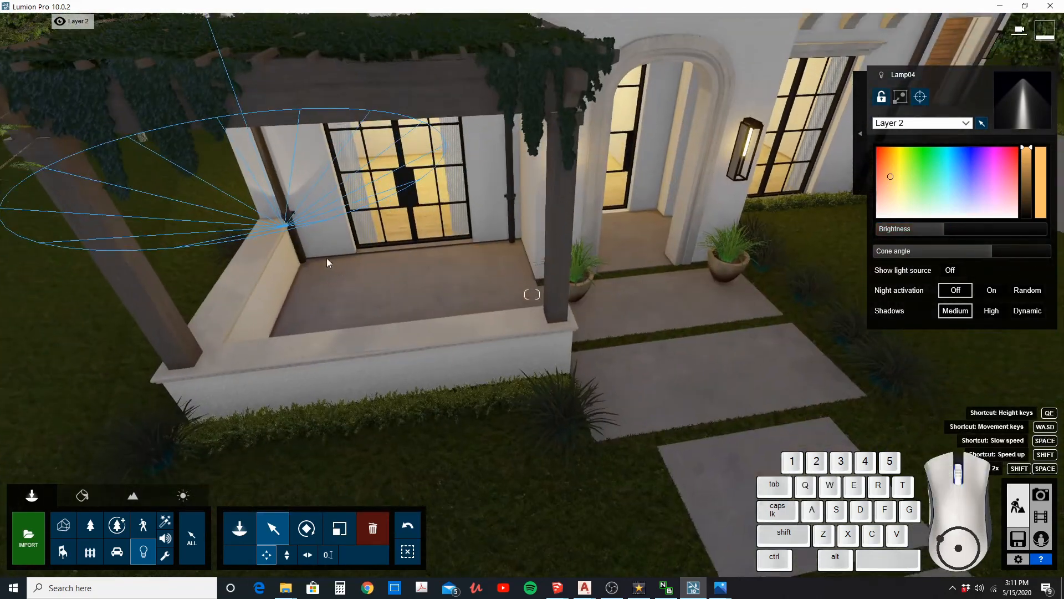
left_click_drag(283, 223, 497, 242, "alt")
key("e")
right_click_drag(497, 241, 489, 271)
key("s")
key("d")
key("a")
key("q")
key("w")
key("a")
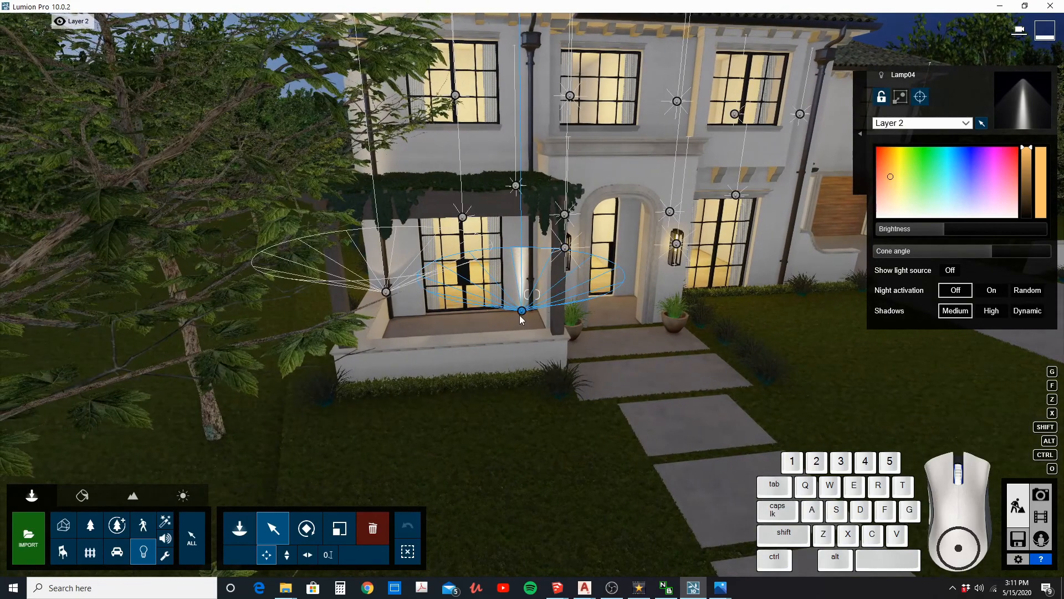
left_click_drag(522, 319, 520, 322)
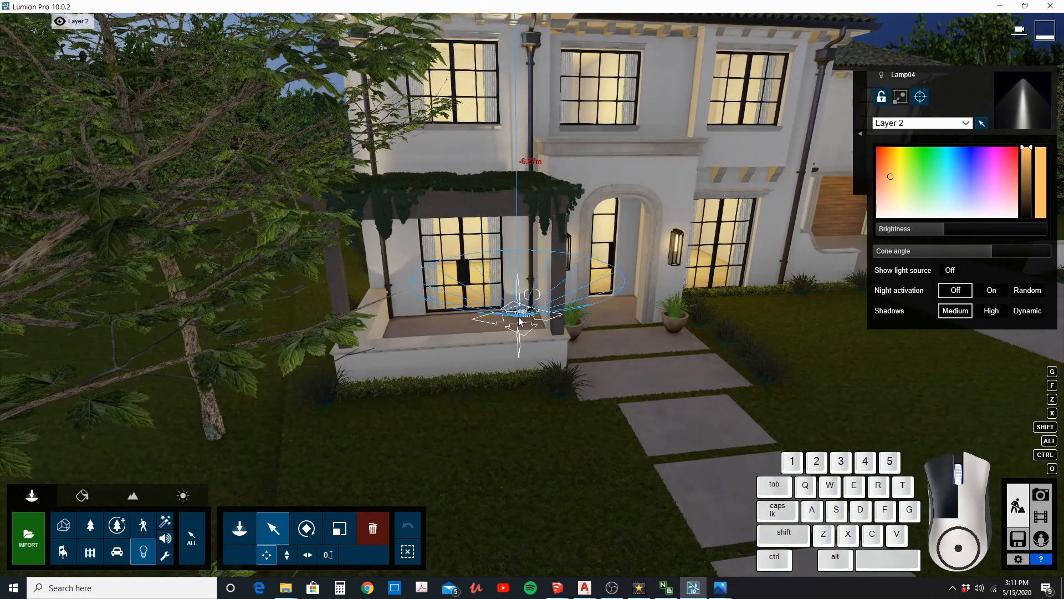
Copy the uplight about 3.7 m across the walkway, beside the planter right of the entrance.
key("d")
key("w")
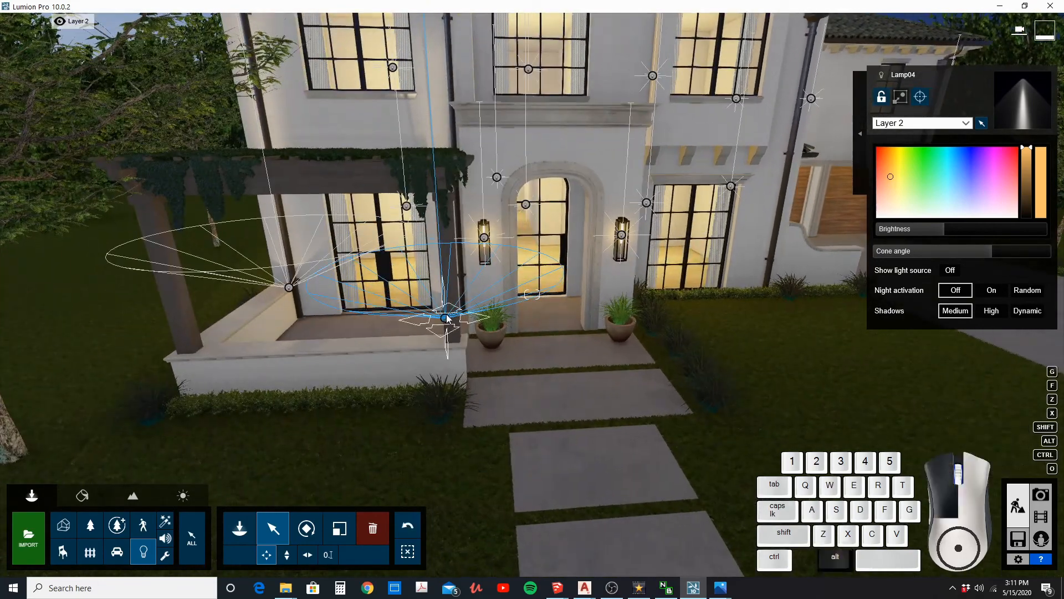
left_click_drag(448, 318, 478, 343)
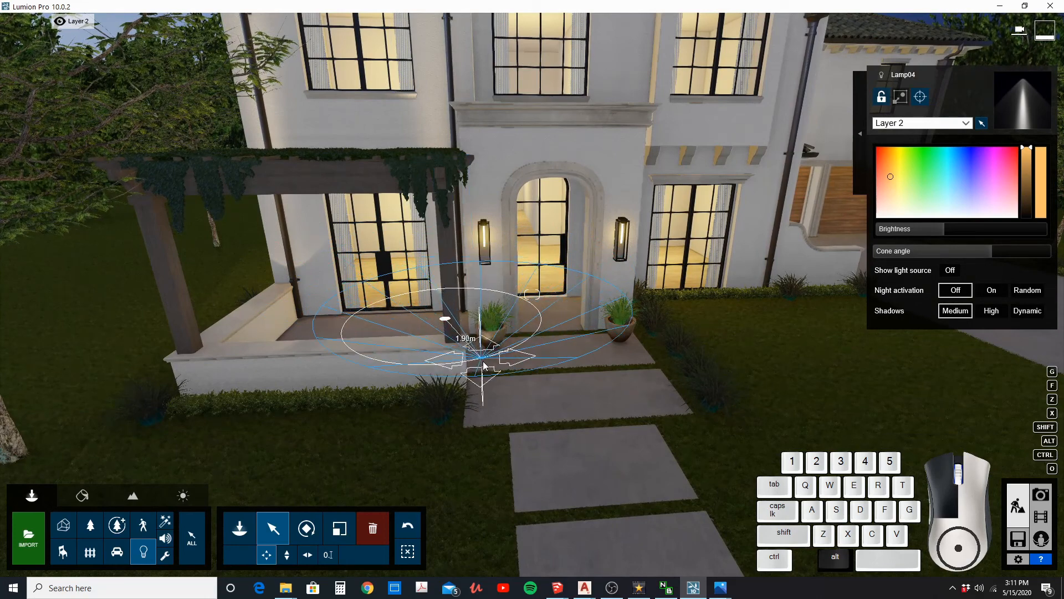
left_click_drag(541, 368, 639, 333)
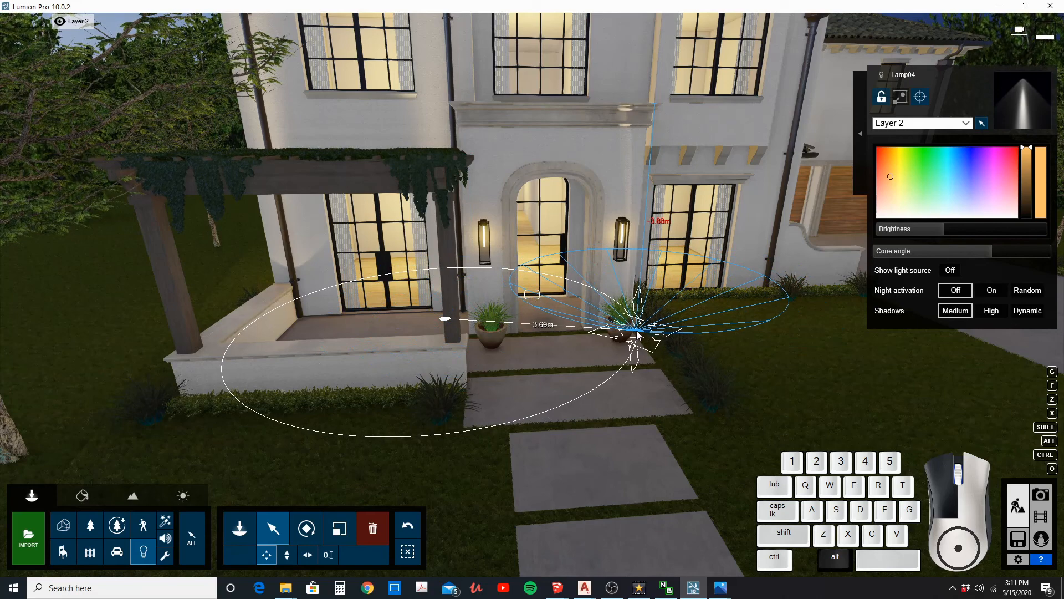
left_click_drag(638, 332, 638, 331, "alt")
Copy the entrance uplight to the other side of the walkway, between the left planter and the pergola post.
key("q")
right_click_drag(637, 332, 627, 326)
left_click_drag(586, 314, 450, 317, "alt")
key("d")
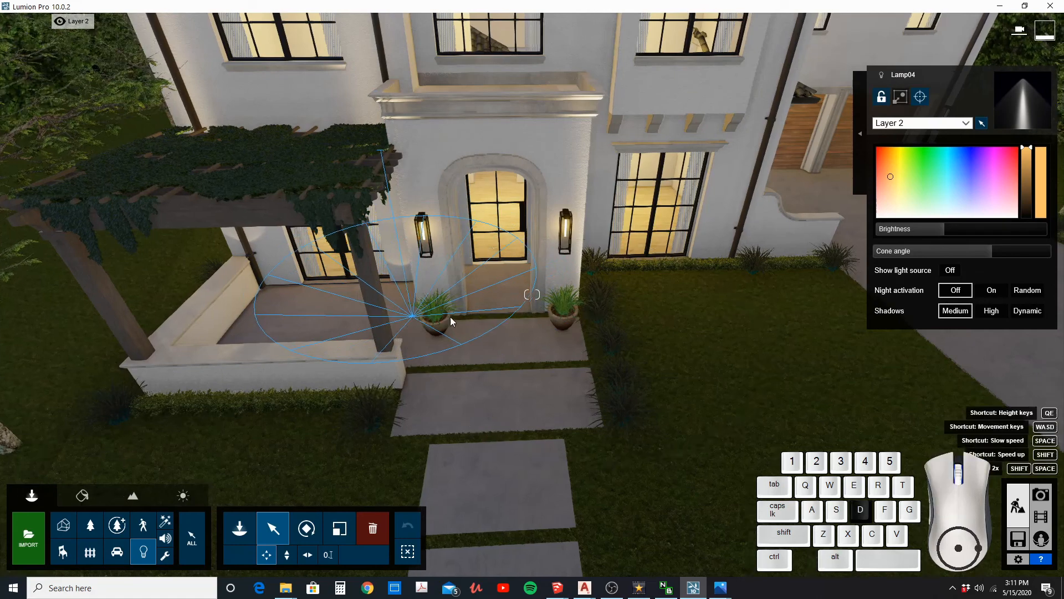
Copy the uplight into the planting bed right of the ground-floor window, near the downspout, and adjust its position.
key("w")
right_click_drag(450, 317, 441, 304)
key("q")
left_click_drag(400, 347, 637, 253, "alt")
key("w")
key("d")
right_click_drag(637, 254, 664, 214)
key("q")
key("s")
left_click_drag(565, 247, 525, 236)
right_click_drag(524, 233, 504, 222)
Copy the uplight to the house's side wall, behind the curved low wall beside the driveway.
key("d")
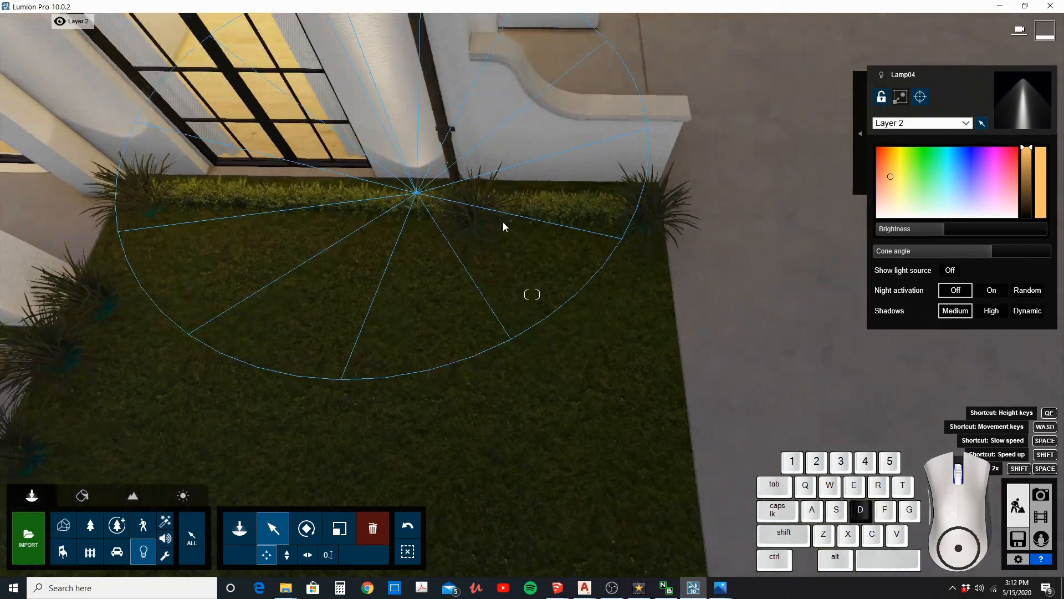
key("s")
left_click_drag(392, 290, 437, 227, "alt")
key("d")
right_click_drag(438, 226, 471, 235)
key("w")
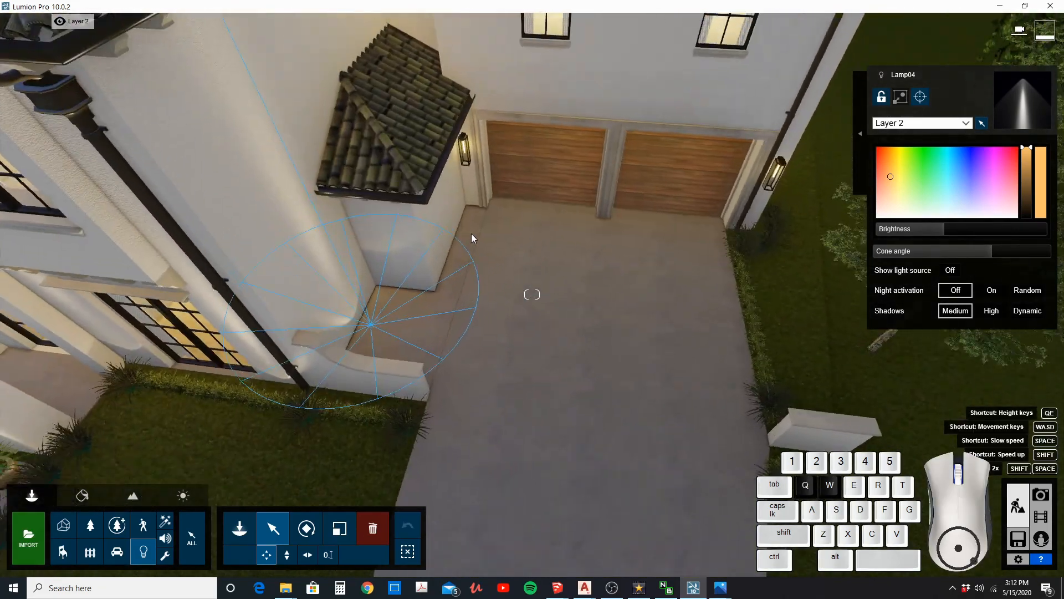
Copy the uplight to the garage's right corner below the downspout and nudge it into place.
left_click_drag(373, 345, 772, 256, "alt")
key("d")
key("w")
right_click_drag(770, 252, 508, 246)
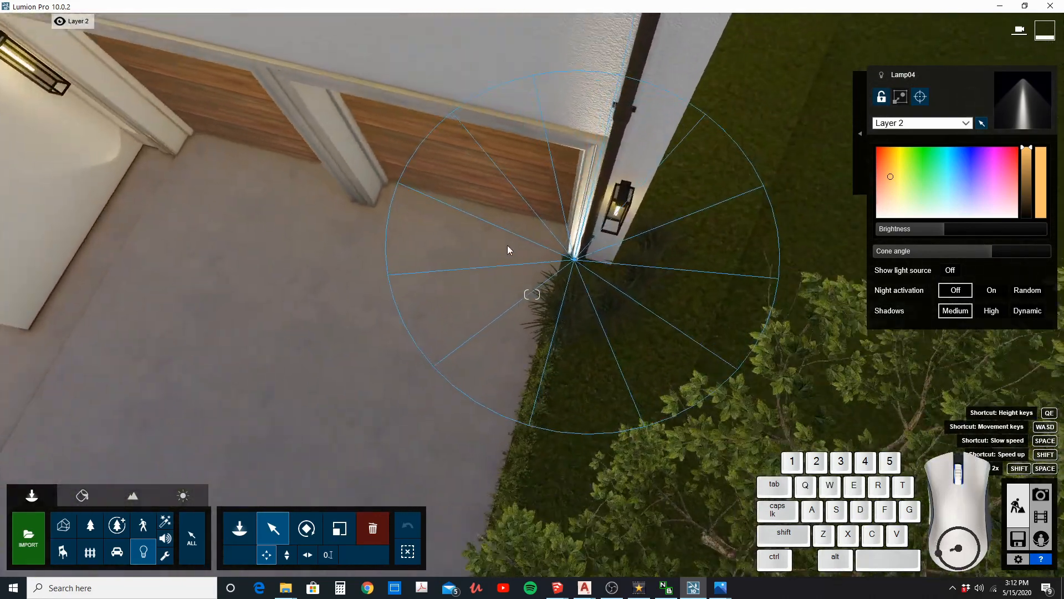
mouse_move(557, 266)
left_mouse_down()
mouse_move(571, 293)
mouse_move(574, 279)
mouse_move(557, 273)
left_mouse_up()
Copy the garage corner uplight about 3.3 m to the pier between the two wooden garage doors.
key("e")
key("s")
key("a")
right_click_drag(557, 264, 658, 345)
key("s")
key("d")
key("w")
key("q")
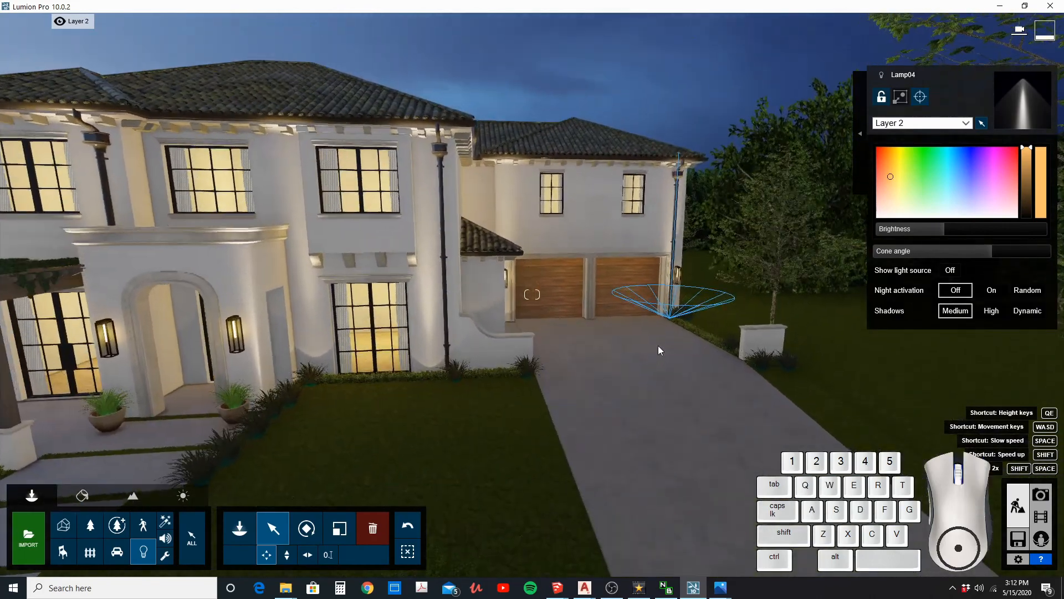
left_click_drag(668, 322, 584, 324, "alt")
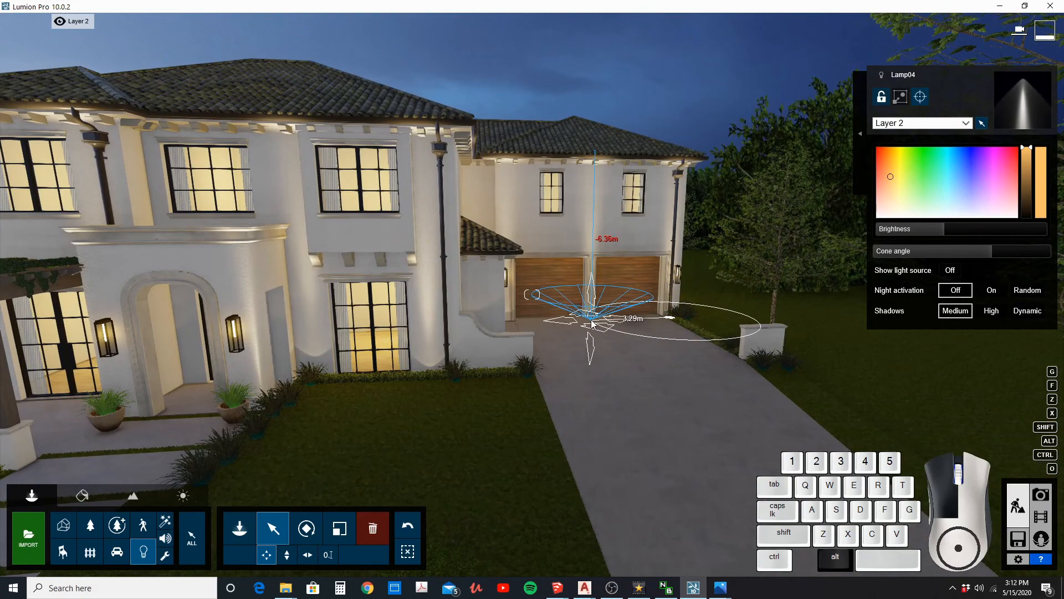
left_click_drag(591, 321, 592, 322, "alt")
Copy the garage uplight about 9.2 m to the lawn edge in front of the ground-floor window right of the entrance.
key("e")
key("a")
mouse_move(568, 350)
right_mouse_down()
mouse_move(569, 314)
mouse_move(562, 360)
right_mouse_up()
key("s")
key("q")
key("d")
key("w")
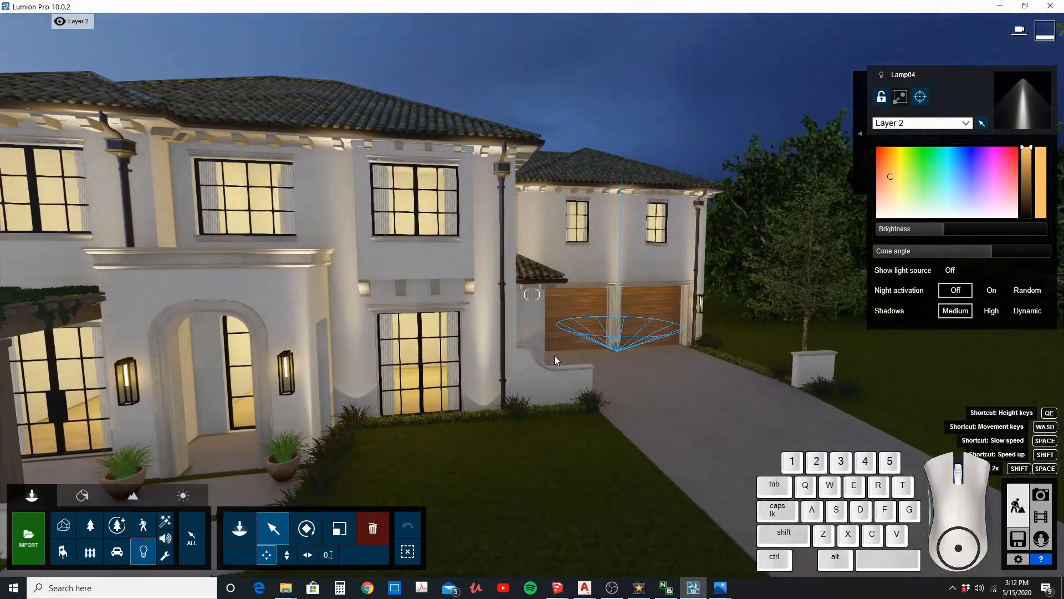
key("s")
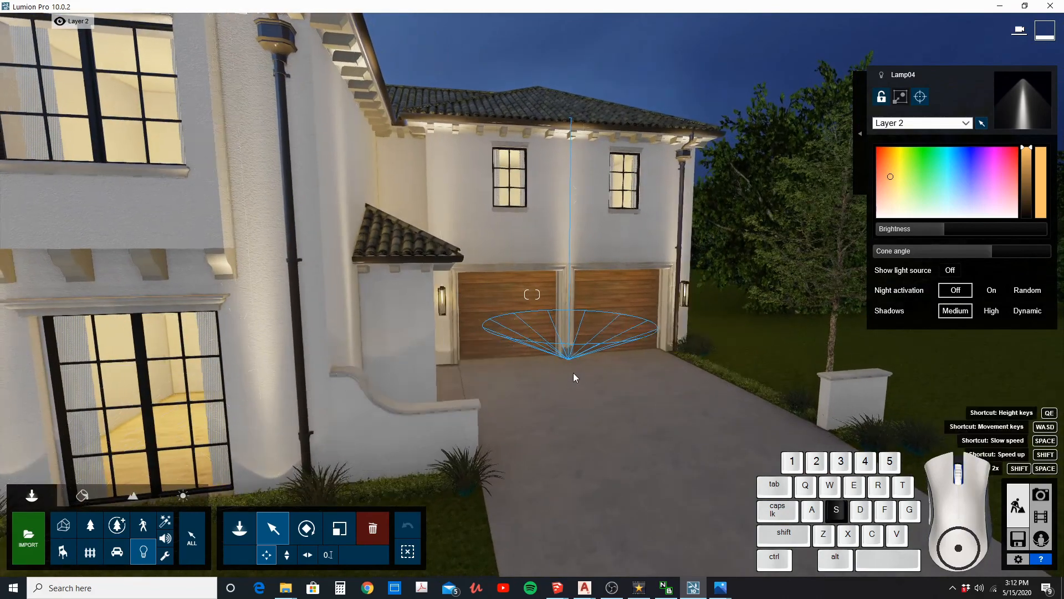
key("s")
key("a")
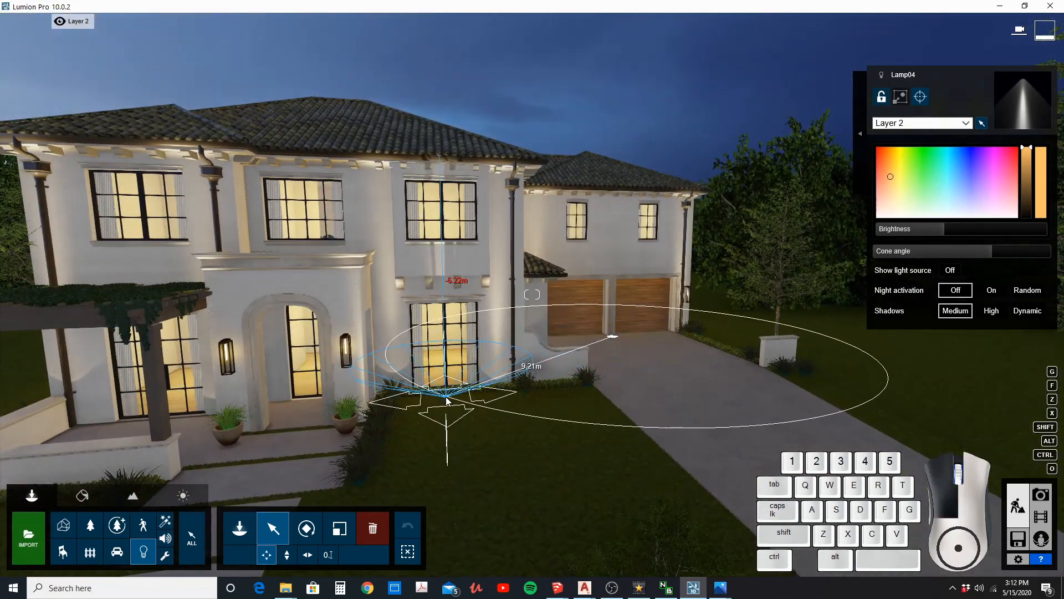
key("w")
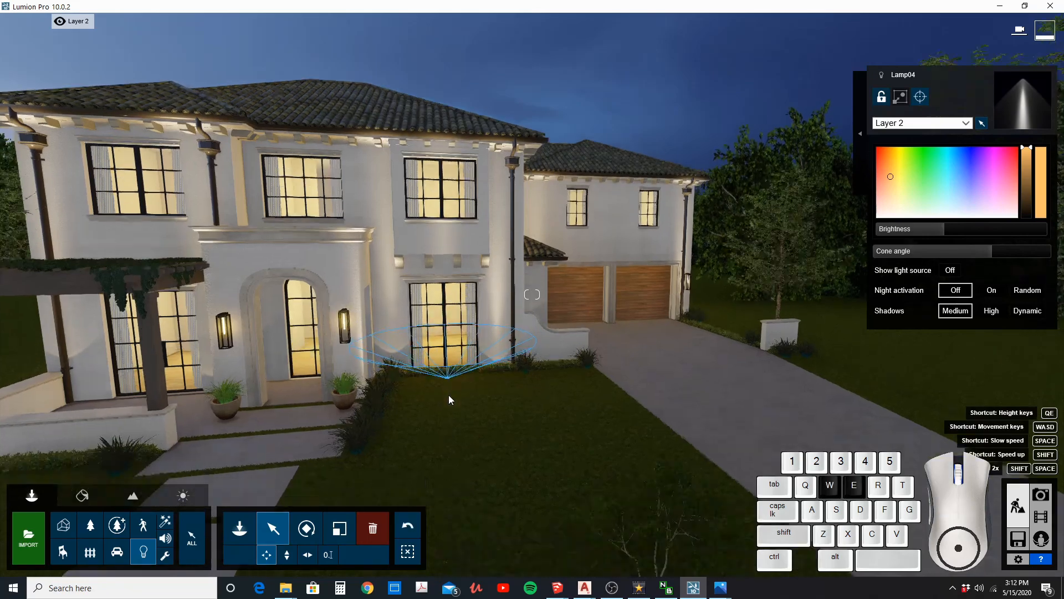
Select the nine Lamp04 uplights along the facade and lower their brightness together.
key("s")
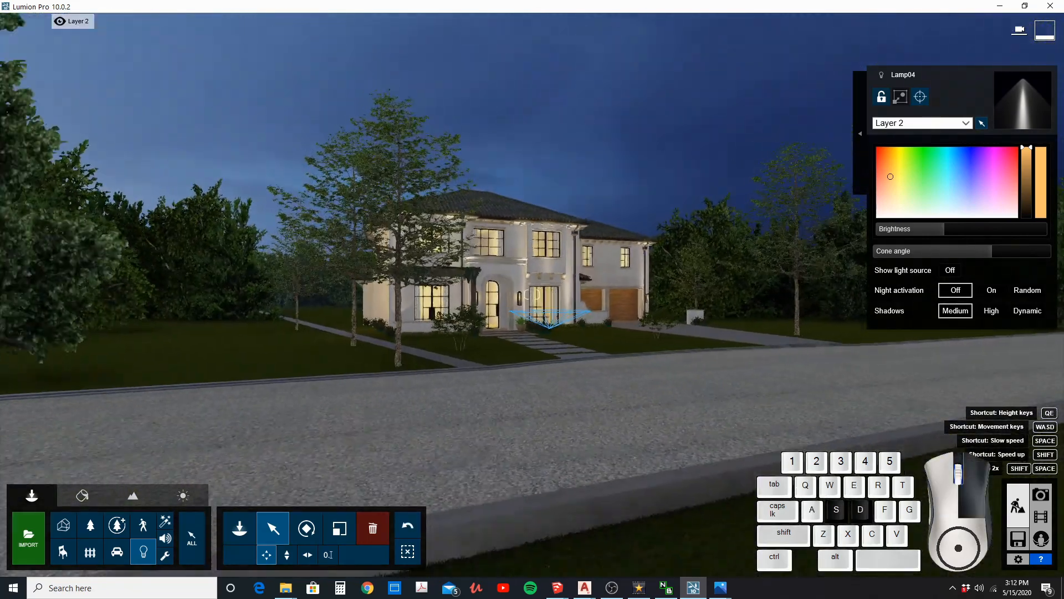
key("d")
right_click_drag(461, 401, 449, 404)
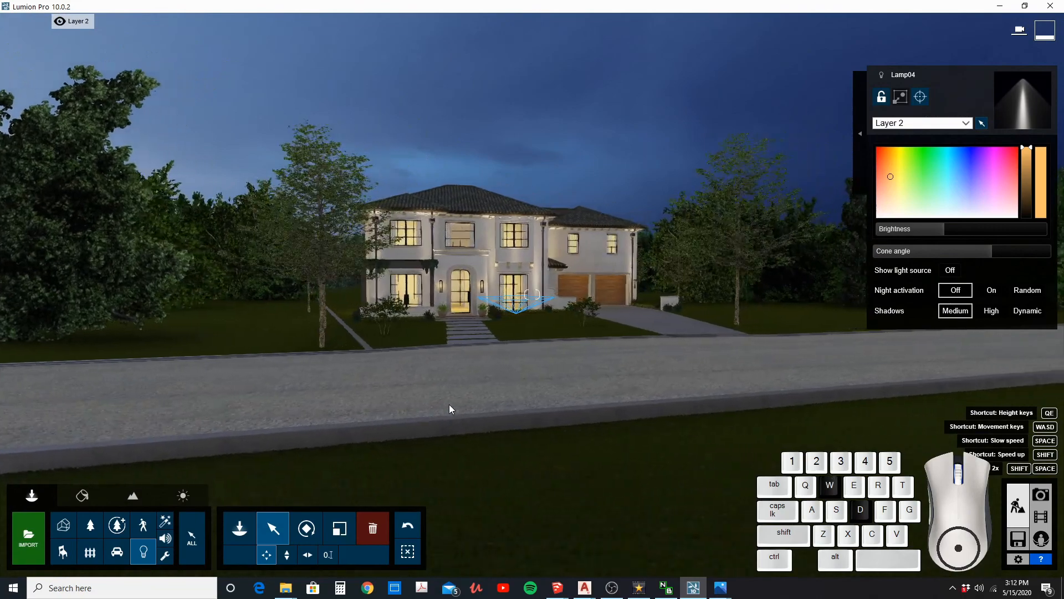
scroll(371, 318, "up", 5)
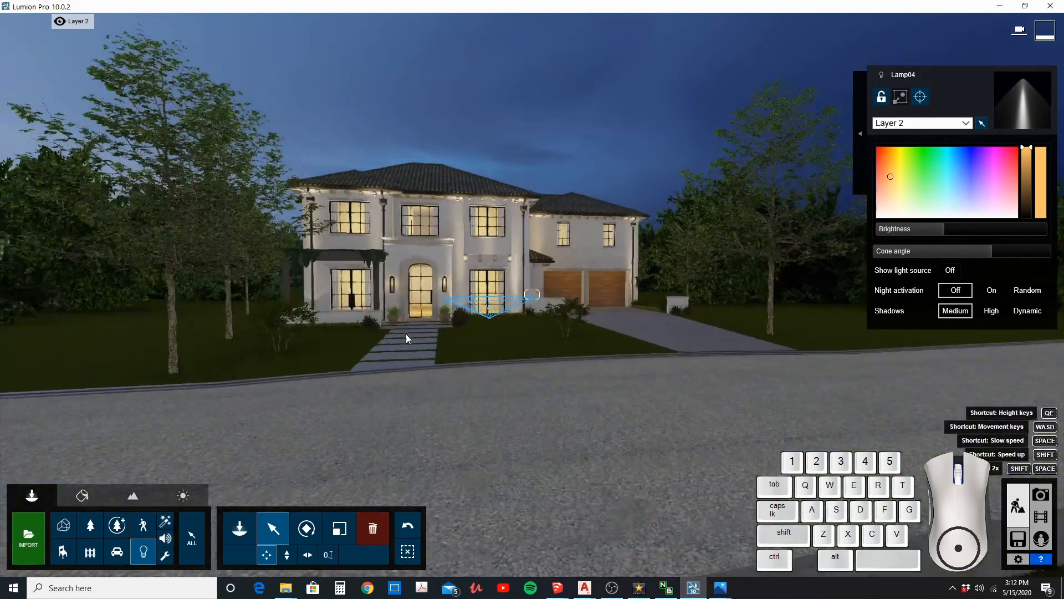
left_click_drag(272, 342, 610, 331, "ctrl")
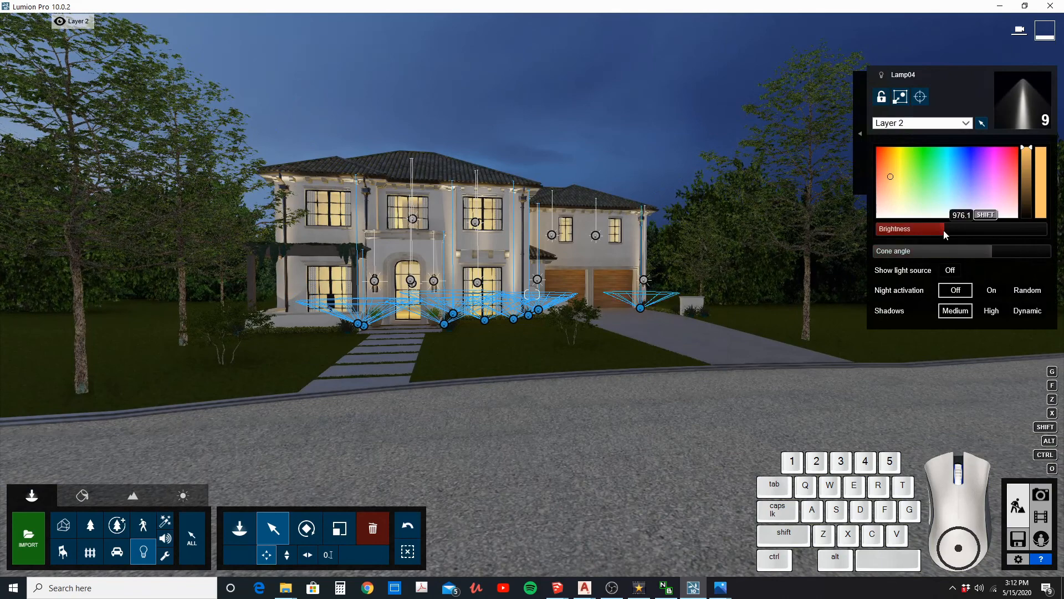
left_click_drag(935, 230, 934, 229)
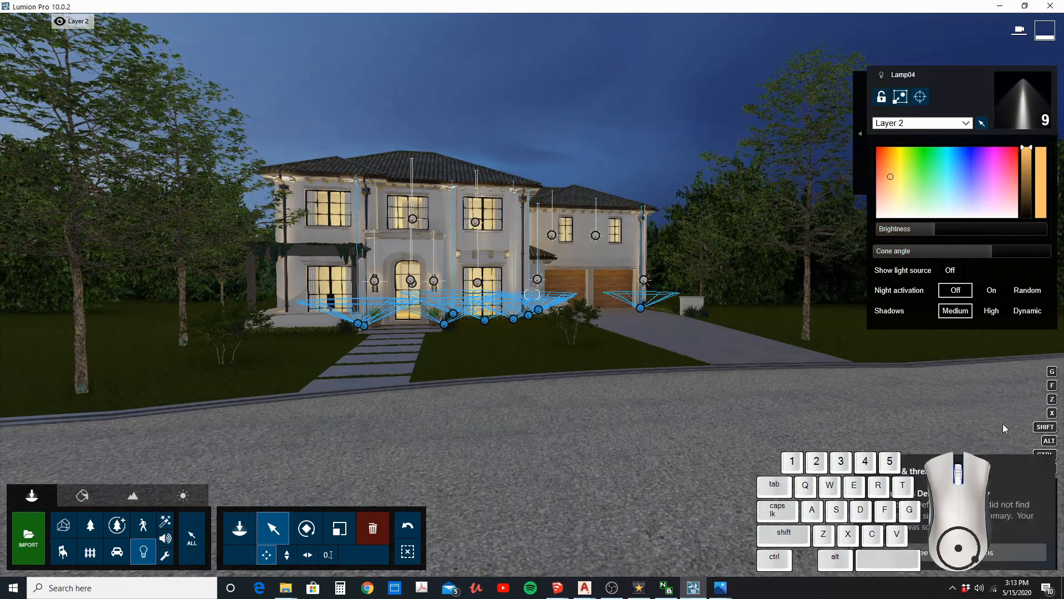
left_click(1046, 466)
Place a new Lamp04 spotlight on the underside of the entrance arch, centred above the front door.
key("w")
key("a")
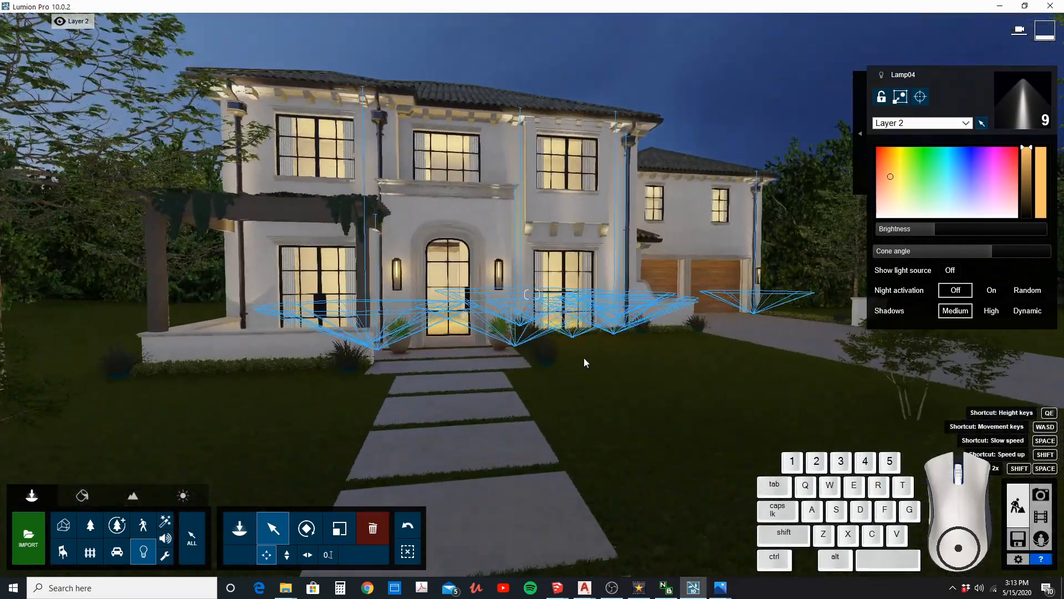
key("w")
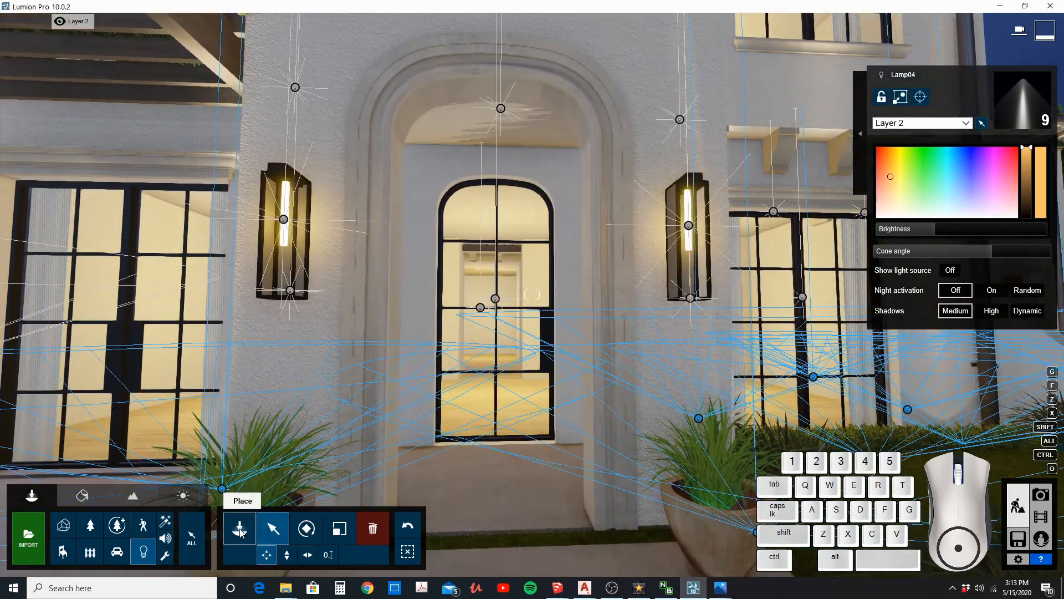
left_click(240, 532)
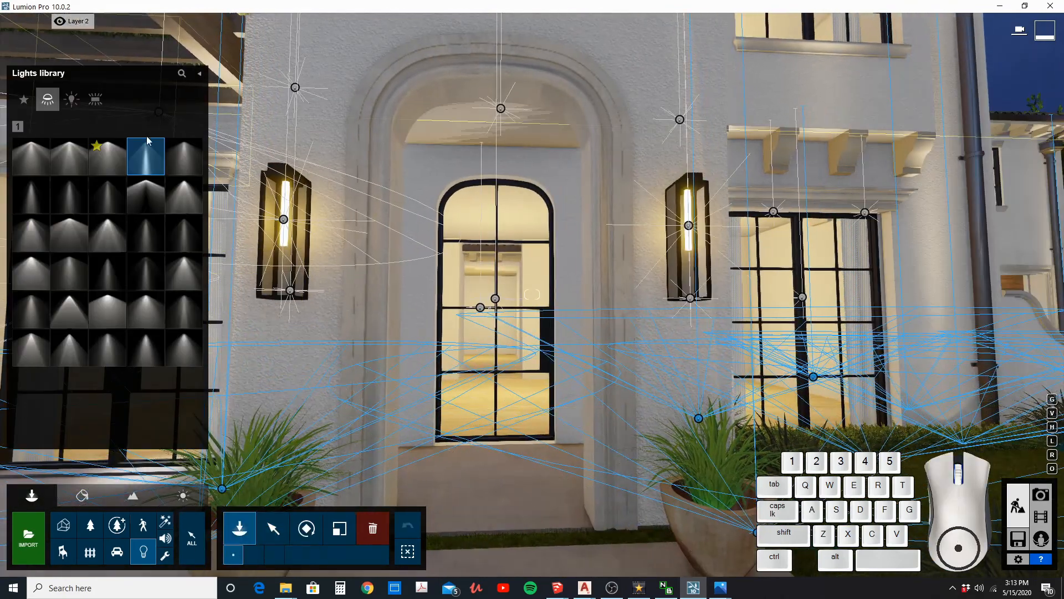
right_click_drag(518, 249, 560, 315)
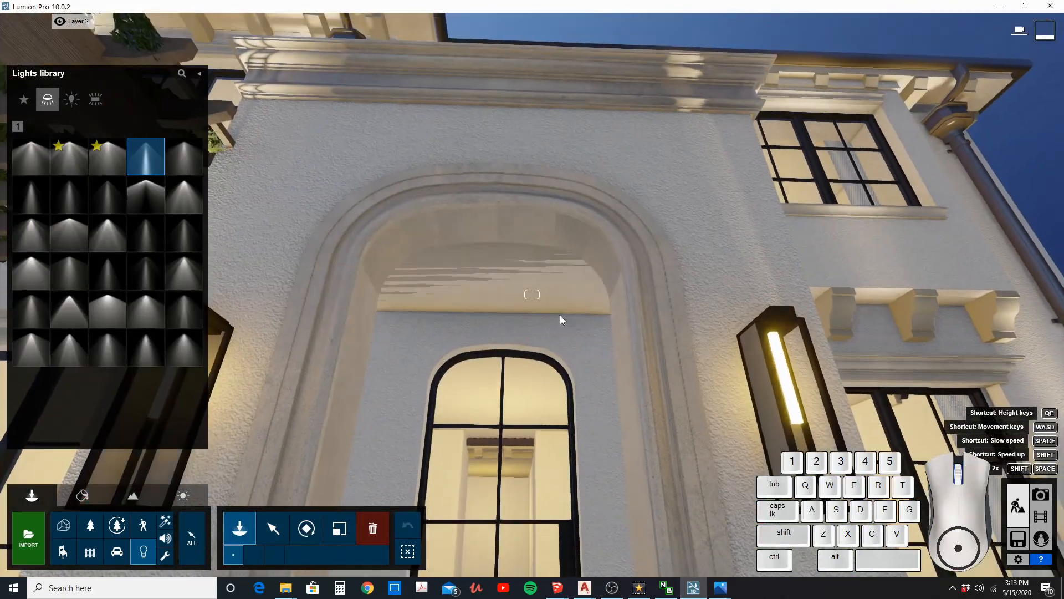
left_click(509, 280)
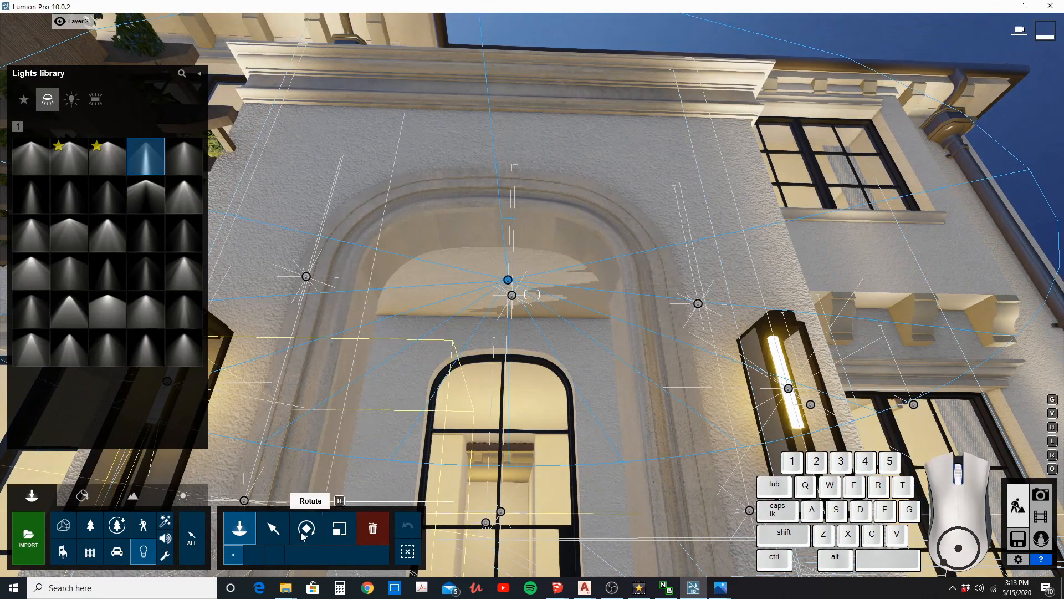
left_click(274, 528)
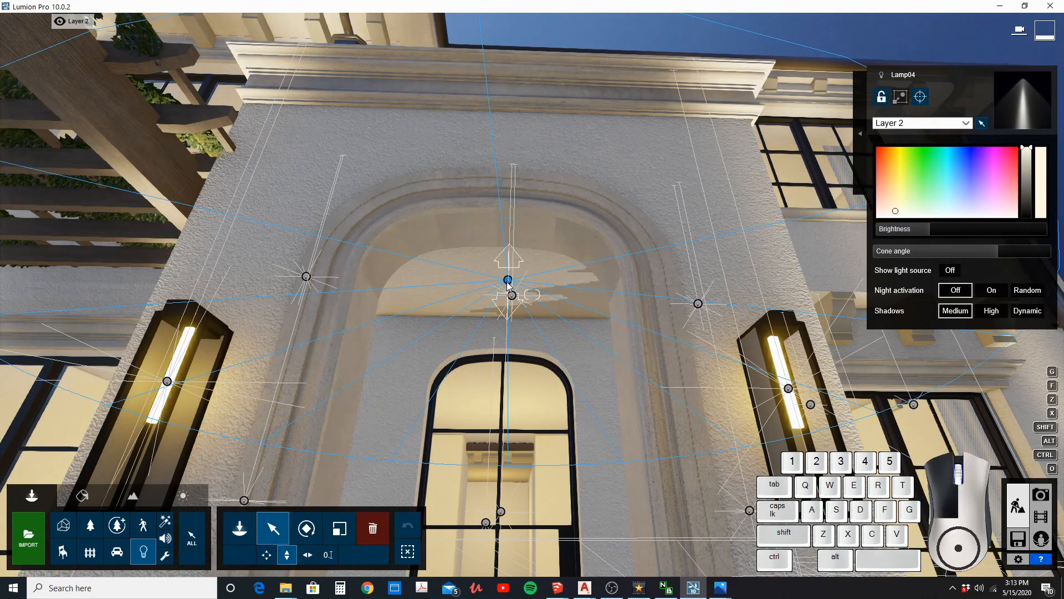
key("s")
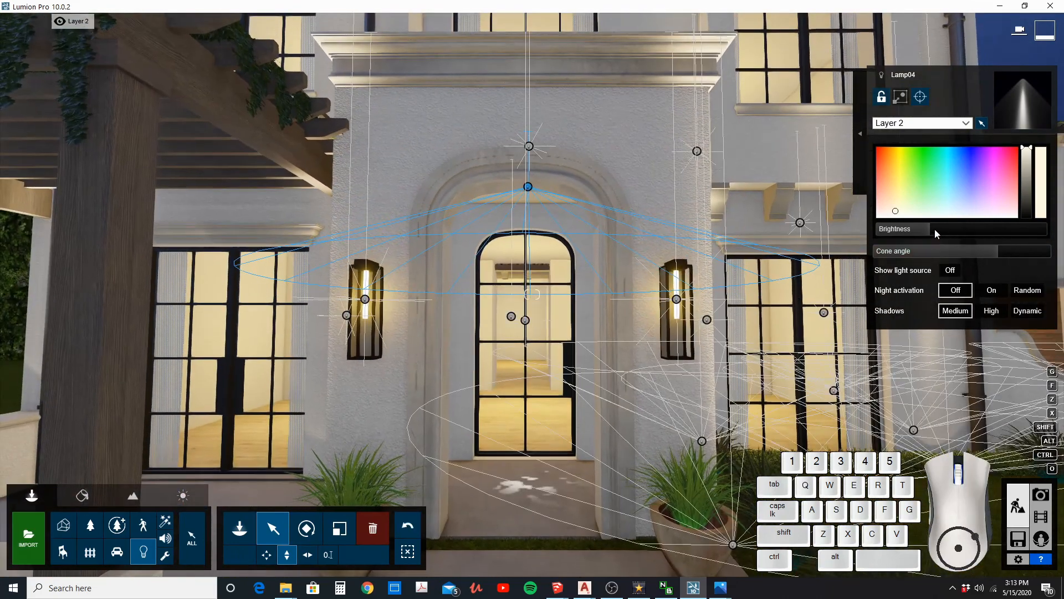
Try a brighter setting and the widest cone angle on the Lamp04 entrance spotlight, moving it about 0.5 m toward the front door.
left_click_drag(935, 228, 1026, 250)
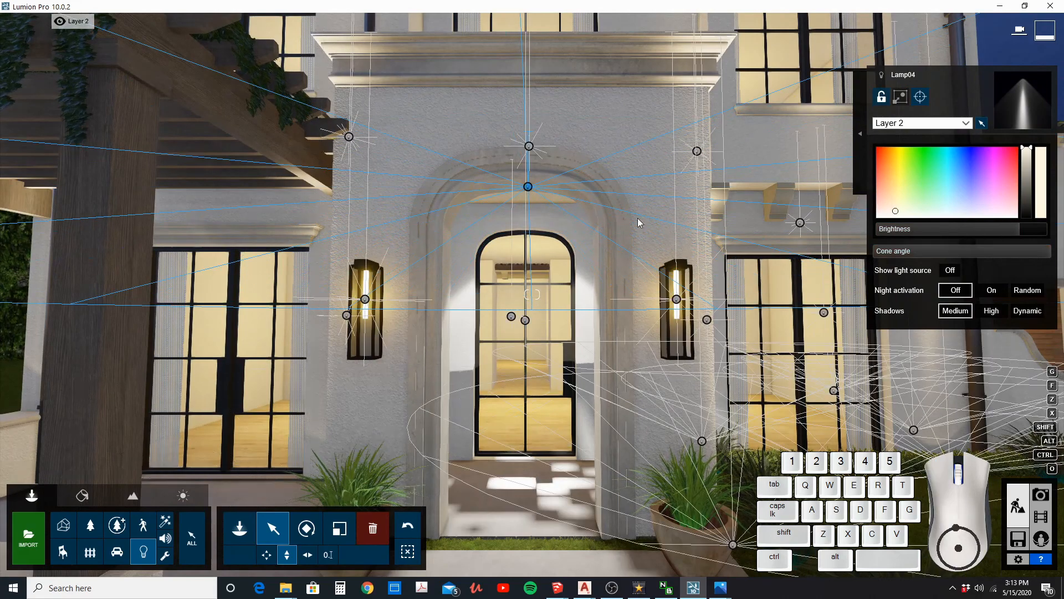
key("w")
key("q")
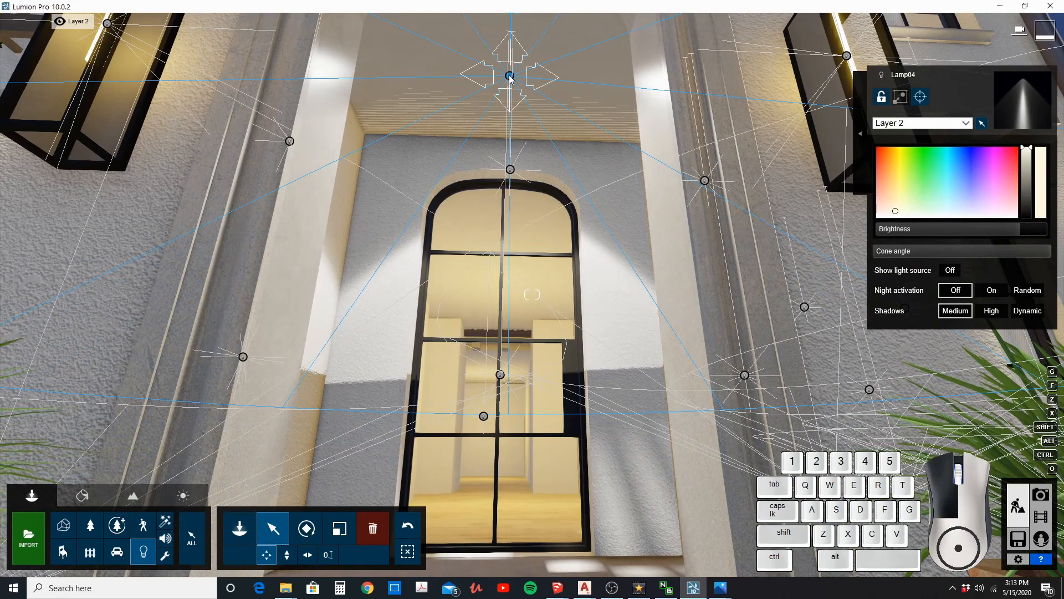
left_click_drag(510, 76, 514, 133)
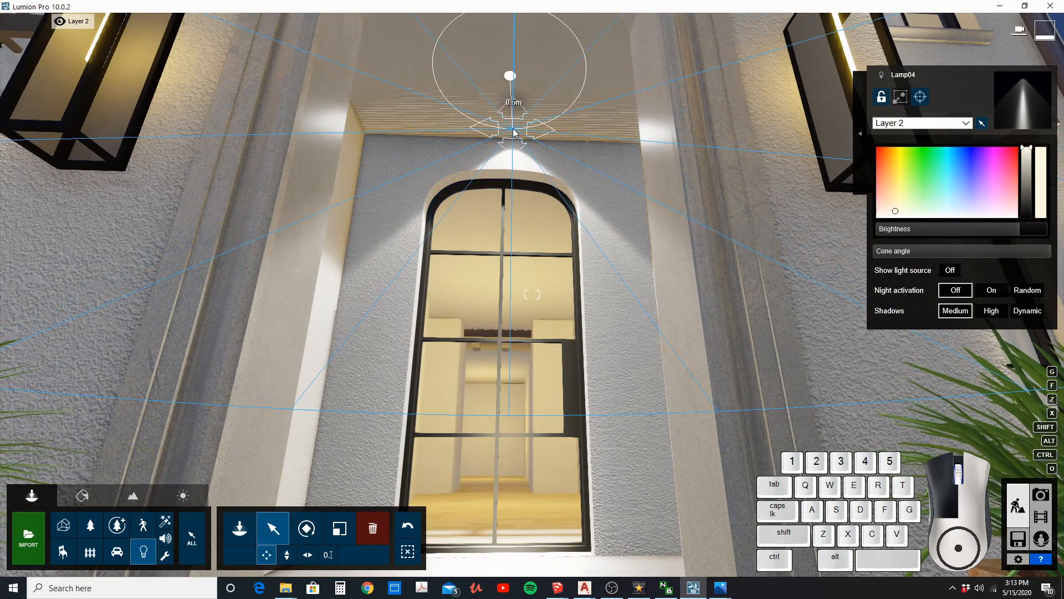
mouse_move(1028, 247)
left_click_drag(1010, 234, 967, 226)
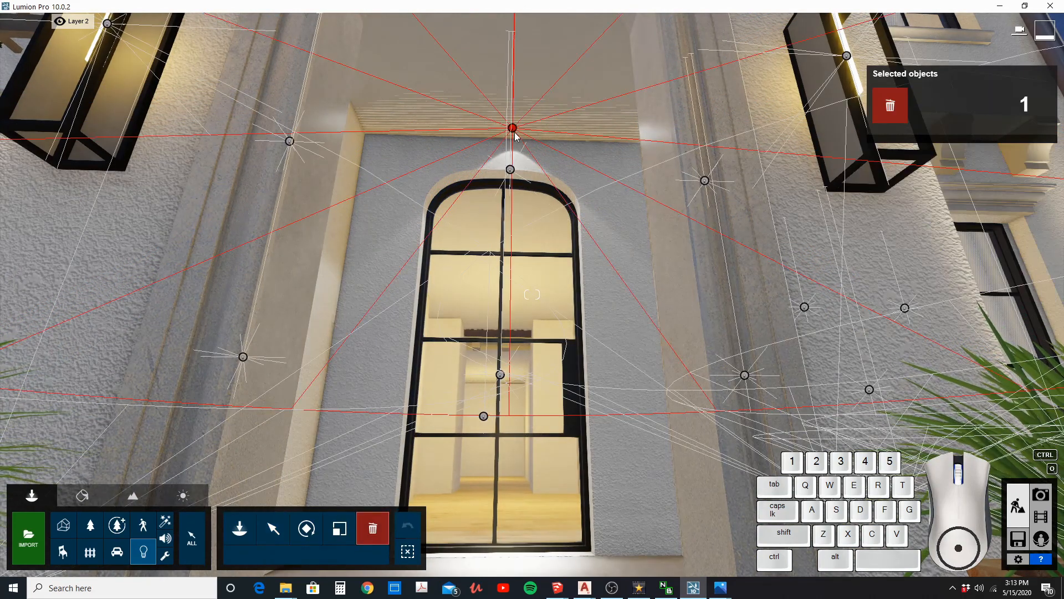
Delete the Lamp04 entrance spotlight and place a Lamp02 spotlight under the entrance arch, centred above the front door.
left_click(239, 528)
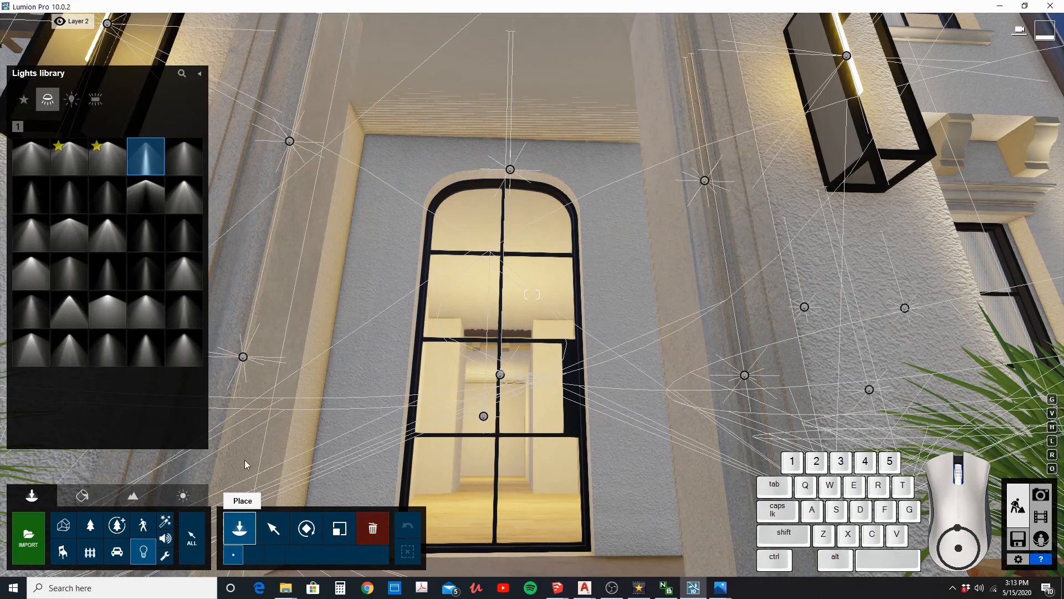
left_click(68, 173)
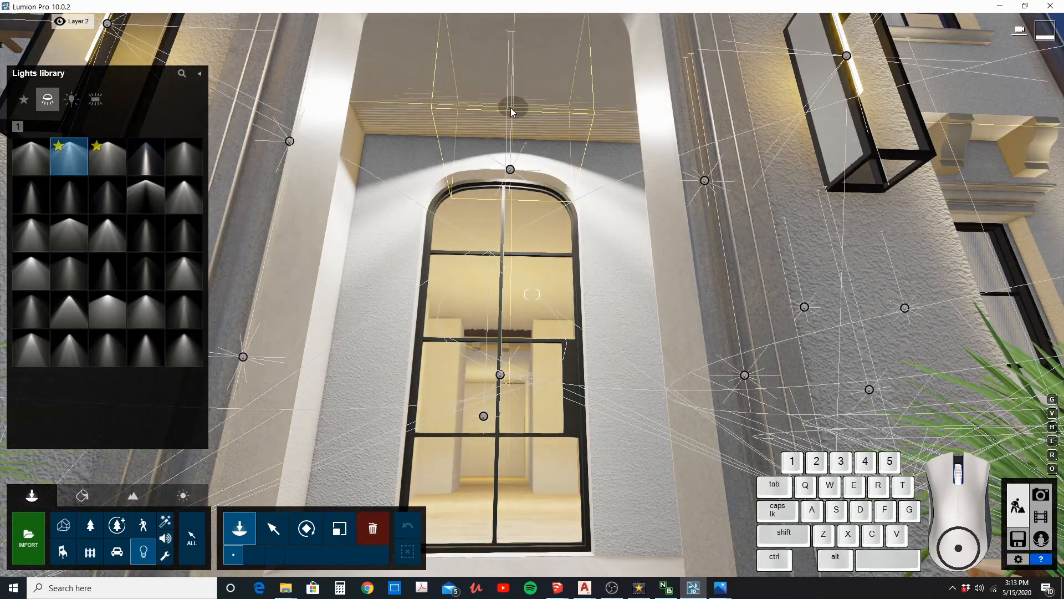
left_click(508, 107)
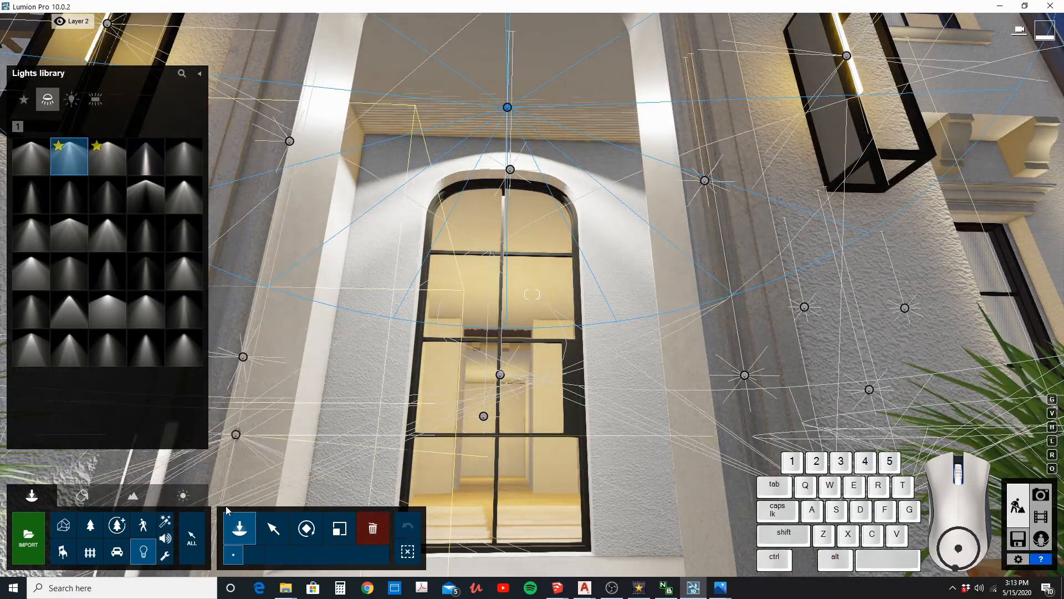
Give the Lamp02 entrance spotlight a warm orange colour, the widest cone angle and a lower brightness.
left_click(274, 528)
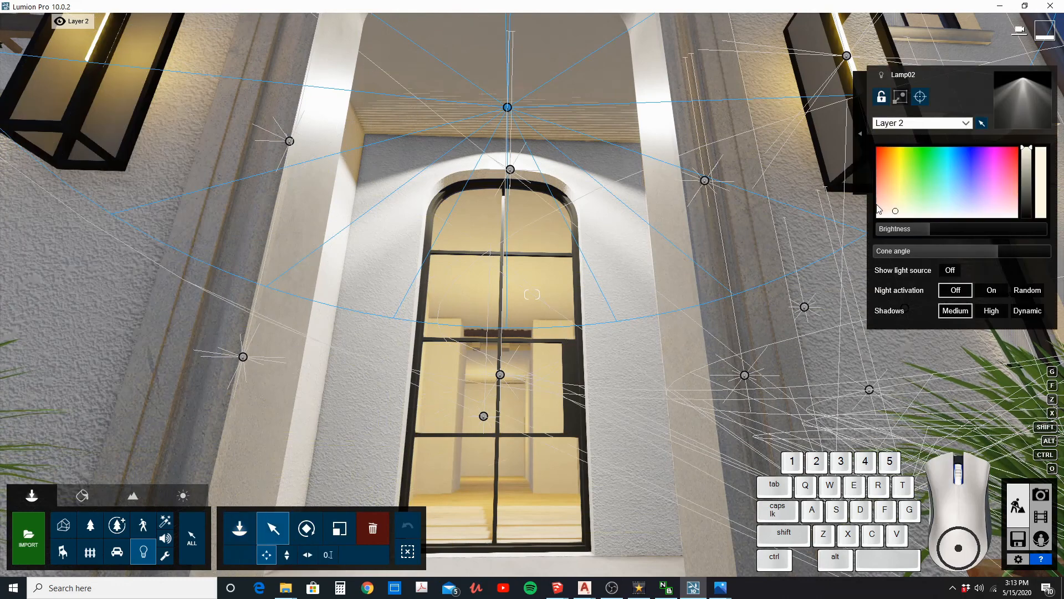
mouse_move(897, 212)
left_mouse_down()
mouse_move(908, 186)
mouse_move(893, 171)
left_mouse_up()
left_click_drag(1053, 256, 990, 252)
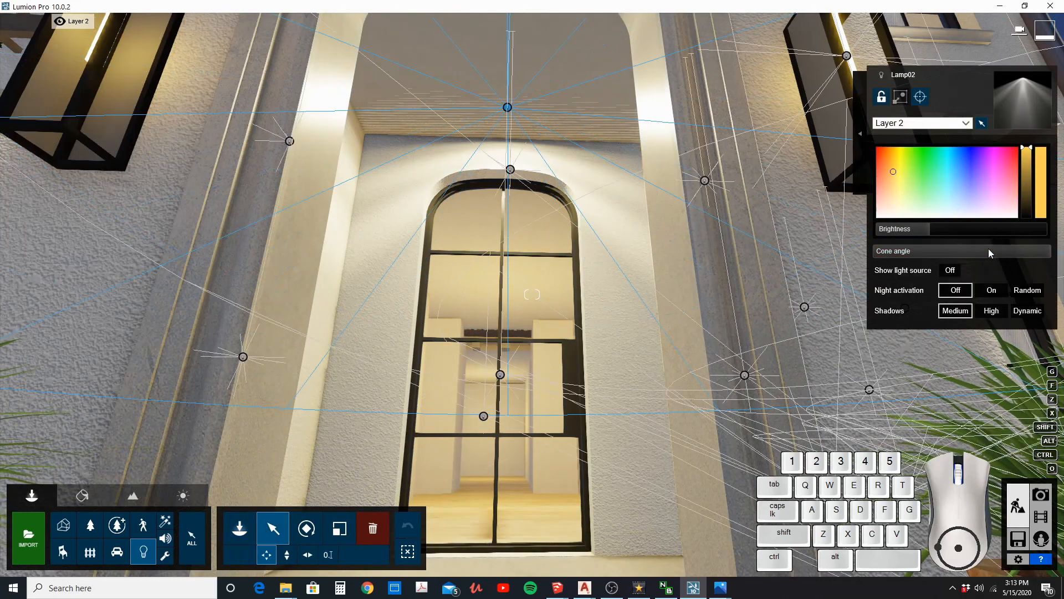
left_click_drag(936, 233, 910, 228)
Examine the evening lighting of the entrance and the whole front facade from the street.
key("s")
right_click_drag(665, 194, 608, 209)
key("w")
key("s")
key("a")
key("d")
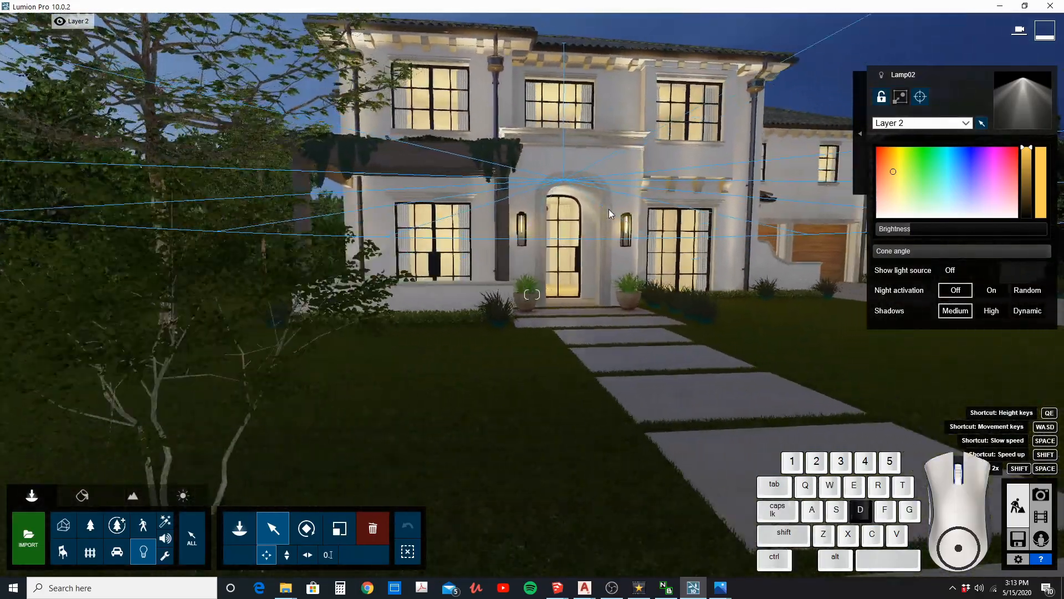
key("s")
key("d")
key("s")
right_click_drag(492, 188, 491, 186)
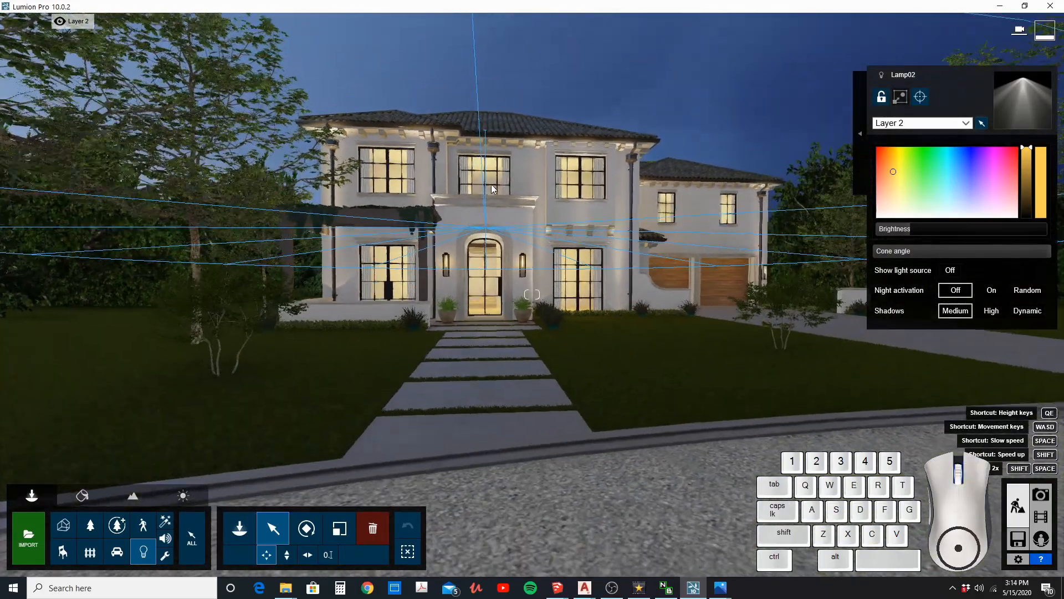
middle_click_drag(491, 185, 489, 193)
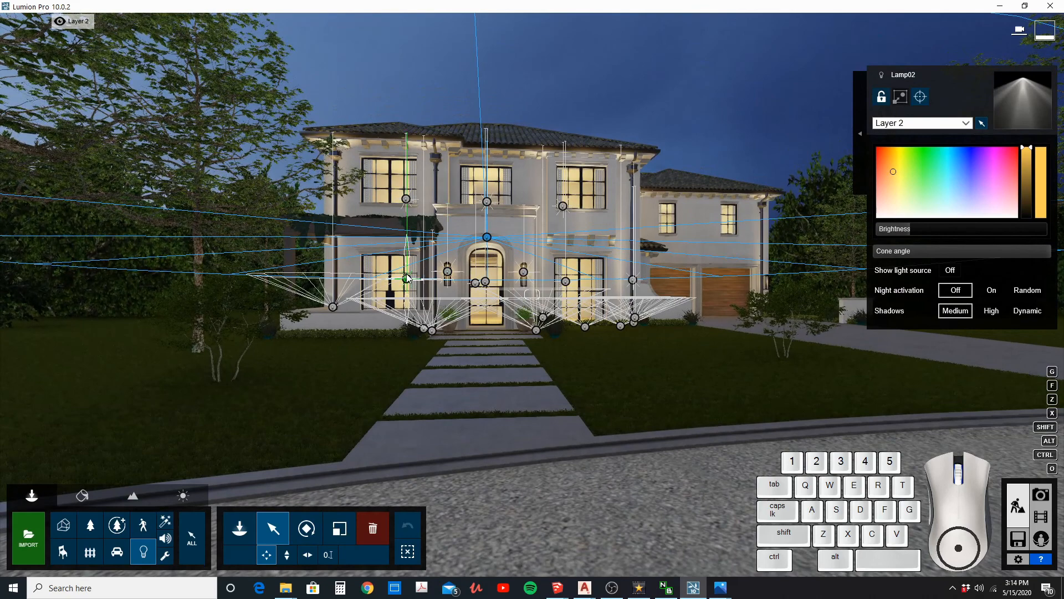
left_click(407, 278)
left_click(407, 199, "ctrl")
left_click(487, 202, "ctrl")
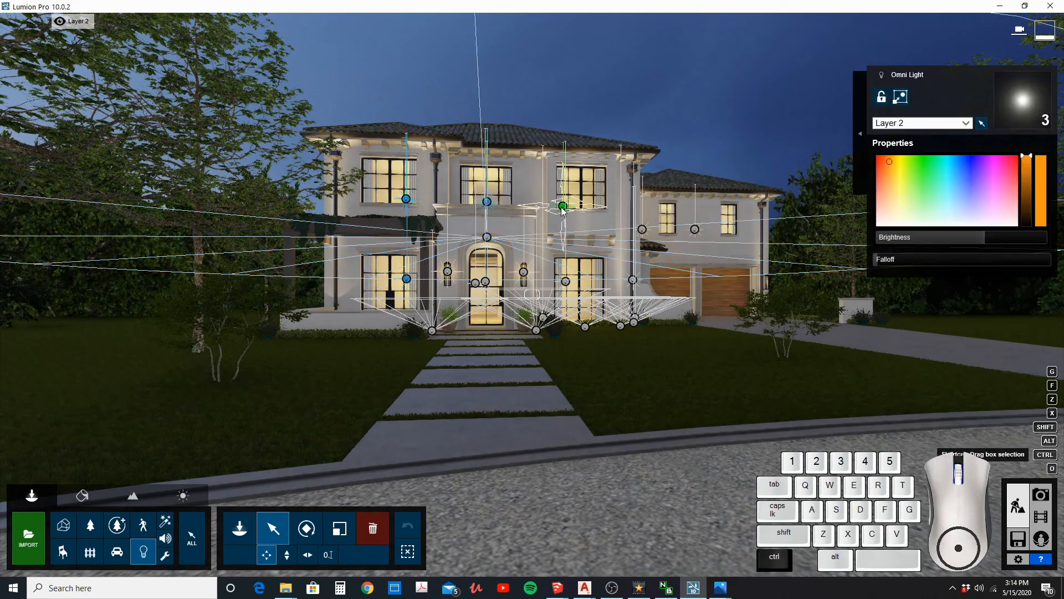
left_click(563, 205, "ctrl")
left_click(565, 281, "ctrl")
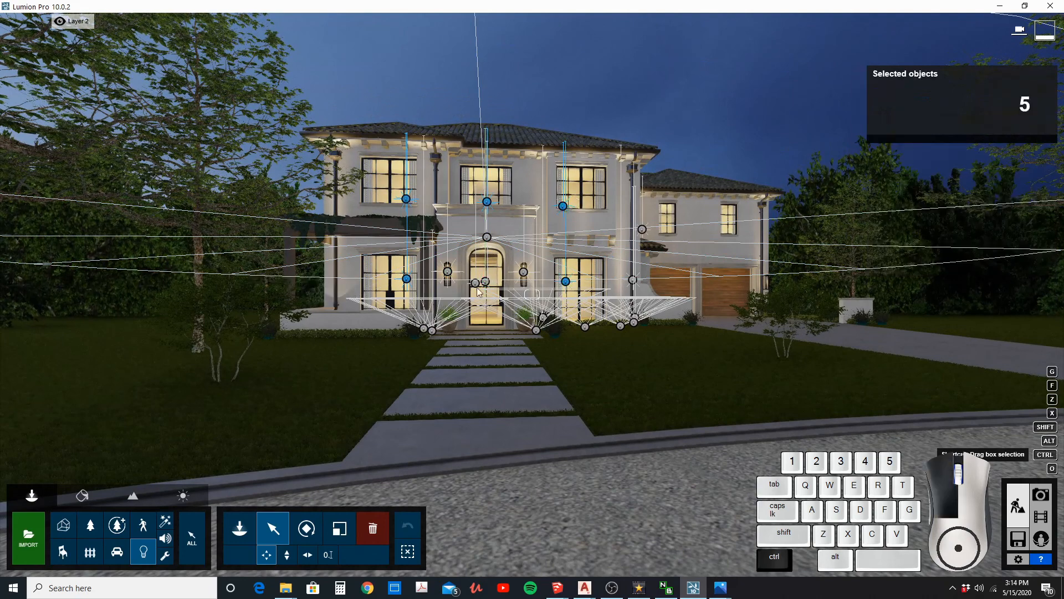
Select the eight omni lights behind the front door, garage wing, upper and left ground-floor windows, and shift their colour to a deeper orange.
left_click_drag(476, 288, 488, 278, "ctrl")
left_click(642, 229, "ctrl")
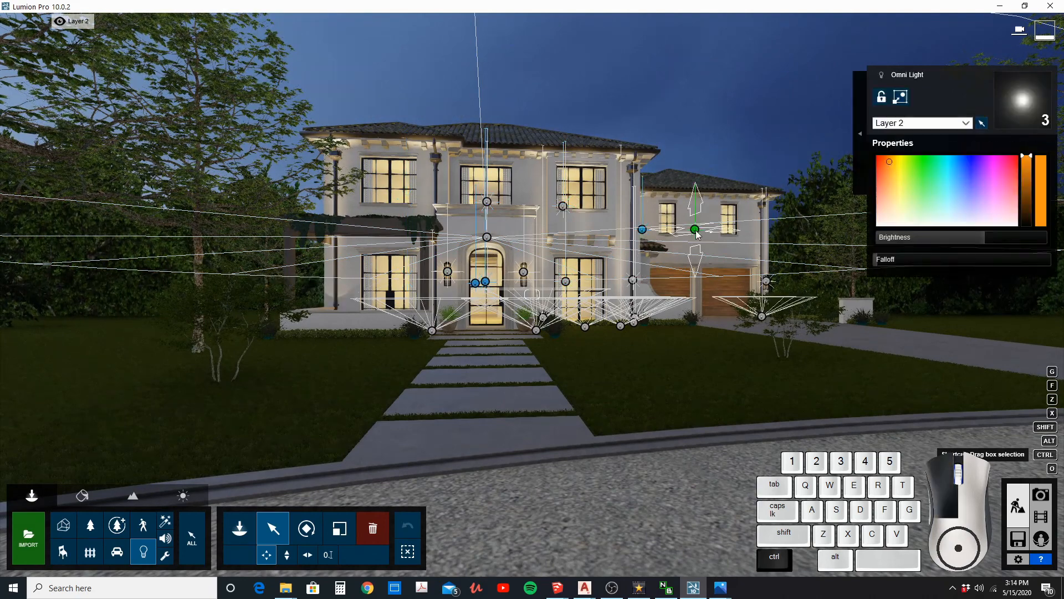
left_click(695, 229, "ctrl")
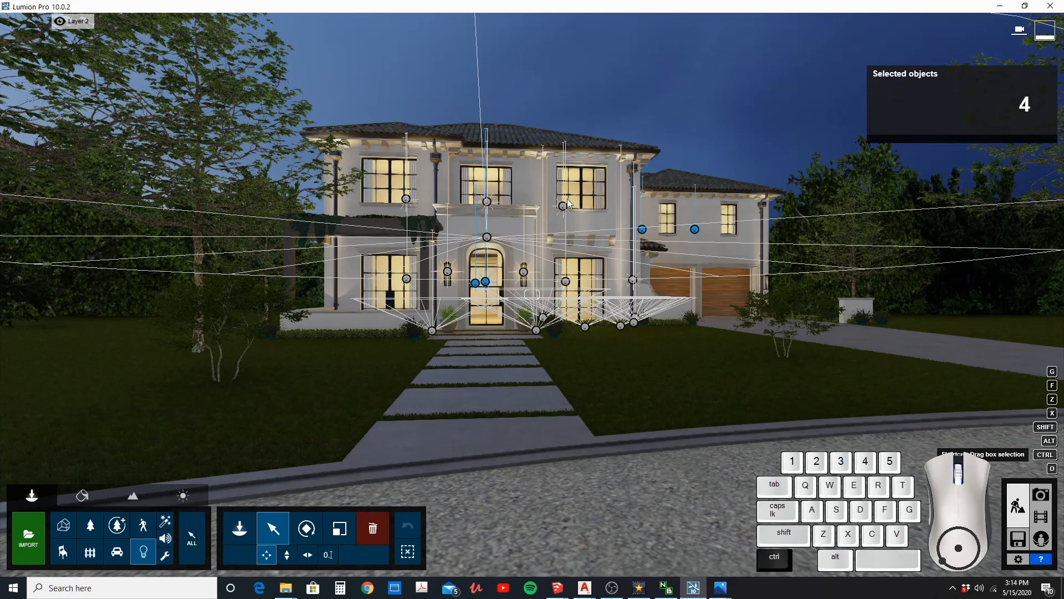
left_click(563, 206, "ctrl")
left_click(487, 201, "ctrl")
left_click(407, 199, "ctrl")
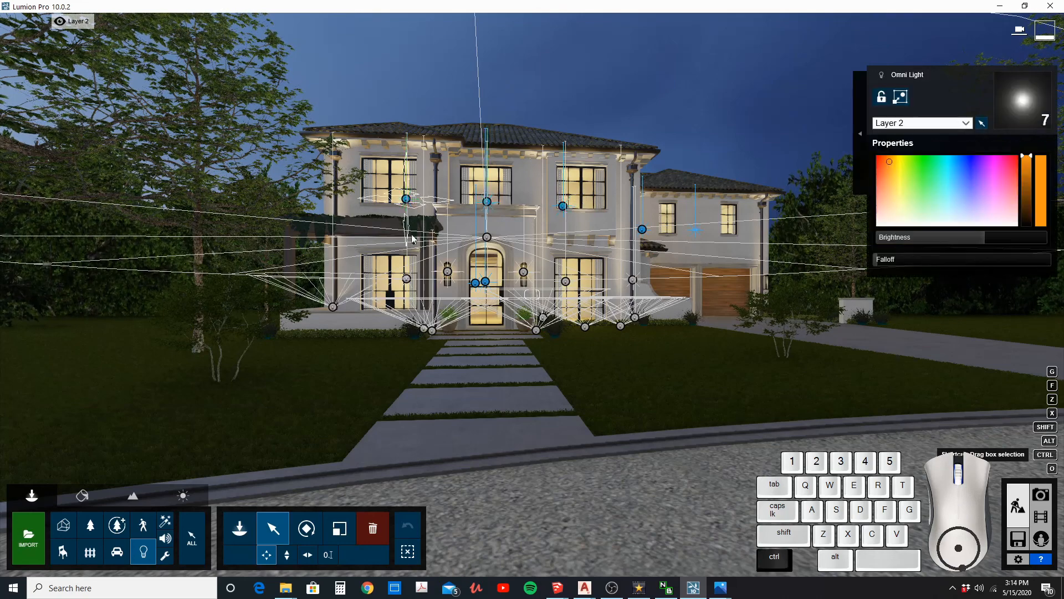
left_click(406, 279, "ctrl")
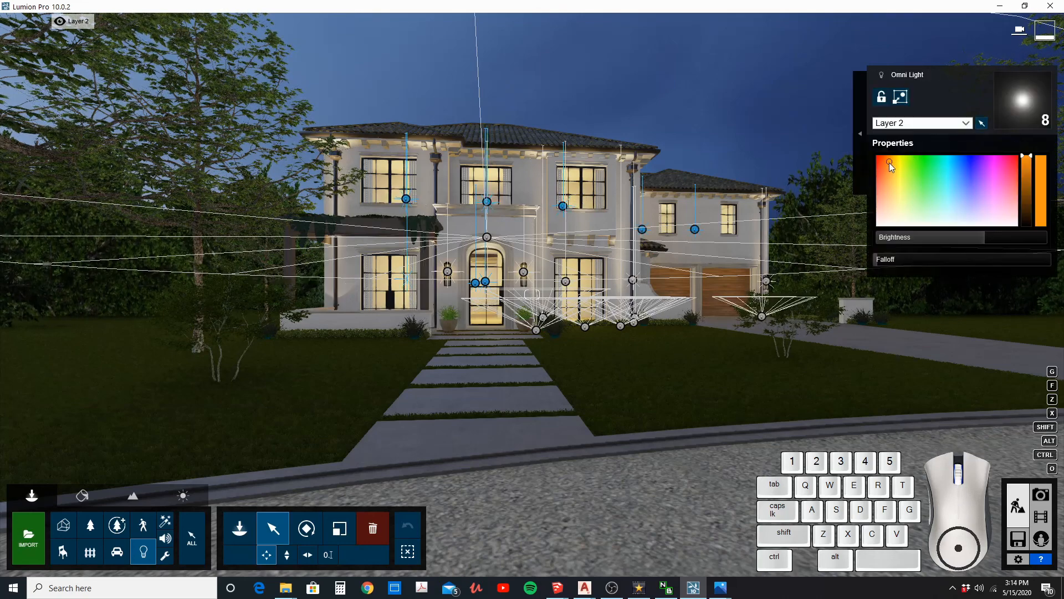
left_click_drag(890, 162, 885, 158)
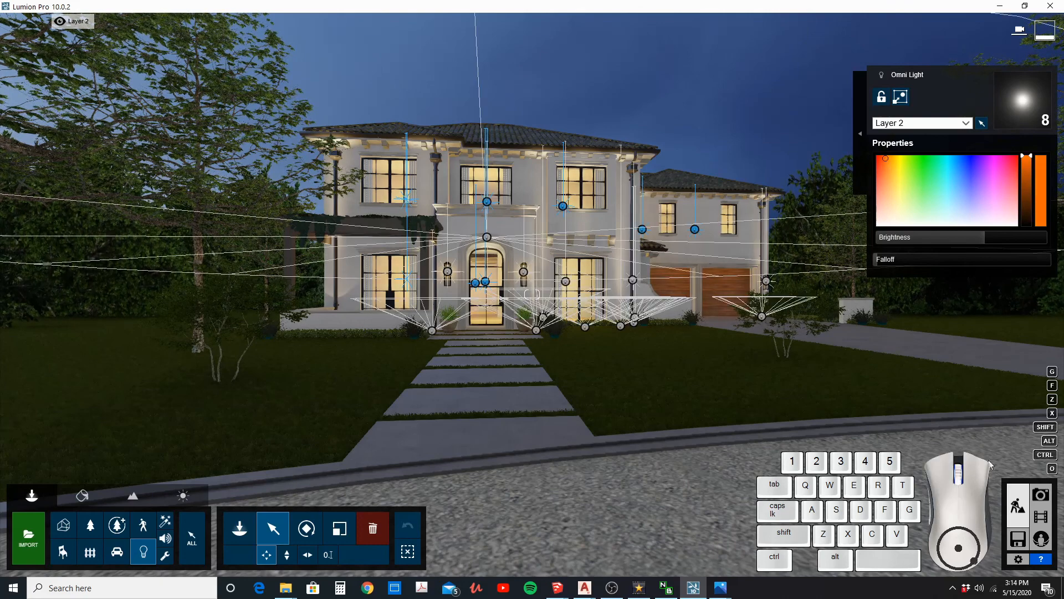
Edit the garage wood material on both garage doors, adding a light gray tint with moderate Colorization.
key("w")
key("d")
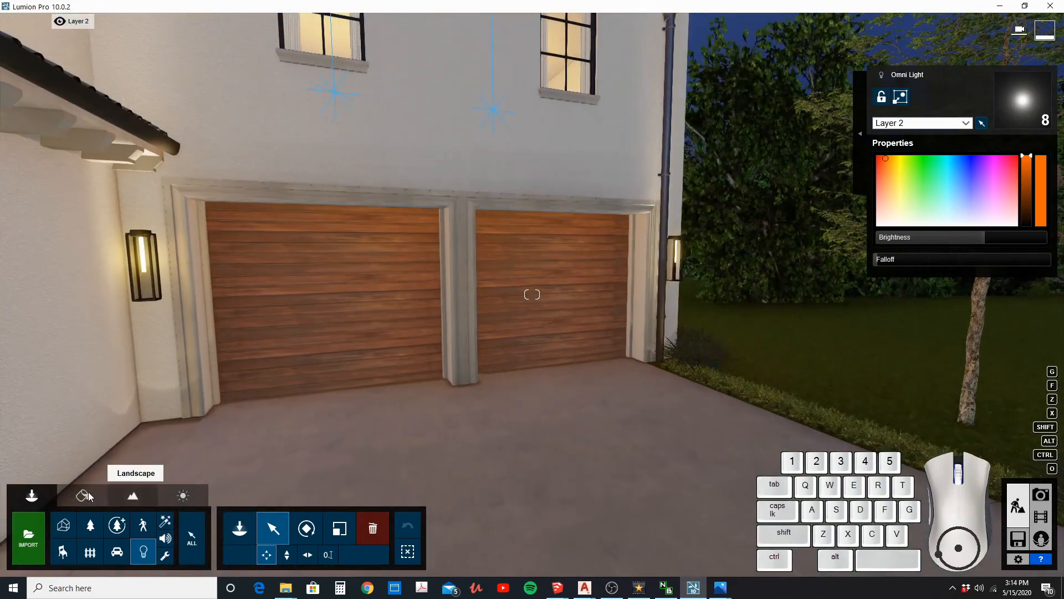
left_click(89, 491)
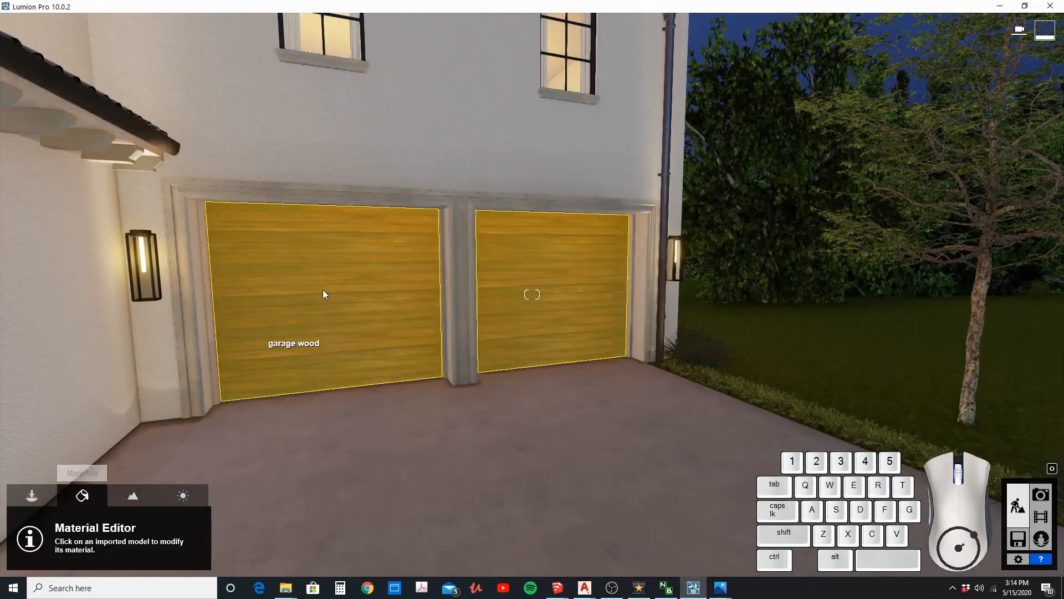
left_click(346, 232)
left_click_drag(31, 371, 68, 367)
left_click(245, 383)
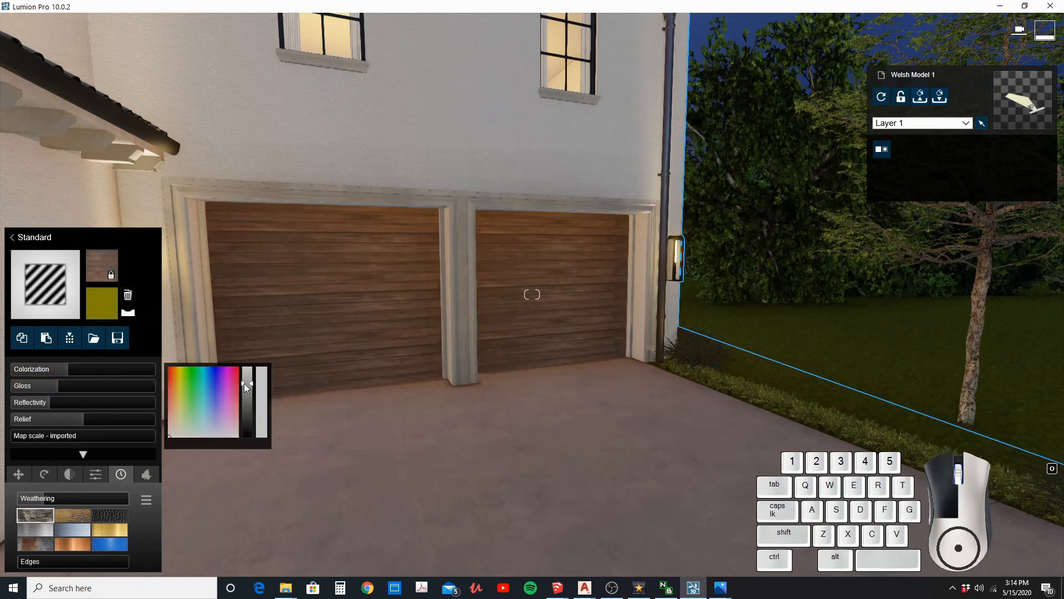
Refine the garage wood's tint to a darker neutral gray, set its Colorization to about 0.5 and save the material.
left_click(170, 428)
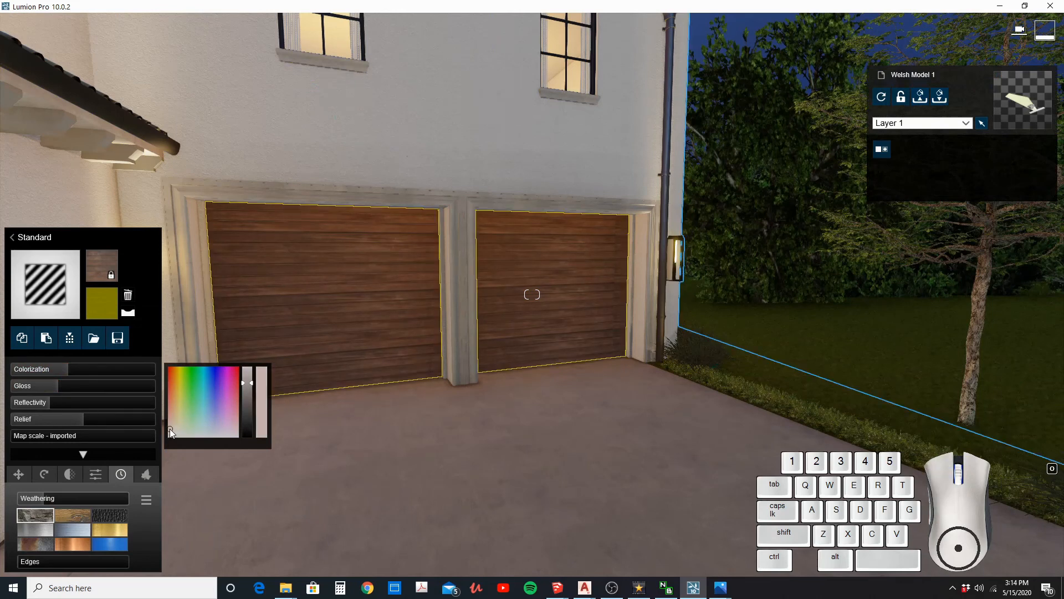
mouse_move(69, 370)
left_mouse_down()
mouse_move(56, 371)
mouse_move(85, 373)
left_mouse_up()
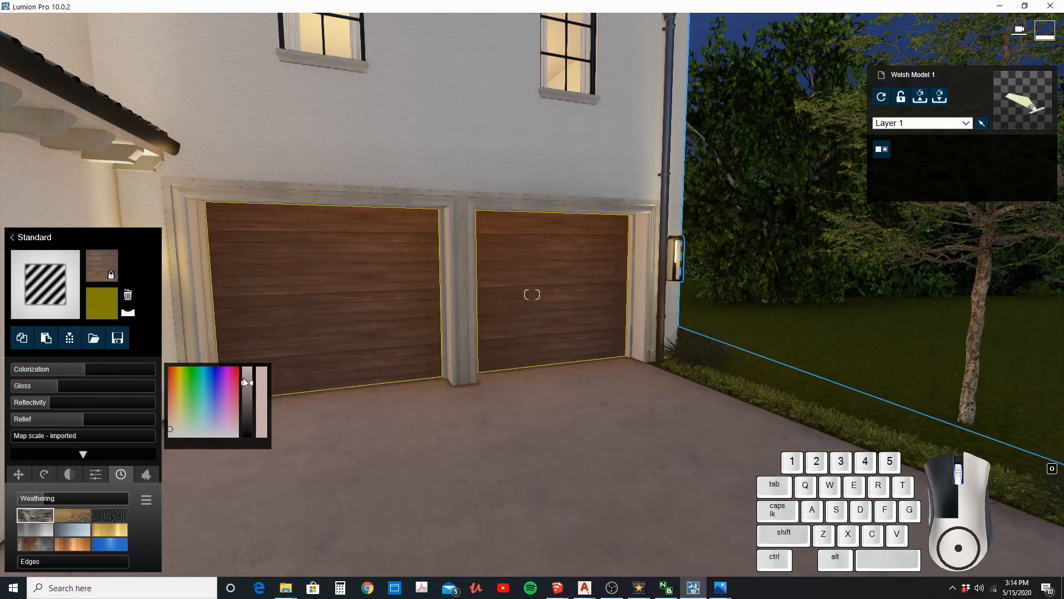
left_click(177, 425)
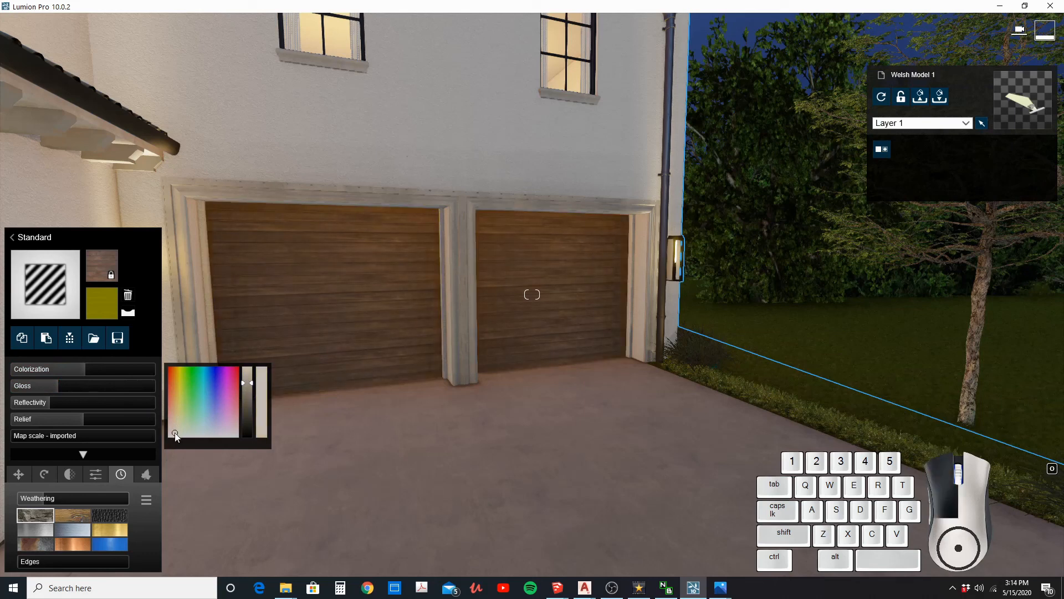
mouse_move(87, 368)
left_mouse_down()
mouse_move(143, 374)
mouse_move(43, 374)
mouse_move(64, 375)
left_mouse_up()
left_click(175, 426)
left_click_drag(245, 382, 245, 393)
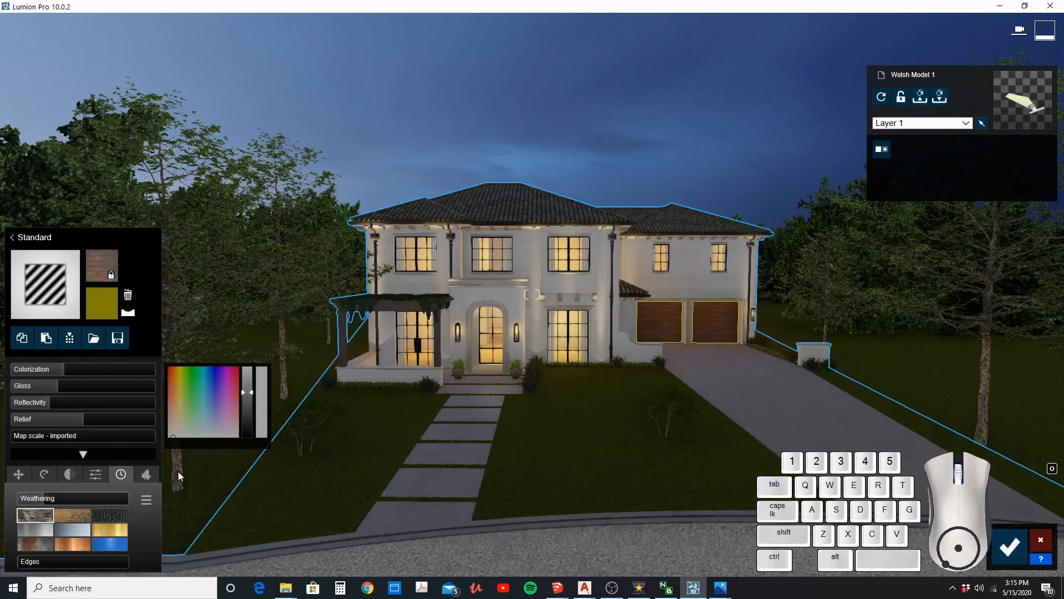
left_click_drag(242, 399, 235, 406)
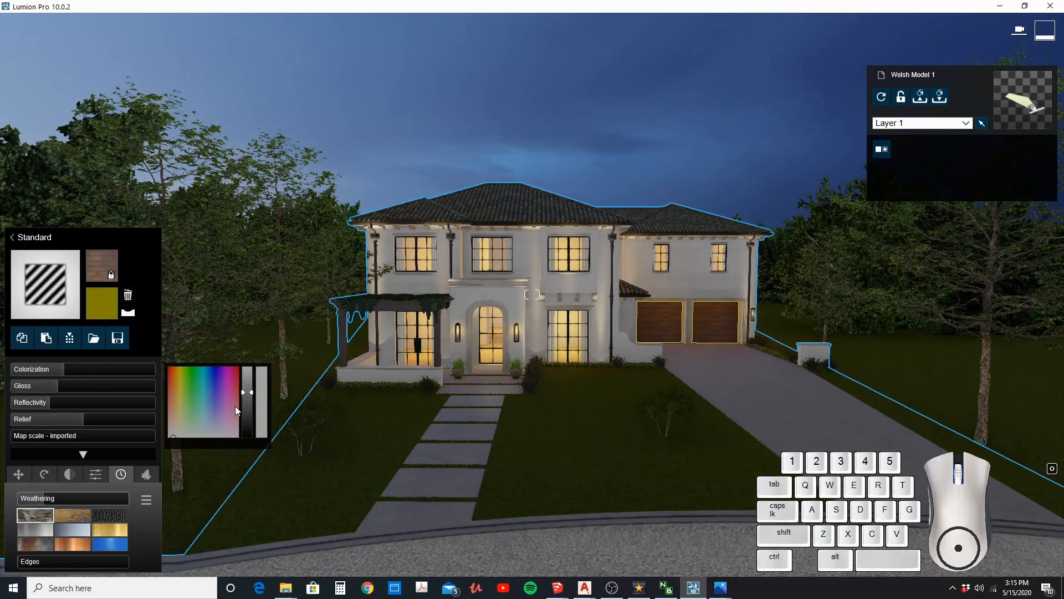
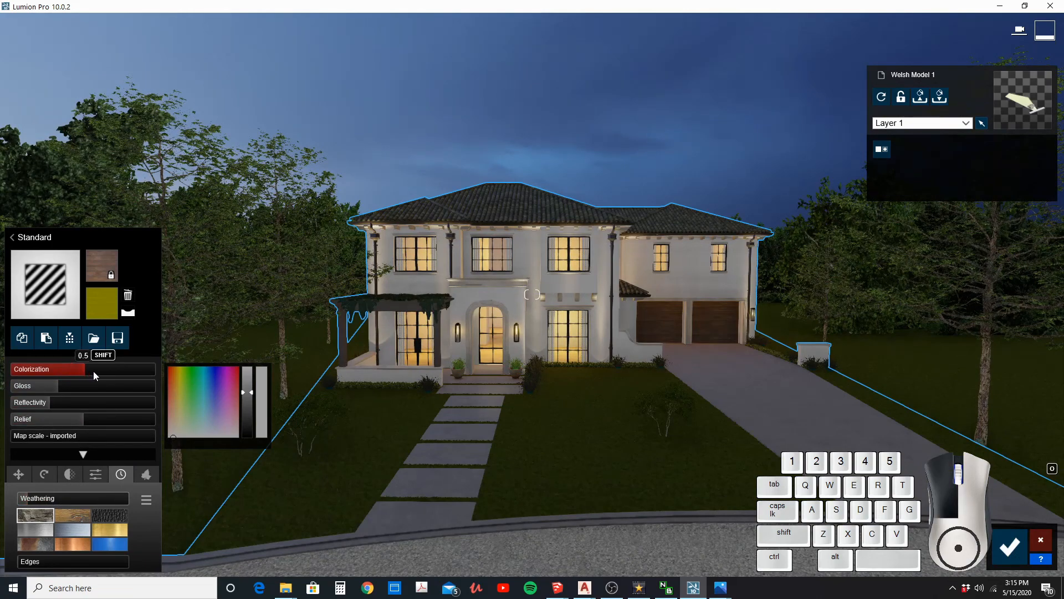
left_click_drag(93, 371, 96, 371)
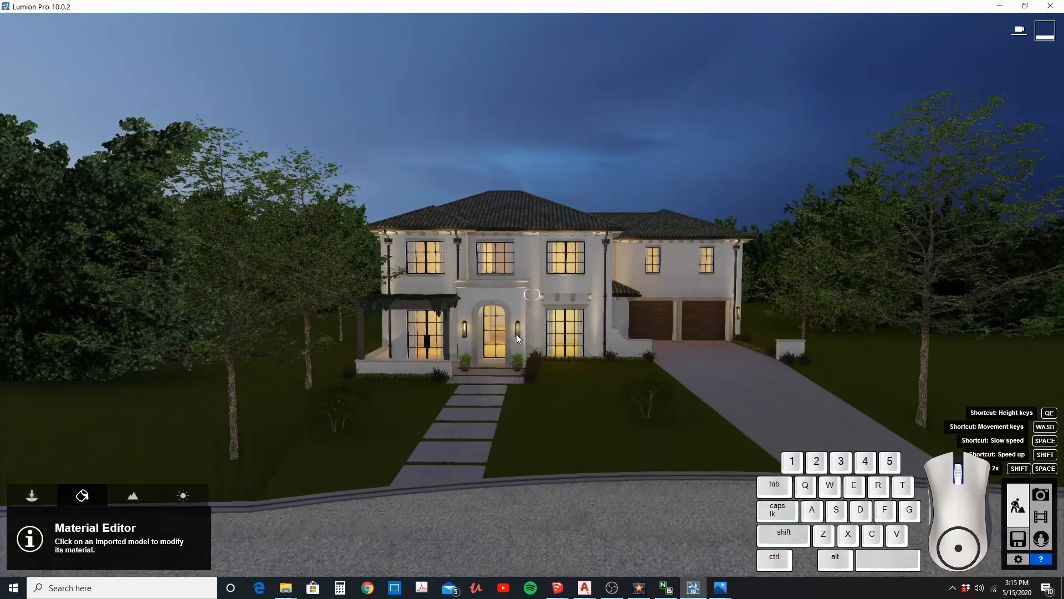
Edit the clay tile roof material, lowering its Gloss and Reflectivity and brightening its yellow tint.
key("a")
key("w")
key("q")
mouse_move(508, 251)
right_mouse_down()
mouse_move(533, 294)
mouse_move(505, 241)
right_mouse_up()
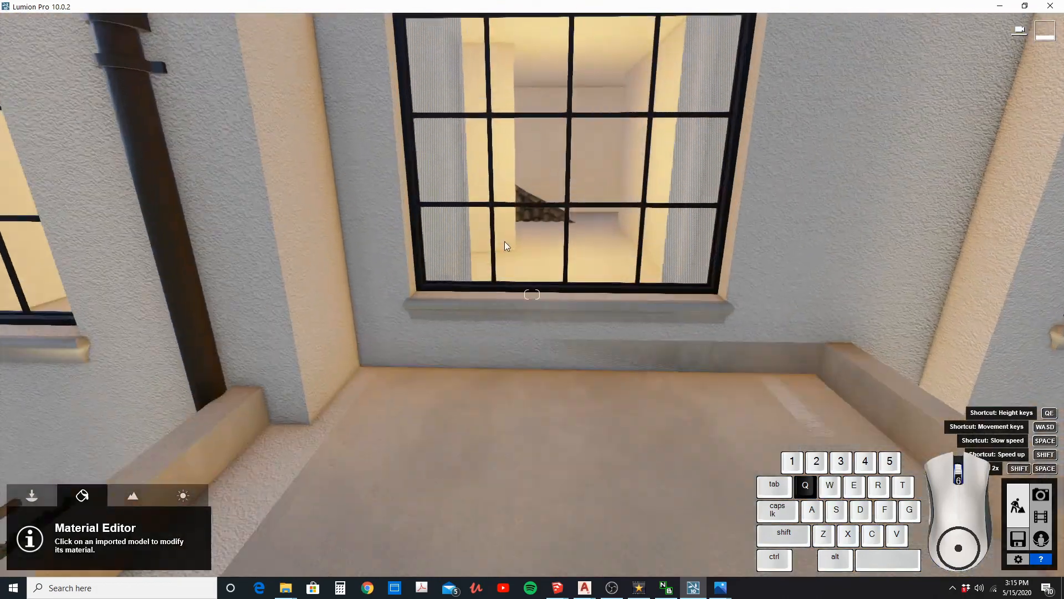
key("s")
left_click(295, 284)
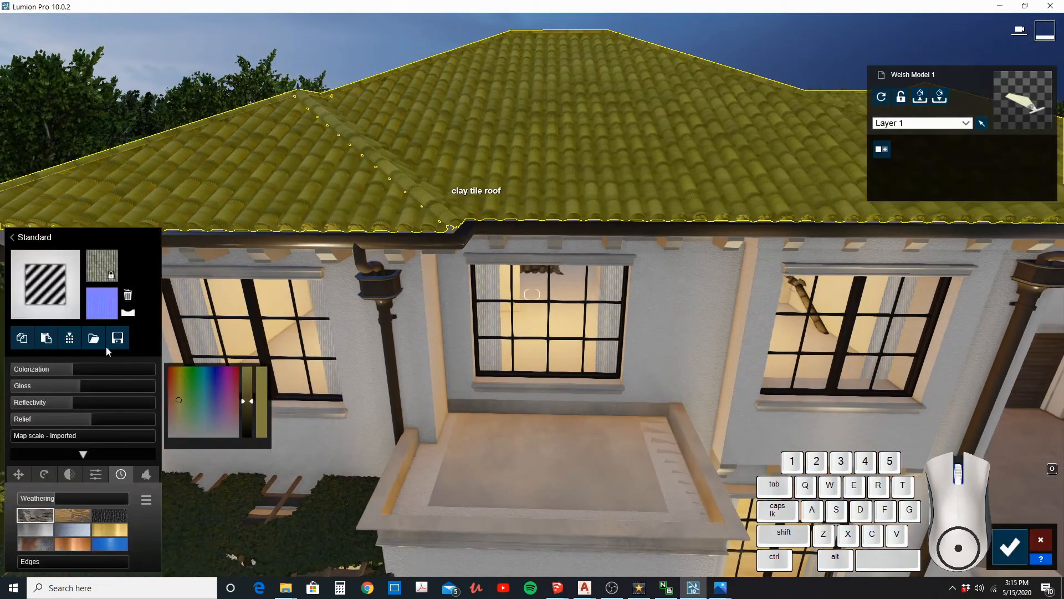
left_click_drag(58, 399, 59, 380)
left_click_drag(246, 397, 254, 374)
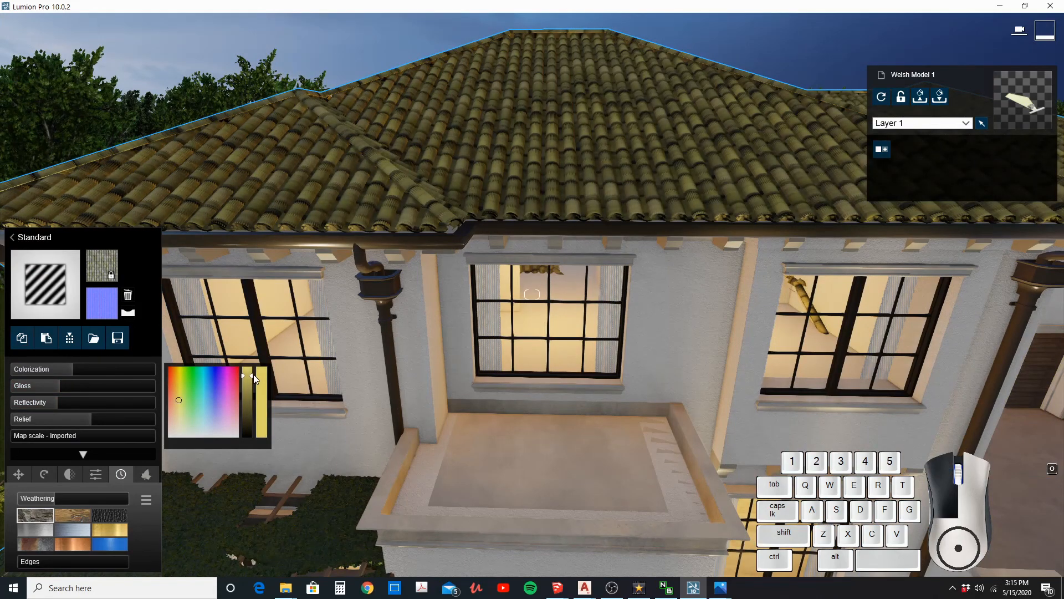
Darken the clay tile roof's tint to a muted olive while judging it against the front facade.
key("e")
right_click_drag(254, 374, 294, 339)
key("s")
key("w")
key("q")
key("s")
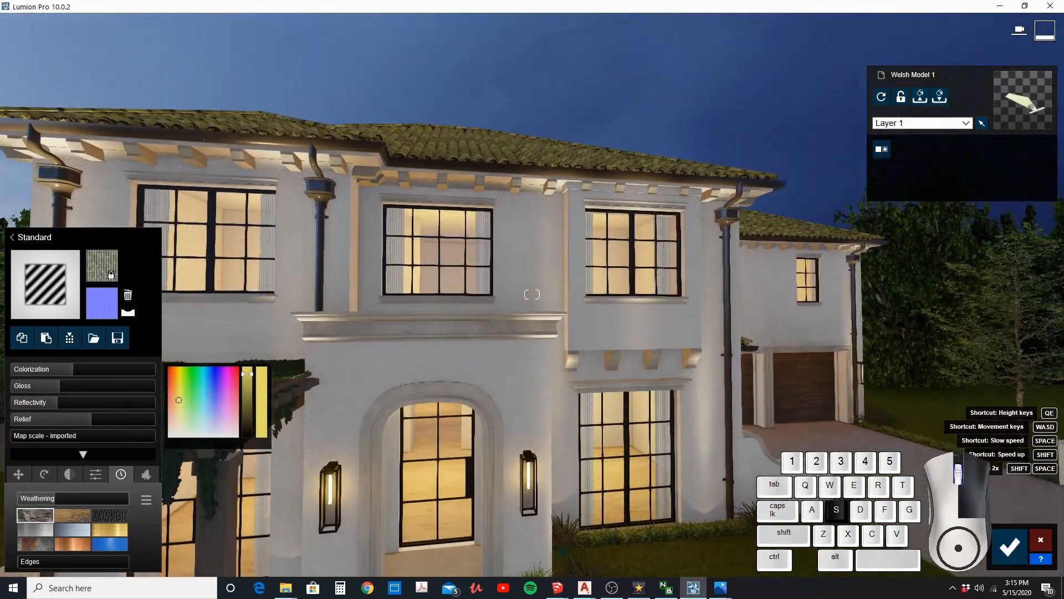
key("q")
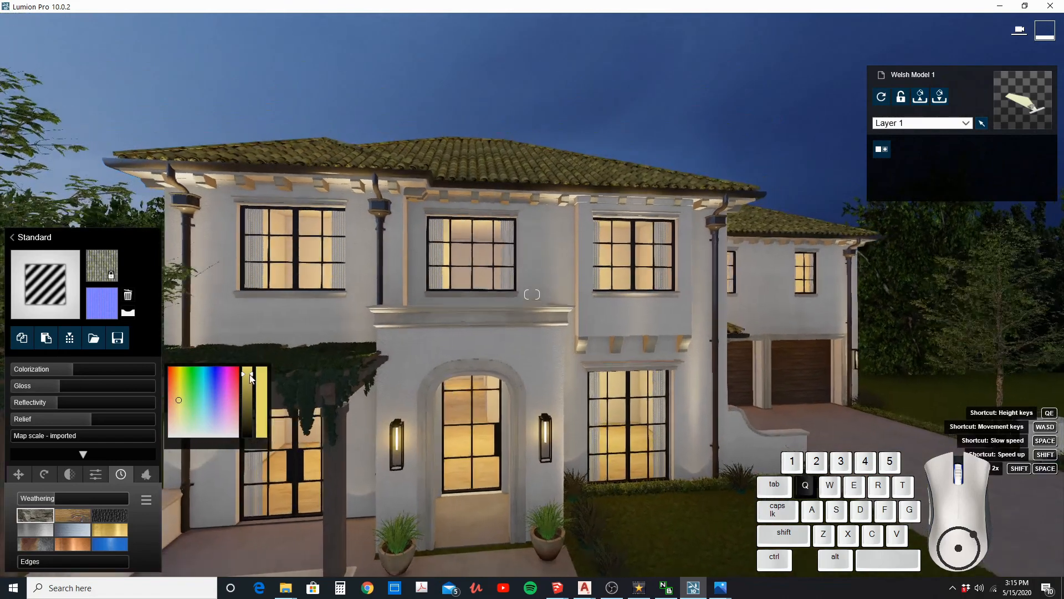
key("w")
left_click_drag(245, 378, 245, 391)
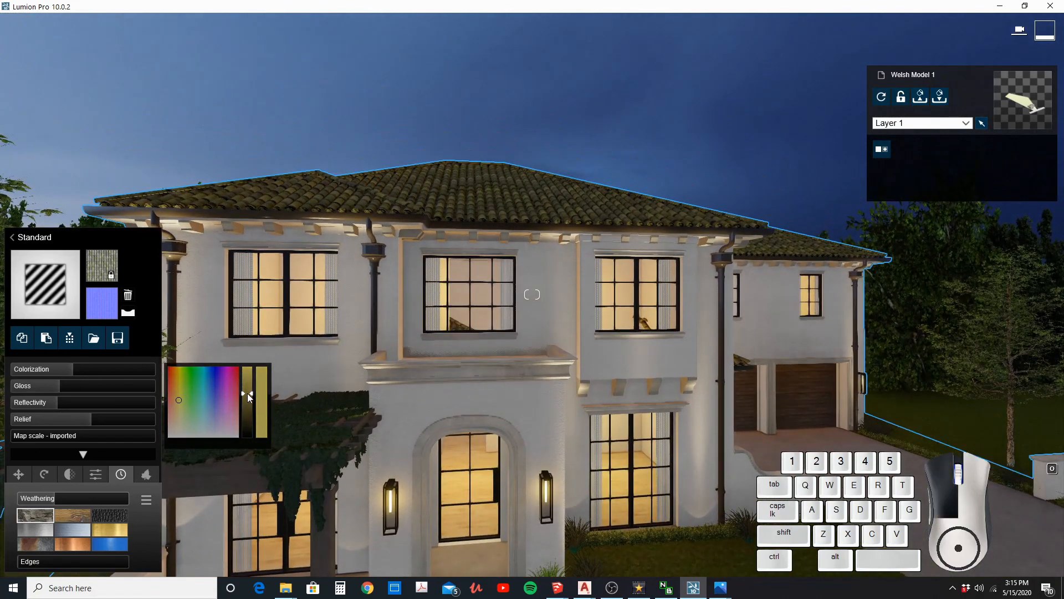
Shift the clay tile roof's tint to a slightly lighter, desaturated olive, check it against the facade and save the material.
left_click_drag(181, 400, 178, 408)
key("w")
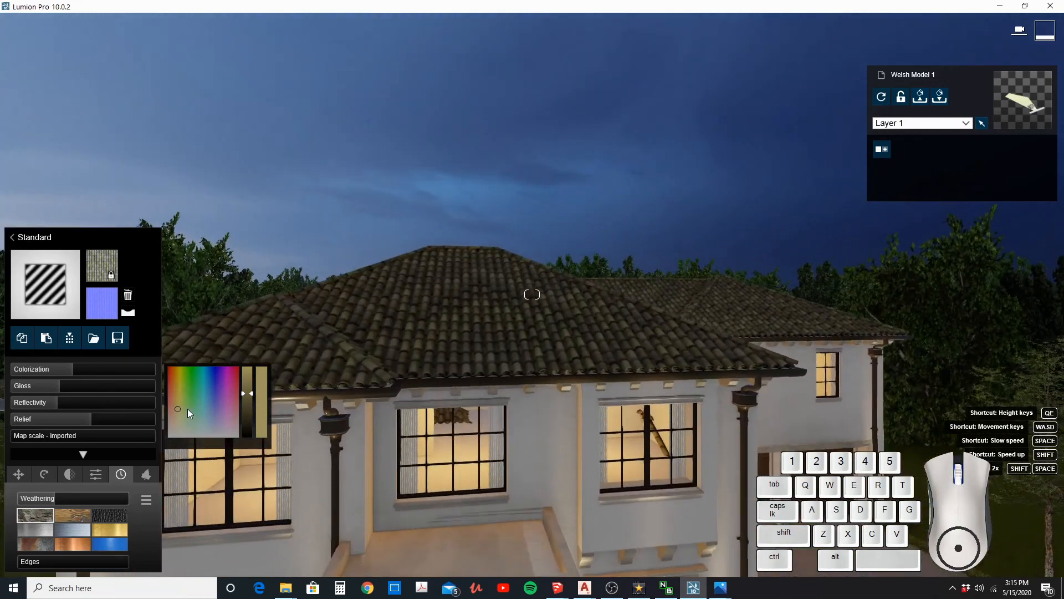
left_click(179, 408)
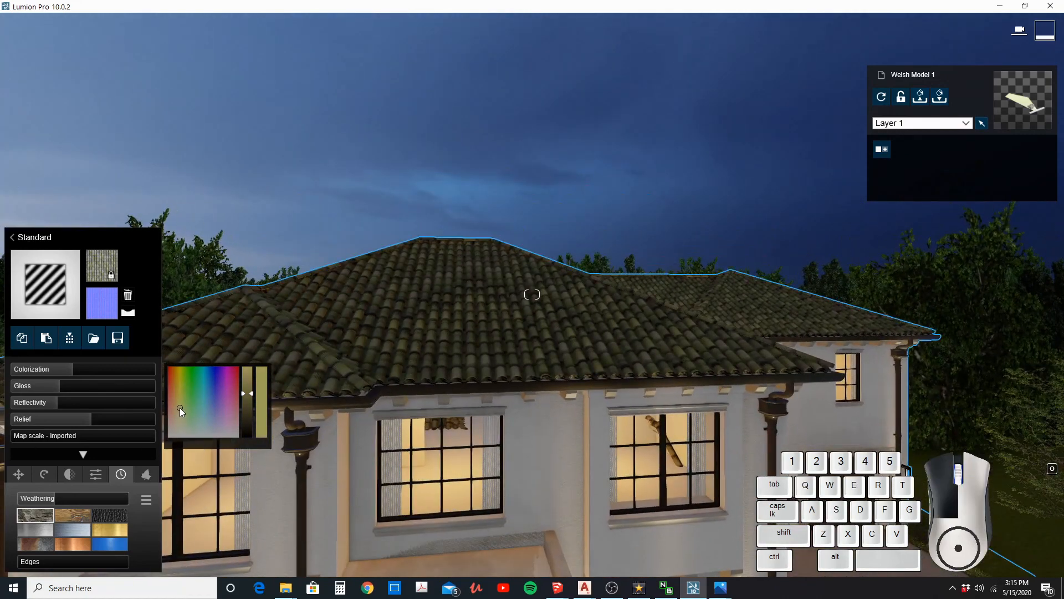
left_click_drag(245, 390, 247, 387)
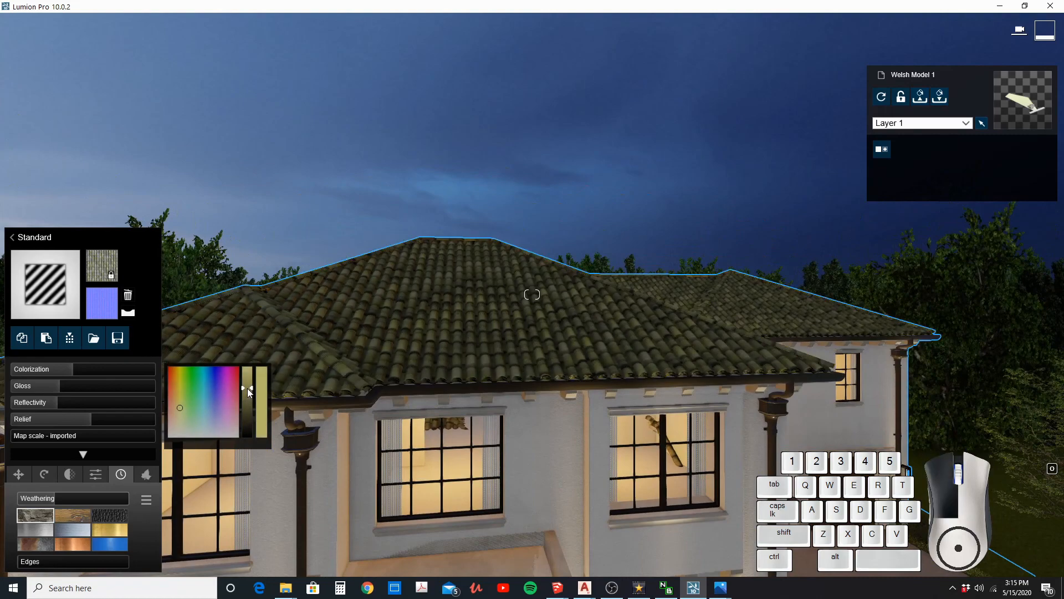
key("s")
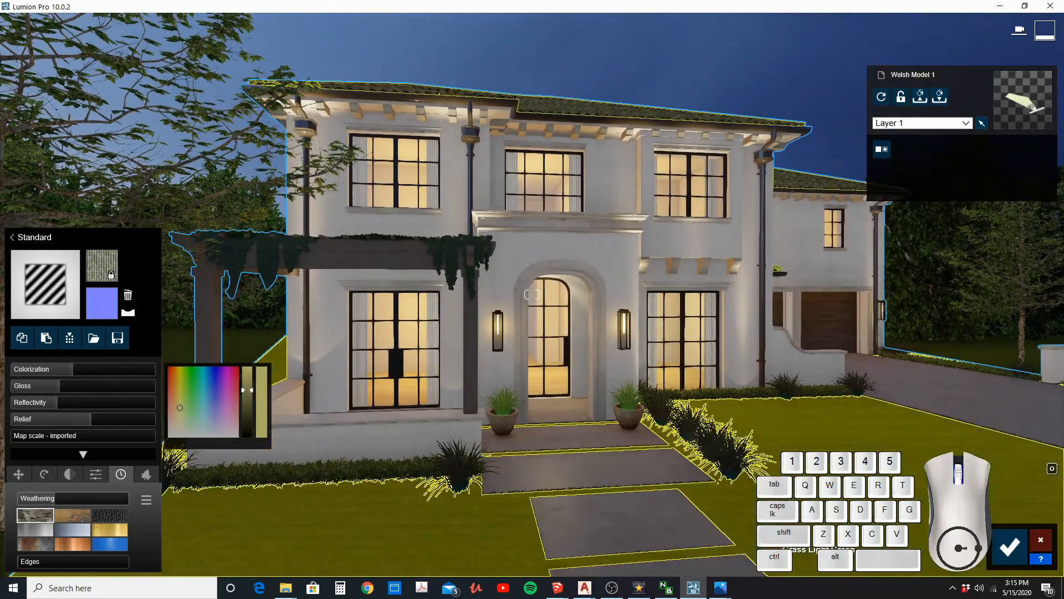
left_click(1009, 547)
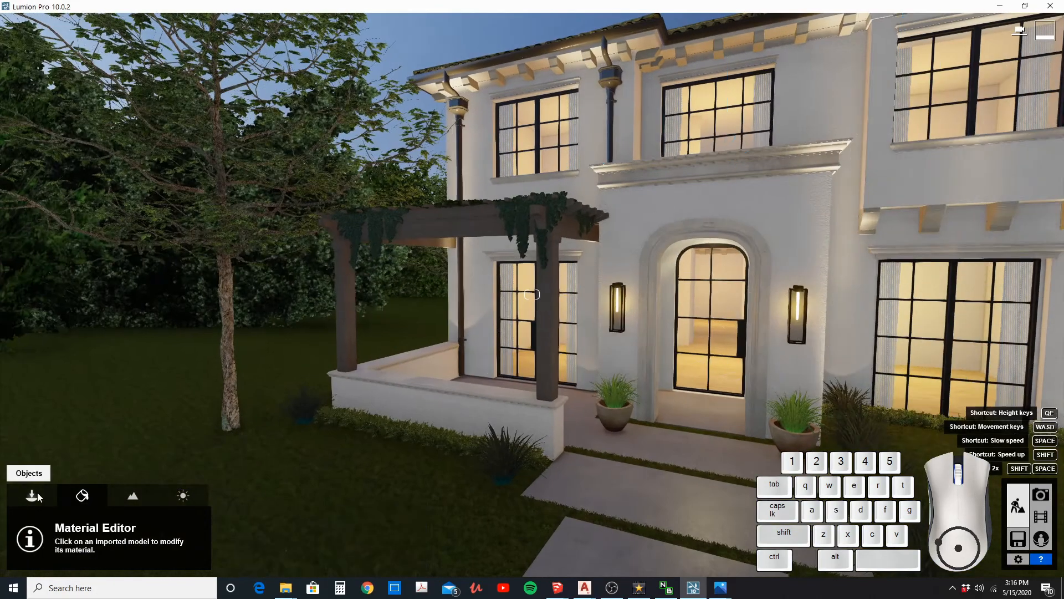
Place the imported patio seating set on the raised terrace under the pergola.
left_click(31, 495)
left_click(63, 525)
left_click(31, 127)
left_click(197, 98)
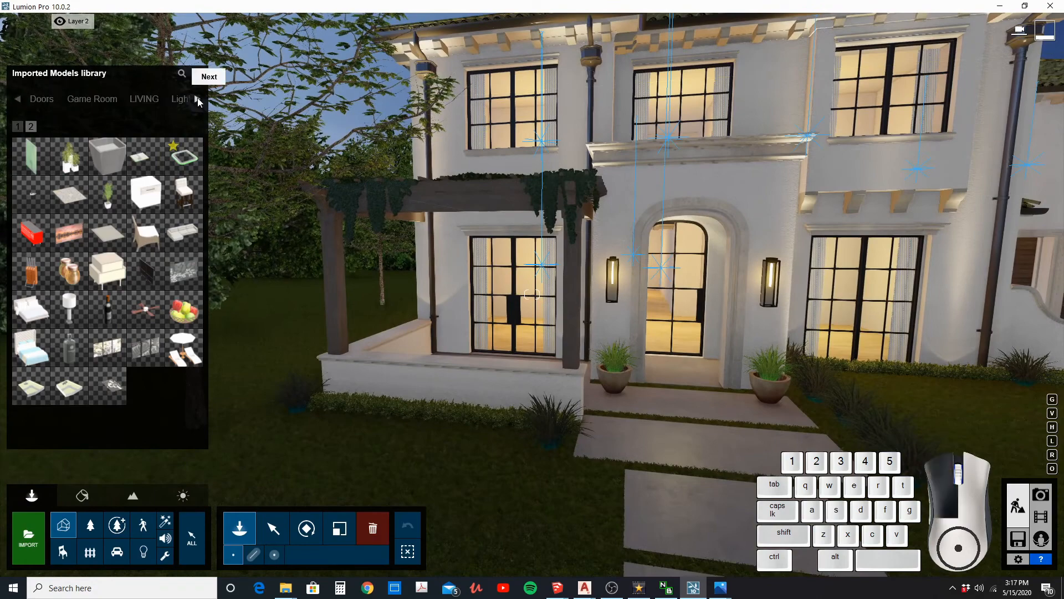
left_click(124, 98)
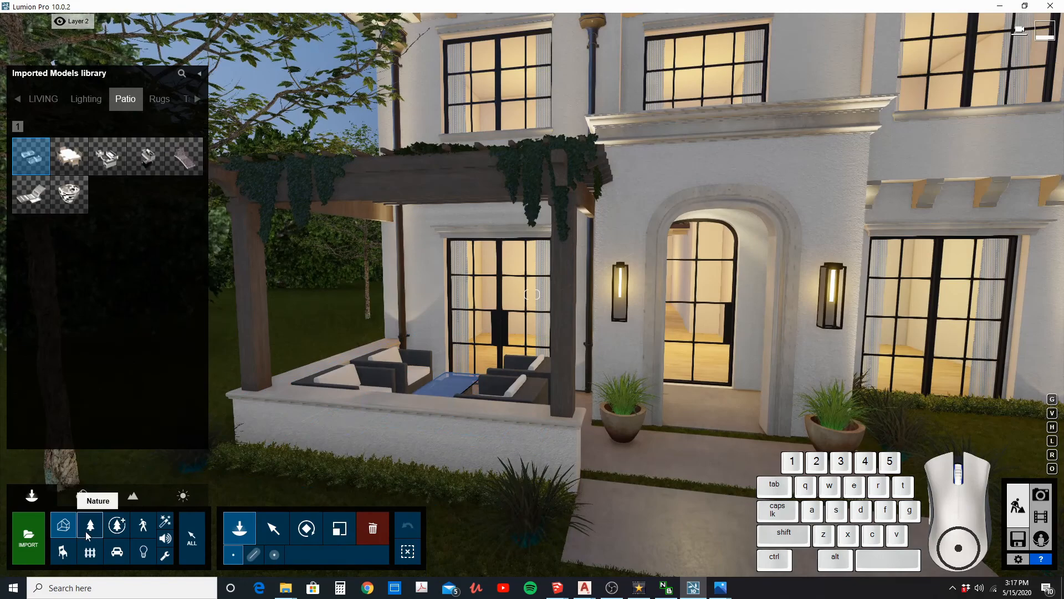
Plant an Eastern Redcedar S in each of the pots flanking the patio doors.
left_click(91, 525)
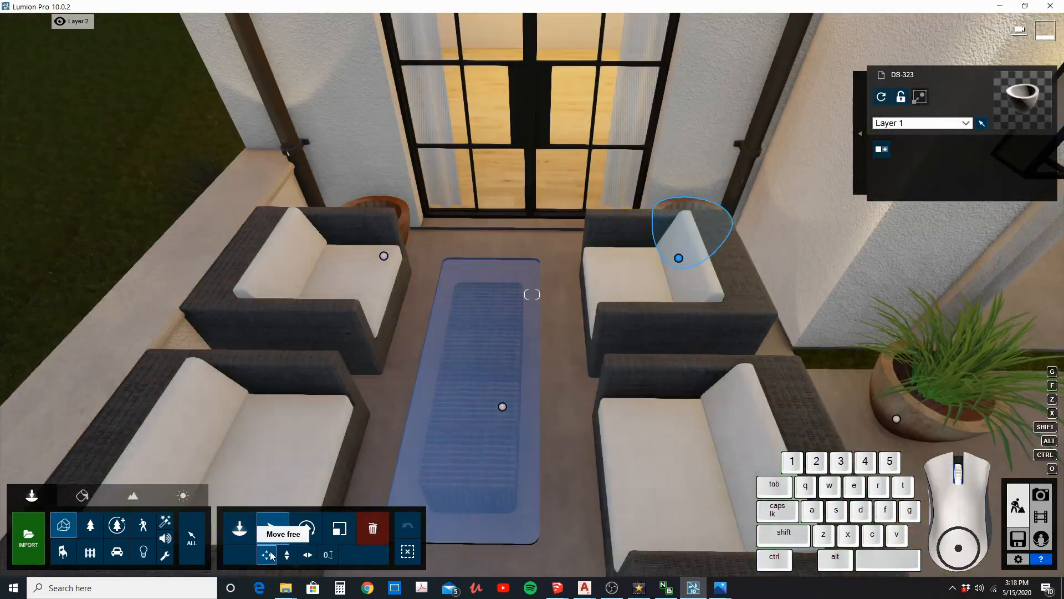
left_click(90, 525)
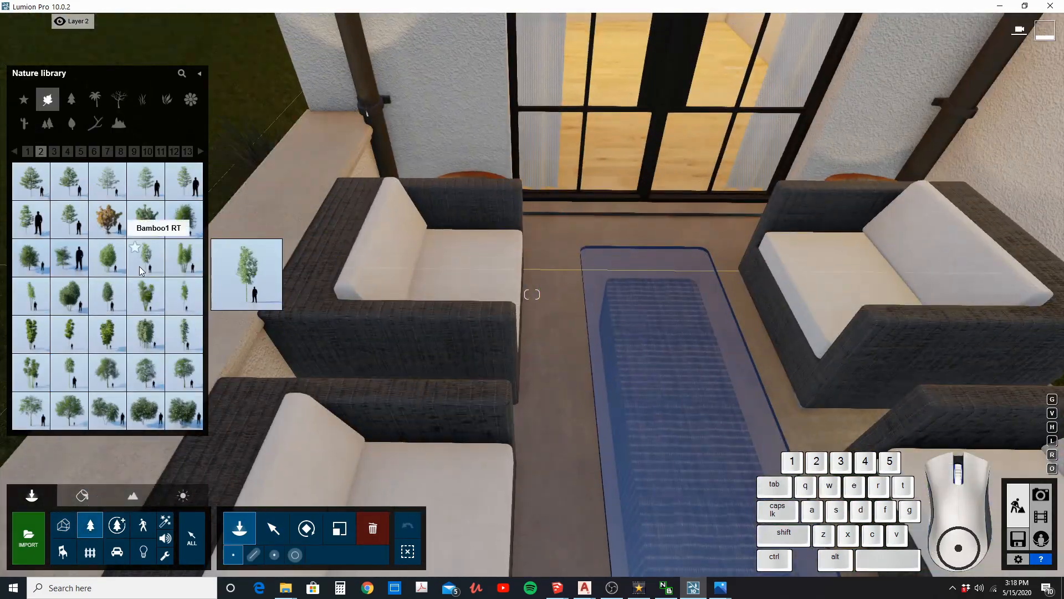
left_click(48, 123)
left_click(31, 151)
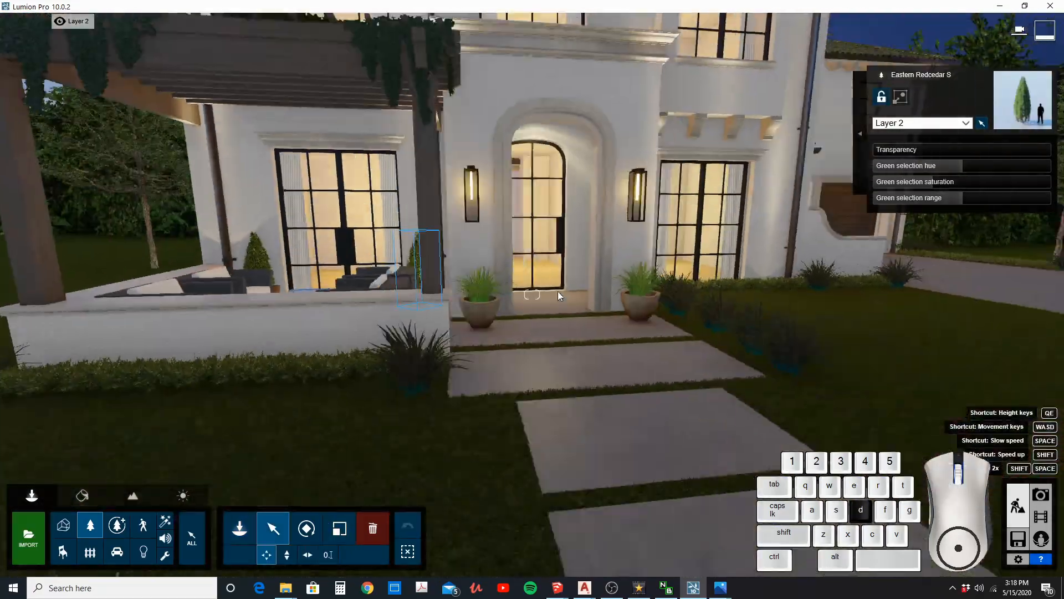
left_click(308, 528)
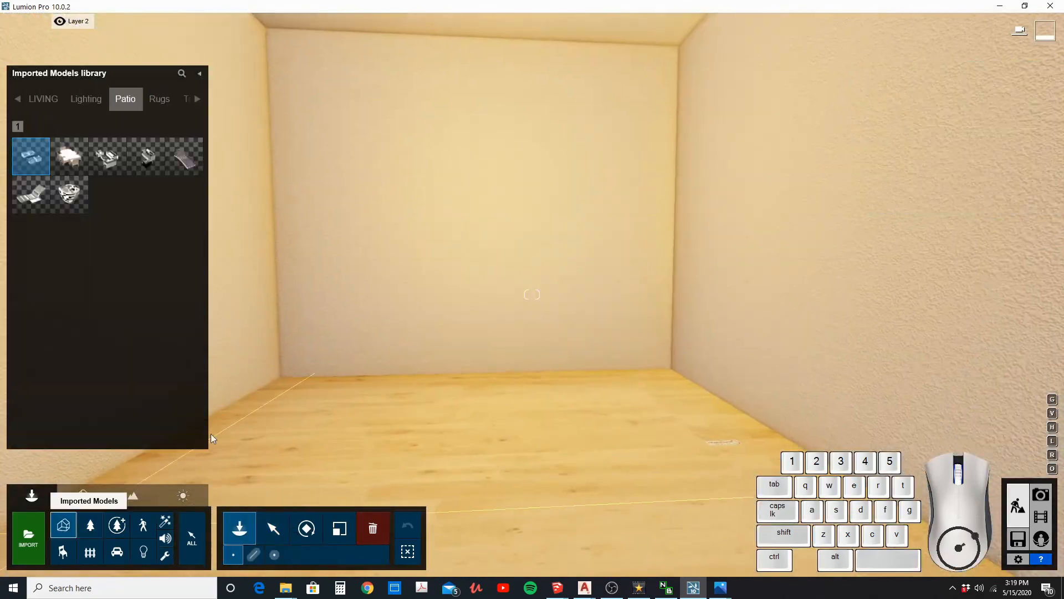
Furnish the empty study with a desk, office chair, wooden sideboard and two branch floor lamps.
left_click(18, 98)
left_click(18, 98)
mouse_move(78, 401)
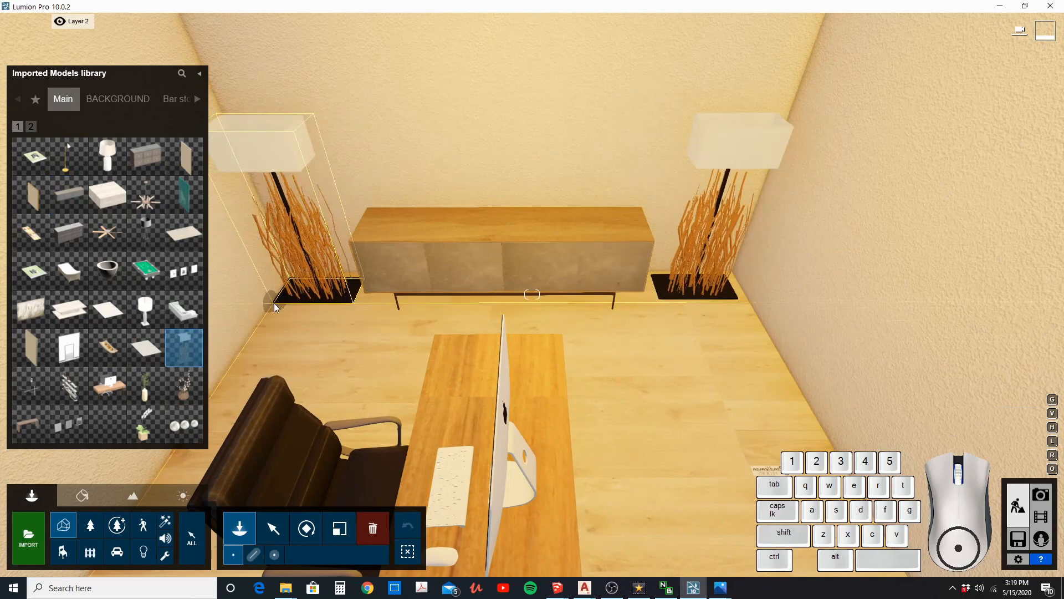
left_click(275, 308)
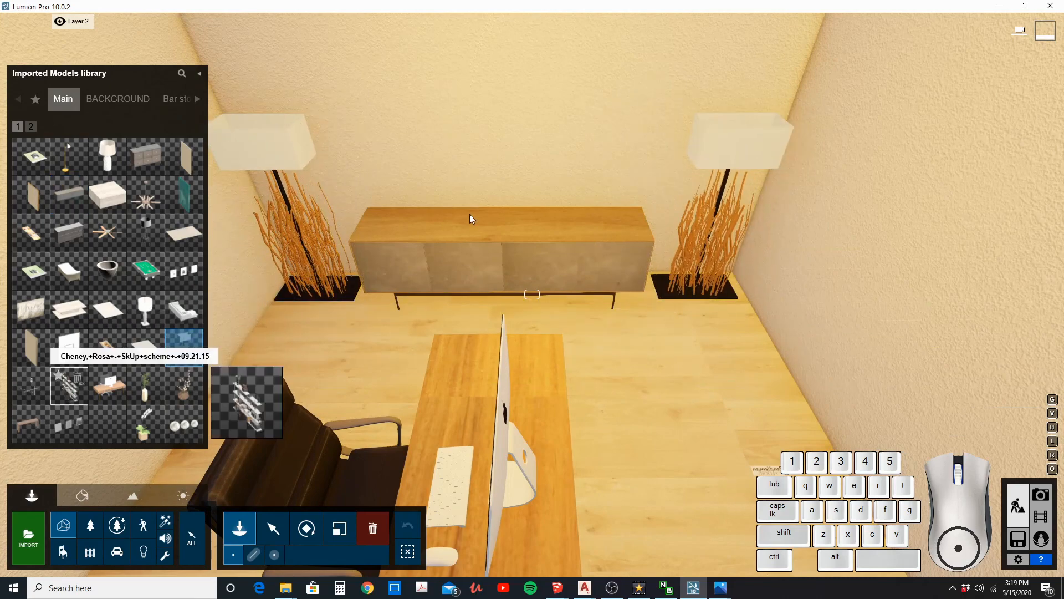
Place the book-filled wall shelving model in the study, rotated and aligned above the sideboard.
left_click(345, 318)
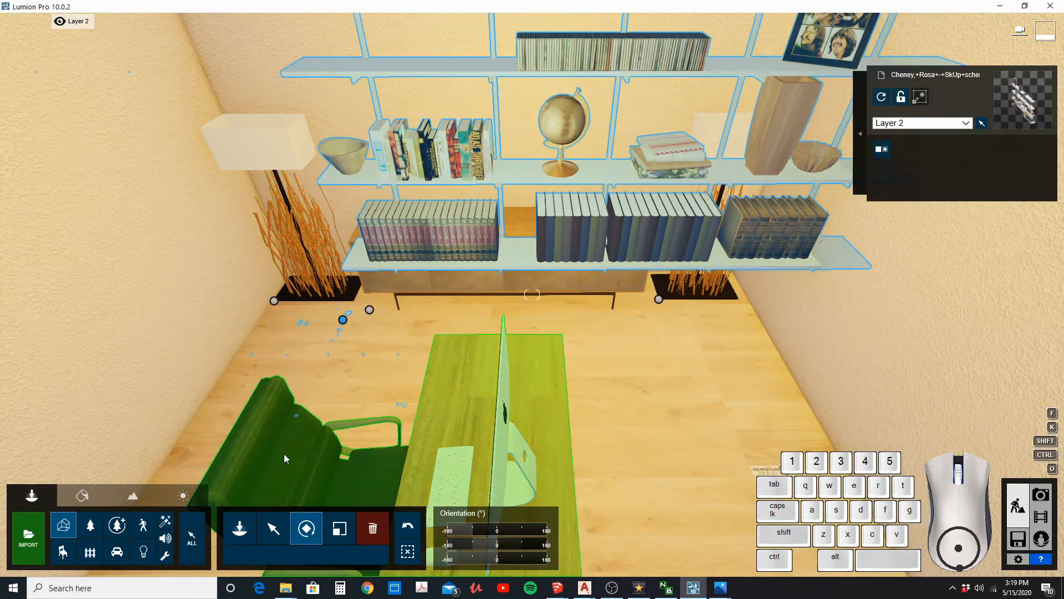
left_click_drag(311, 143, 347, 218)
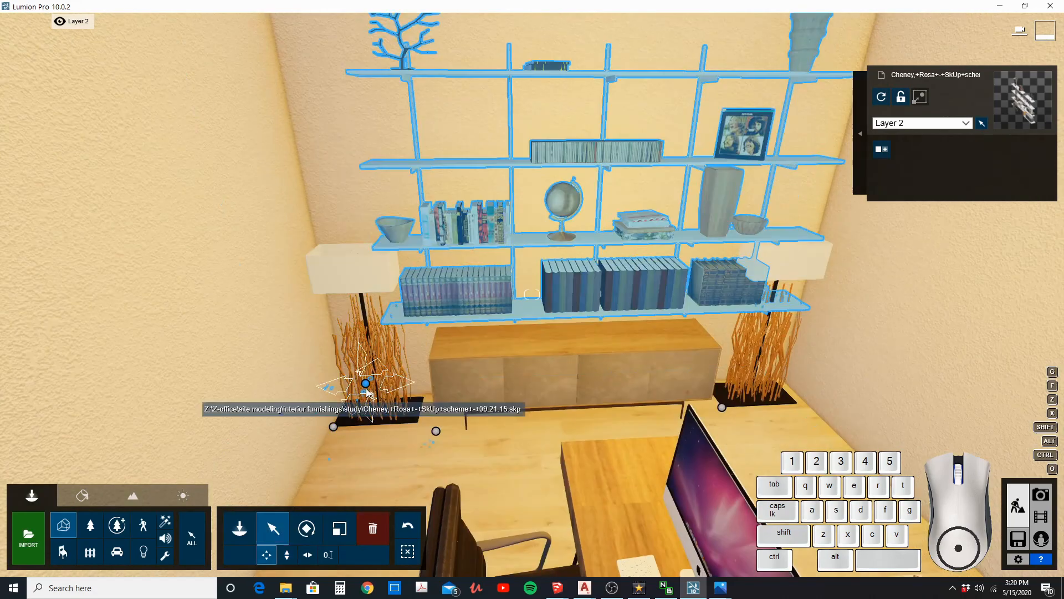
left_click_drag(366, 389, 342, 384, "shift")
Rearrange the two floor lamps along the study wall behind the desk chair.
left_click_drag(334, 427, 299, 444)
key("r")
right_click_drag(300, 444, 238, 471)
mouse_move(427, 357)
left_mouse_down()
mouse_move(417, 347)
mouse_move(432, 377)
left_mouse_up()
key("m")
right_click_drag(442, 404, 310, 421)
left_click_drag(310, 421, 205, 435)
Hang the large green abstract painting on the wall behind the desk chair, adjusting its scale and height.
left_click(239, 527)
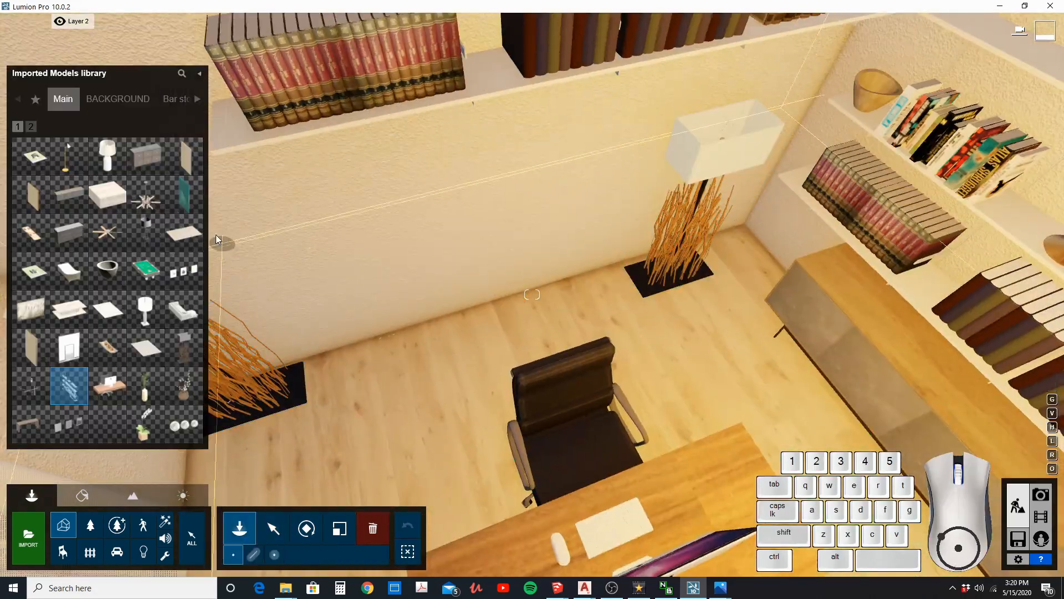
key("l")
key("m")
left_click_drag(462, 254, 469, 257, "shift")
Lay the woven rug under the desk chair, rotating and moving it to fit the study.
left_click(240, 527)
left_click(183, 233)
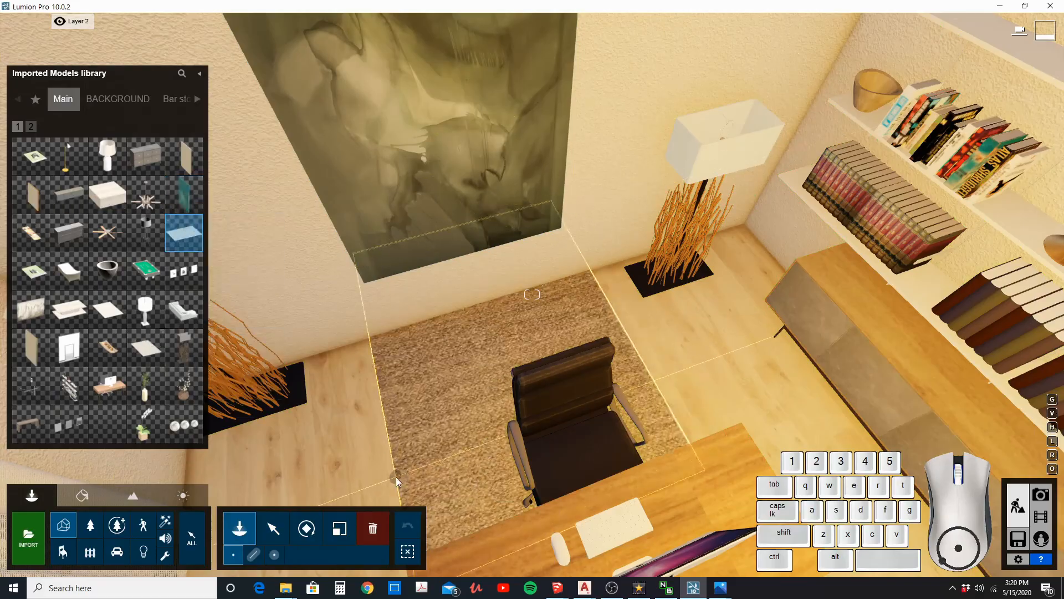
left_click(396, 477)
key("r")
right_click_drag(395, 477, 333, 521)
key("m")
left_click_drag(363, 257, 435, 257)
right_click_drag(435, 257, 238, 261)
Hang the three-picture frame set on the study's remaining bare wall, rotated to face the room and raised.
left_click(240, 527)
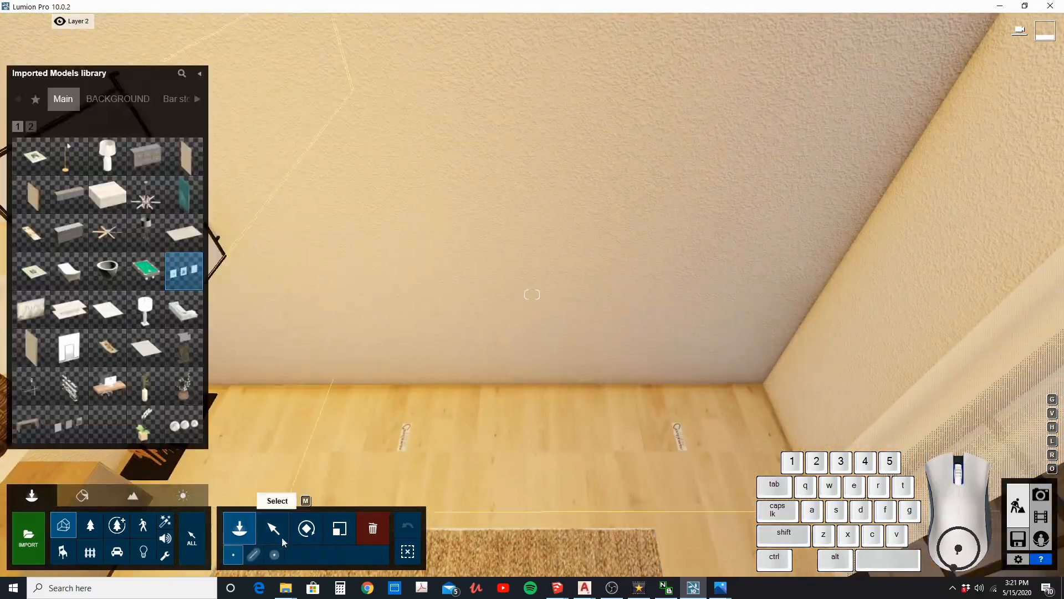
left_click(184, 271)
left_click(309, 392)
key("r")
left_click_drag(309, 392, 266, 421)
key("m")
key("a")
left_click_drag(387, 390, 344, 378, "shift")
key("s")
right_click_drag(345, 377, 338, 444)
key("w")
key("w")
Lay a second woven rug in the entry hall, rotated lengthwise and centered in front of the door.
left_click(240, 527)
left_click(183, 232)
left_click(387, 298)
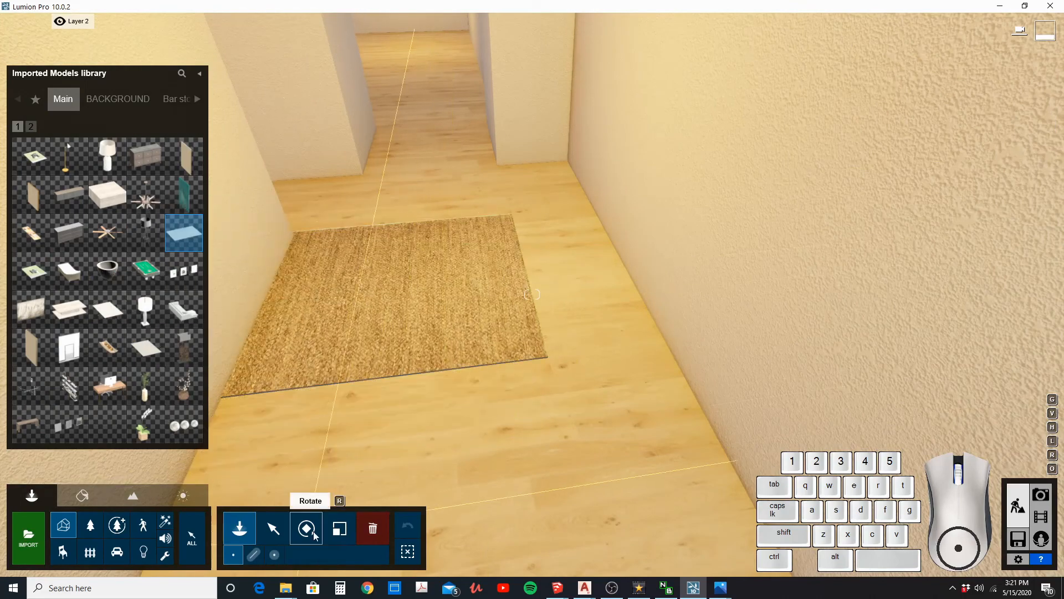
left_click(307, 527)
left_click_drag(387, 297, 349, 351)
right_click_drag(350, 351, 439, 351)
left_click(273, 527)
left_click_drag(577, 405, 439, 379)
right_click_drag(440, 379, 439, 410)
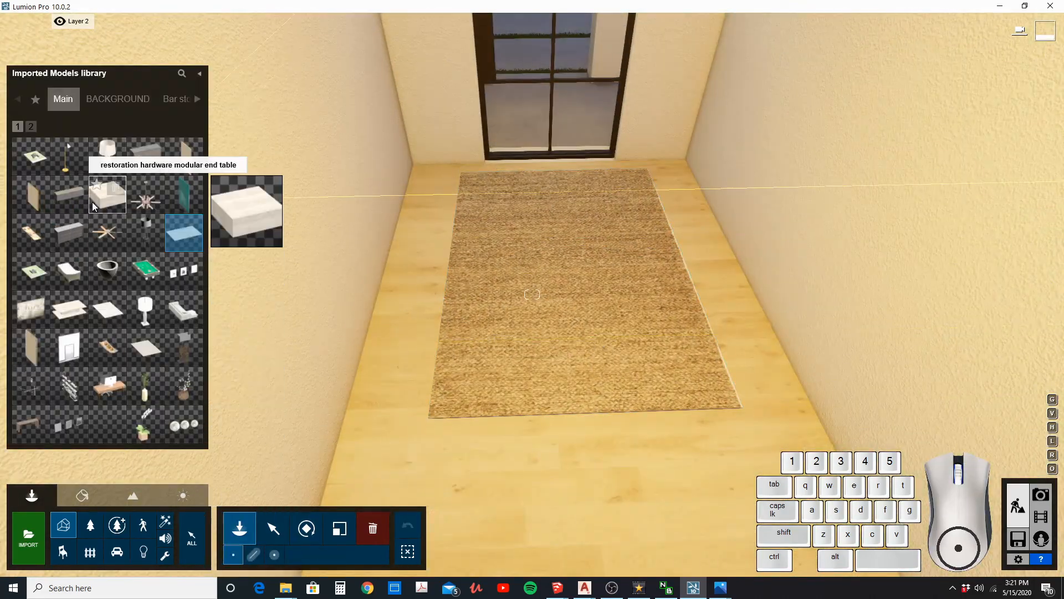
Place a leafy plant in a vase in the corner of the entry hall.
left_click(146, 386)
right_click_drag(388, 311, 504, 432)
left_click(601, 369)
key("s")
Mount the set of framed line-art pictures on the entry hall wall, rotated flat and moved to height.
left_click(69, 425)
left_click(545, 428)
key("r")
mouse_move(544, 428)
left_mouse_down()
mouse_move(510, 451)
mouse_move(551, 429)
left_mouse_up()
key("m")
right_click_drag(551, 429, 665, 452)
left_click_drag(427, 407, 421, 429, "shift")
key("a")
right_click_drag(421, 430, 288, 355)
Add the framed wall picture near the hall corner and rotate it into line with the wall.
left_click(240, 528)
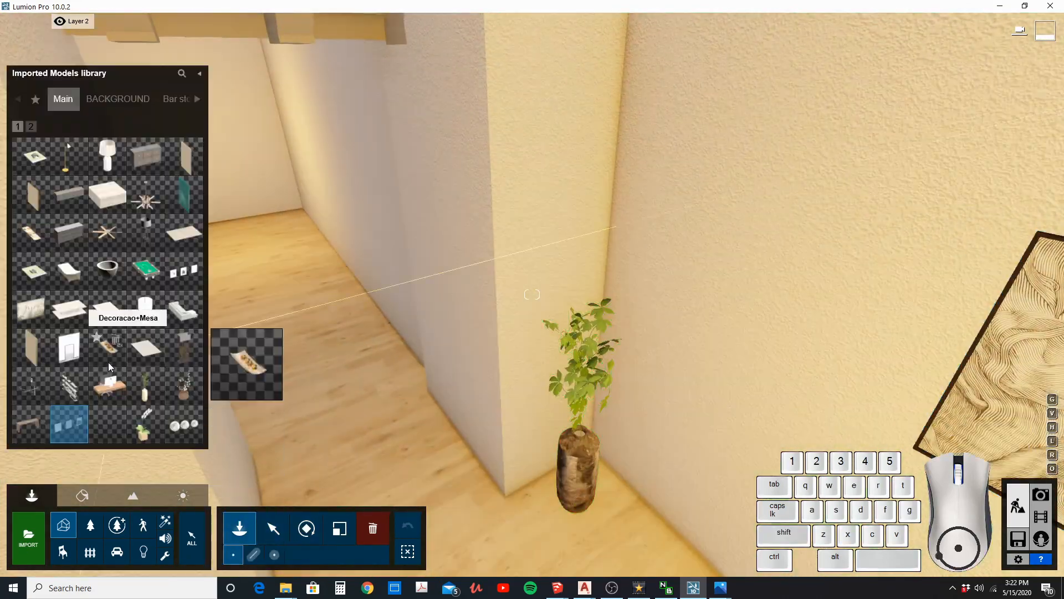
left_click(69, 347)
right_click_drag(455, 377, 404, 406)
left_click(427, 409)
key("r")
left_click_drag(428, 409, 394, 383)
key("m")
Place the gray sectional sofa in the large room beyond the hall, rotating and moving it into position.
left_click(239, 528)
left_click(31, 126)
left_click(184, 233)
key("w")
right_click_drag(355, 250, 368, 415)
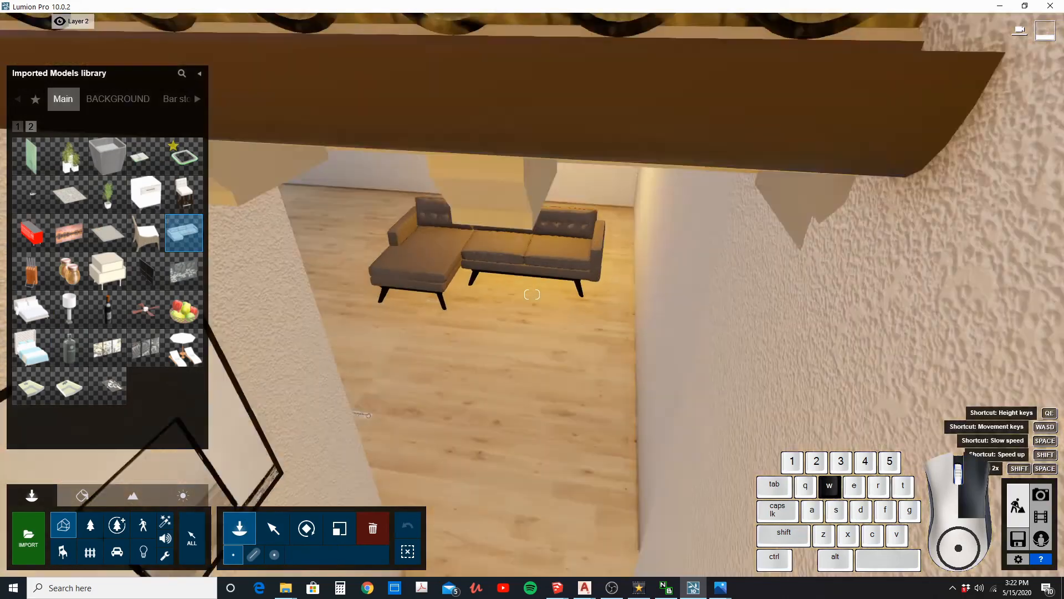
right_click_drag(532, 294, 608, 249)
key("r")
key("m")
left_click_drag(609, 249, 449, 261)
key("r")
Place a wooden sideboard directly behind the sectional sofa, rotated parallel to its back.
left_click(239, 528)
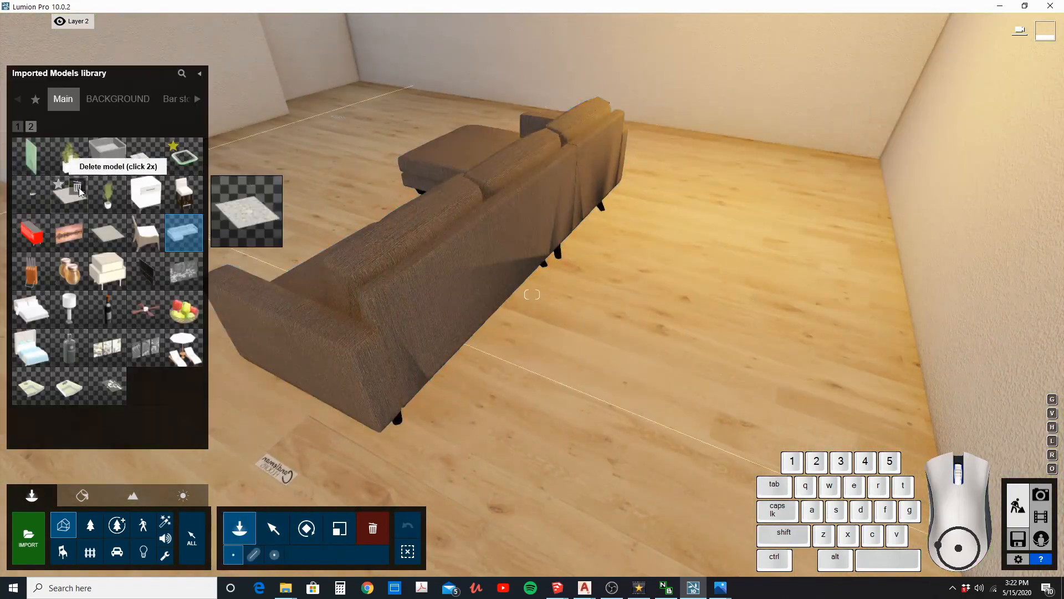
left_click(17, 126)
left_click(69, 195)
left_click(550, 363)
key("r")
left_click_drag(550, 363, 527, 494)
key("m")
Set a table lamp and a decorative vase on top of the sideboard behind the sofa.
left_click(239, 527)
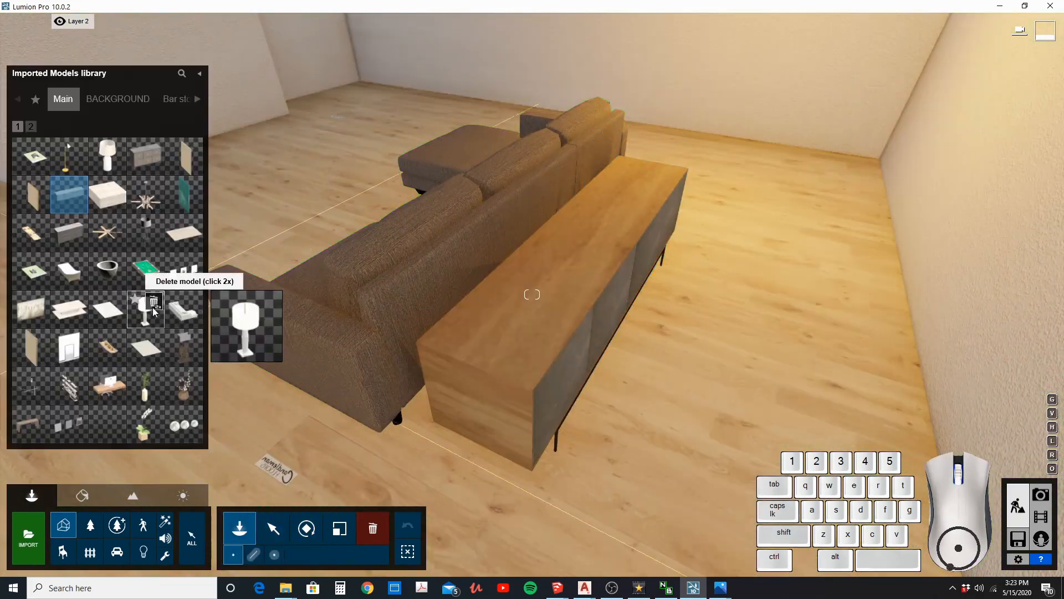
left_click(145, 309)
left_click(646, 169)
left_click(184, 386)
left_click(511, 355)
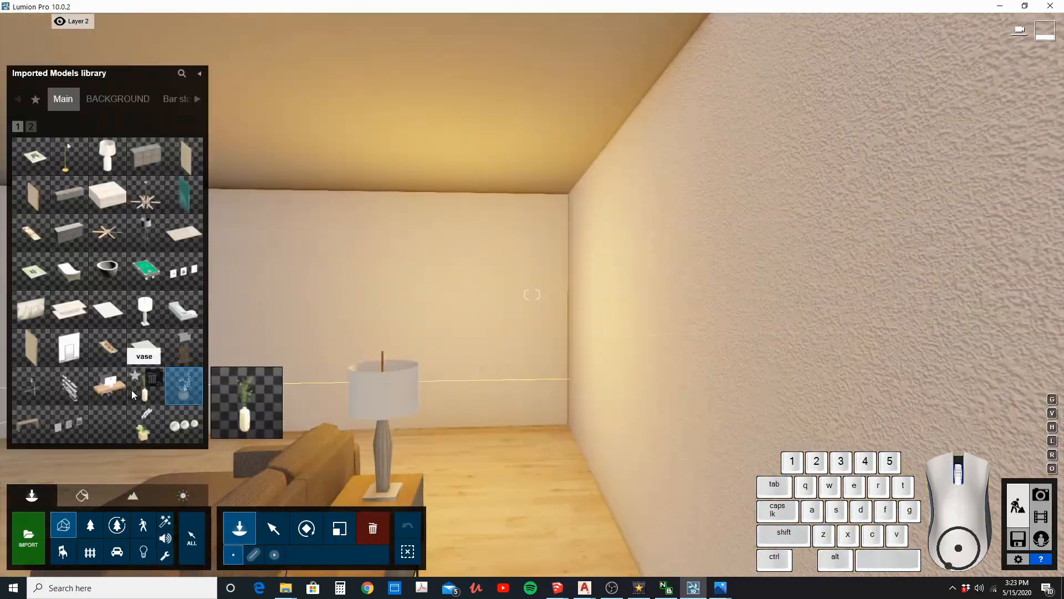
Add a tall wall art panel in the living room, rotating and scaling it to suit the wall.
left_click(184, 157)
left_click(469, 361)
key("r")
left_click_drag(495, 366, 391, 423)
key("l")
key("e")
right_click_drag(469, 361, 477, 363)
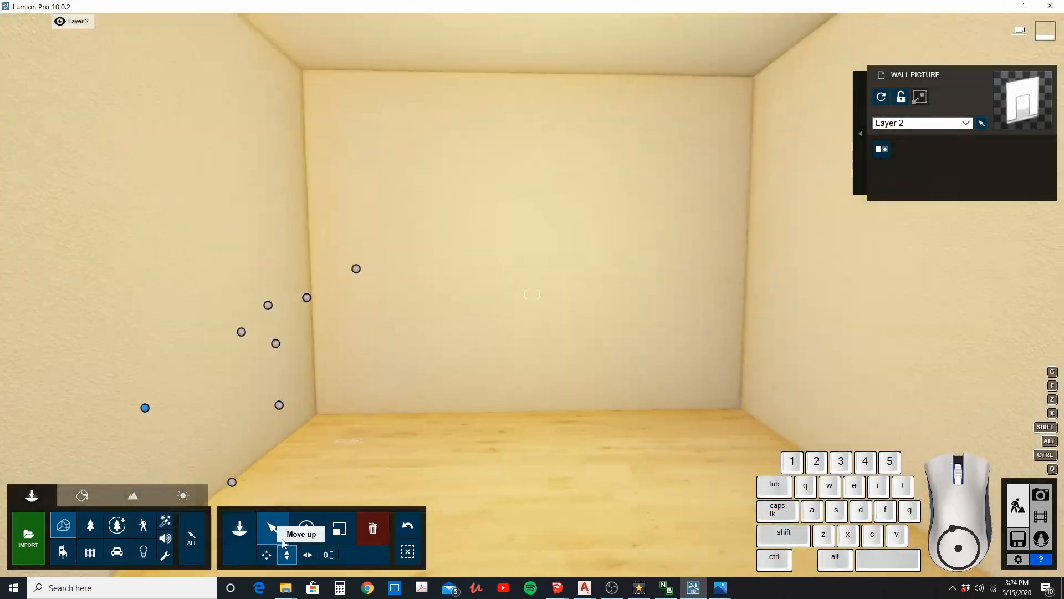
Place the Modern Dining Table with its chairs in the center of the empty dining room.
left_click(239, 528)
left_click(197, 99)
left_click(197, 99)
left_click(198, 98)
left_click(20, 97)
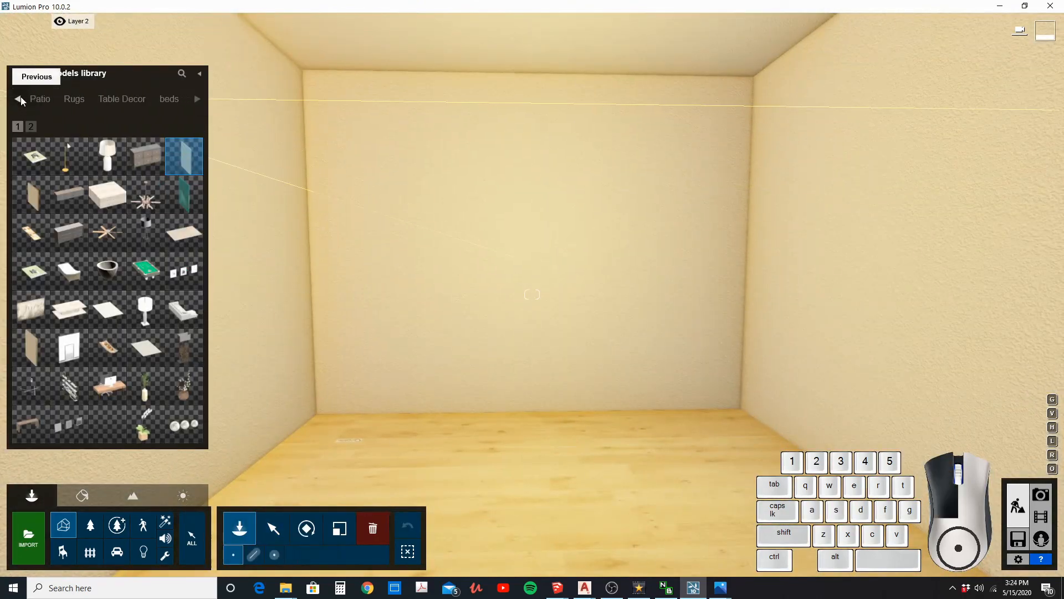
left_click(20, 98)
left_click(134, 99)
left_click(30, 156)
left_click(462, 216)
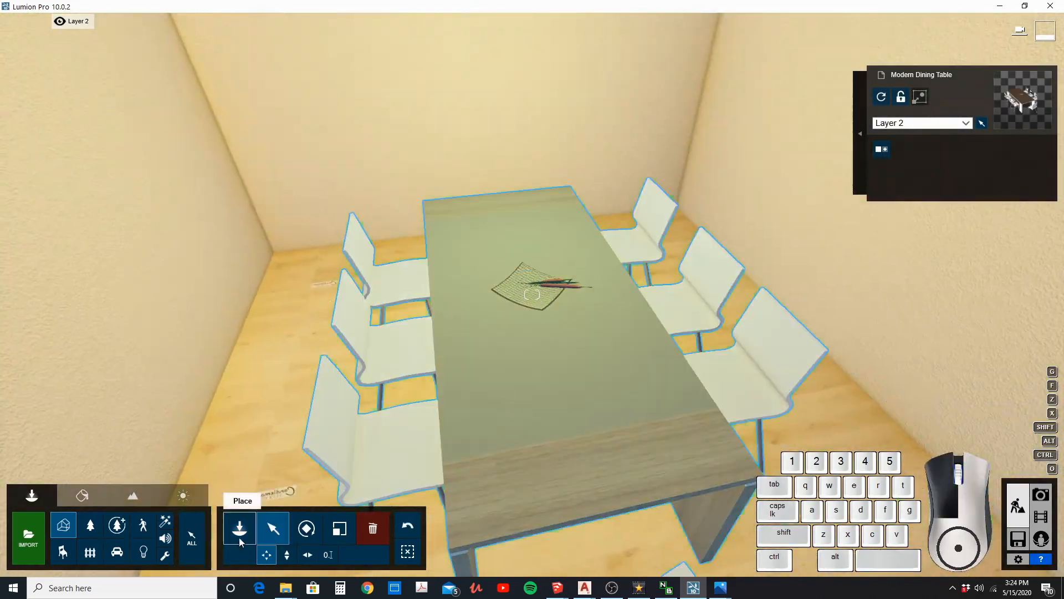
Add the Fine Art Lamp Pendant over the dining table, rotated along its length and moved upward.
left_click(240, 541)
left_click(140, 101)
left_click(107, 156)
left_click(530, 287)
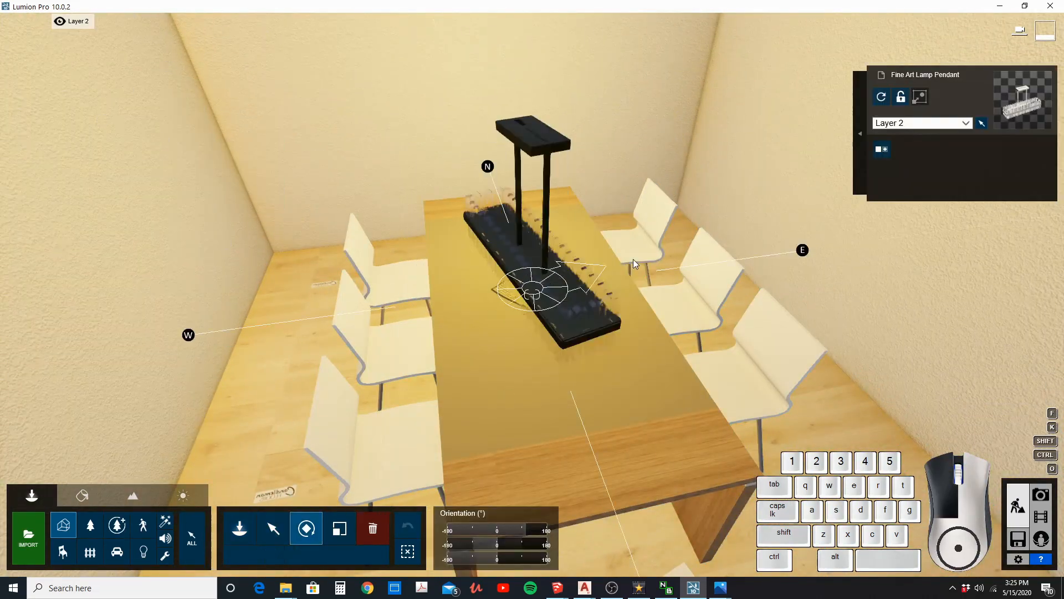
key("m")
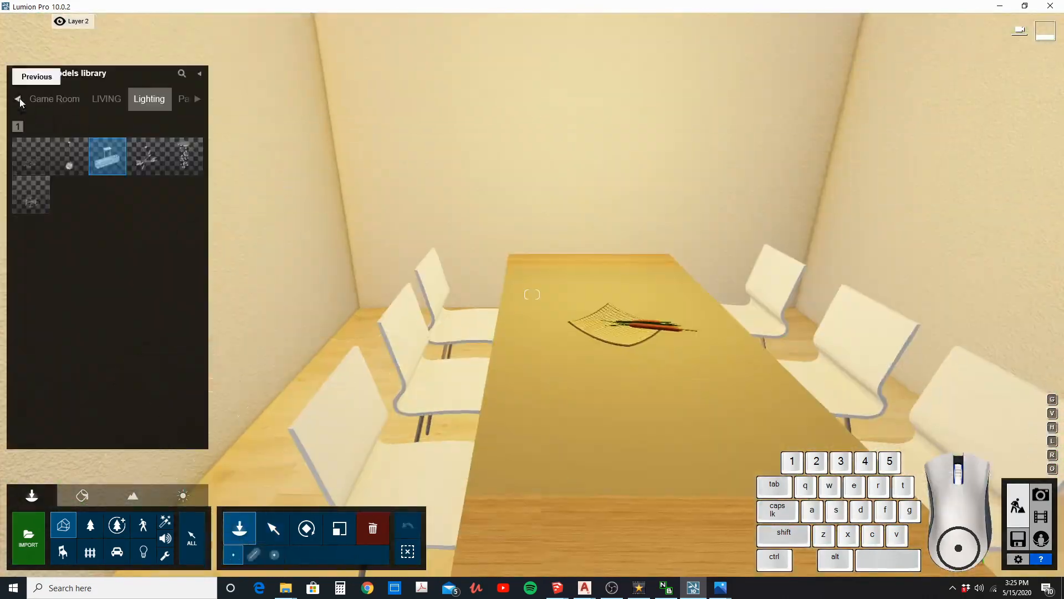
Hang the sepia reed artwork on the dining room's far wall and put plant vases in its two corners.
left_click(63, 524)
left_click(31, 309)
left_click(466, 295)
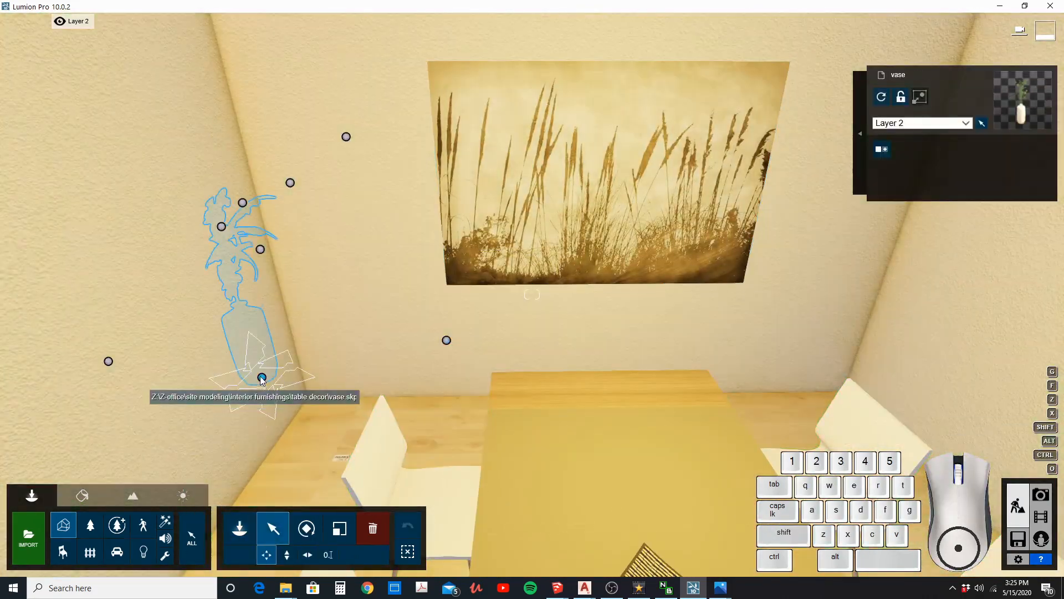
left_click(308, 393)
left_click(809, 415)
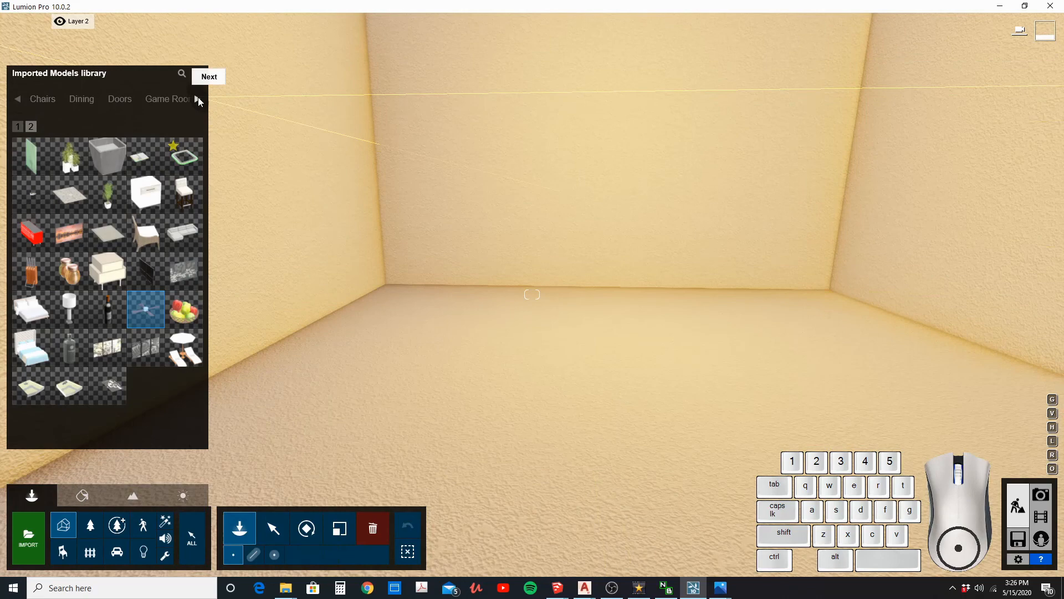
Decorate the bedroom's far wall with the abstract painting and the stacked box decor beside it.
left_click(196, 99)
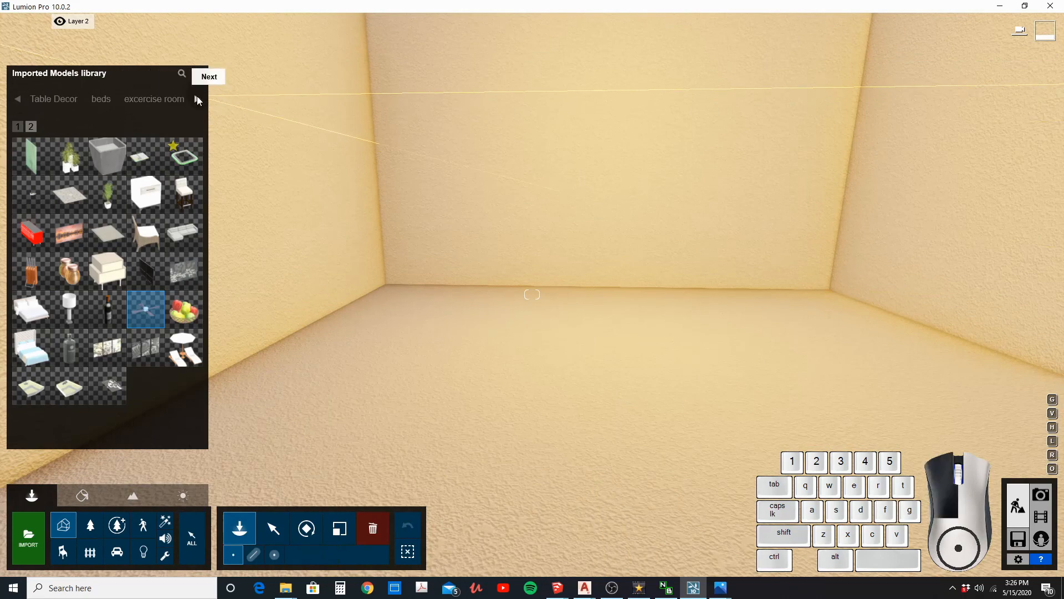
left_click(196, 99)
left_click(125, 98)
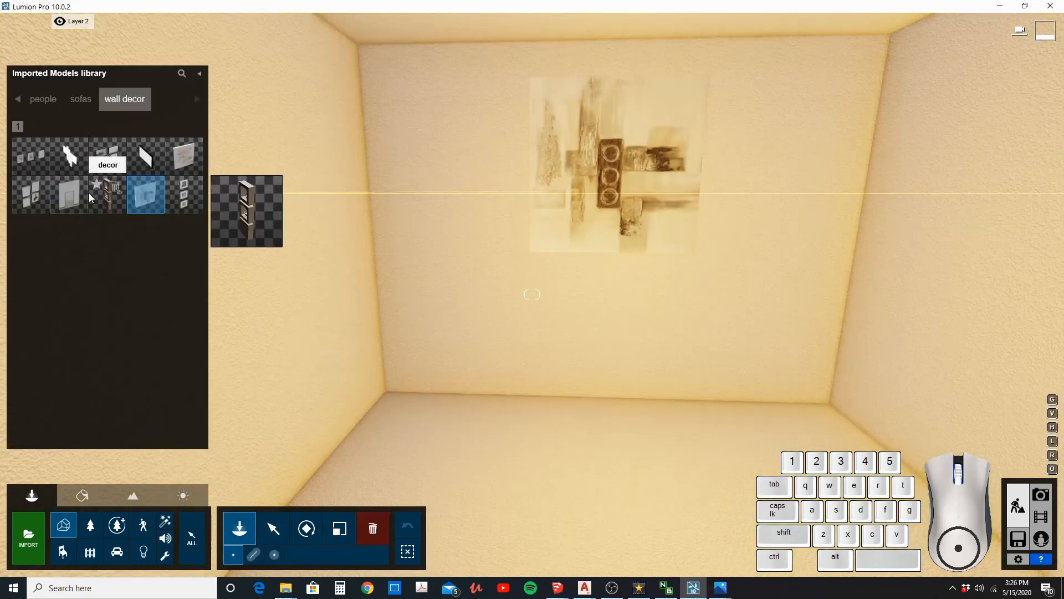
left_click(107, 194)
left_click(424, 300)
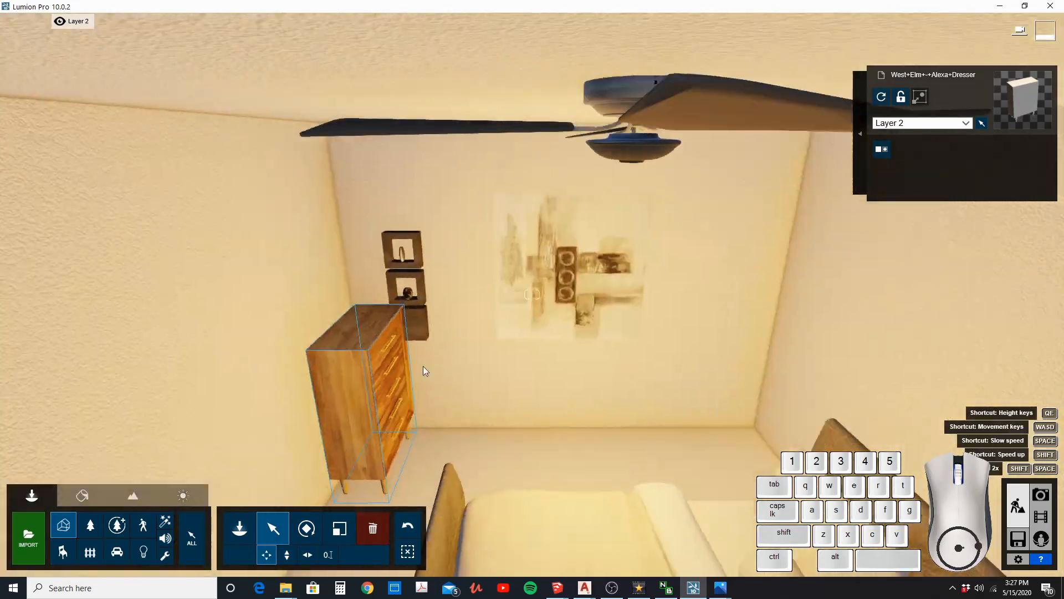
Rotate the bed set so its headboard backs onto the bedroom wall, and move it into place against that wall.
key("s")
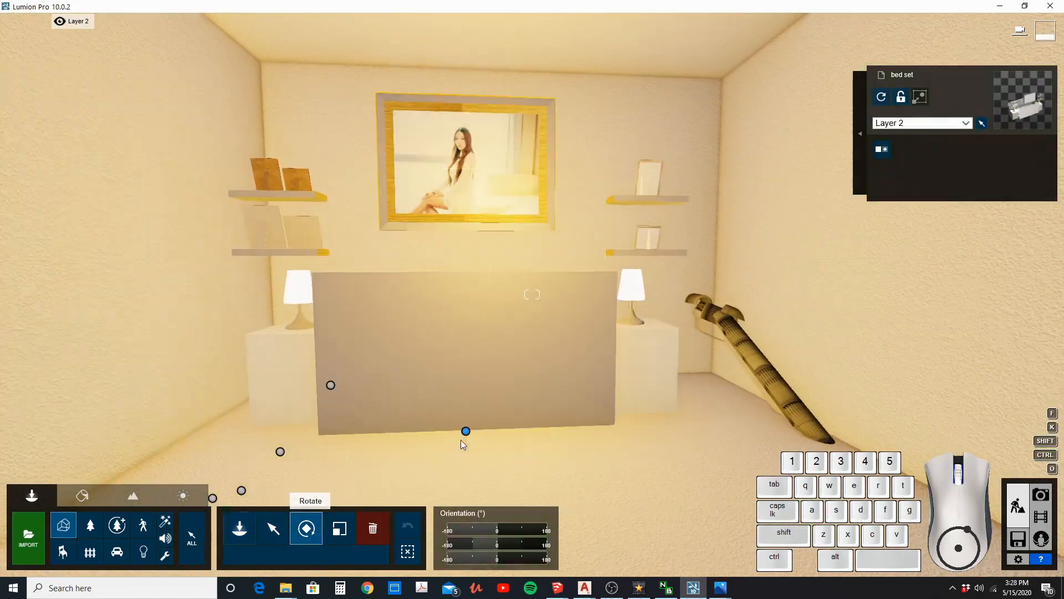
left_click_drag(466, 431, 464, 408)
key("m")
right_click_drag(465, 408, 517, 364)
key("s")
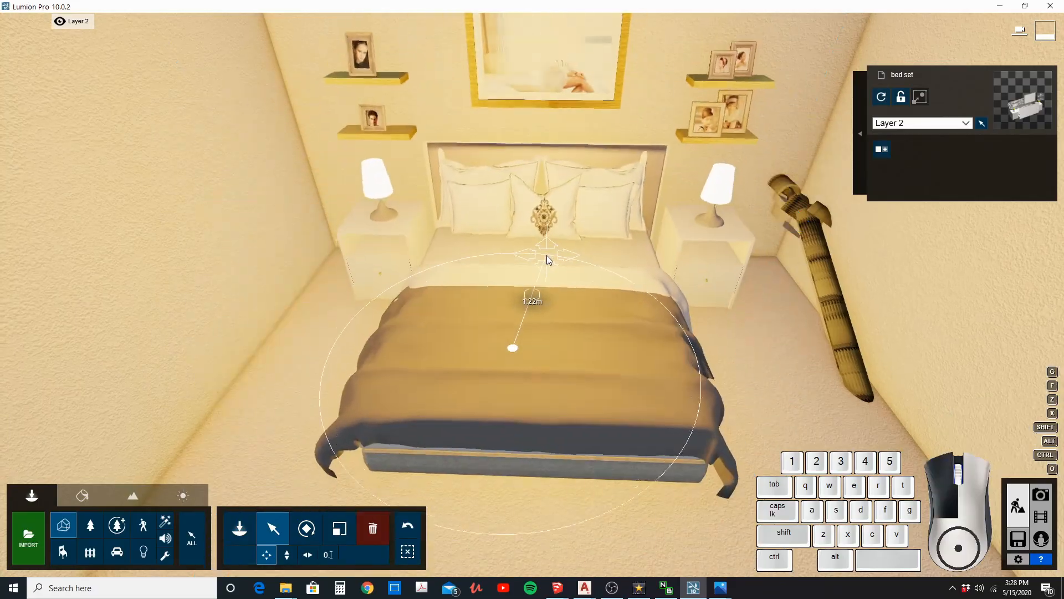
key("w")
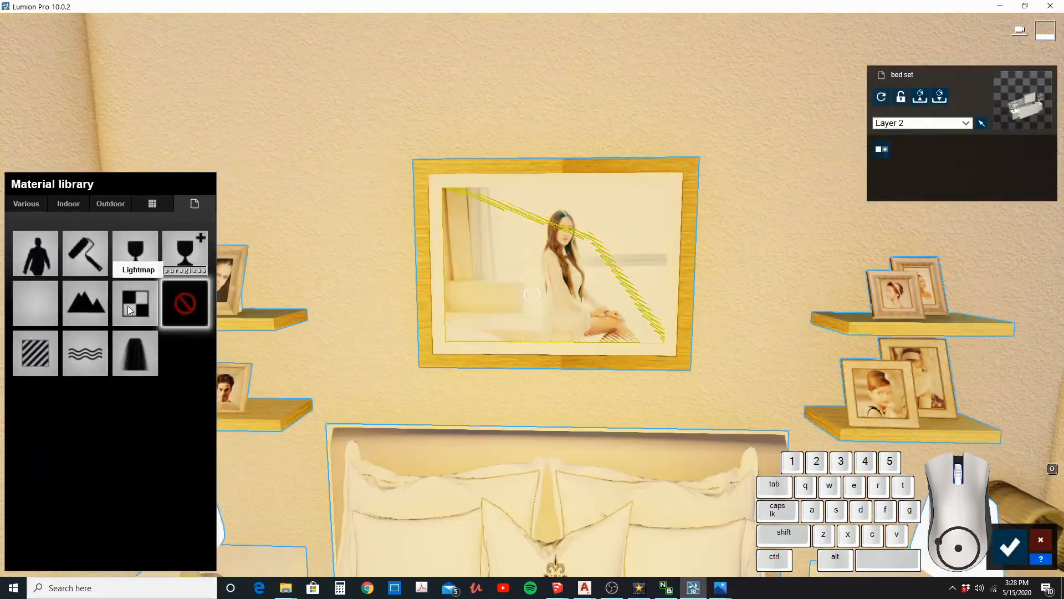
Try the Glass material on the framed portrait above the bed.
left_click(135, 254)
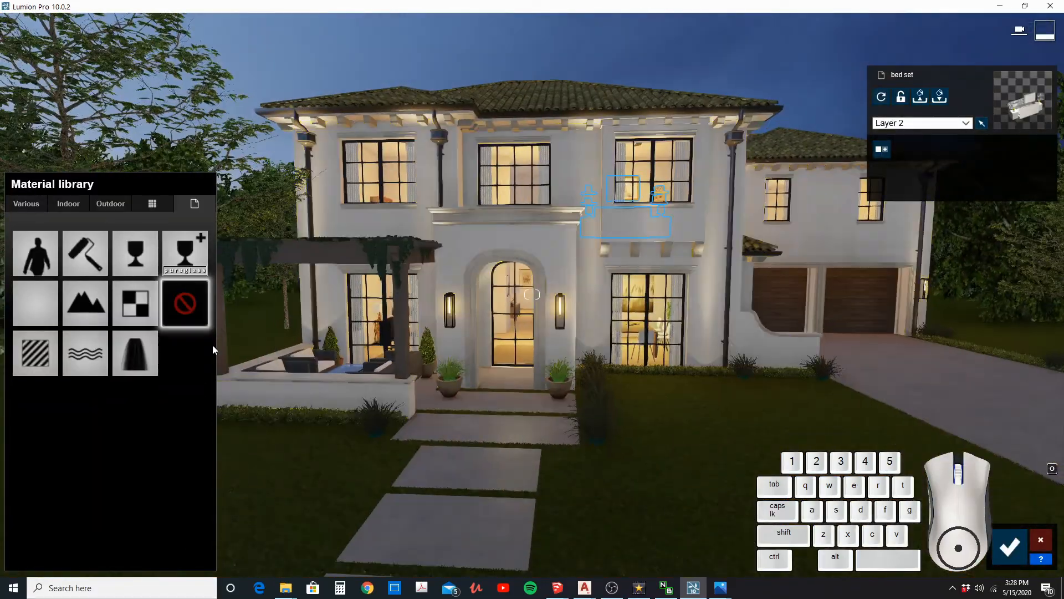
key("w")
key("q")
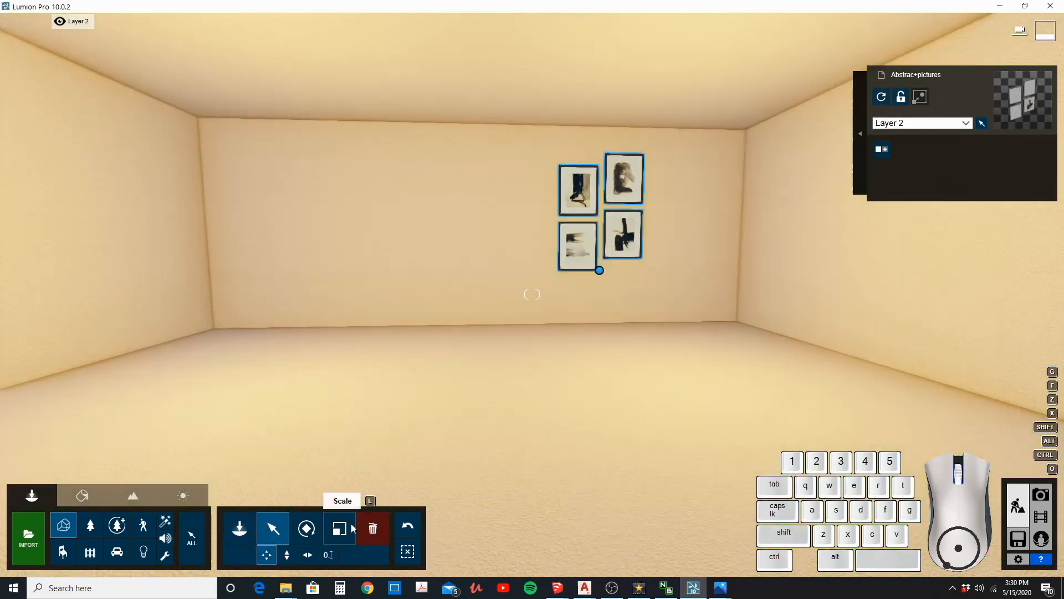
Scale down the abstract picture set on the empty room's far wall and place another item farther along that wall.
left_click(340, 528)
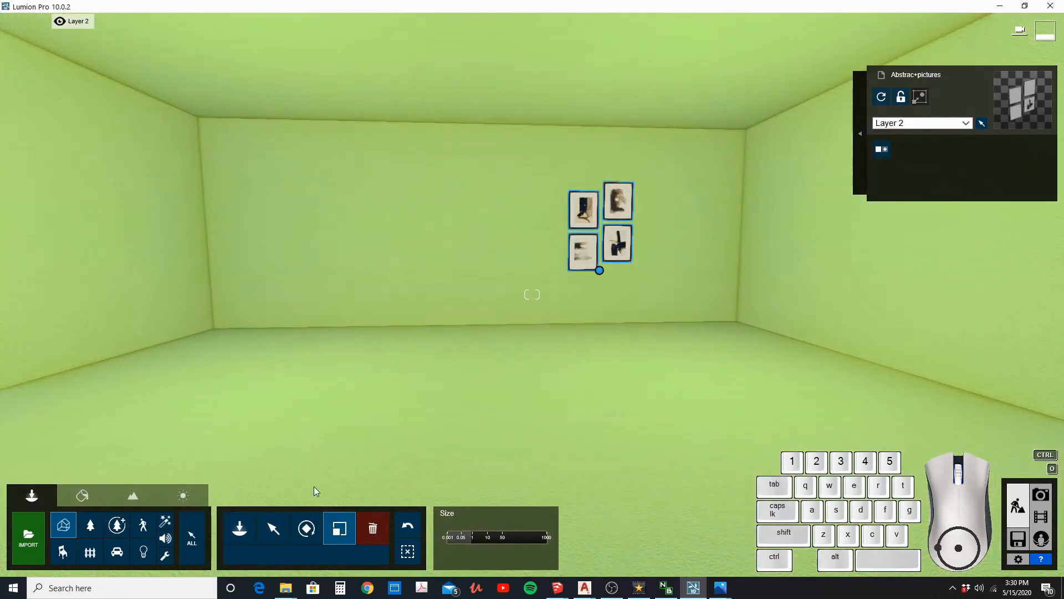
left_click(239, 528)
left_click(314, 267)
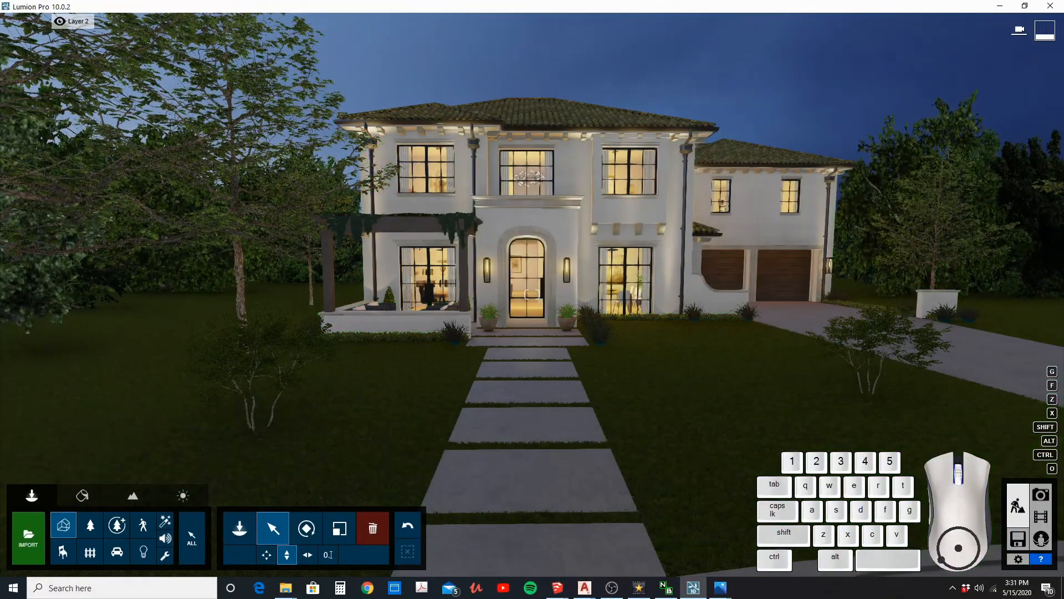
Switch to photo mode and compose an angled front view of the house with a focal length of 23 mm.
left_click(1042, 499)
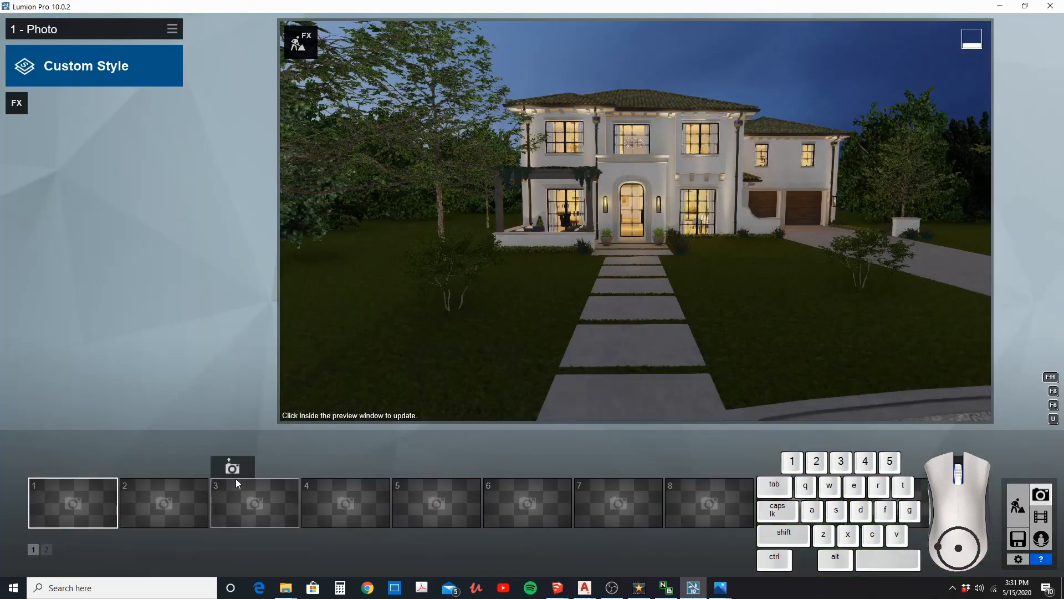
left_click(673, 398)
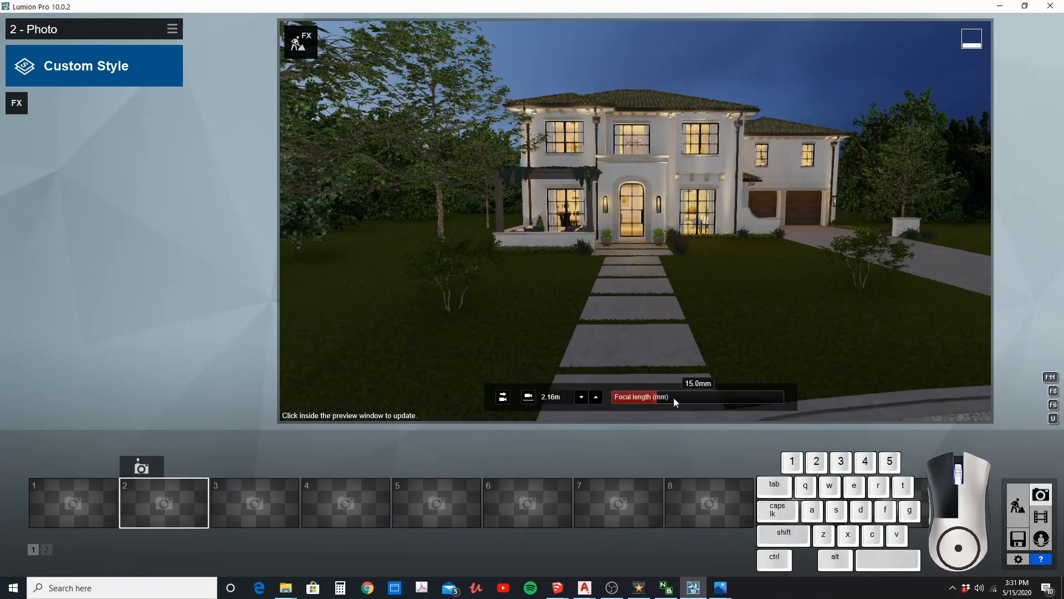
key("s")
key("s")
mouse_move(673, 397)
right_mouse_down()
mouse_move(668, 369)
mouse_move(678, 394)
mouse_move(648, 420)
mouse_move(680, 398)
right_mouse_up()
key("a")
key("d")
key("d")
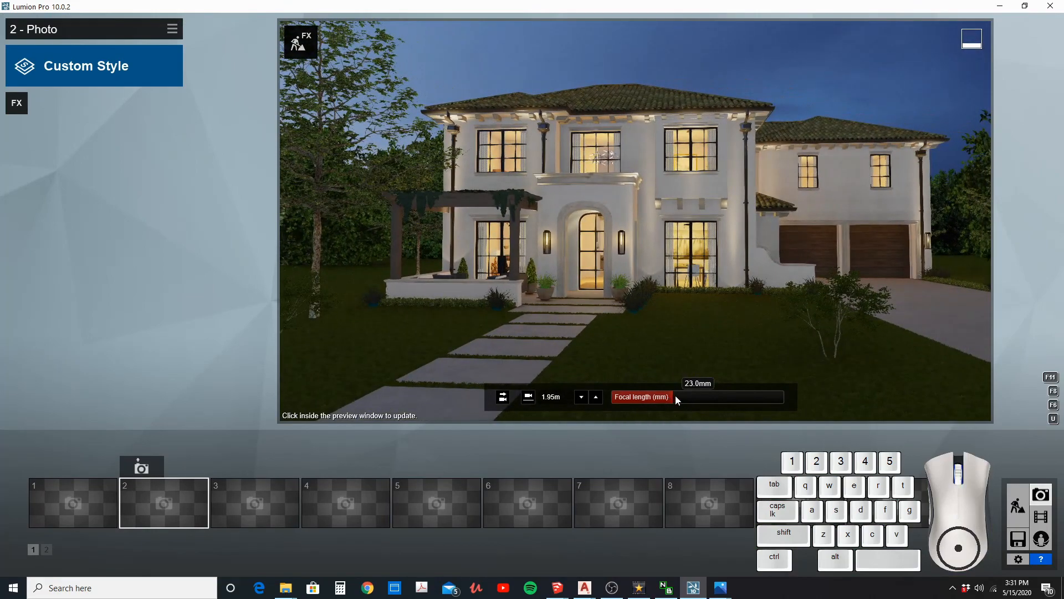
Increase the focal length slightly, frame the facade closer with the garage in view, and store it as photo 1.
left_click(680, 397)
right_click_drag(679, 397, 691, 374)
key("a")
key("d")
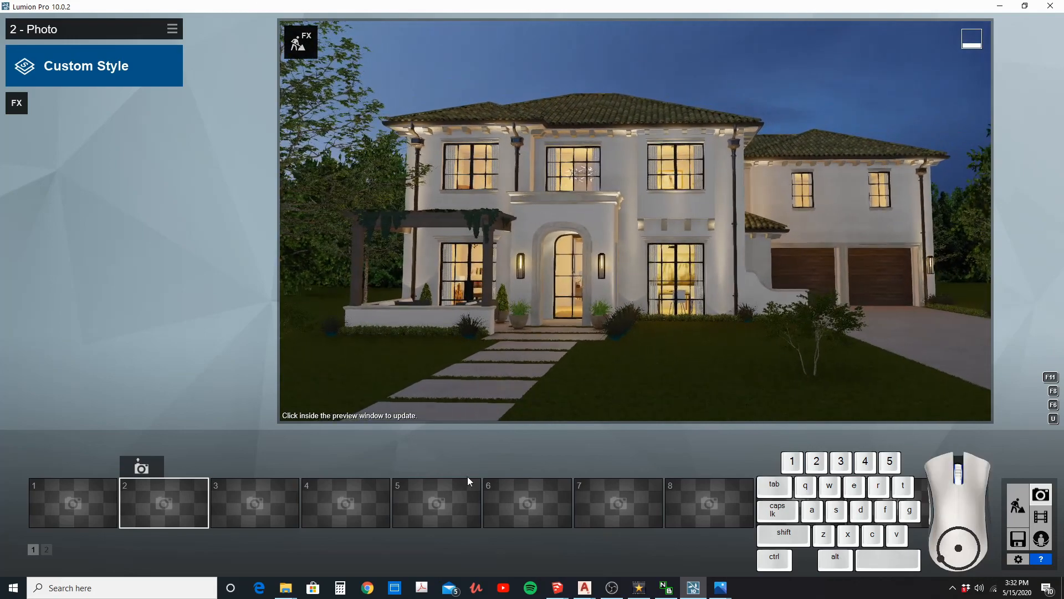
left_click(82, 490)
left_click(50, 467)
Add the Real Skies effect to photo 1 and choose the fourth Clear sky.
left_click(24, 111)
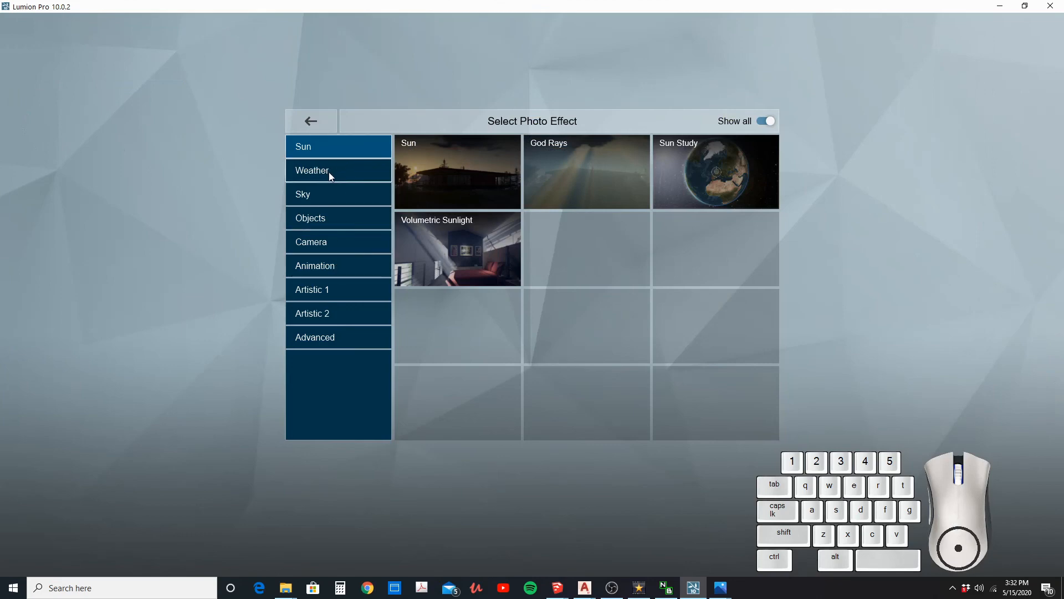
left_click(326, 195)
left_click(544, 176)
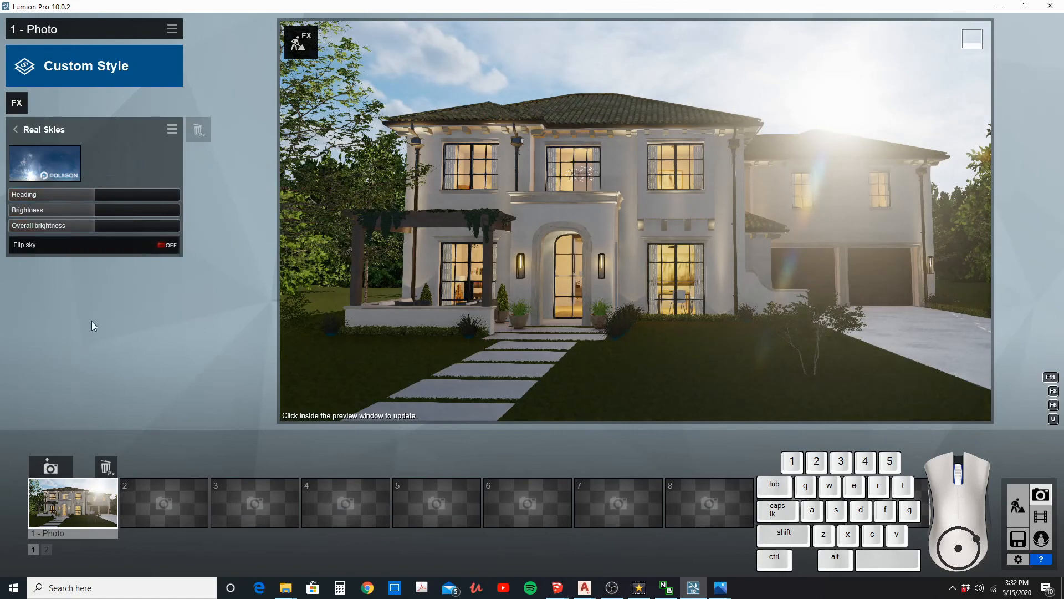
left_click(34, 175)
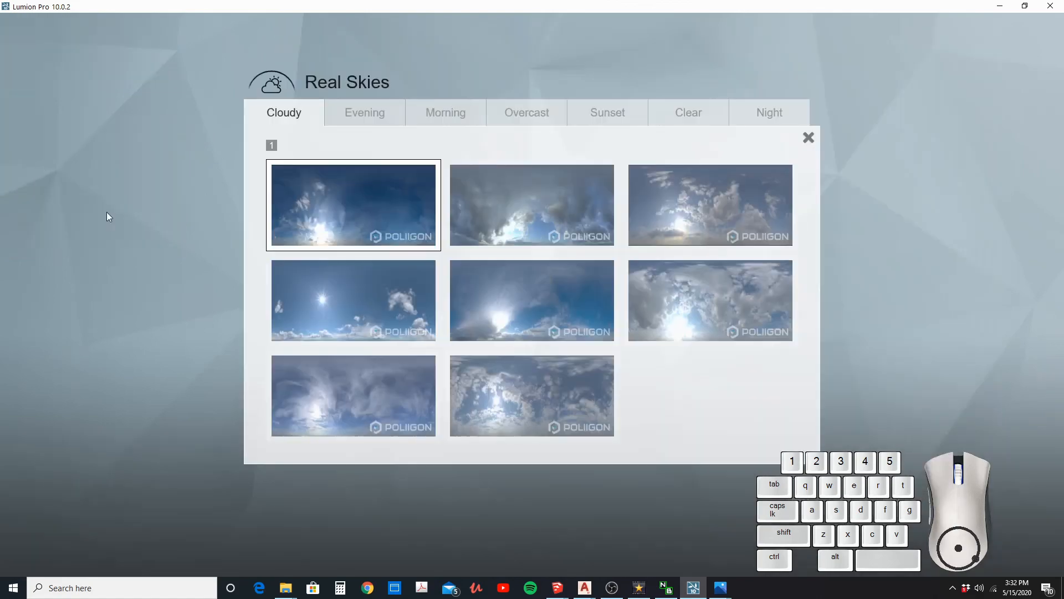
left_click(623, 114)
left_click(687, 114)
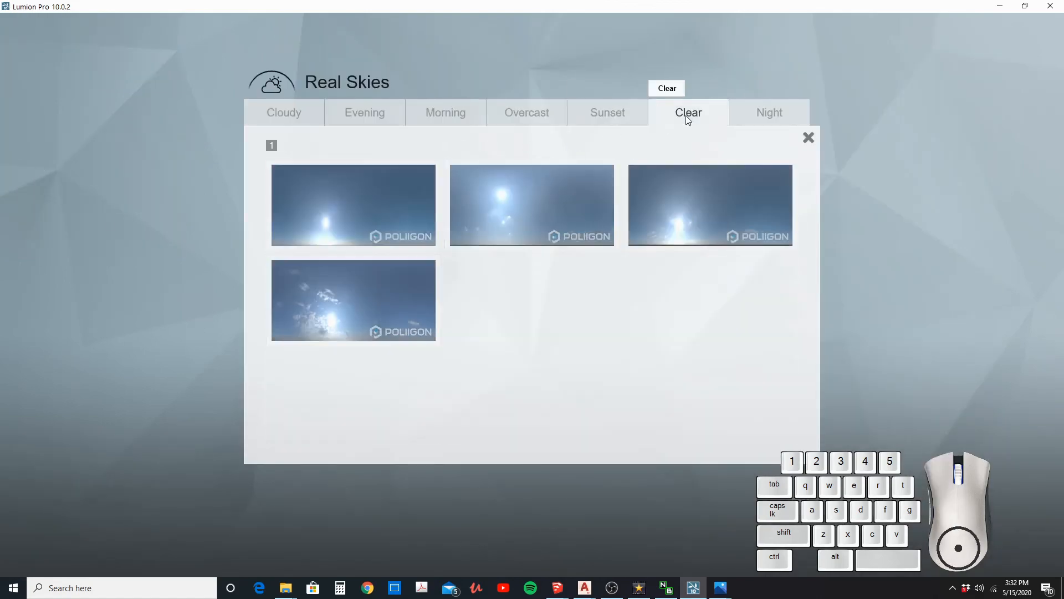
left_click(357, 333)
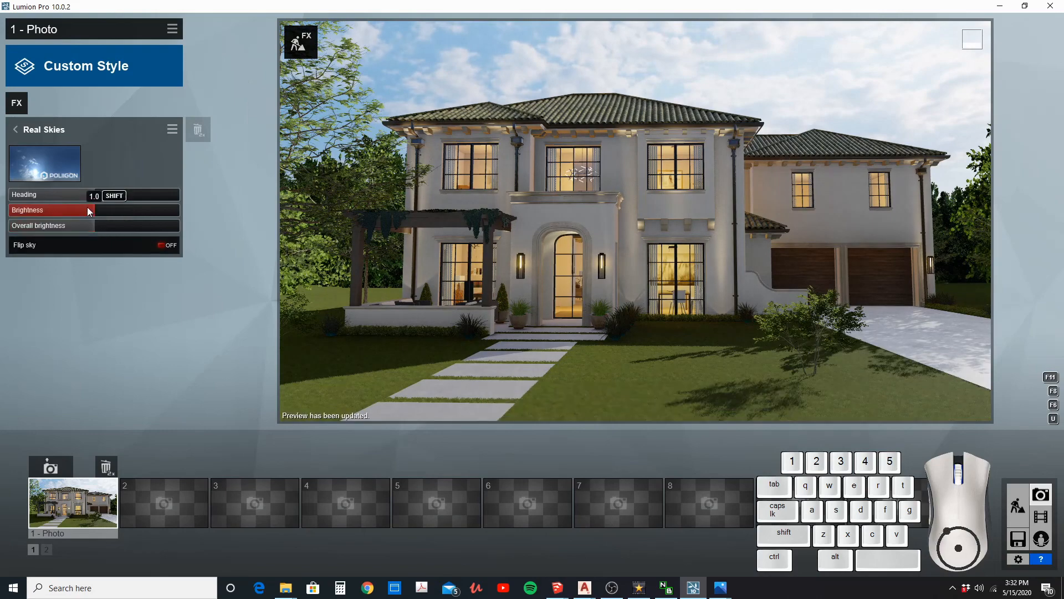
Set the Real Skies brightness to 1.1 and shift the camera to a slightly wider view of the facade.
mouse_move(92, 199)
left_mouse_down()
mouse_move(81, 198)
mouse_move(144, 197)
mouse_move(115, 211)
mouse_move(138, 225)
mouse_move(105, 209)
left_mouse_up()
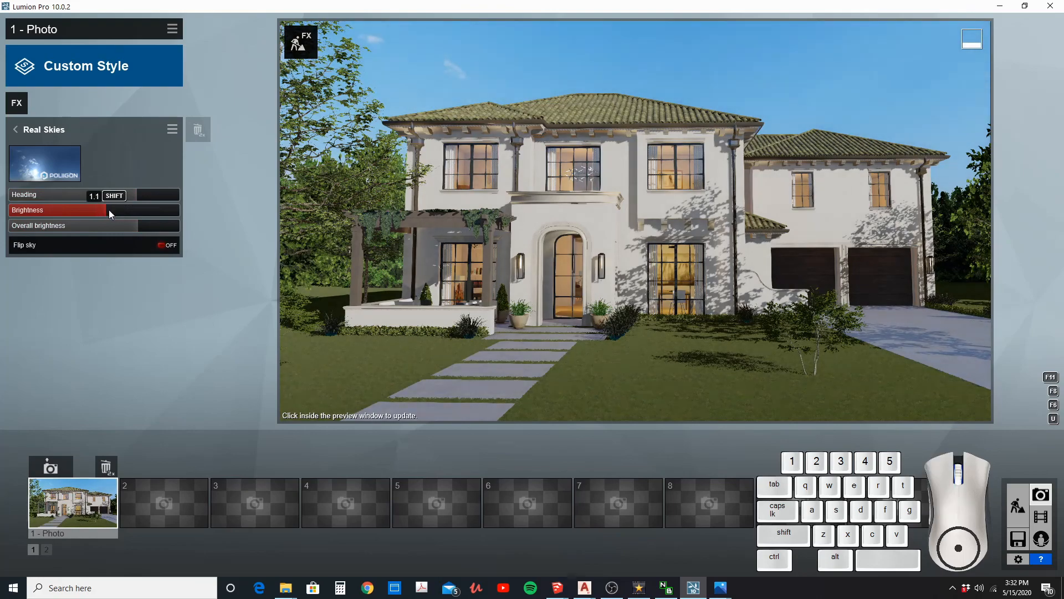
mouse_move(417, 218)
right_mouse_down()
mouse_move(430, 252)
mouse_move(418, 189)
mouse_move(424, 225)
right_mouse_up()
key("q")
key("e")
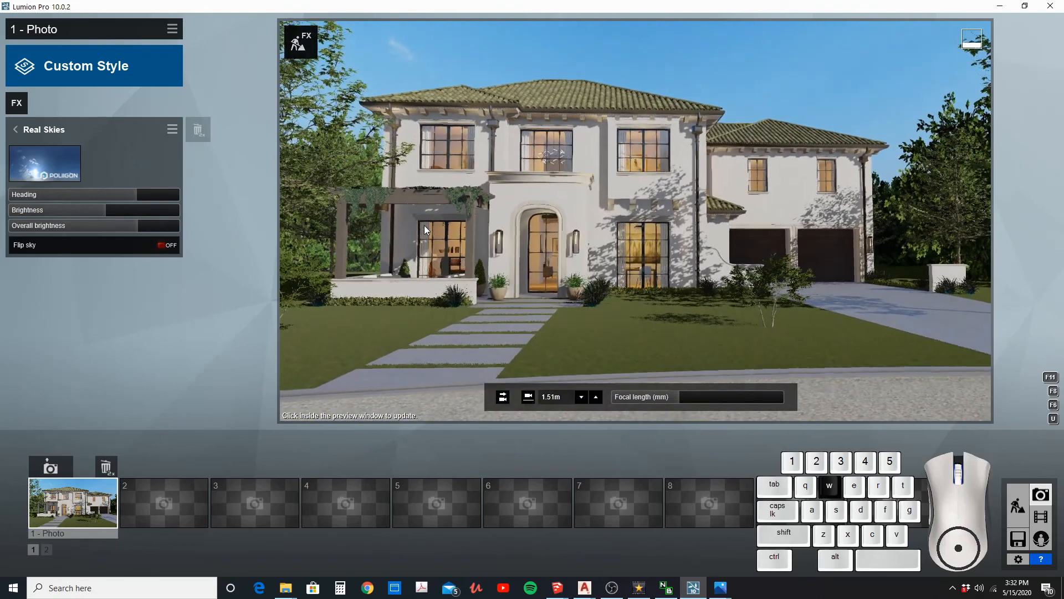
Replace the sky with the Cloudy preset that has a small sun and low scattered clouds, and reframe the facade.
left_click(72, 180)
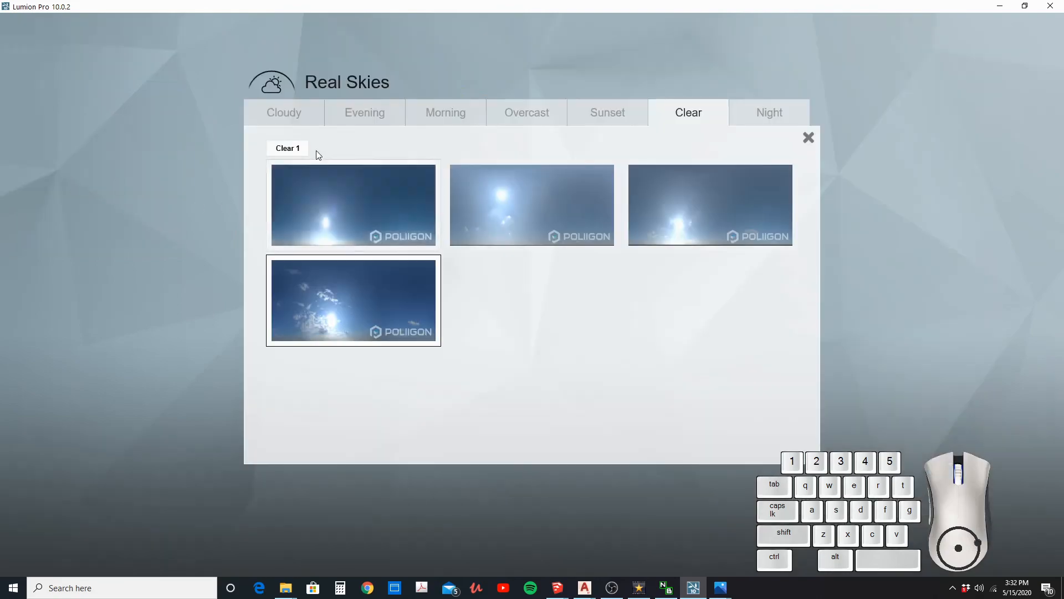
left_click(299, 113)
left_click(316, 305)
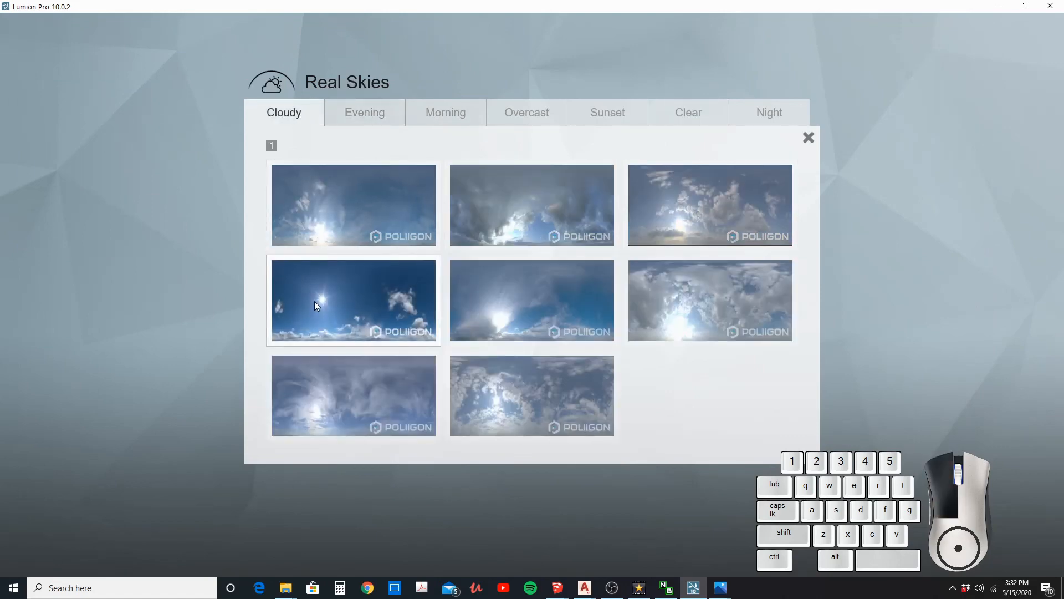
mouse_move(541, 299)
right_mouse_down()
mouse_move(555, 286)
mouse_move(536, 314)
mouse_move(540, 300)
right_mouse_up()
key("e")
key("w")
key("q")
Raise the sky's overall brightness, fine-tune its heading, set Brightness to about 1.3, and update photo 1's stored camera view.
mouse_move(149, 228)
left_mouse_down()
mouse_move(165, 231)
mouse_move(118, 238)
mouse_move(163, 228)
left_mouse_up()
left_click_drag(105, 213, 138, 199)
mouse_move(635, 221)
right_mouse_down()
mouse_move(635, 233)
mouse_move(627, 218)
mouse_move(635, 221)
right_mouse_up()
left_click(50, 467)
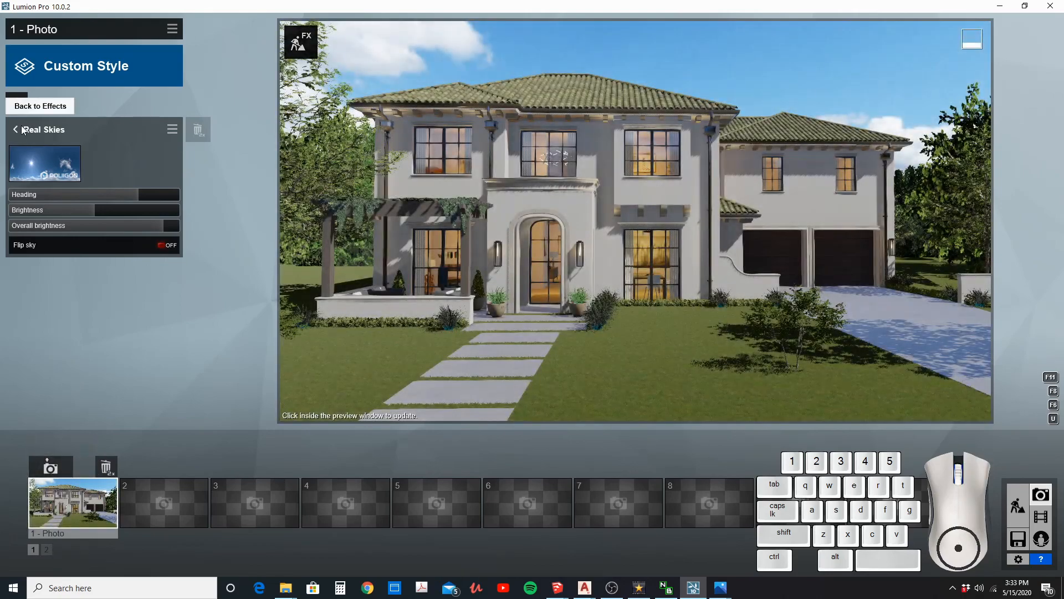
left_click_drag(101, 213, 130, 208)
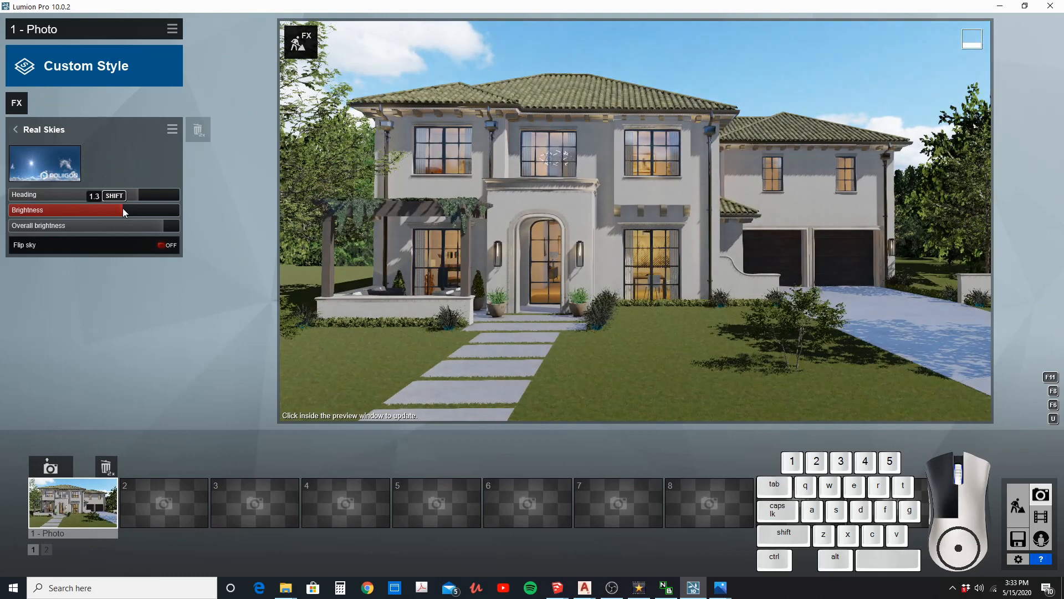
Add the Sharpen effect to photo 1.
left_click(19, 131)
left_click(17, 103)
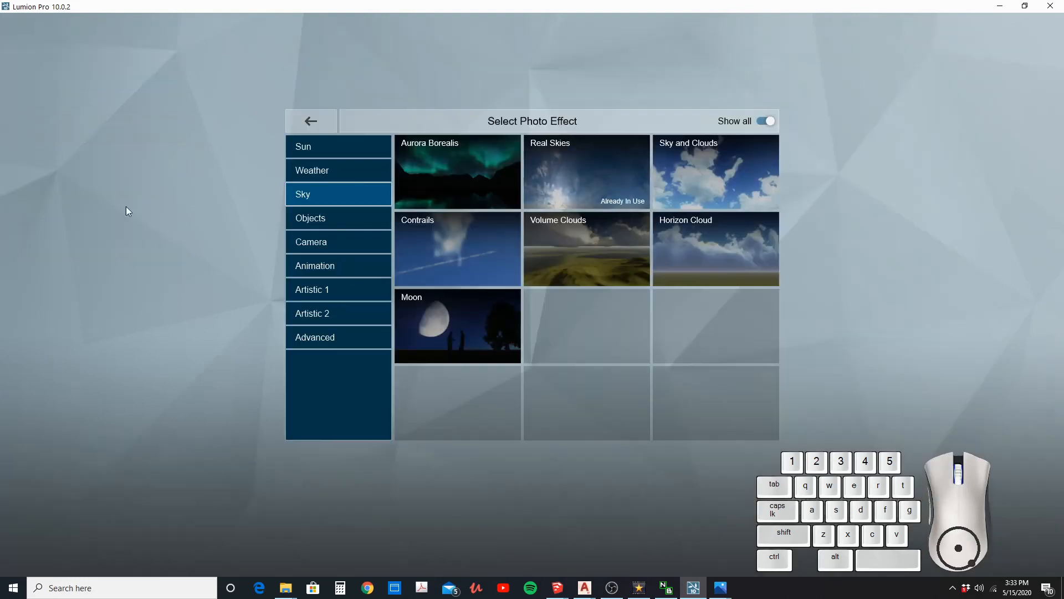
left_click(314, 239)
left_click(312, 221)
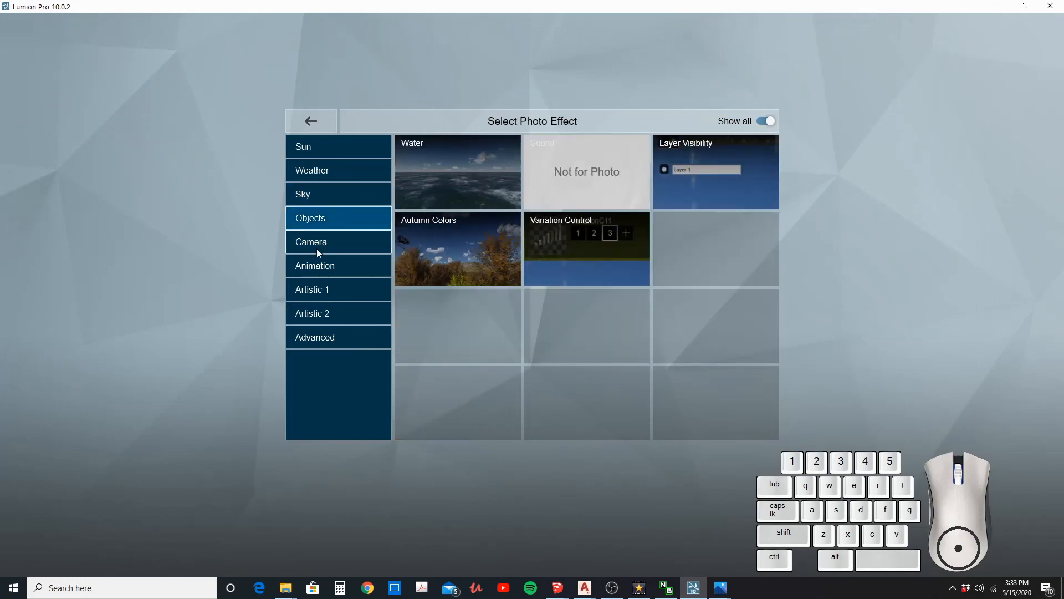
left_click(315, 267)
left_click(319, 289)
left_click(586, 324)
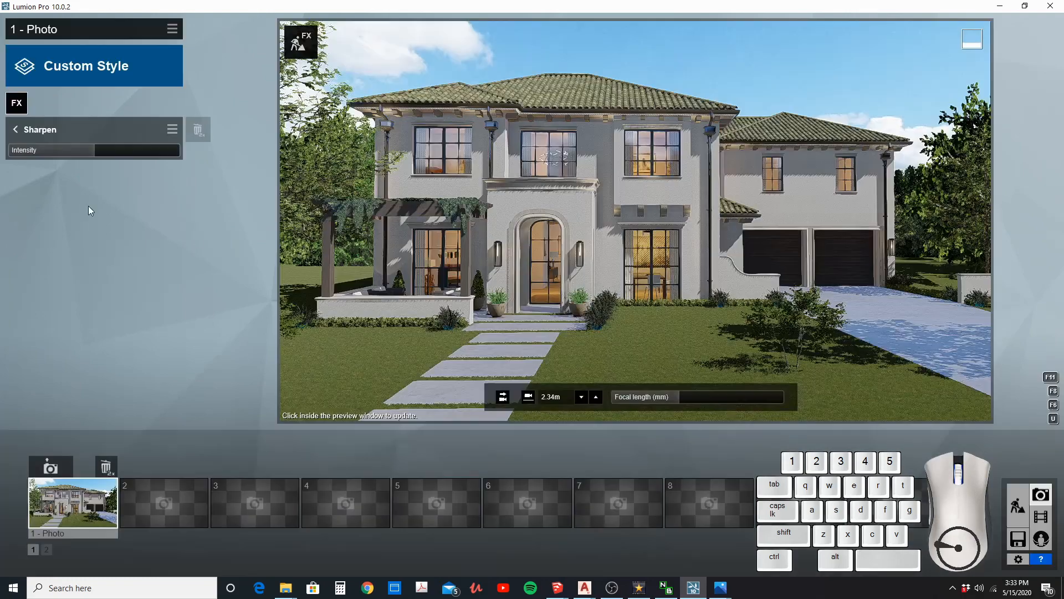
Add the Color Correction and Shadow effects to photo 1.
left_click(17, 131)
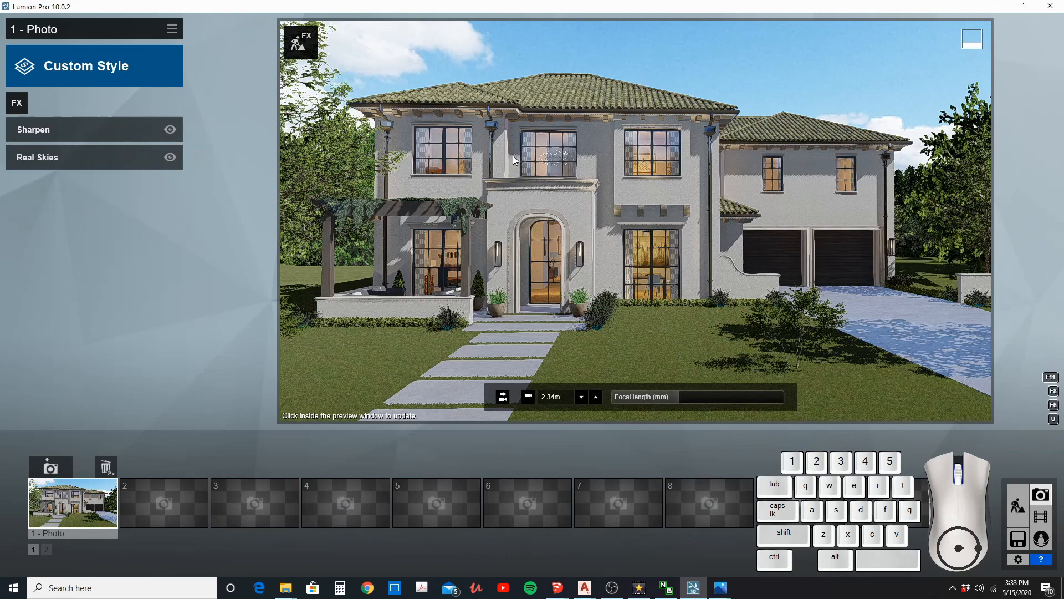
left_click(17, 103)
left_click(547, 158)
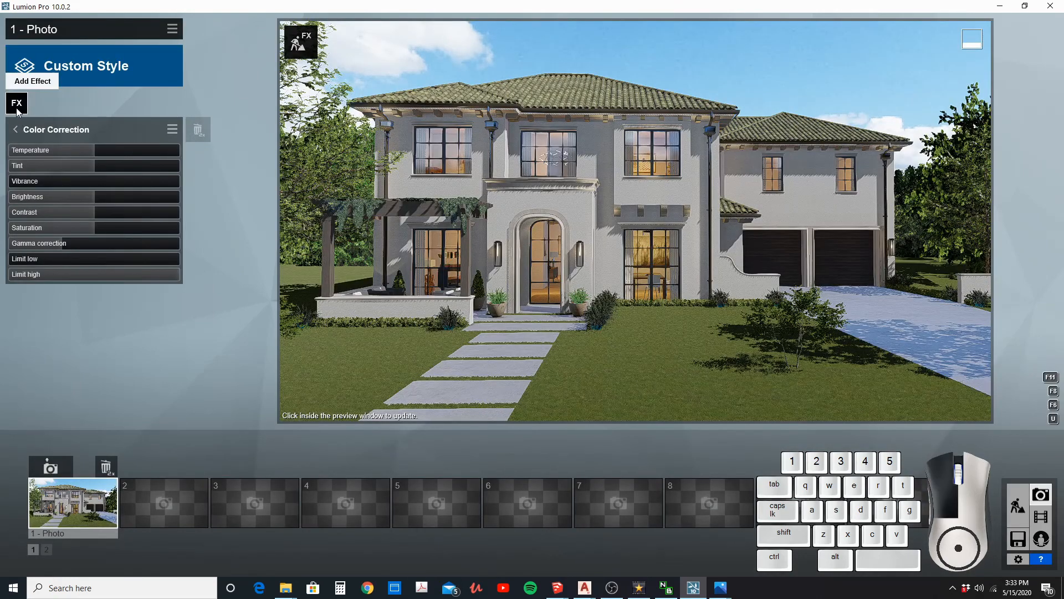
left_click(16, 105)
left_click(332, 314)
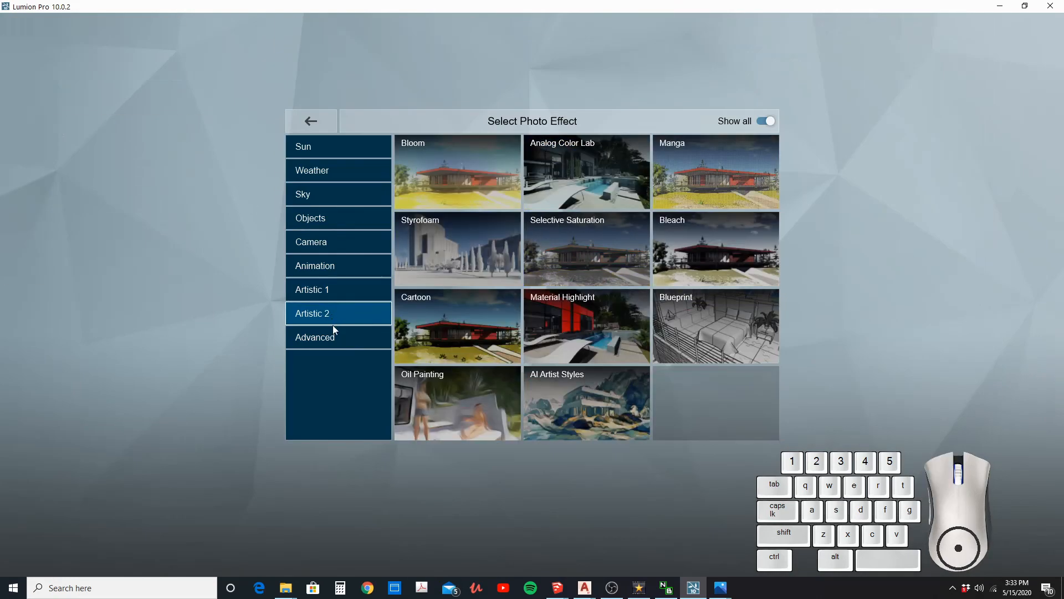
left_click(332, 336)
left_click(418, 197)
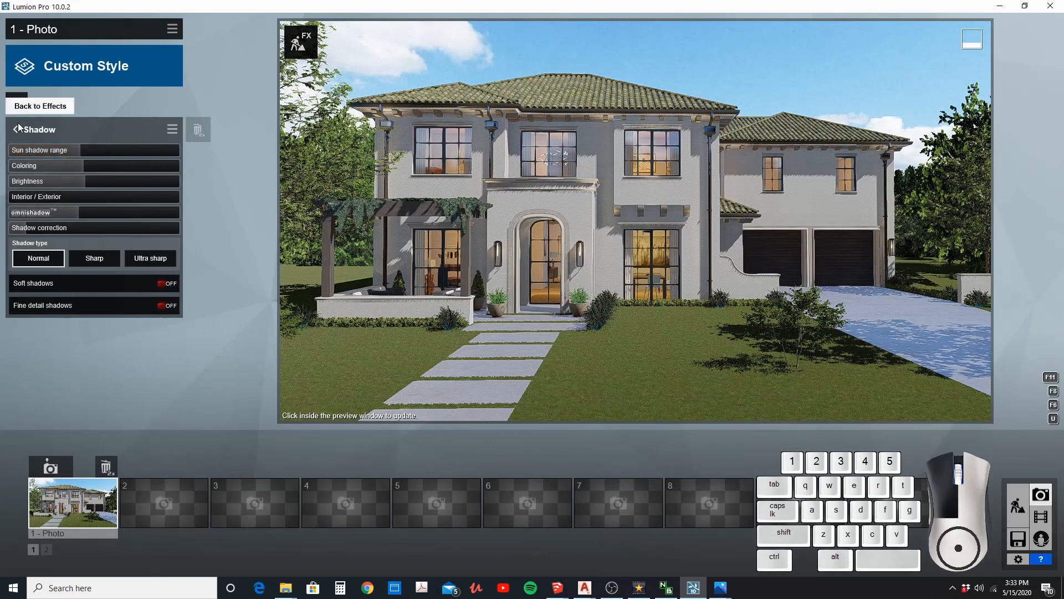
Add the Reflection effect to photo 1 with reflection planes on the stepping-stone walkway and the driveway.
left_click(17, 129)
left_click(16, 102)
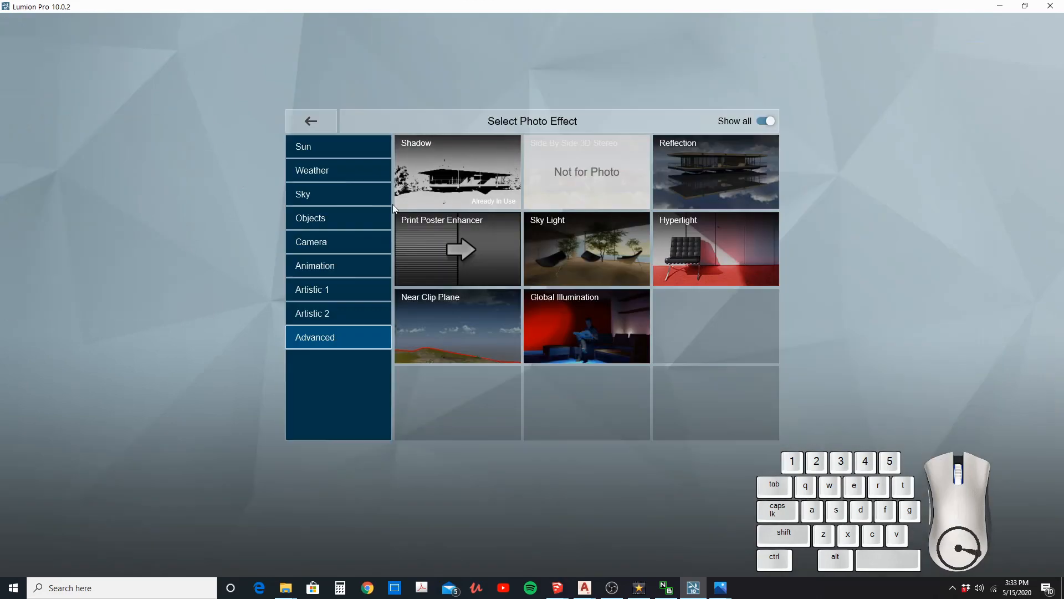
left_click(673, 198)
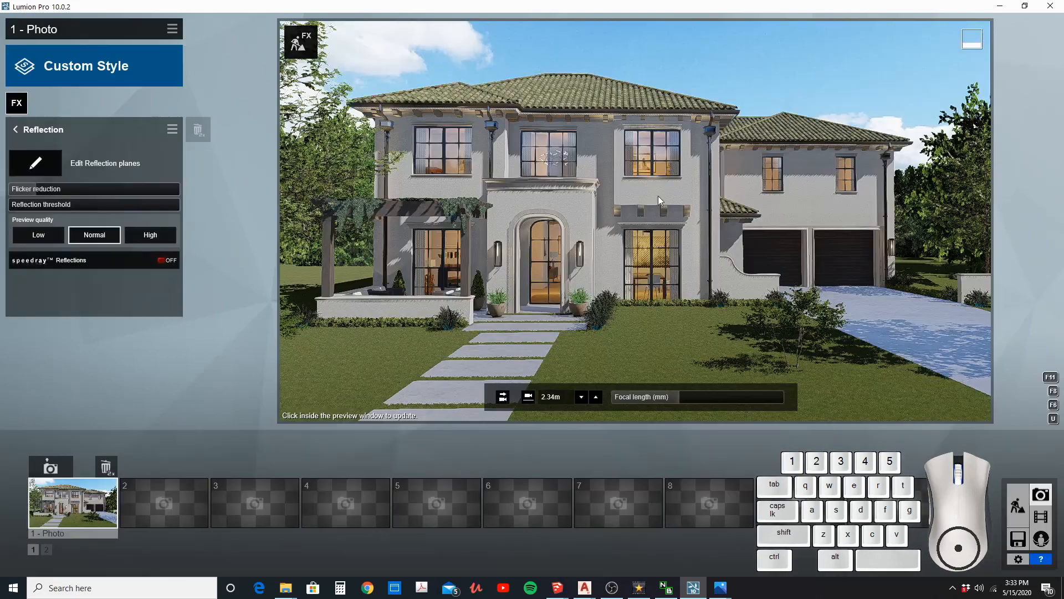
left_click(35, 164)
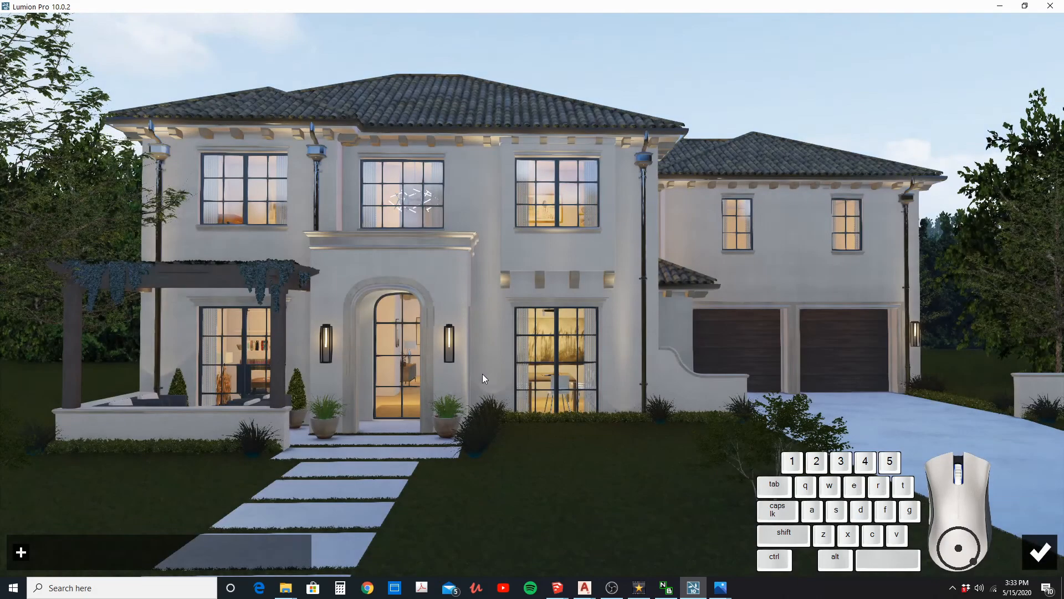
left_click(22, 551)
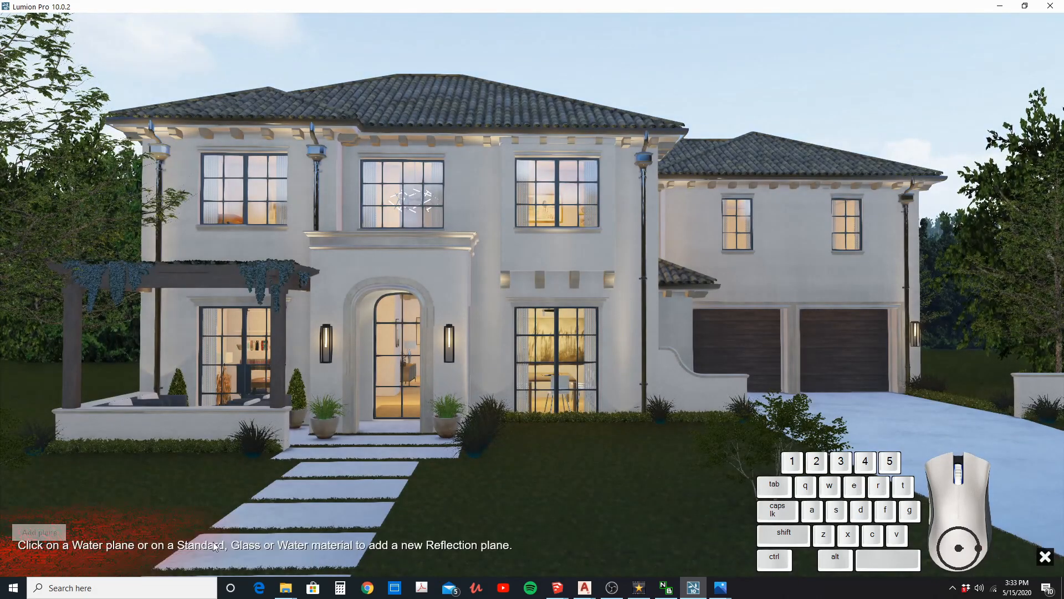
left_click(304, 520)
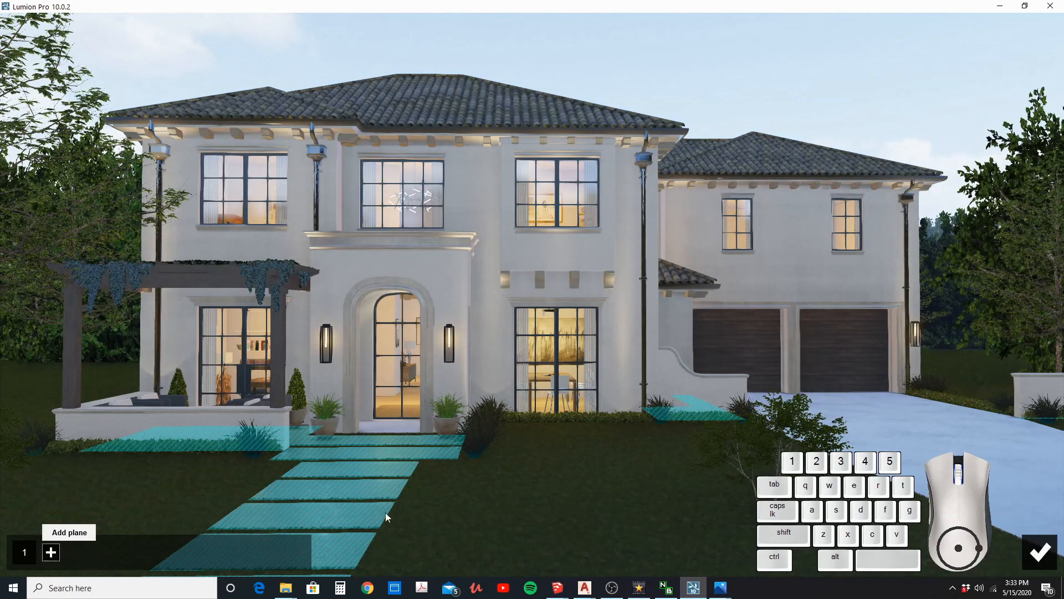
left_click(876, 427)
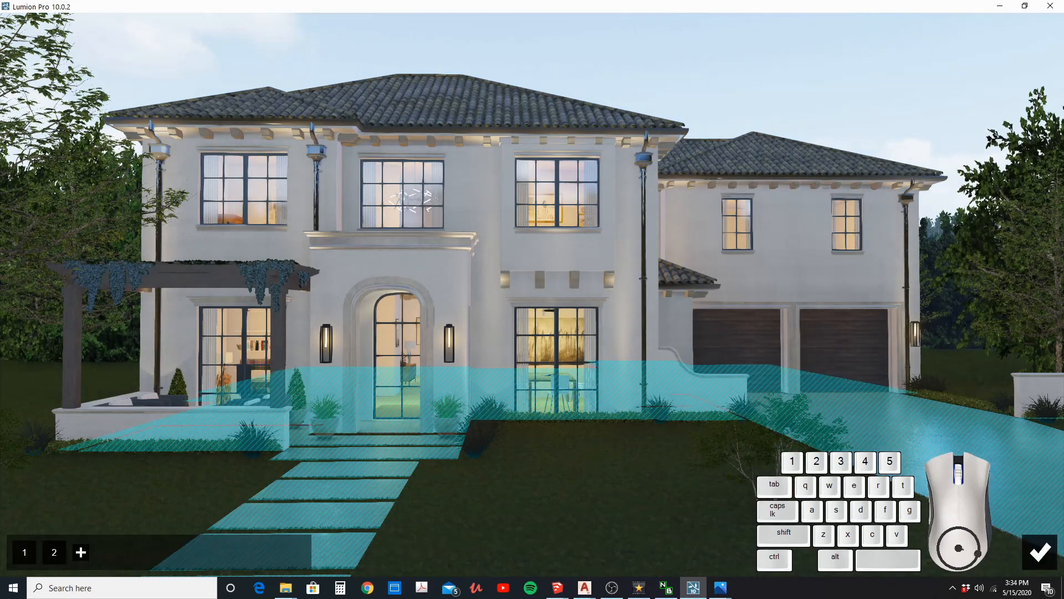
left_click(1039, 552)
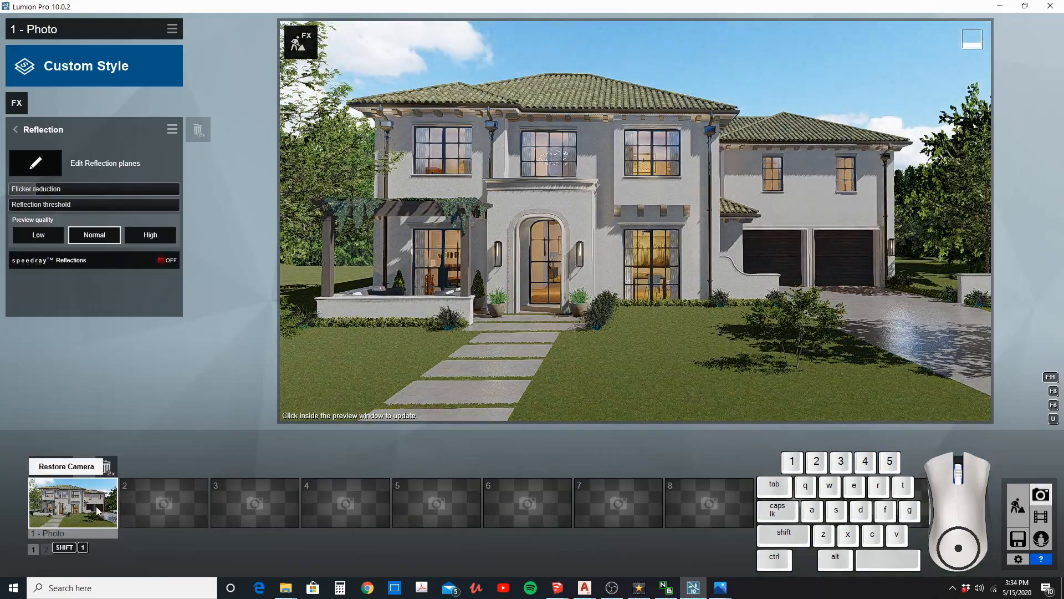
Add the Global Illumination effect, and in the Shadow effect raise Brightness and Omnishadow and enable soft and fine detail shadows.
left_click(15, 131)
left_click(23, 113)
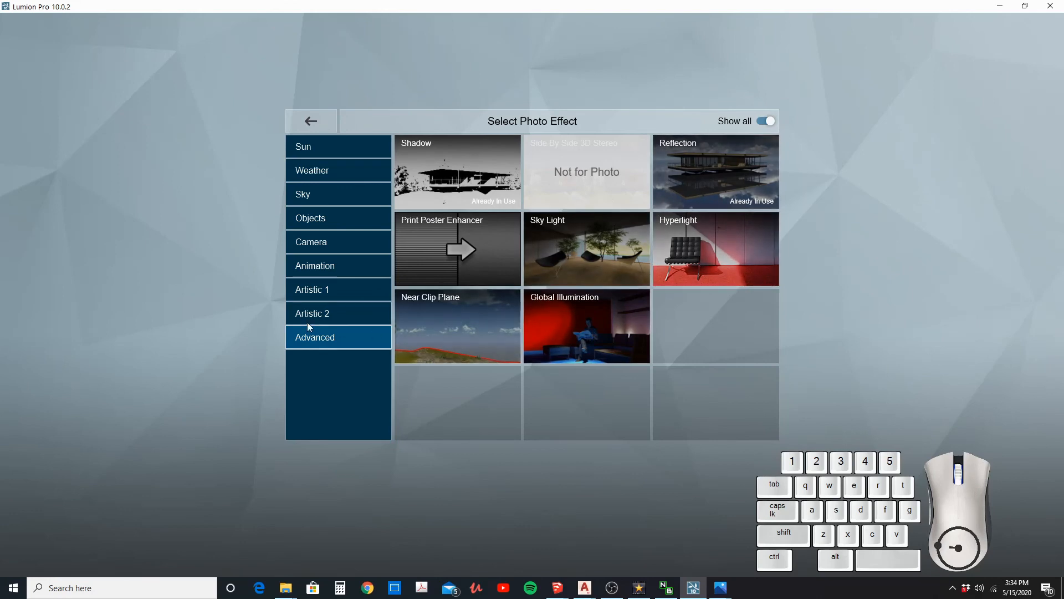
left_click(233, 301)
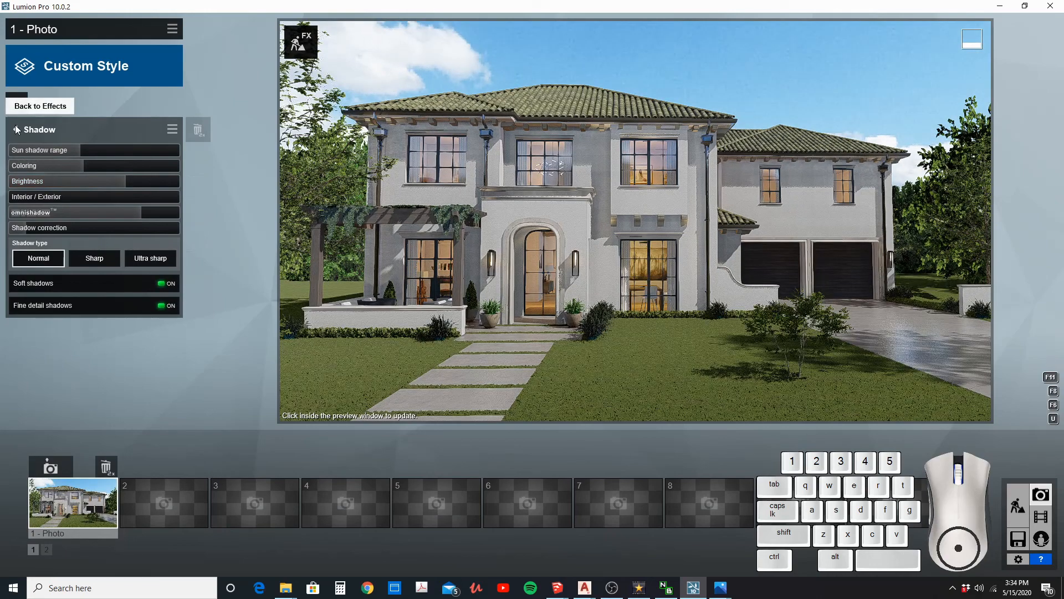
left_click(15, 130)
Raise the Sun amount slightly in photo 1's Global Illumination effect.
left_click(55, 134)
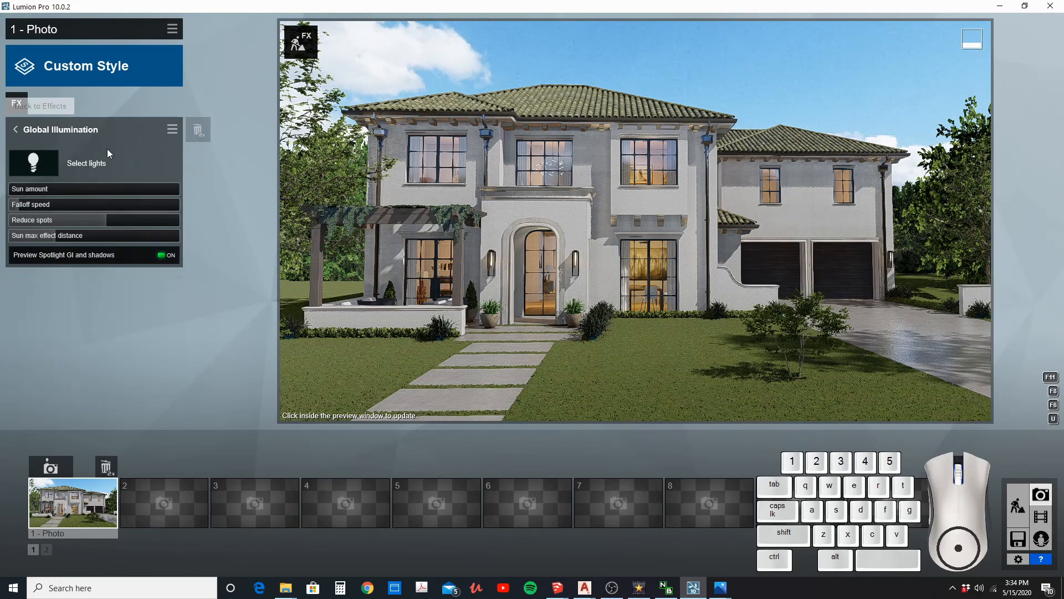
mouse_move(54, 190)
left_click_drag(24, 189, 42, 184)
Fine-tune photo 1's Color Correction by lowering Tint, Brightness, and Saturation slightly and keeping Temperature at about 0.0.
left_click(15, 130)
left_click(61, 215)
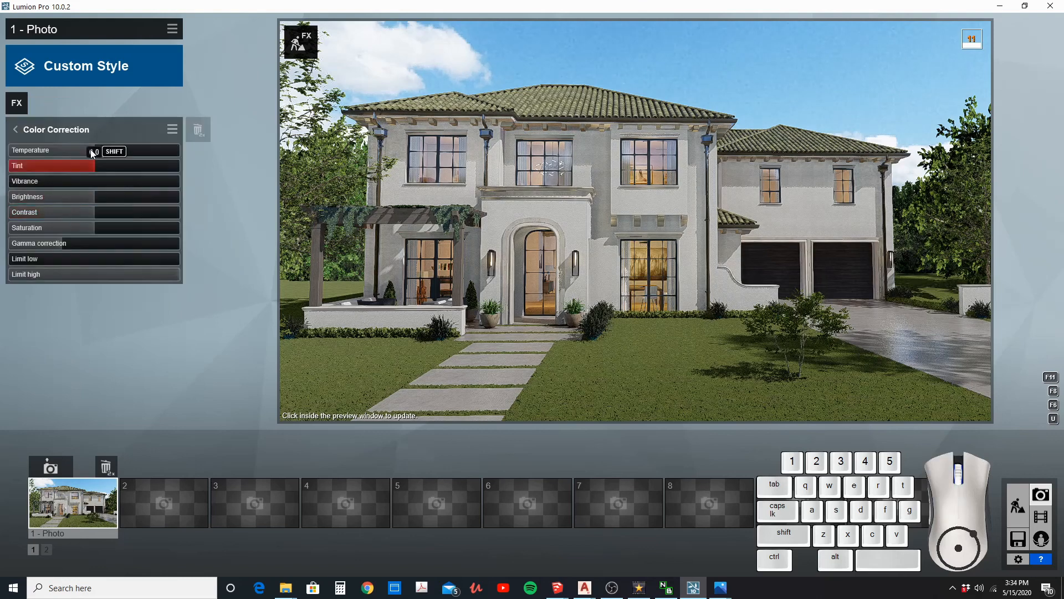
mouse_move(111, 149)
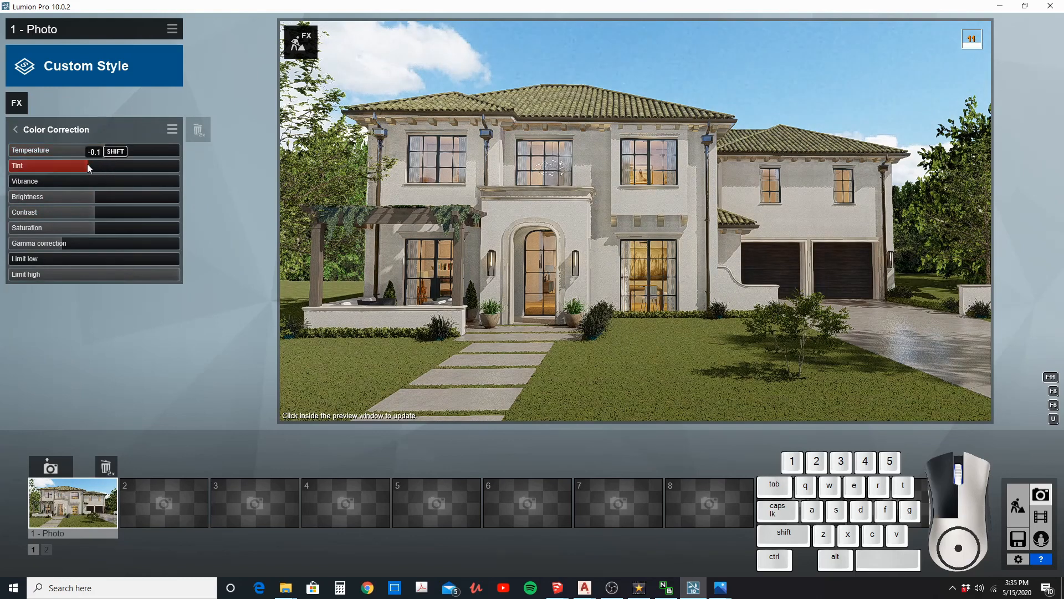
left_click_drag(56, 197, 84, 225)
left_click(98, 152)
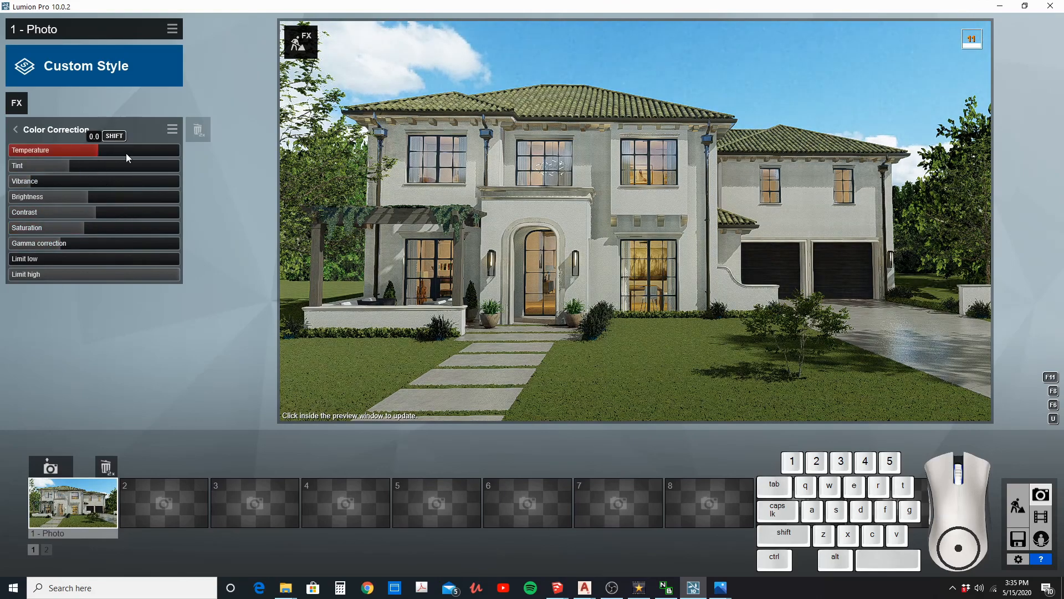
Reframe the facade slightly and update photo 1's stored camera view.
right_click_drag(417, 231, 417, 238)
left_click(65, 463)
left_click(56, 129)
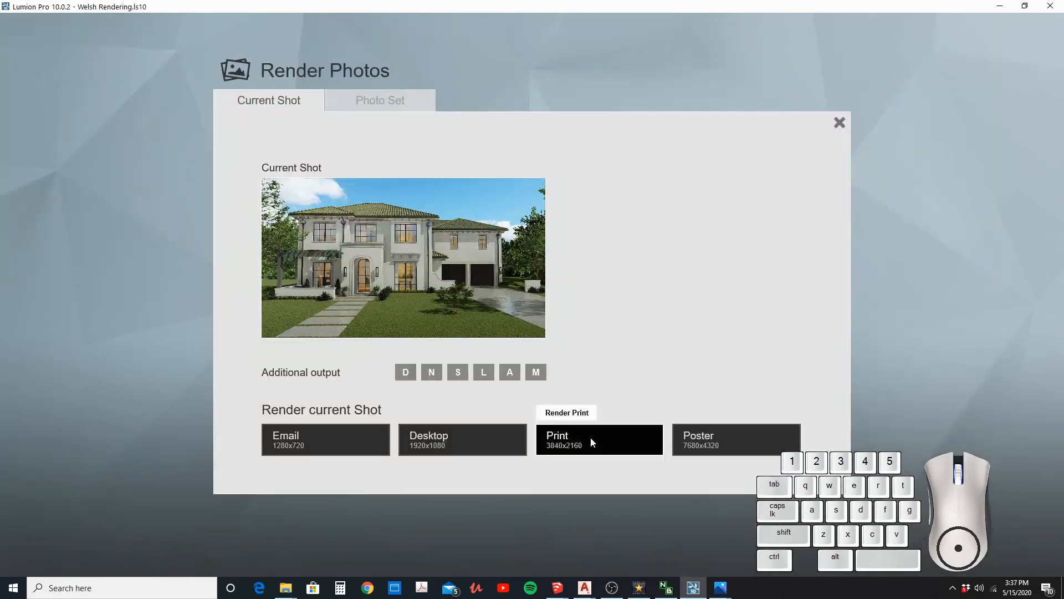
Render the current shot at Print size, 3840x2160, and save the image as Welsh Rendering.
left_click(590, 437)
left_click(238, 519)
type("Welsh Rendering")
key("Return")
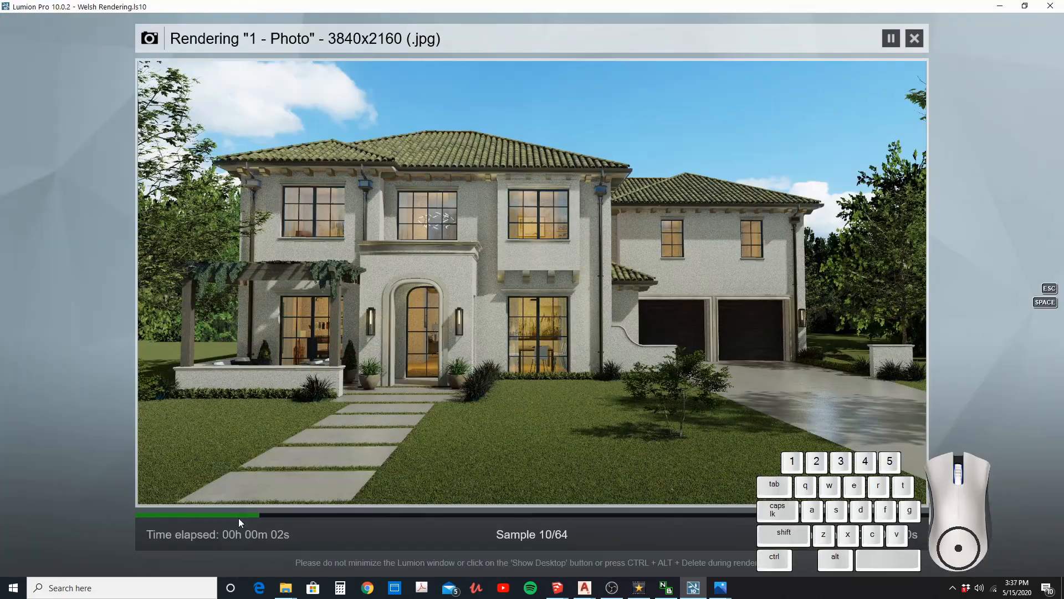